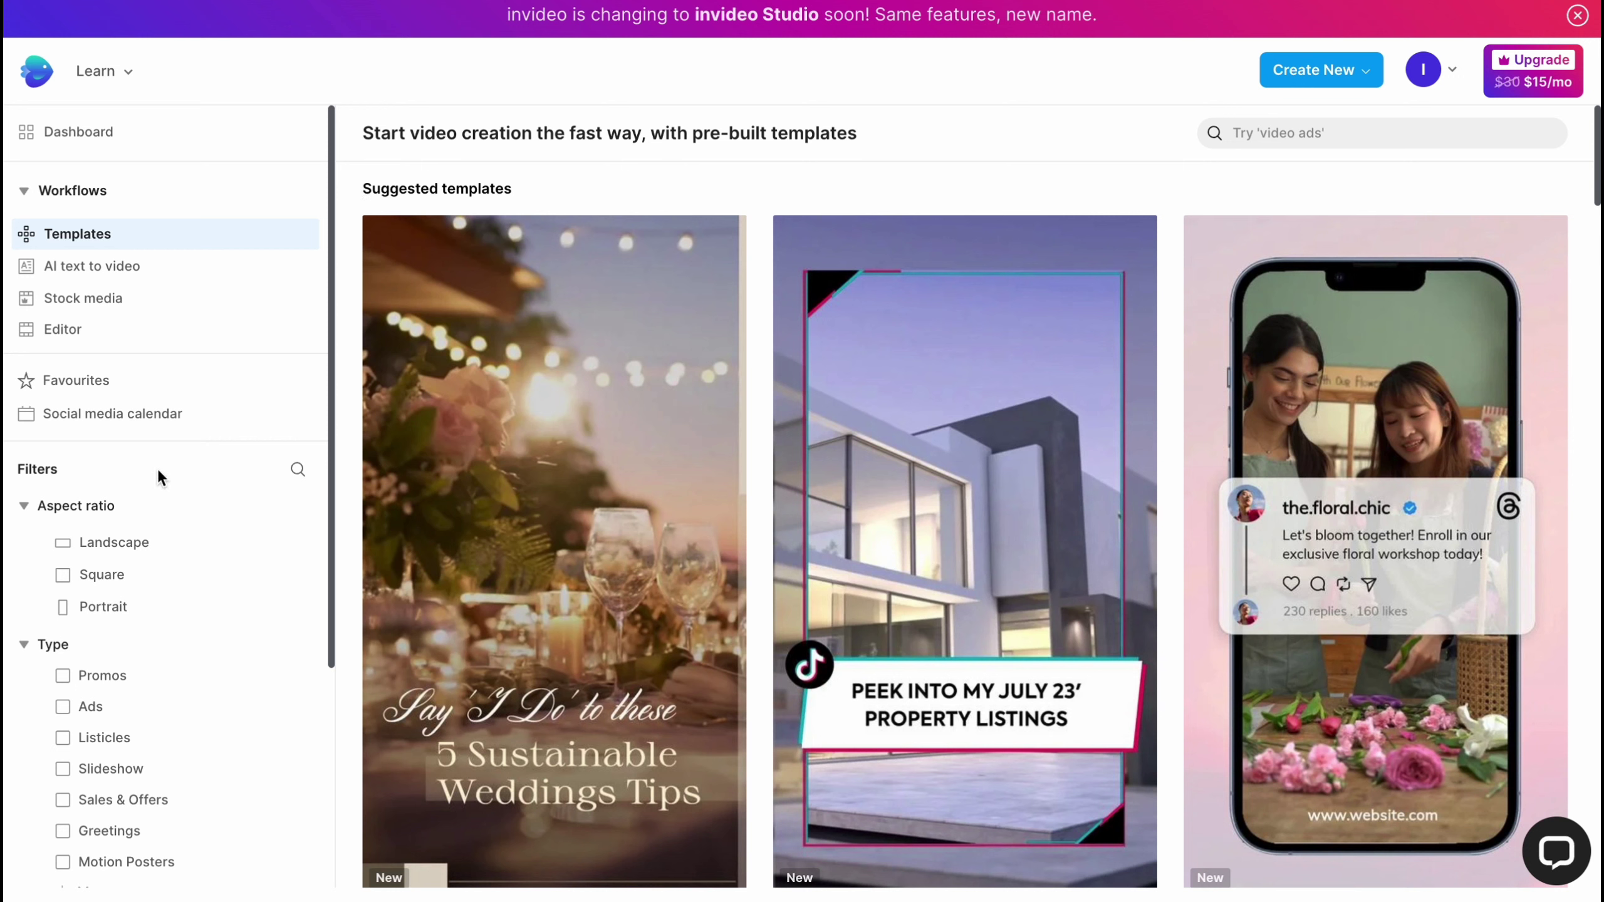
# - Try the Landscape and Square aspect ratio filters on the templates and browse the square designs
pyautogui.scroll(-2, 147, 464)
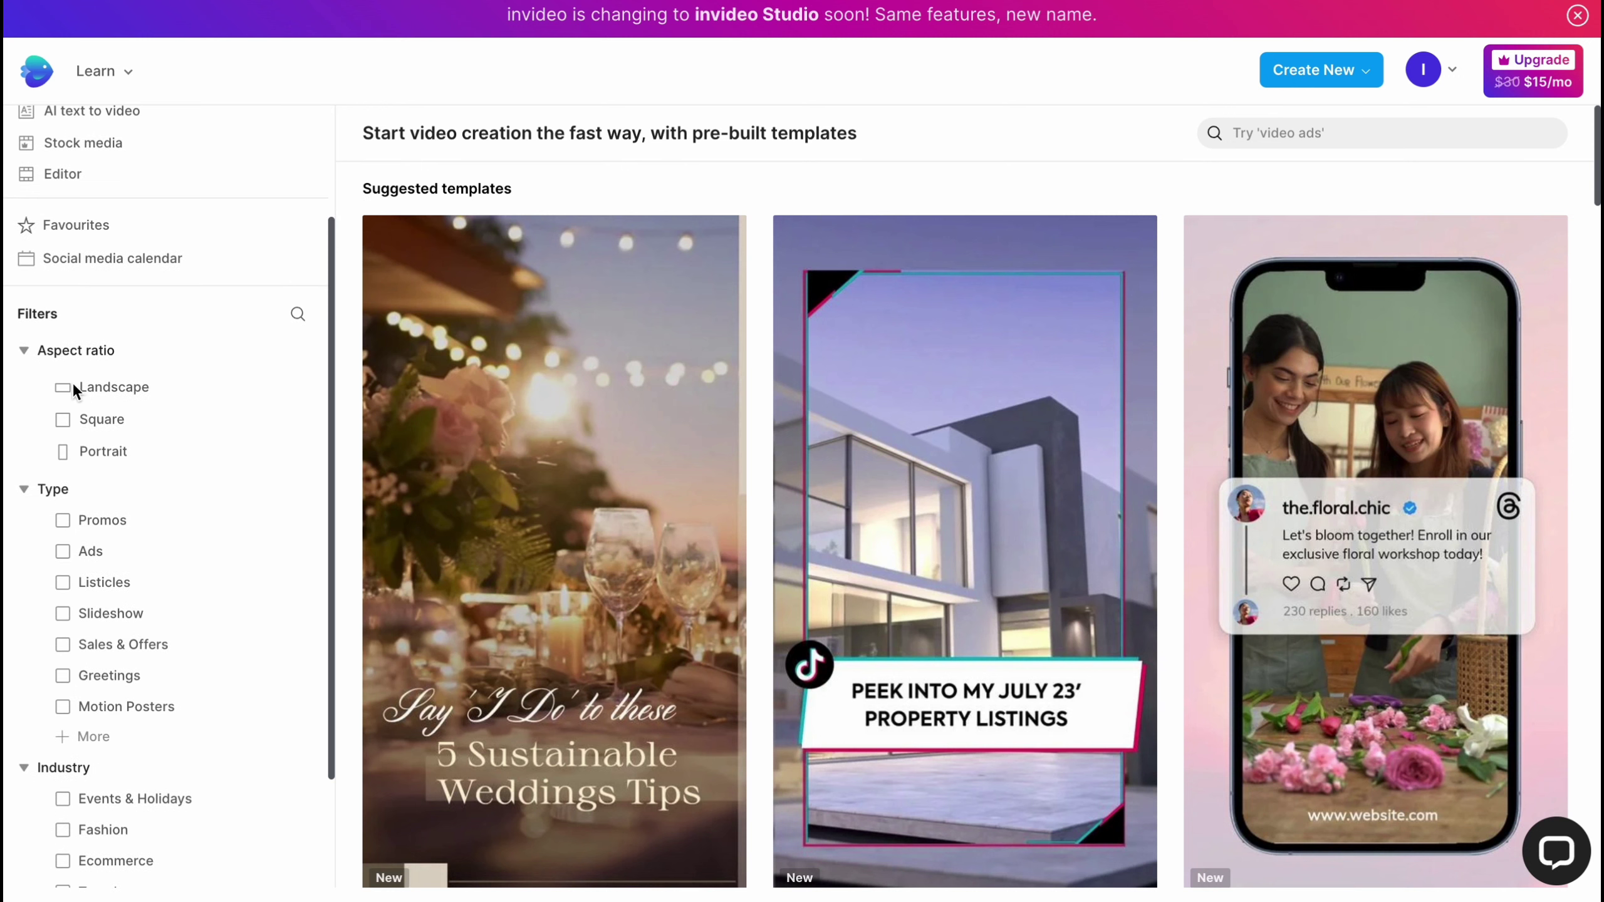
pyautogui.scroll(-1, 130, 526)
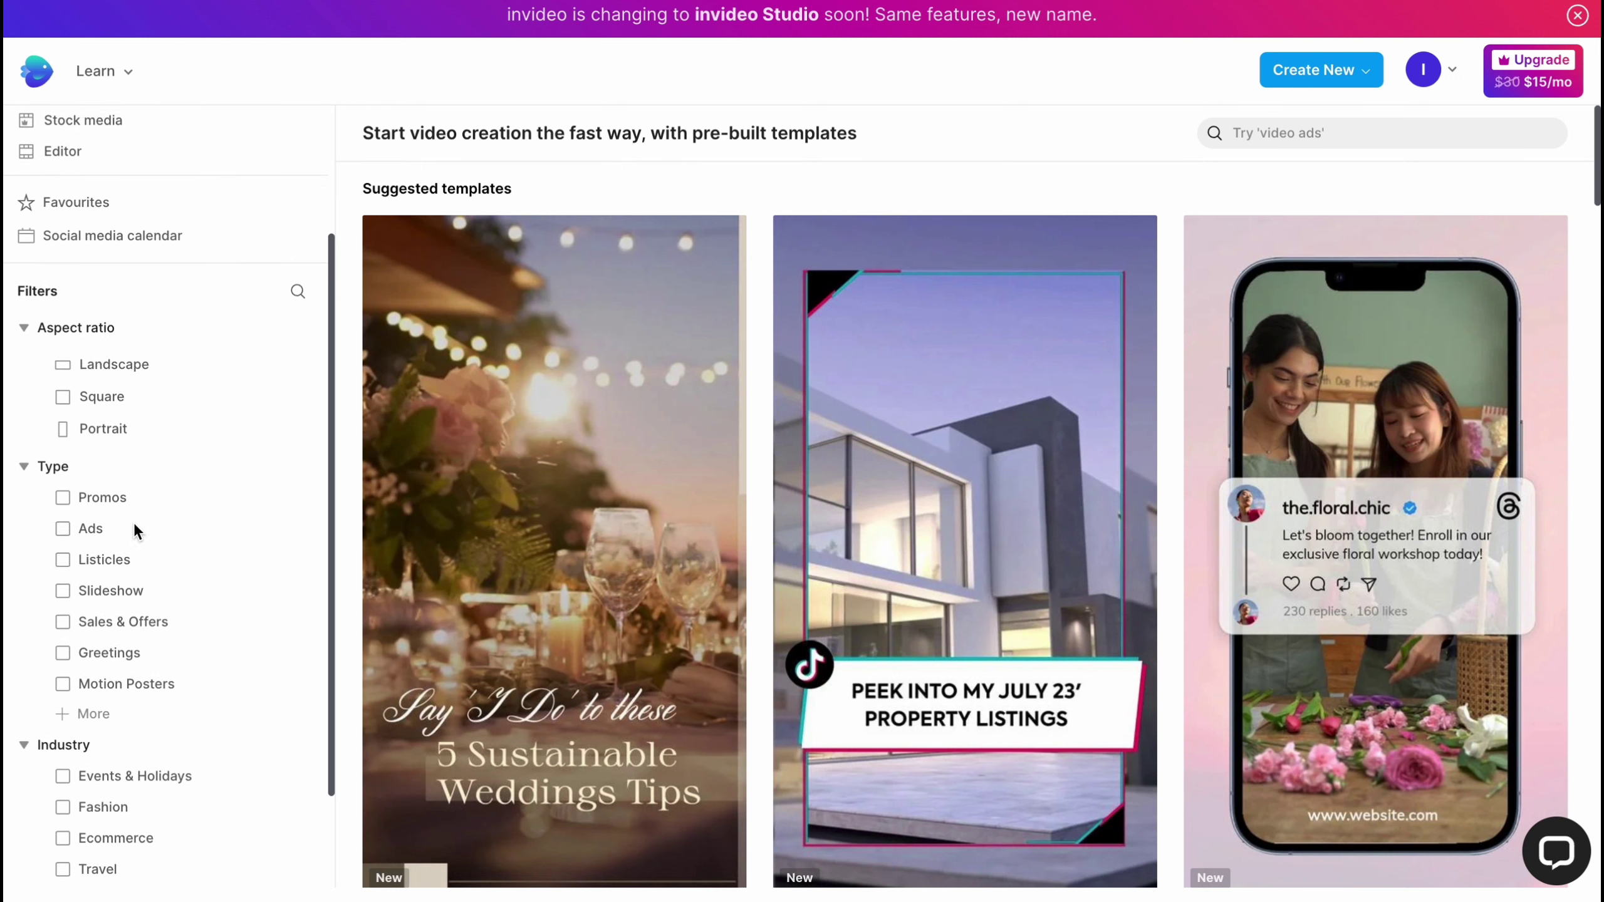
pyautogui.scroll(-2, 135, 525)
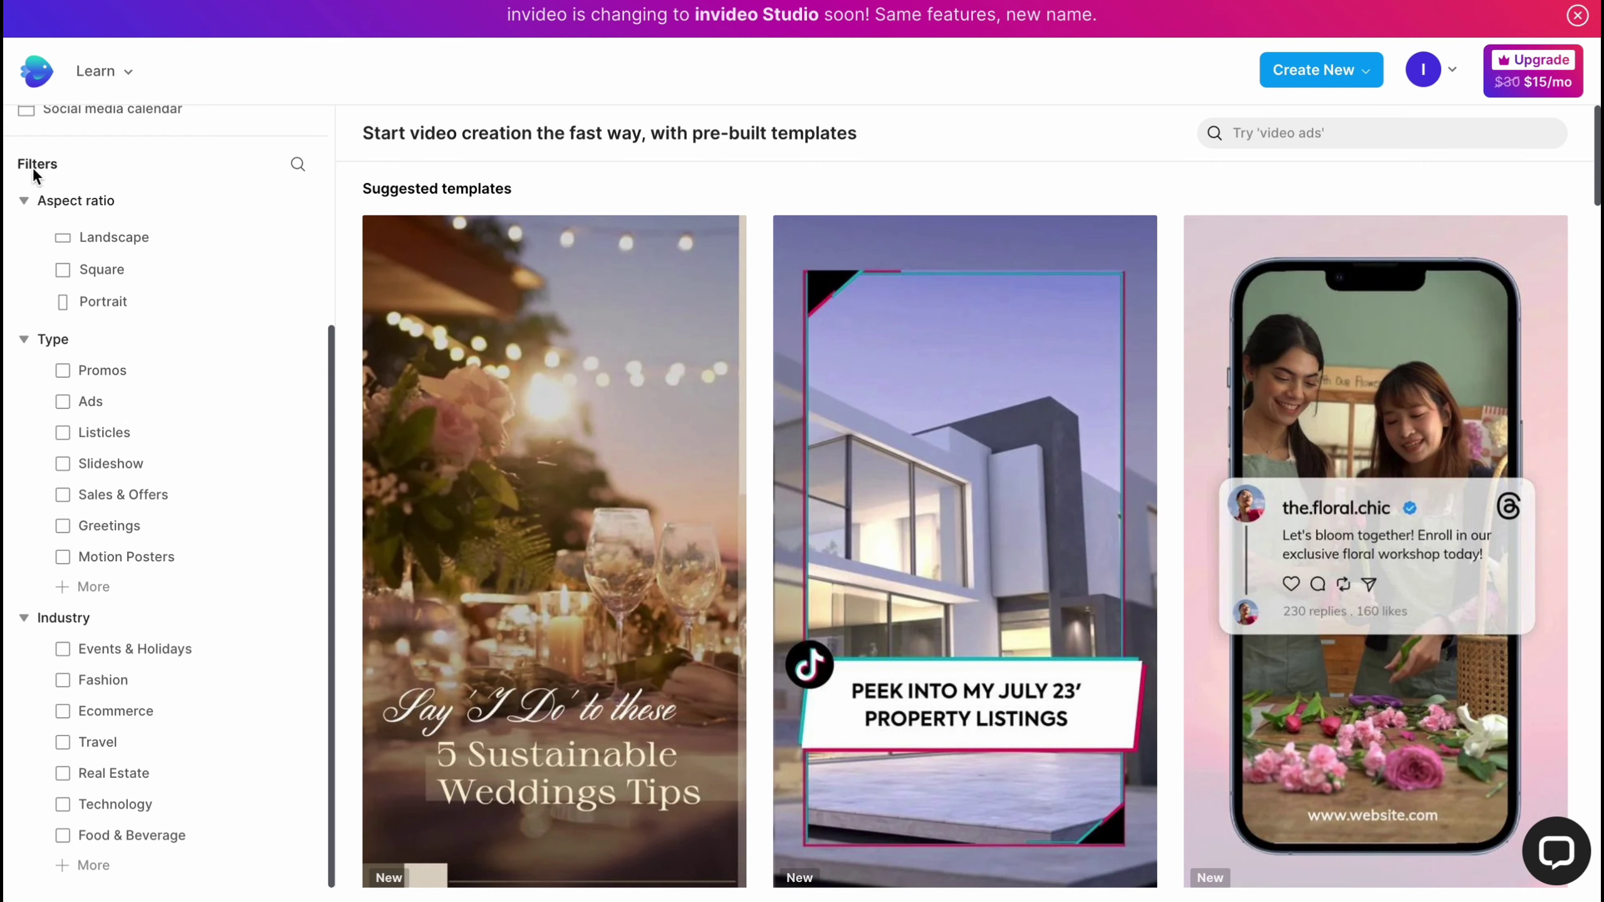
pyautogui.click(84, 243)
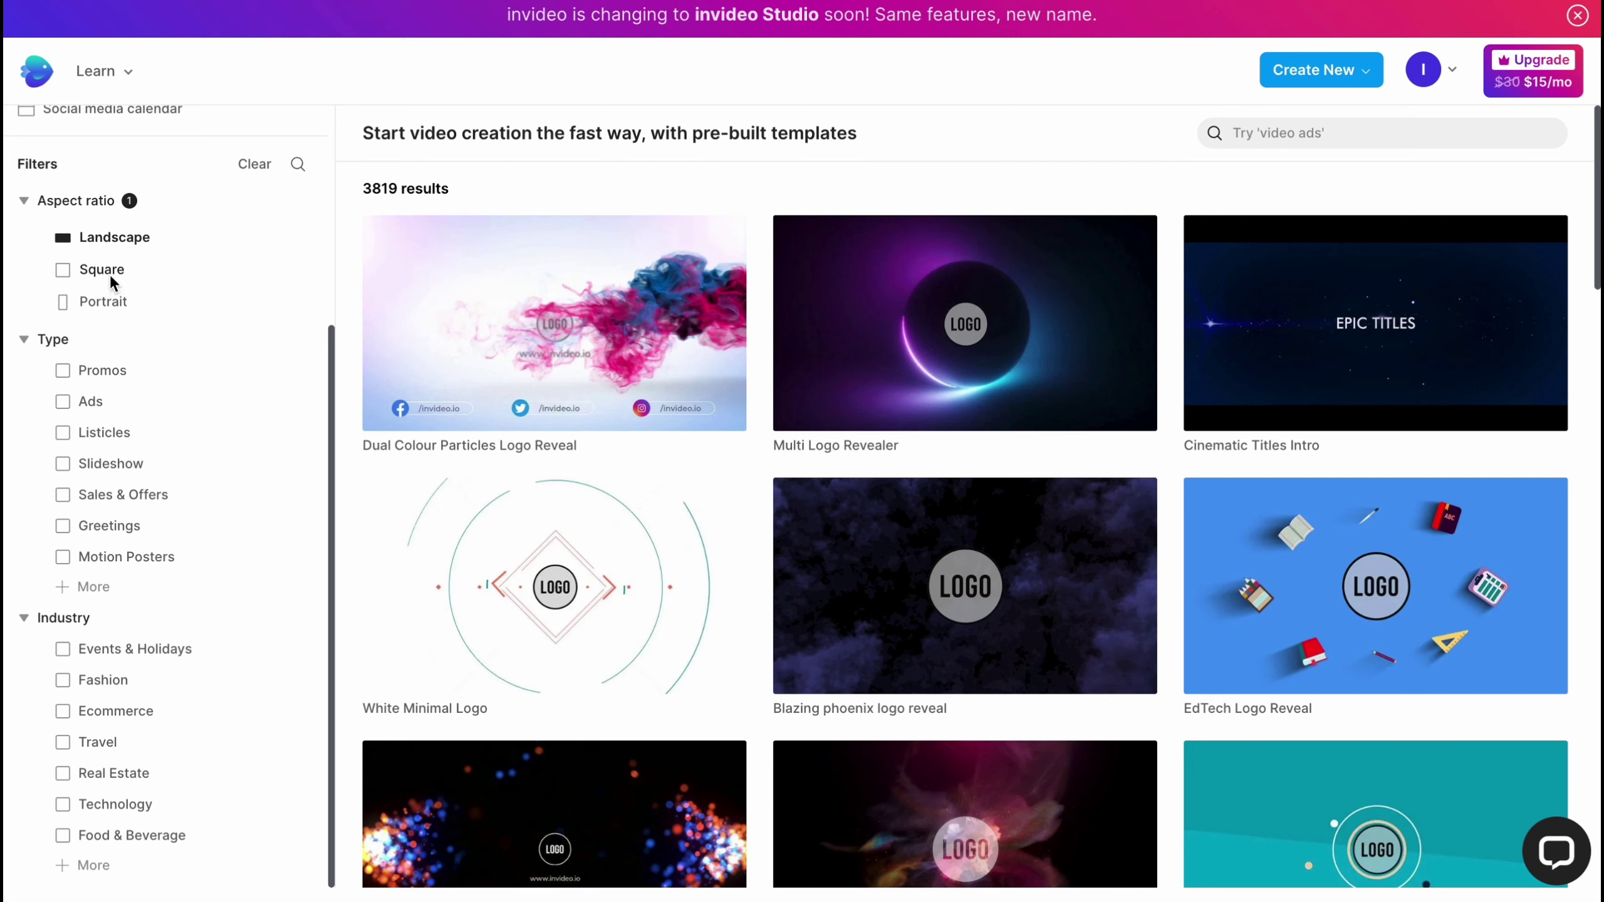
pyautogui.click(108, 273)
pyautogui.click(97, 243)
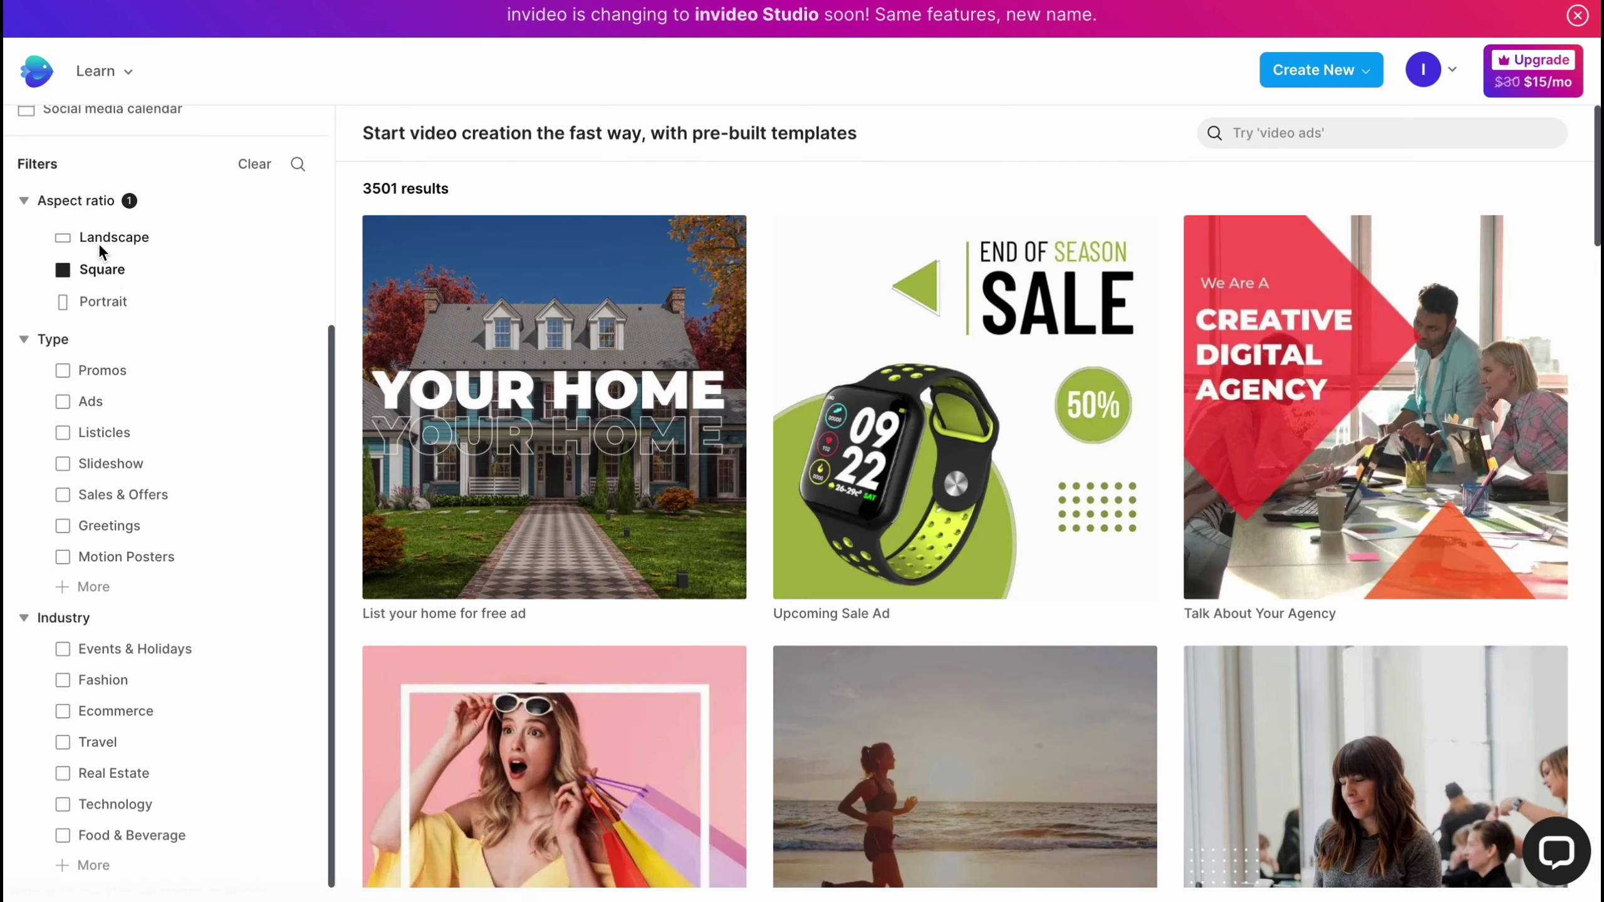
pyautogui.moveTo(907, 364)
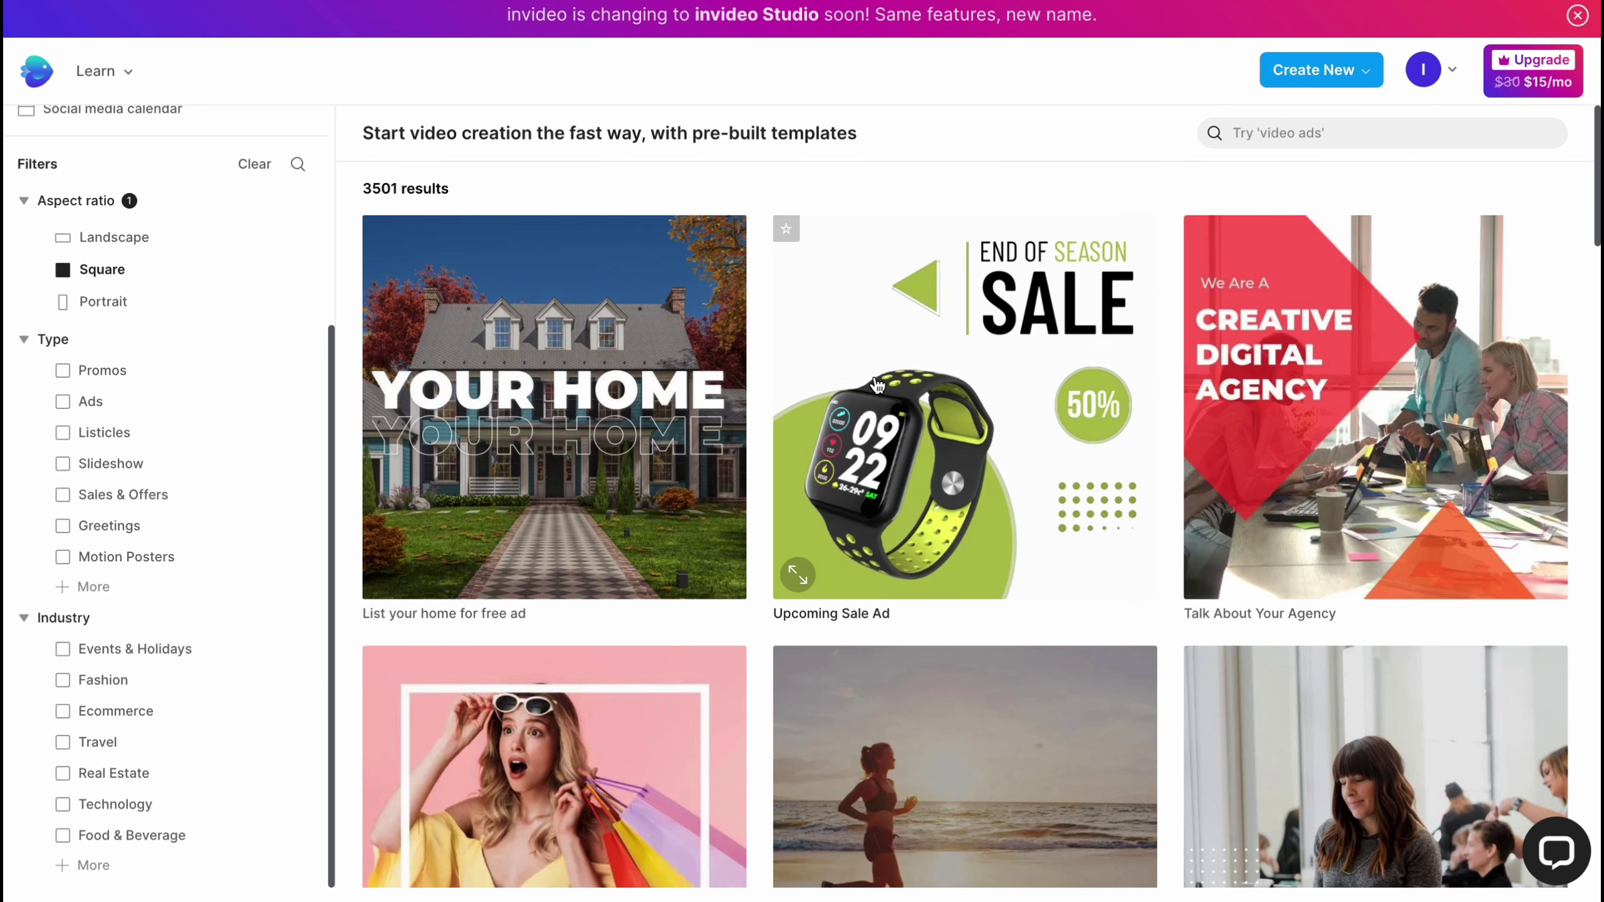
pyautogui.scroll(-3, 878, 386)
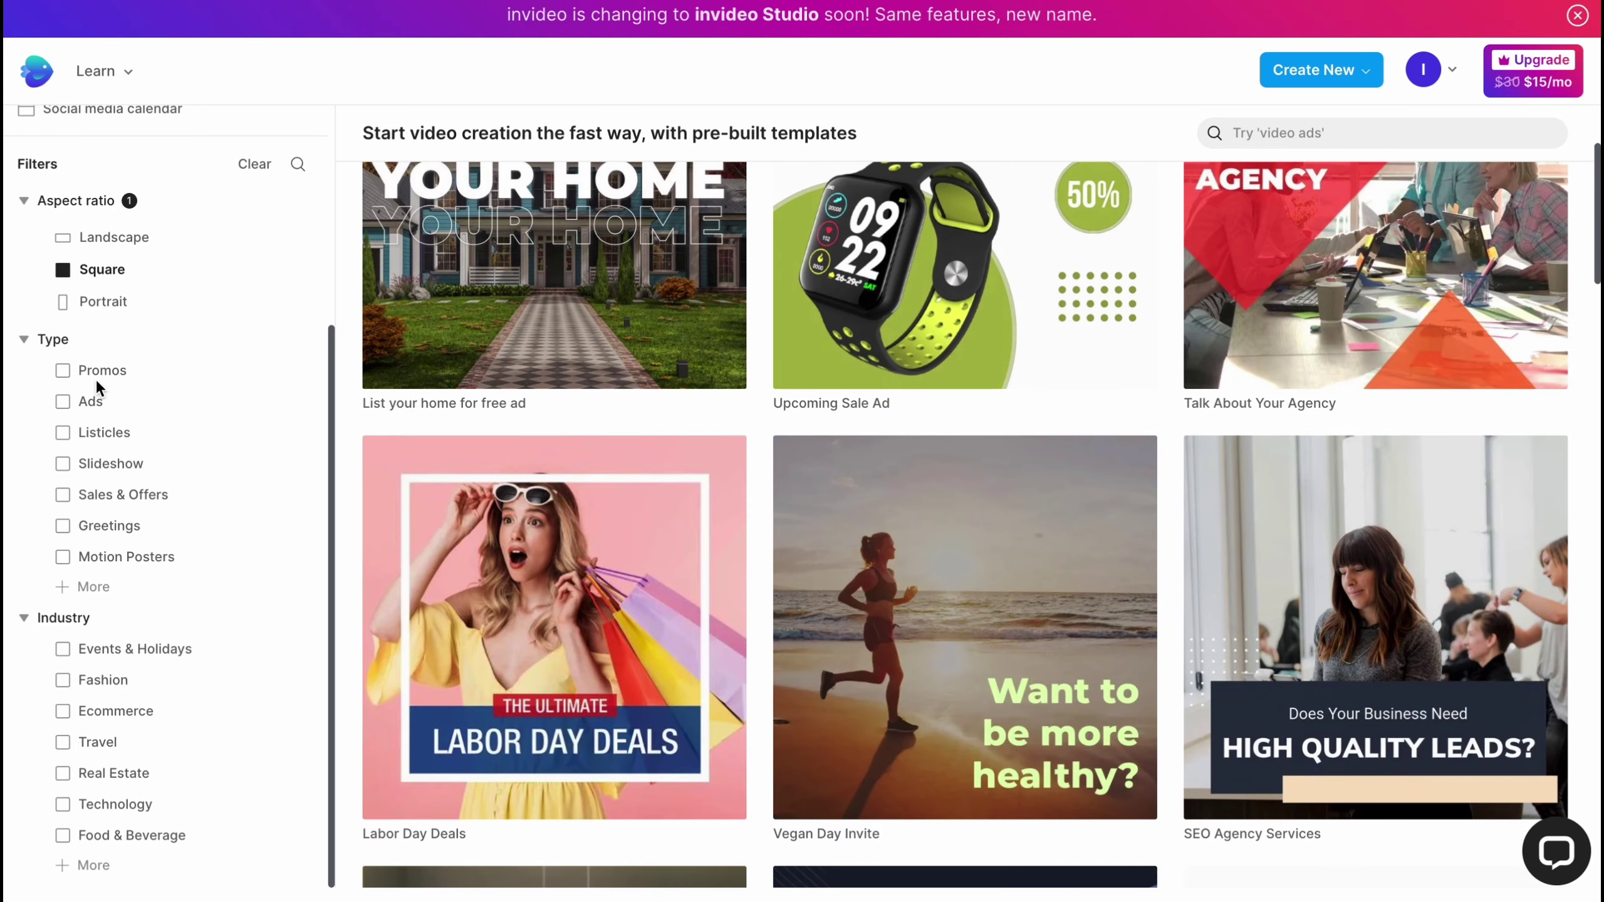
# - Filter the templates by Portrait aspect ratio, browse the matching designs and remove the Portrait filter
pyautogui.click(82, 309)
pyautogui.click(88, 270)
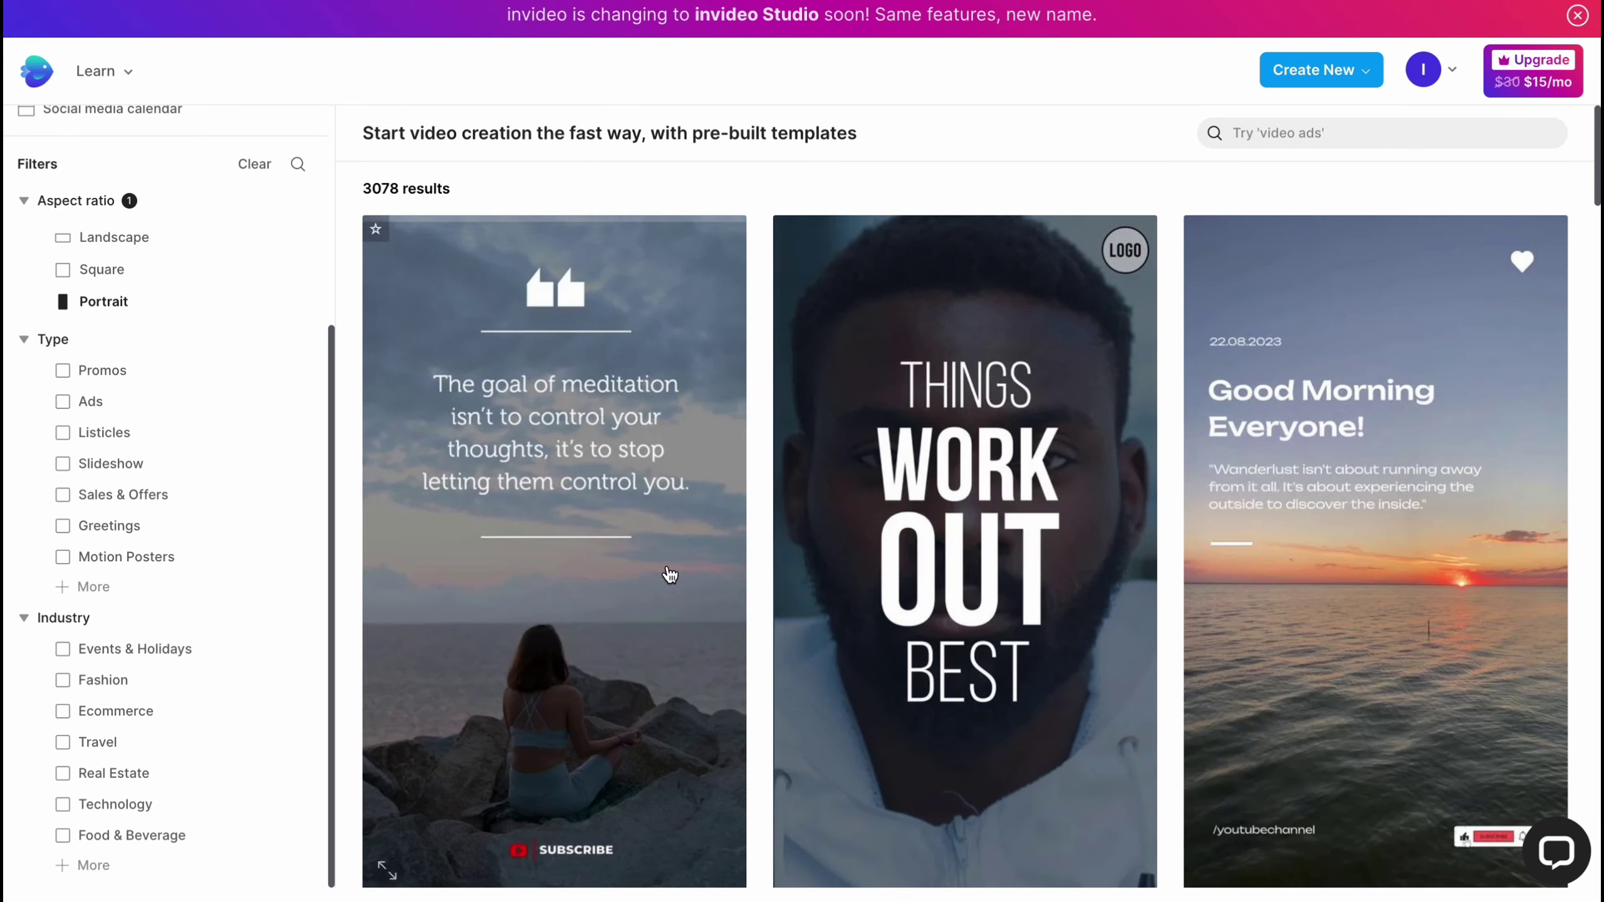
pyautogui.moveTo(892, 485)
pyautogui.scroll(-2, 878, 477)
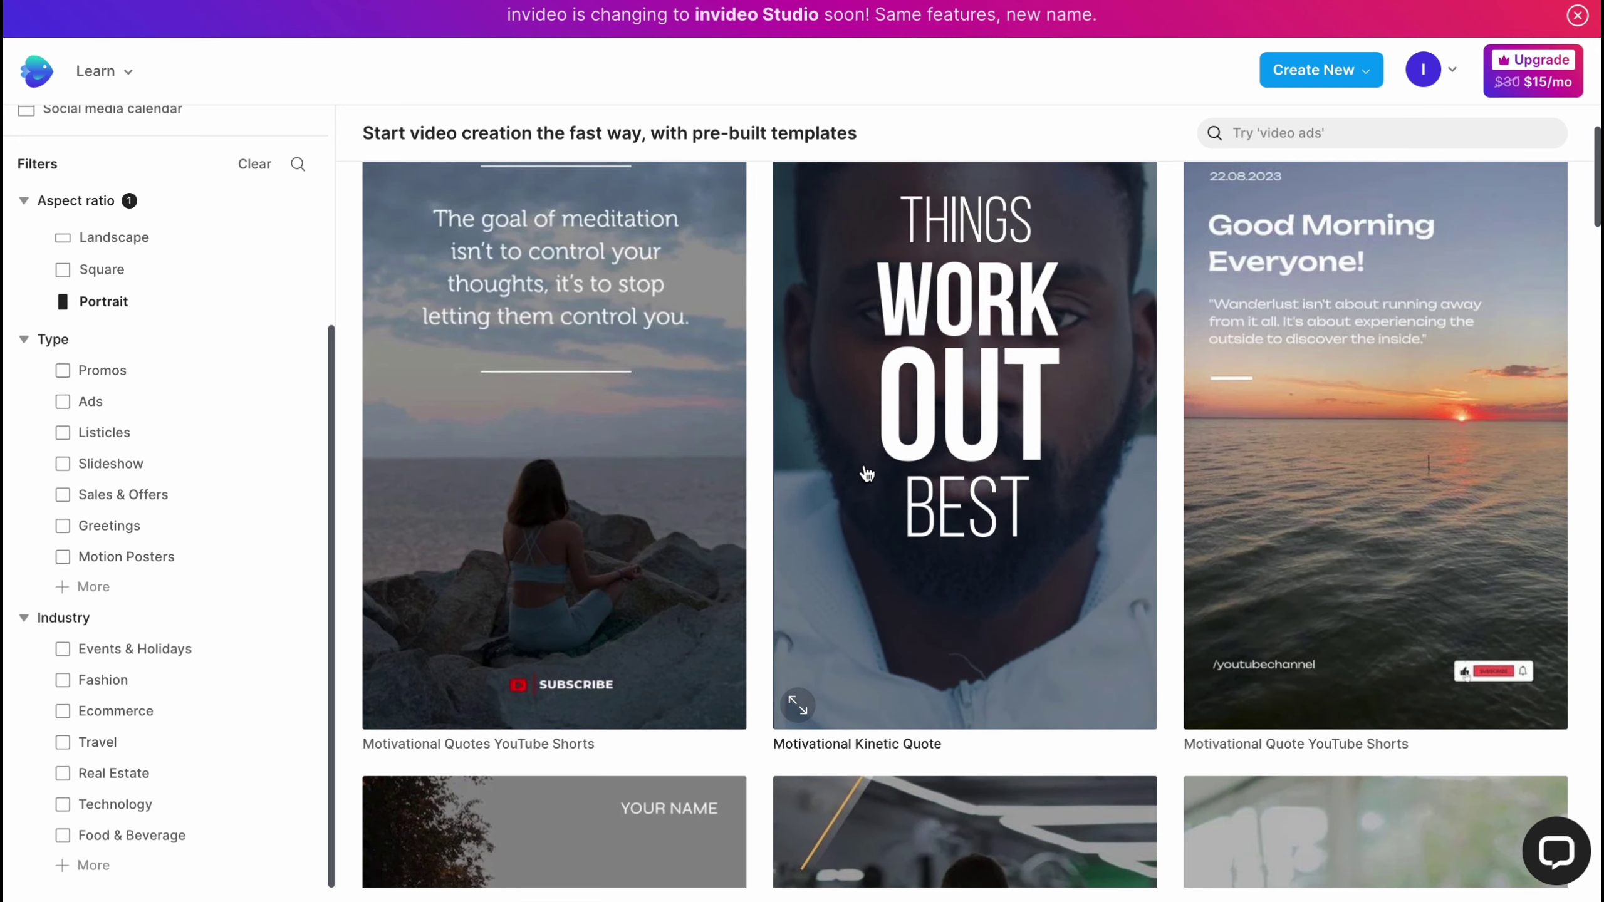
pyautogui.scroll(-4, 861, 466)
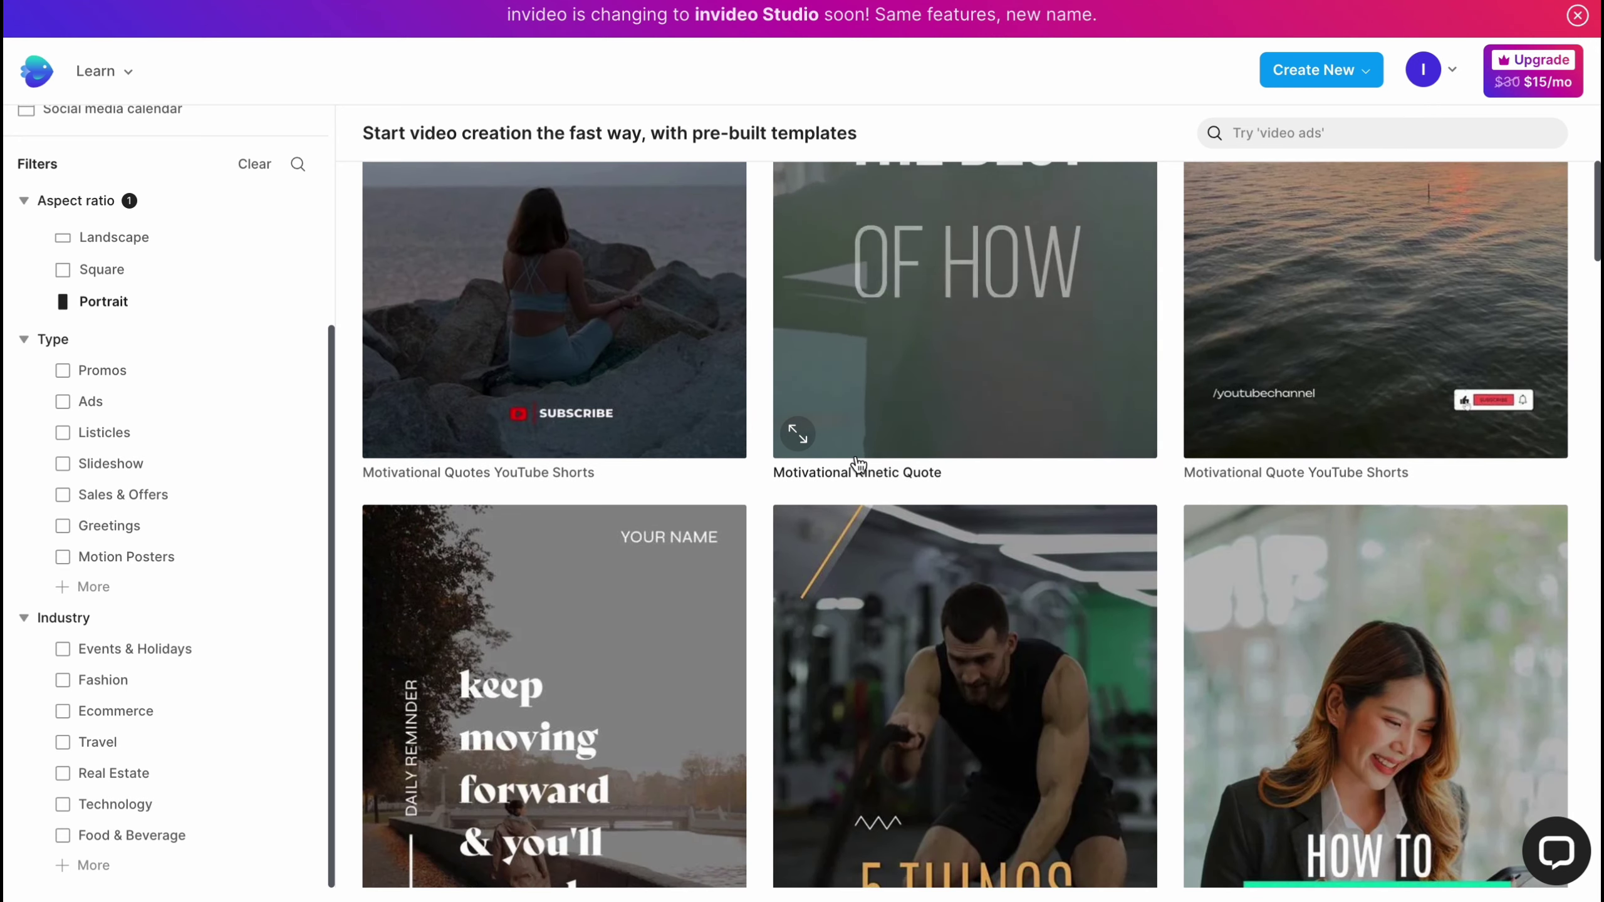
pyautogui.scroll(-2, 855, 480)
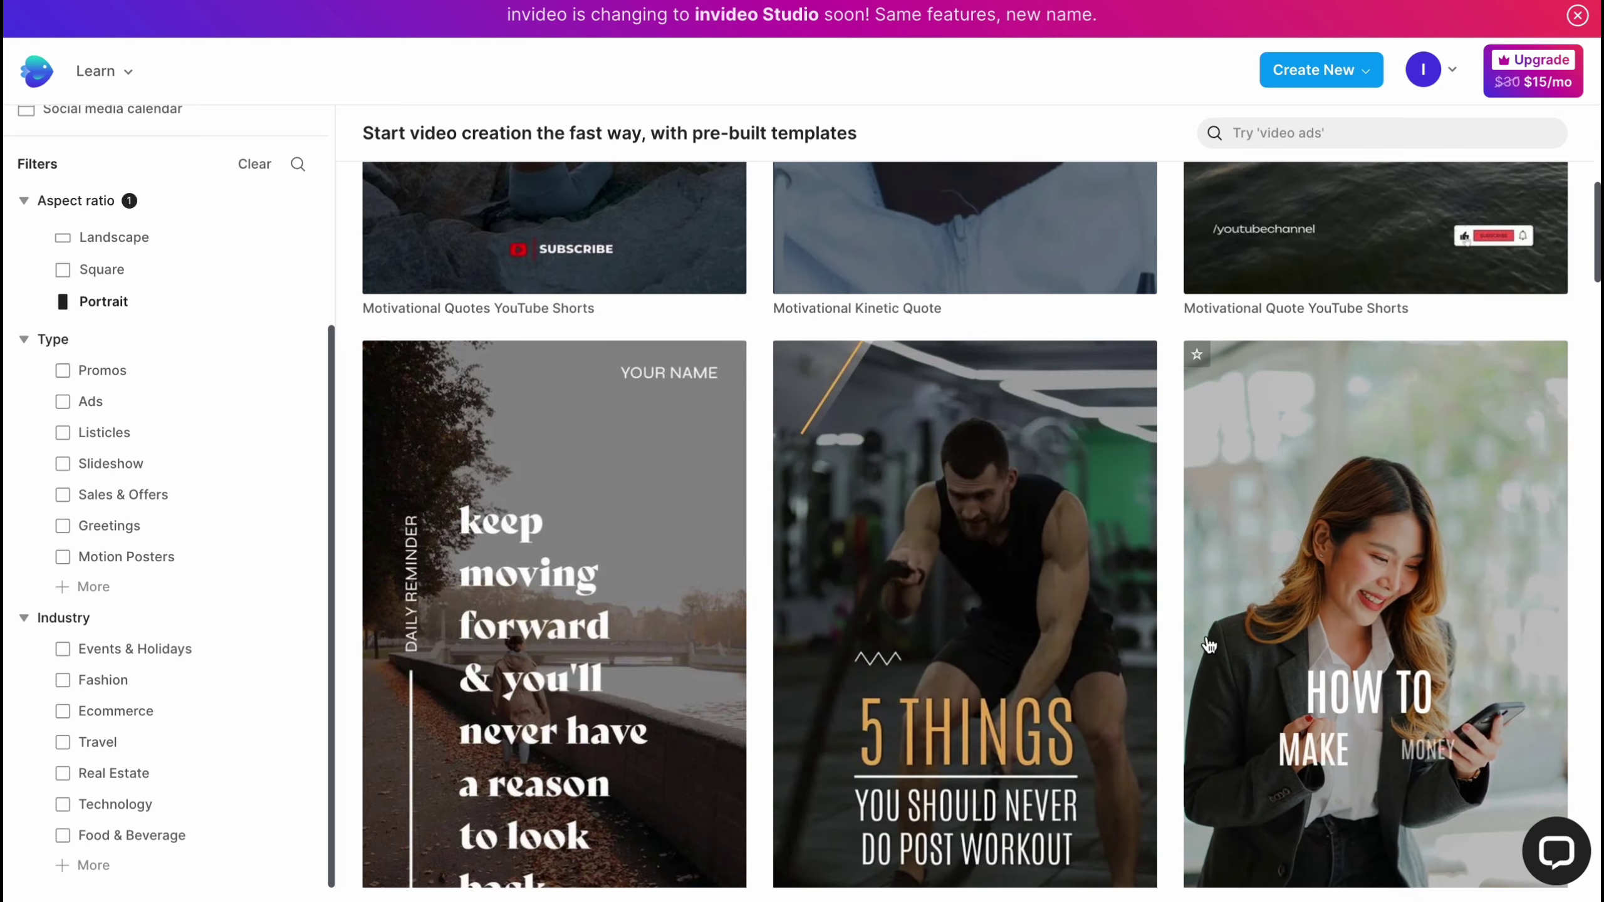
pyautogui.scroll(-2, 783, 494)
pyautogui.click(100, 298)
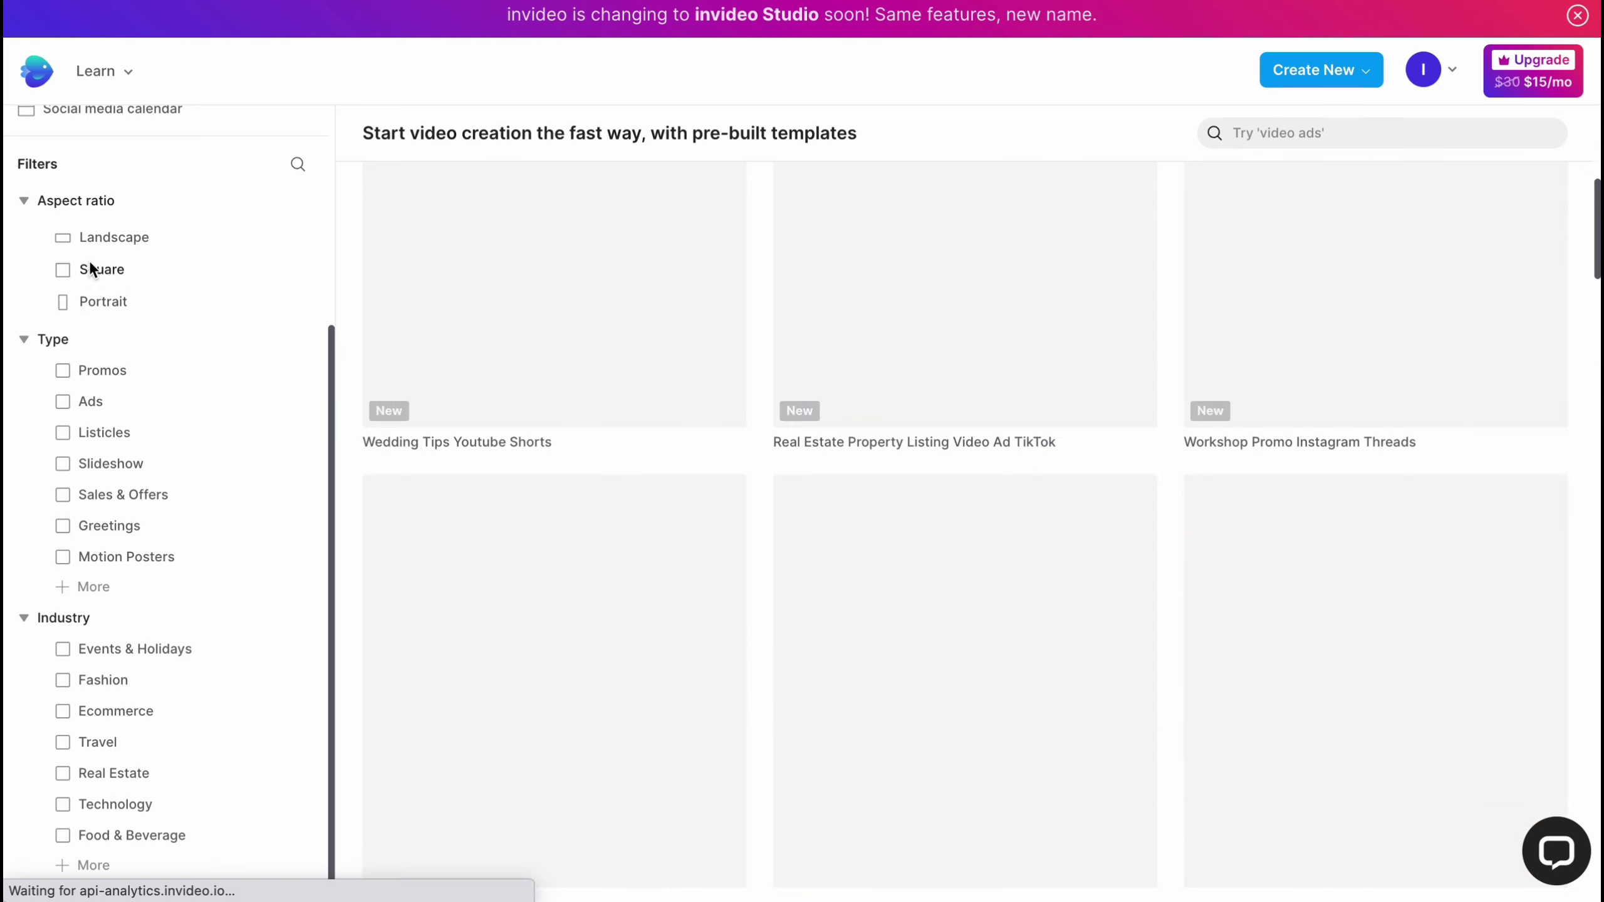
# - Filter the templates by Landscape aspect ratio, Motion Posters type and Ecommerce industry
pyautogui.click(88, 240)
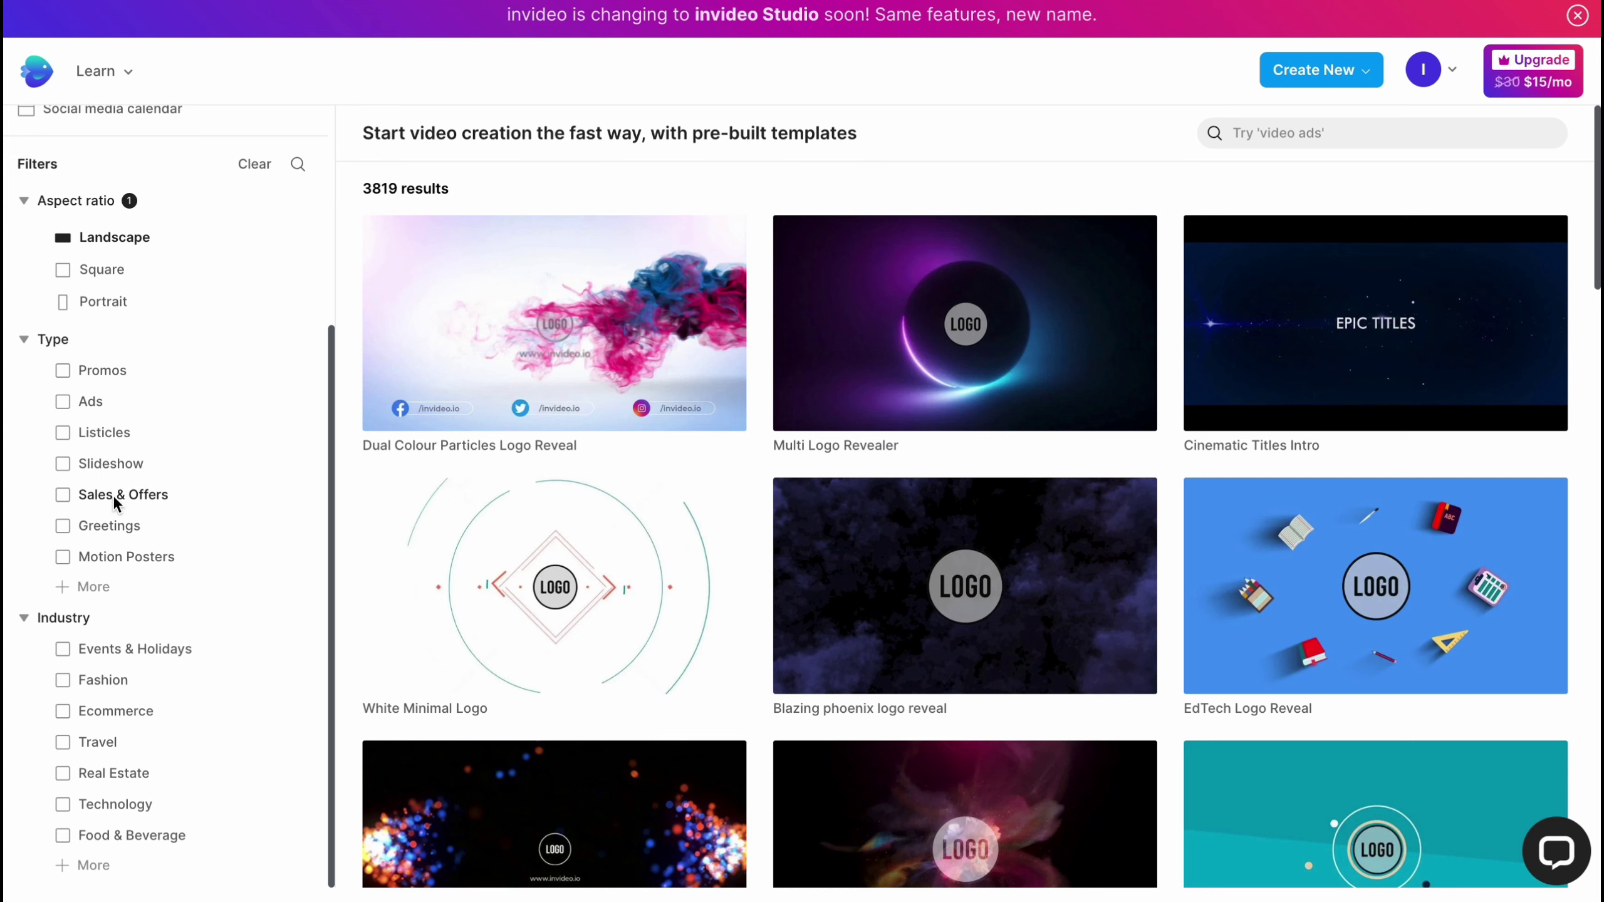
pyautogui.click(124, 559)
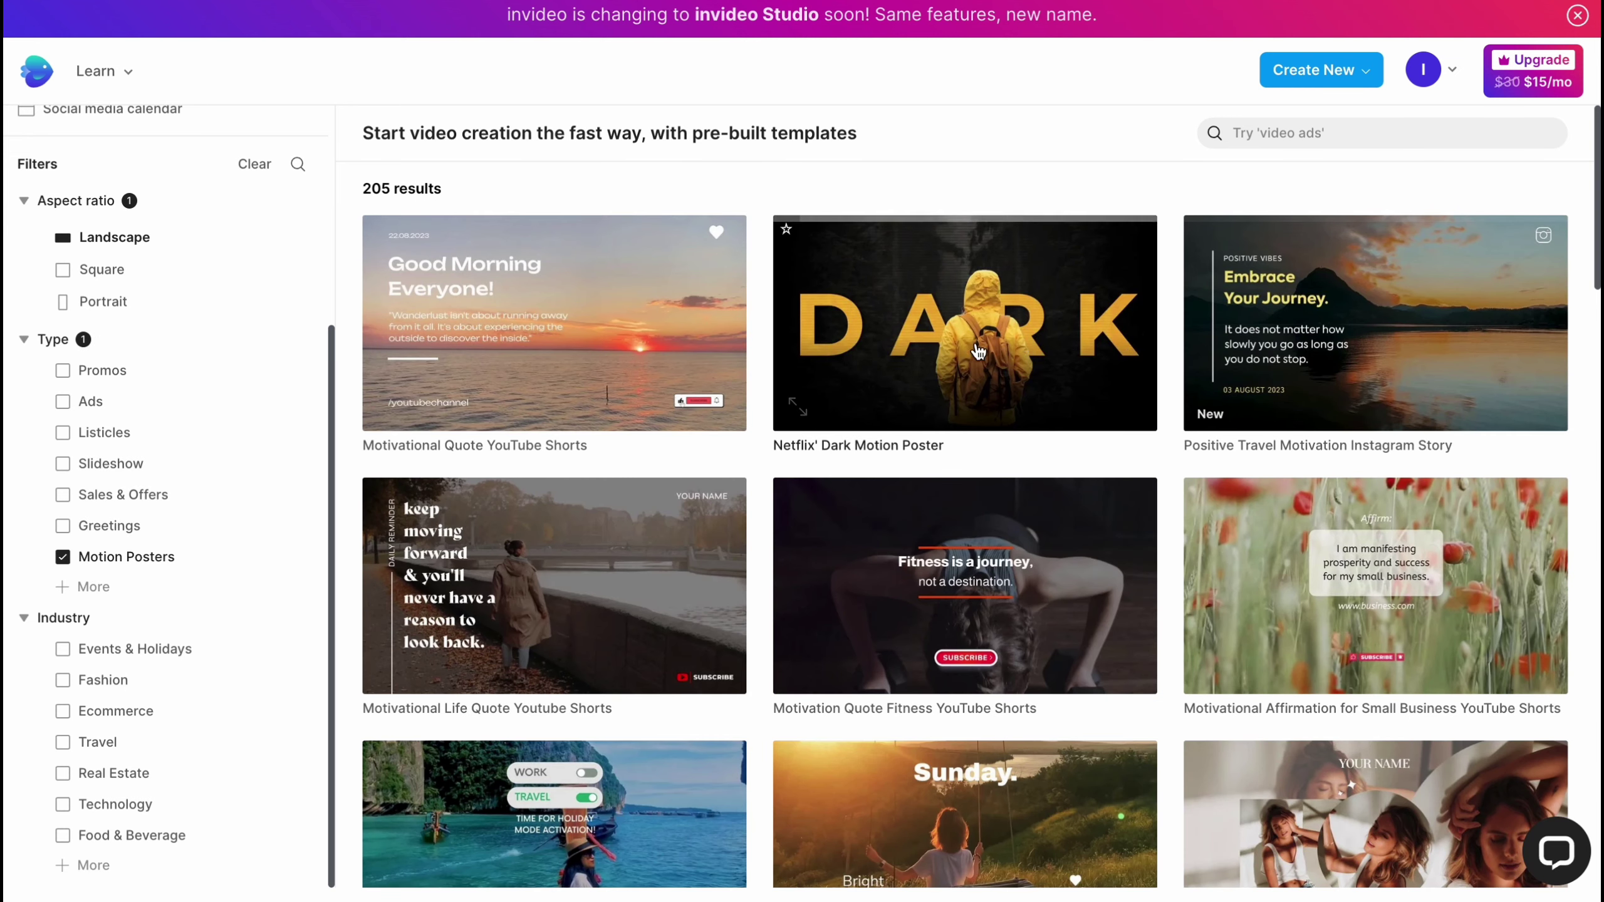
pyautogui.scroll(-1, 979, 351)
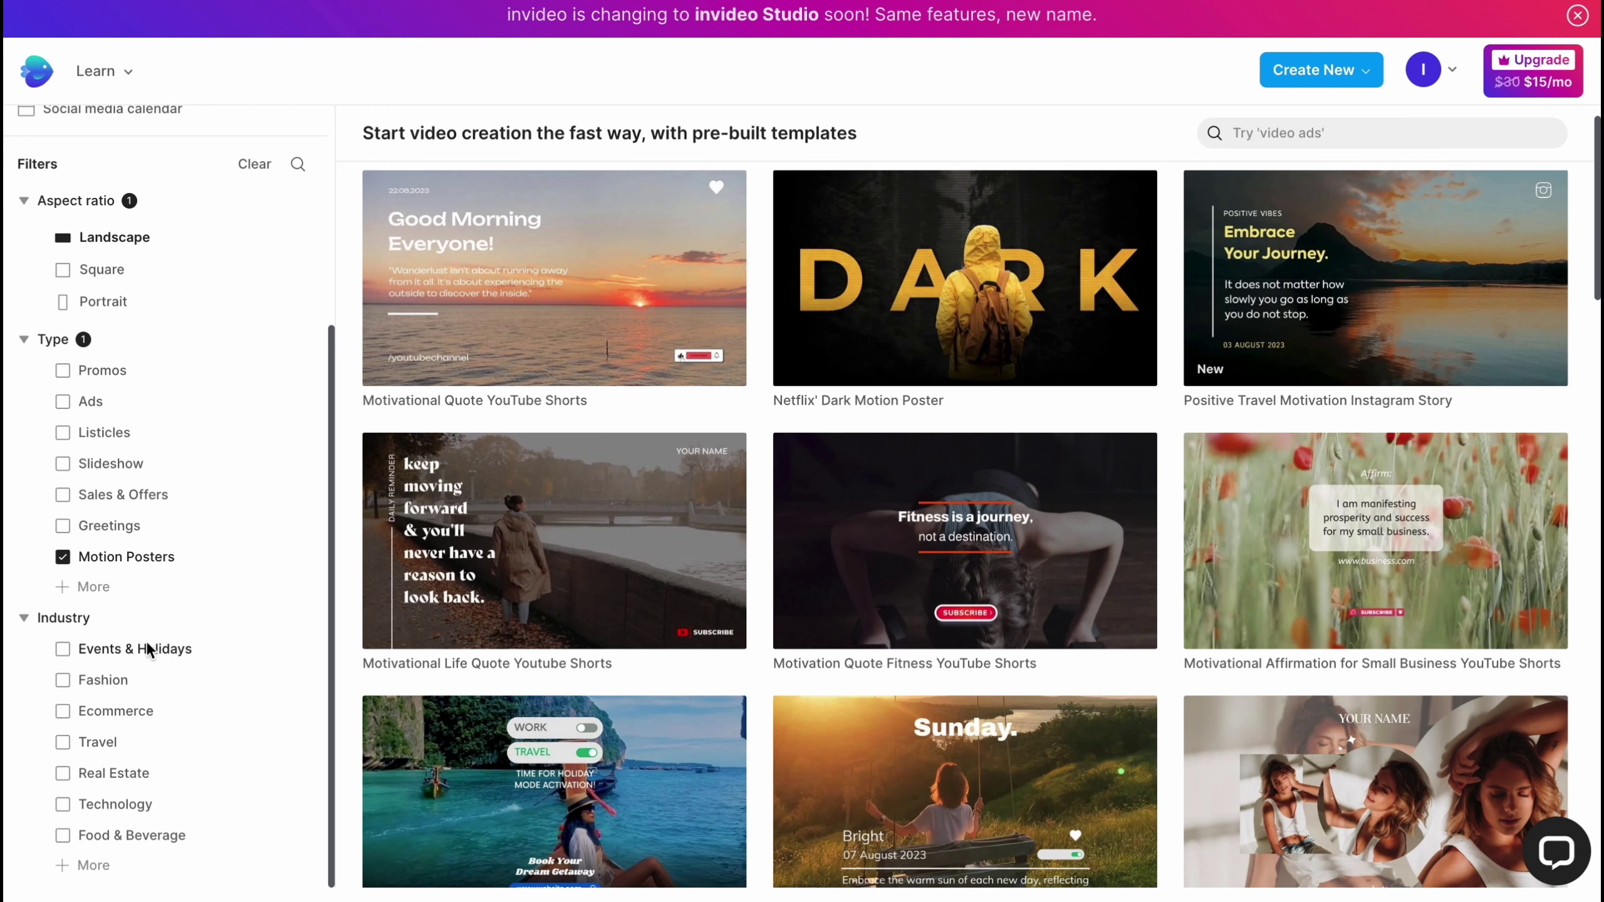
pyautogui.click(98, 709)
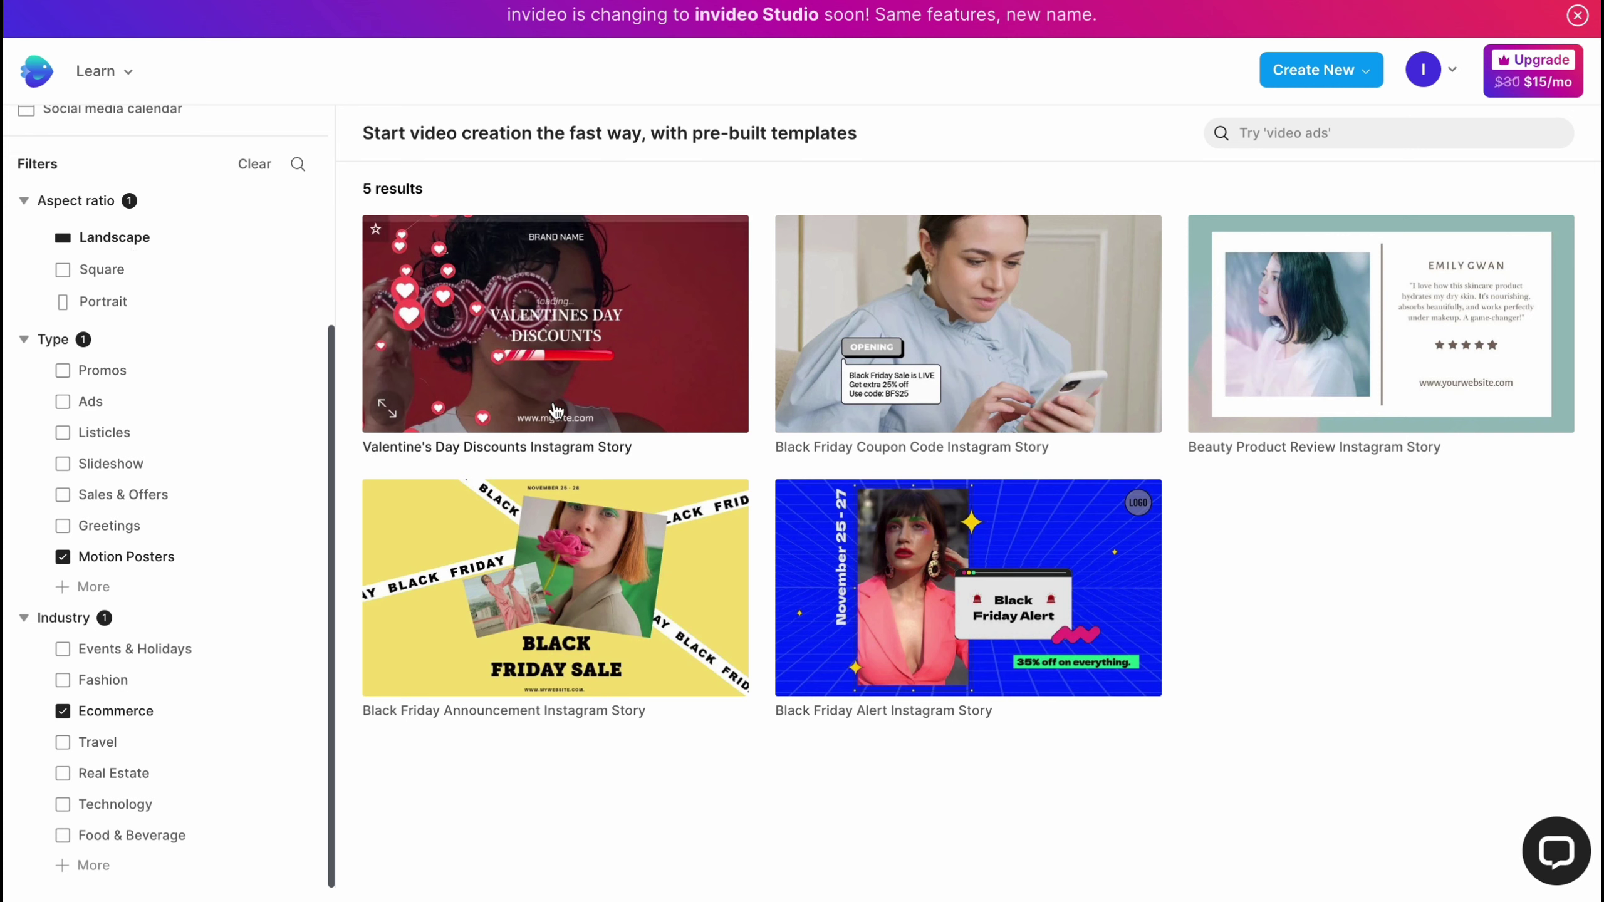
# - Start a landscape project from the Black Friday Alert Instagram Story template and move the playhead to 00:01:27
pyautogui.moveTo(549, 411)
pyautogui.moveTo(966, 601)
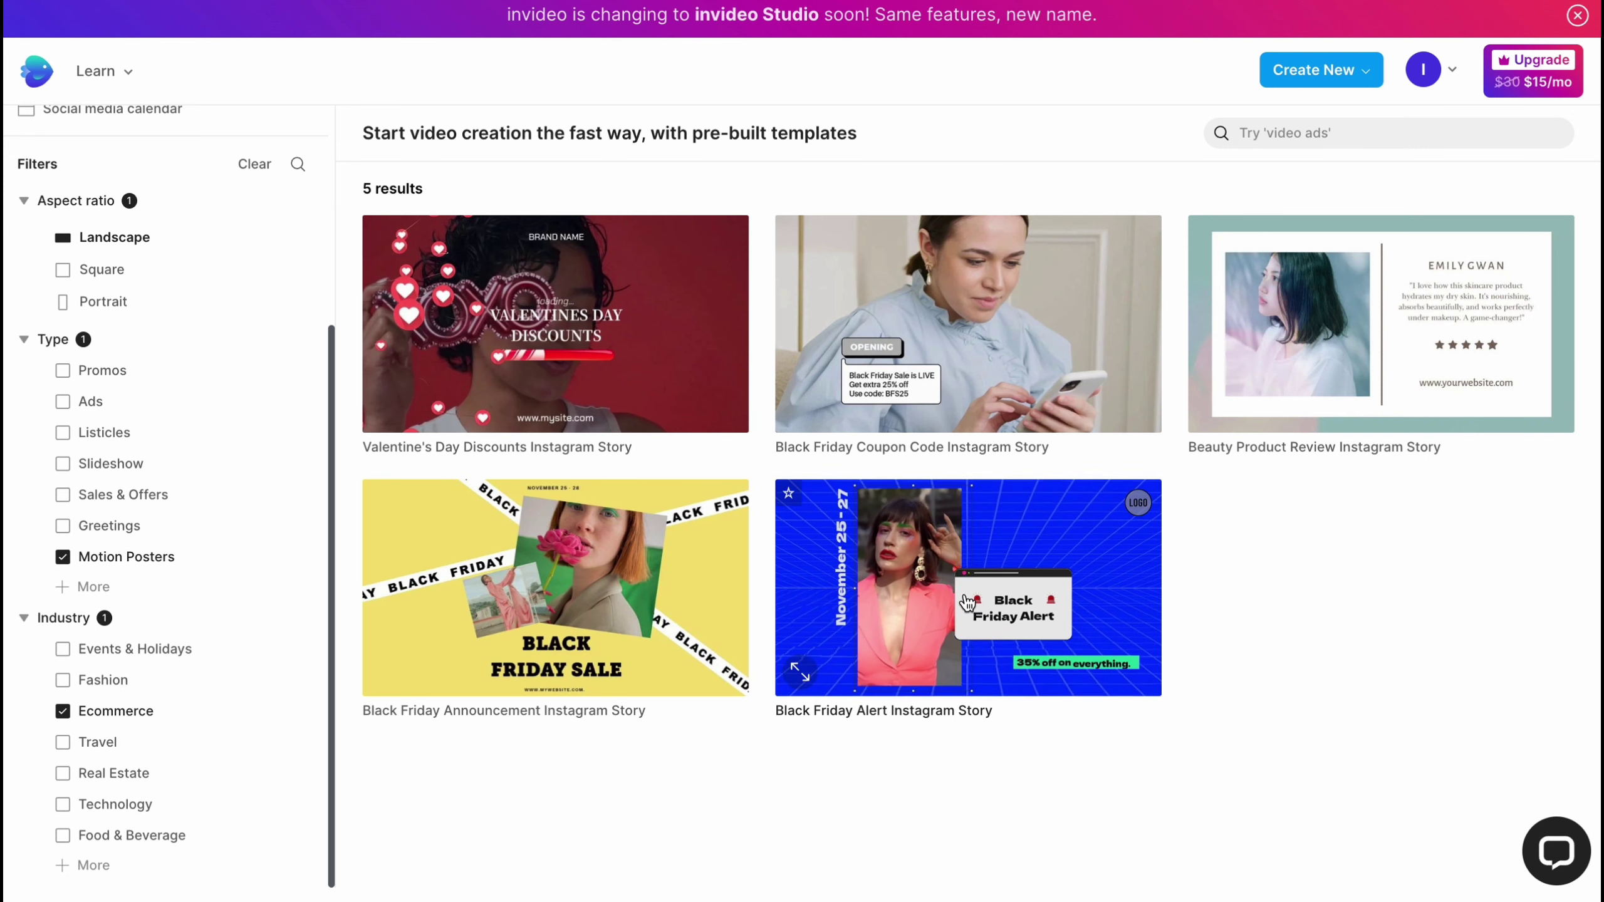
pyautogui.click(968, 605)
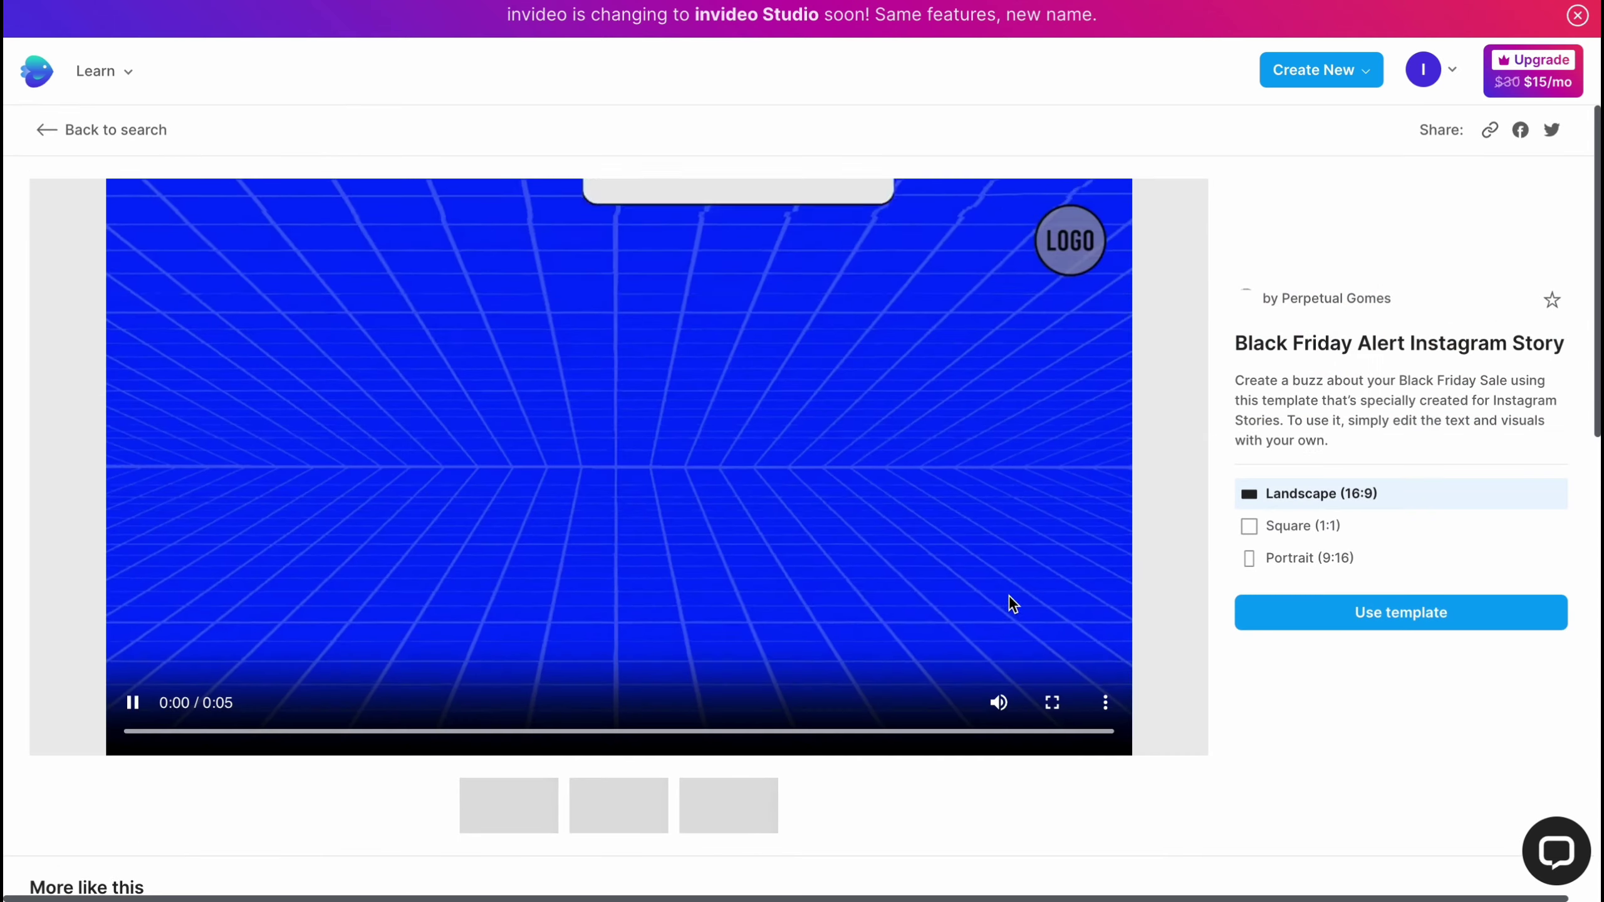
pyautogui.click(133, 702)
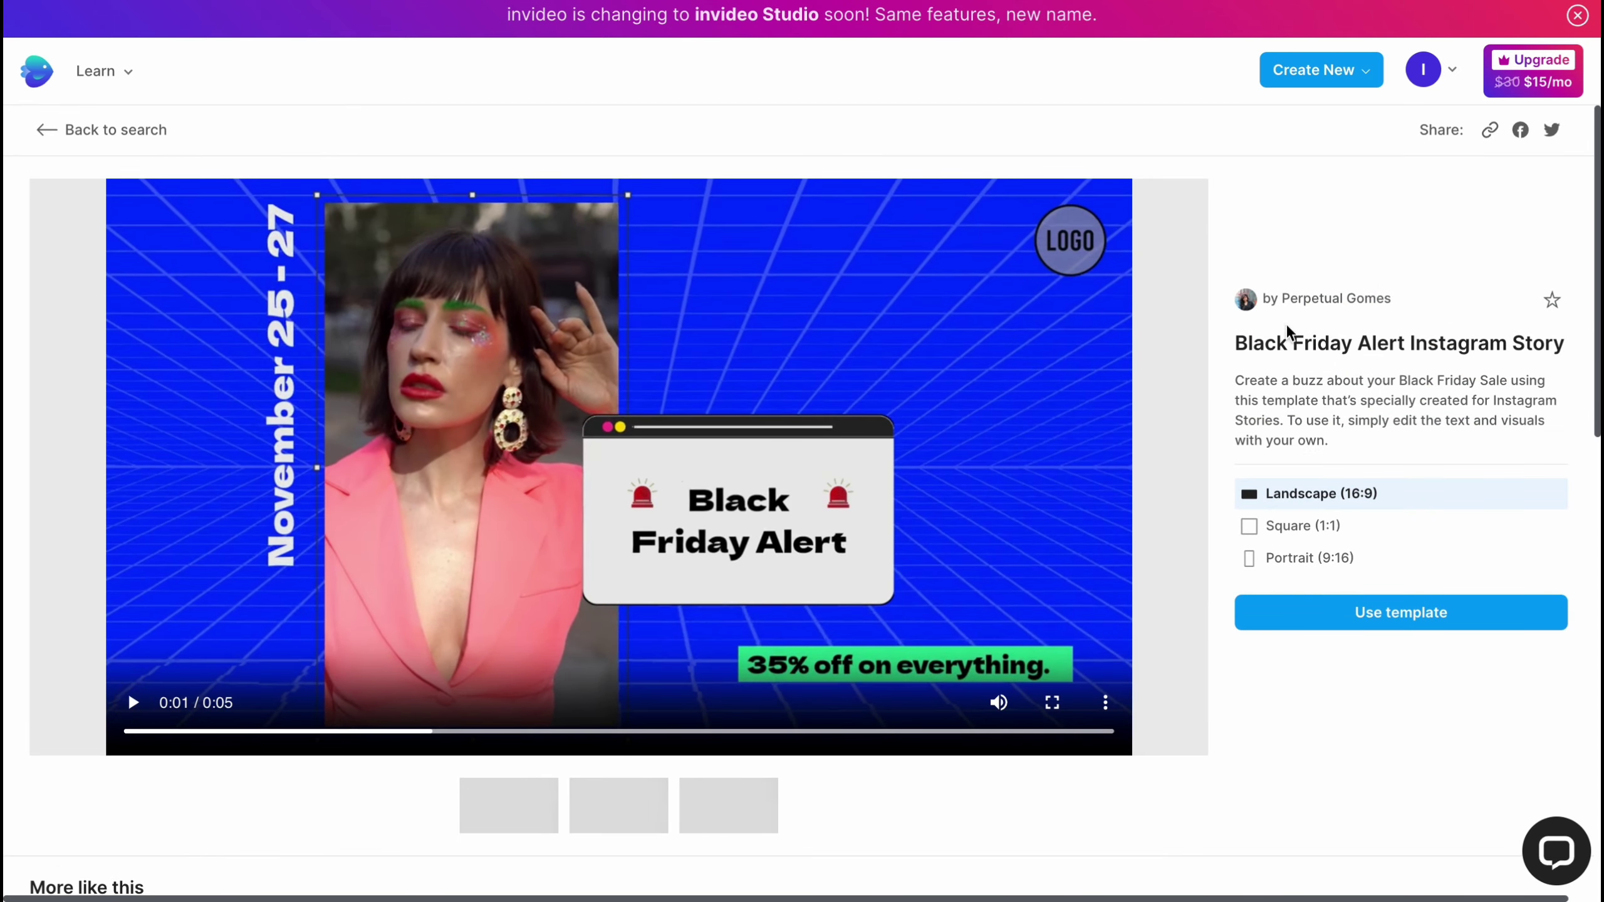
pyautogui.click(1323, 612)
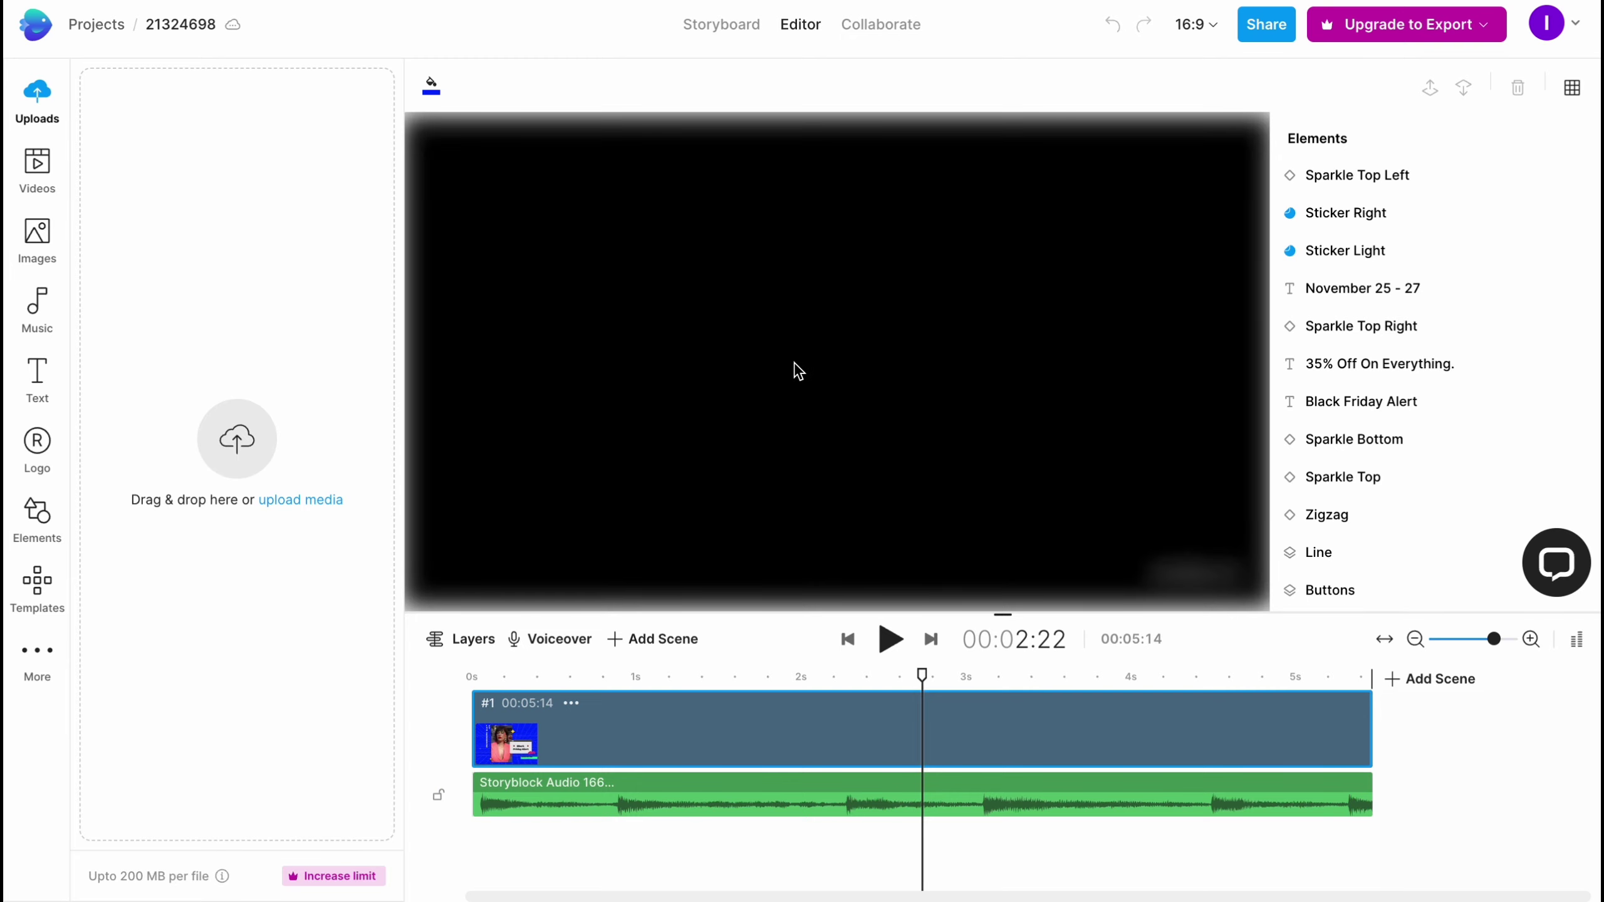
pyautogui.moveTo(926, 679); pyautogui.dragTo(783, 669)
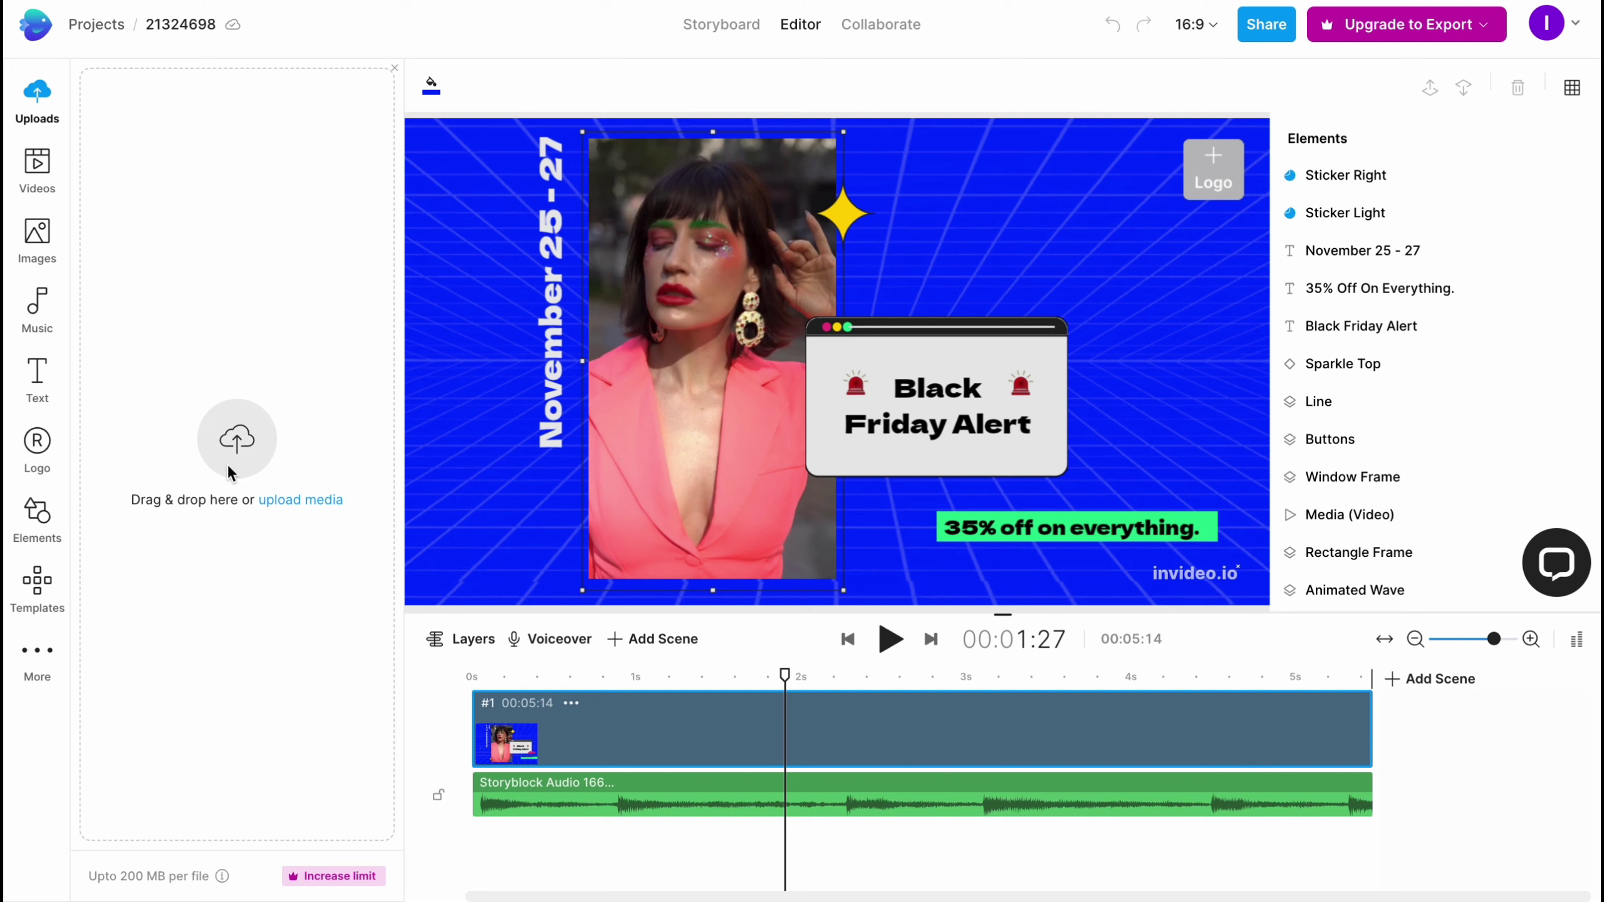
# - Search the stock video library for "tnt"
pyautogui.click(39, 175)
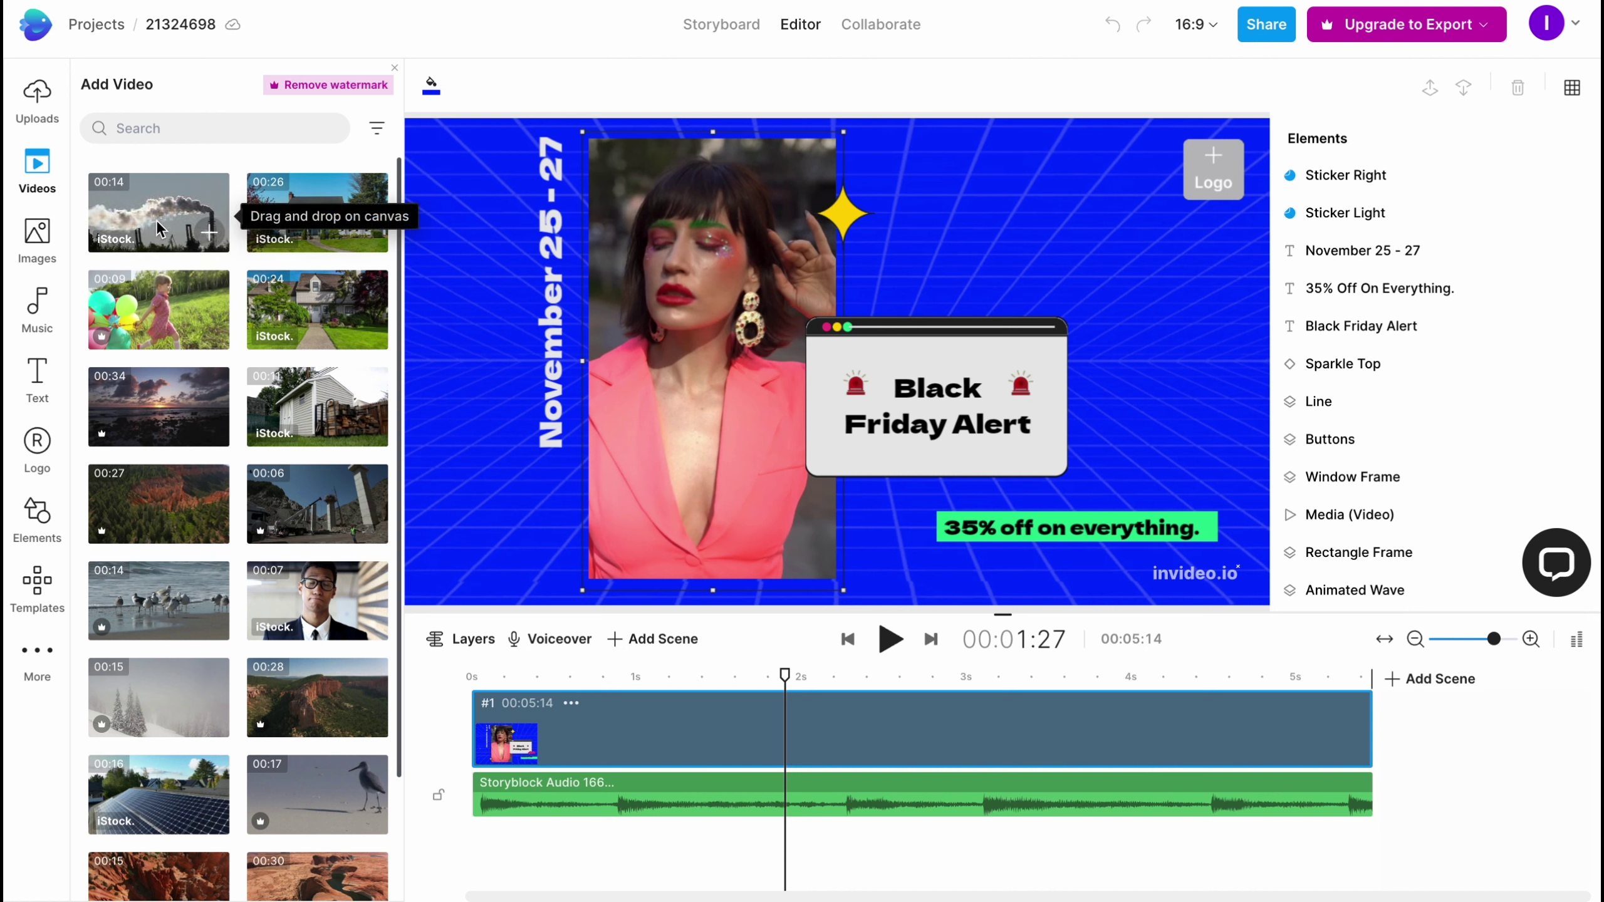
pyautogui.click(153, 140)
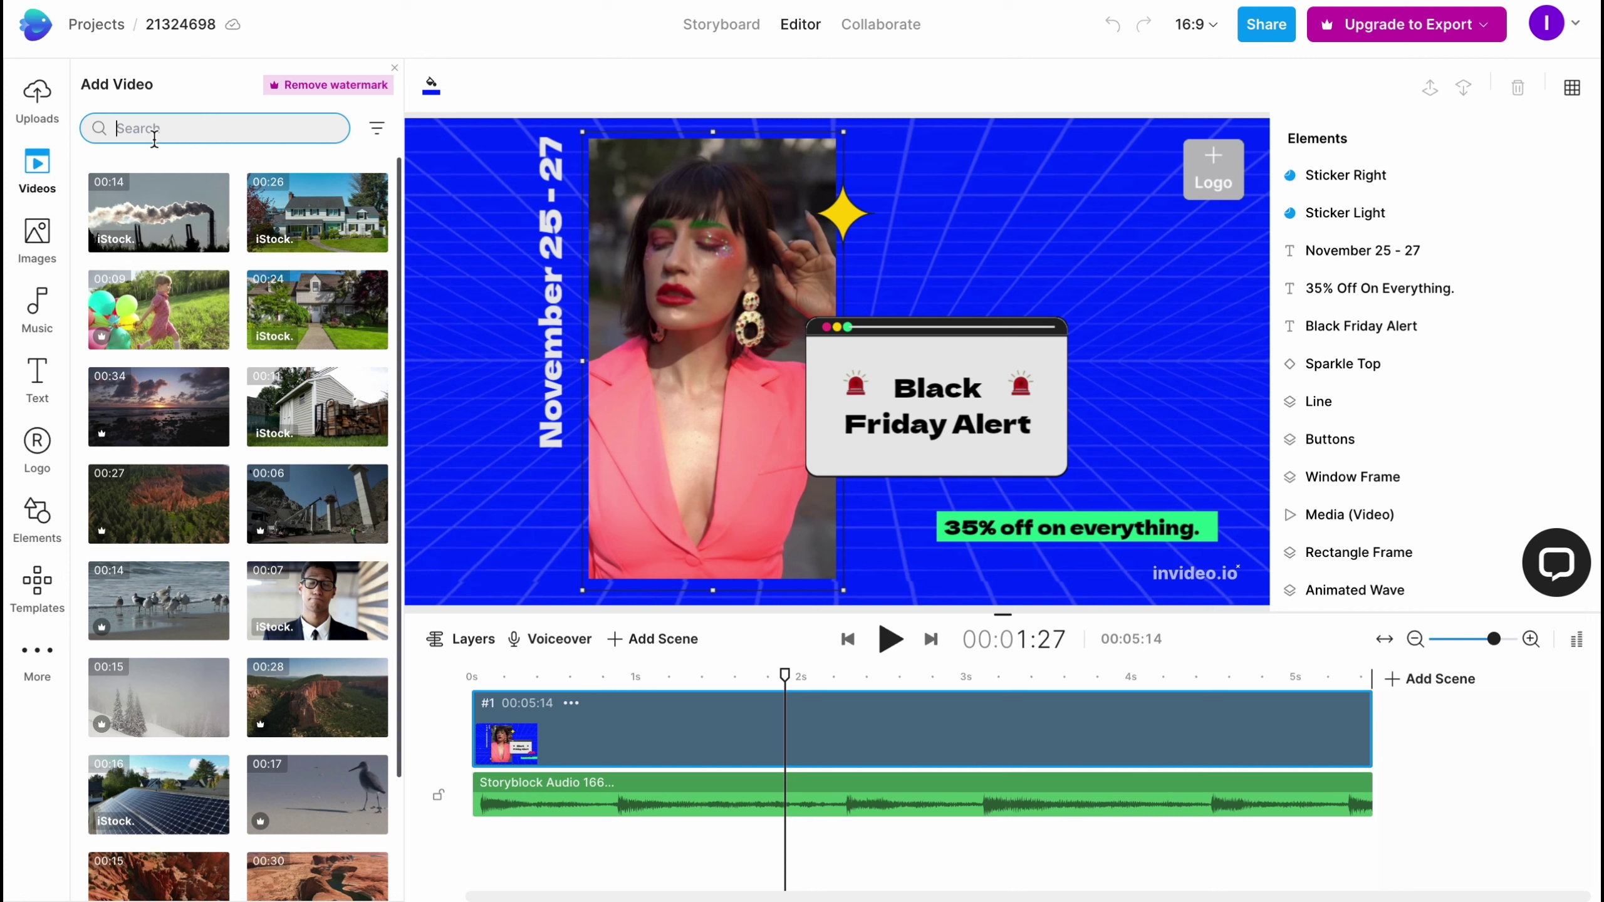
pyautogui.write('ете')
pyautogui.press('BackSpace')
pyautogui.press('BackSpace')
pyautogui.write('tnt')
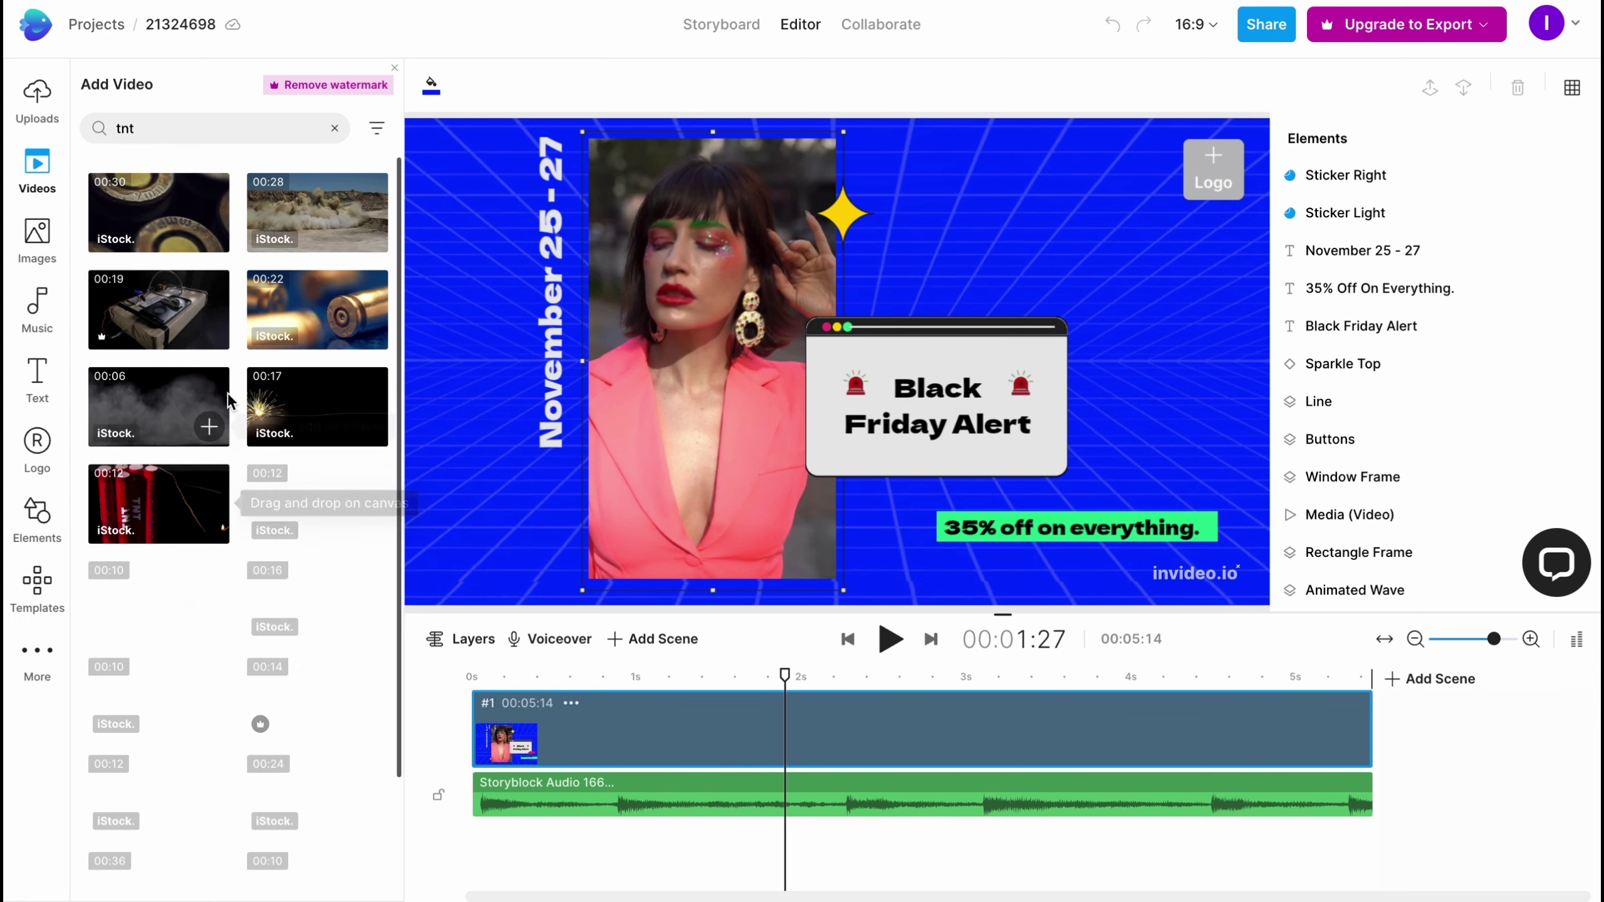
# - Browse the stock image library and try to place the mountain meadow photo on the canvas
pyautogui.click(35, 244)
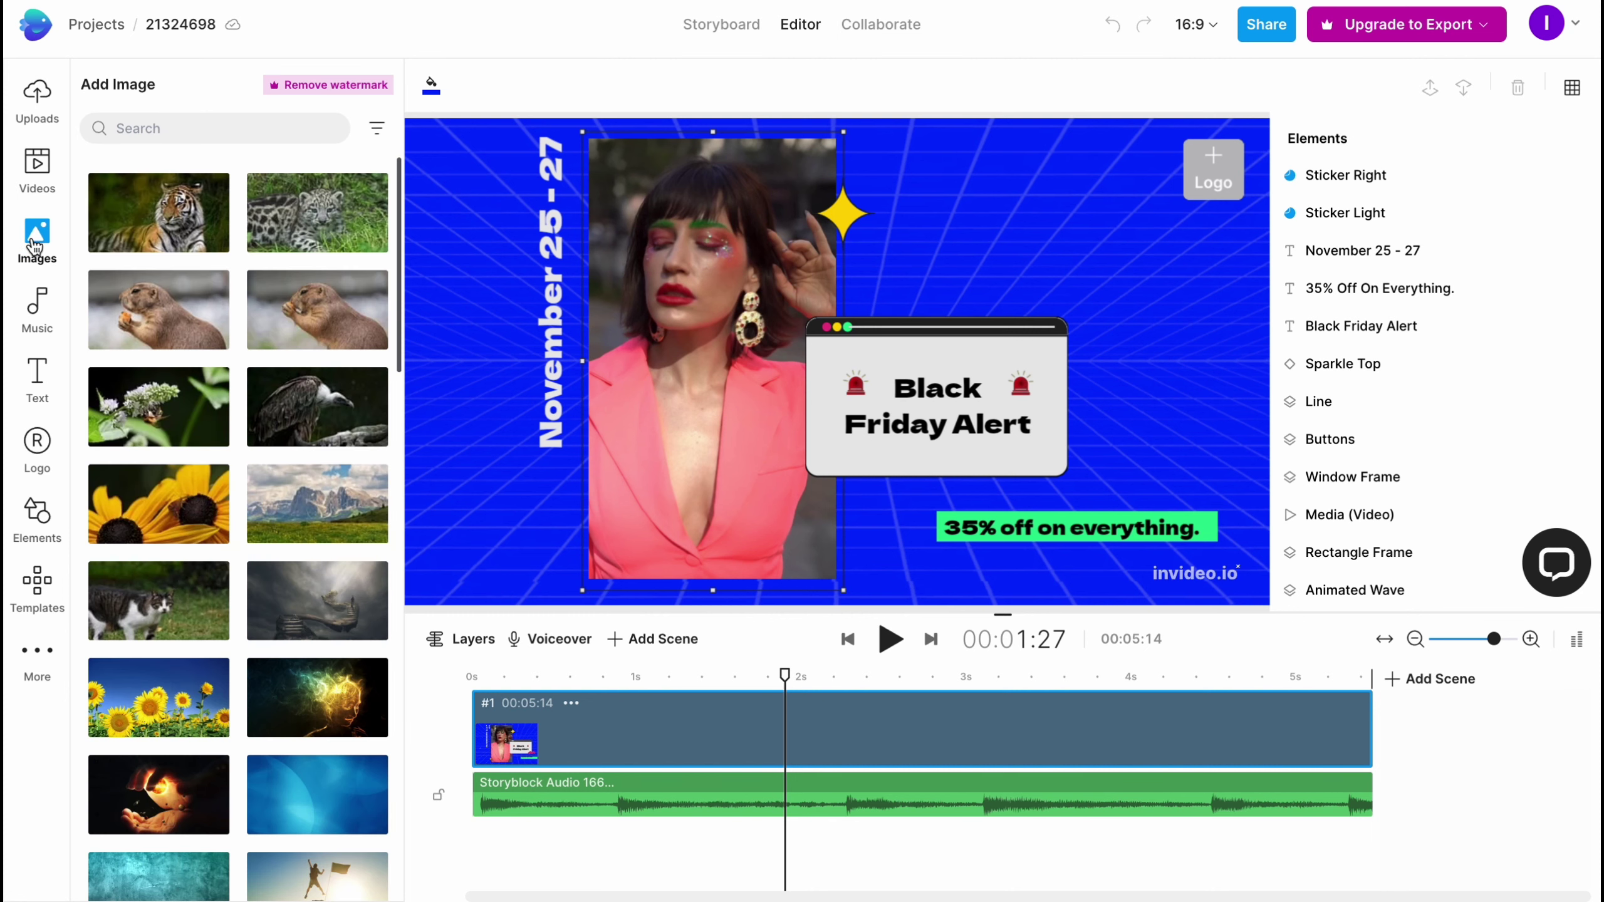
pyautogui.scroll(-3, 304, 506)
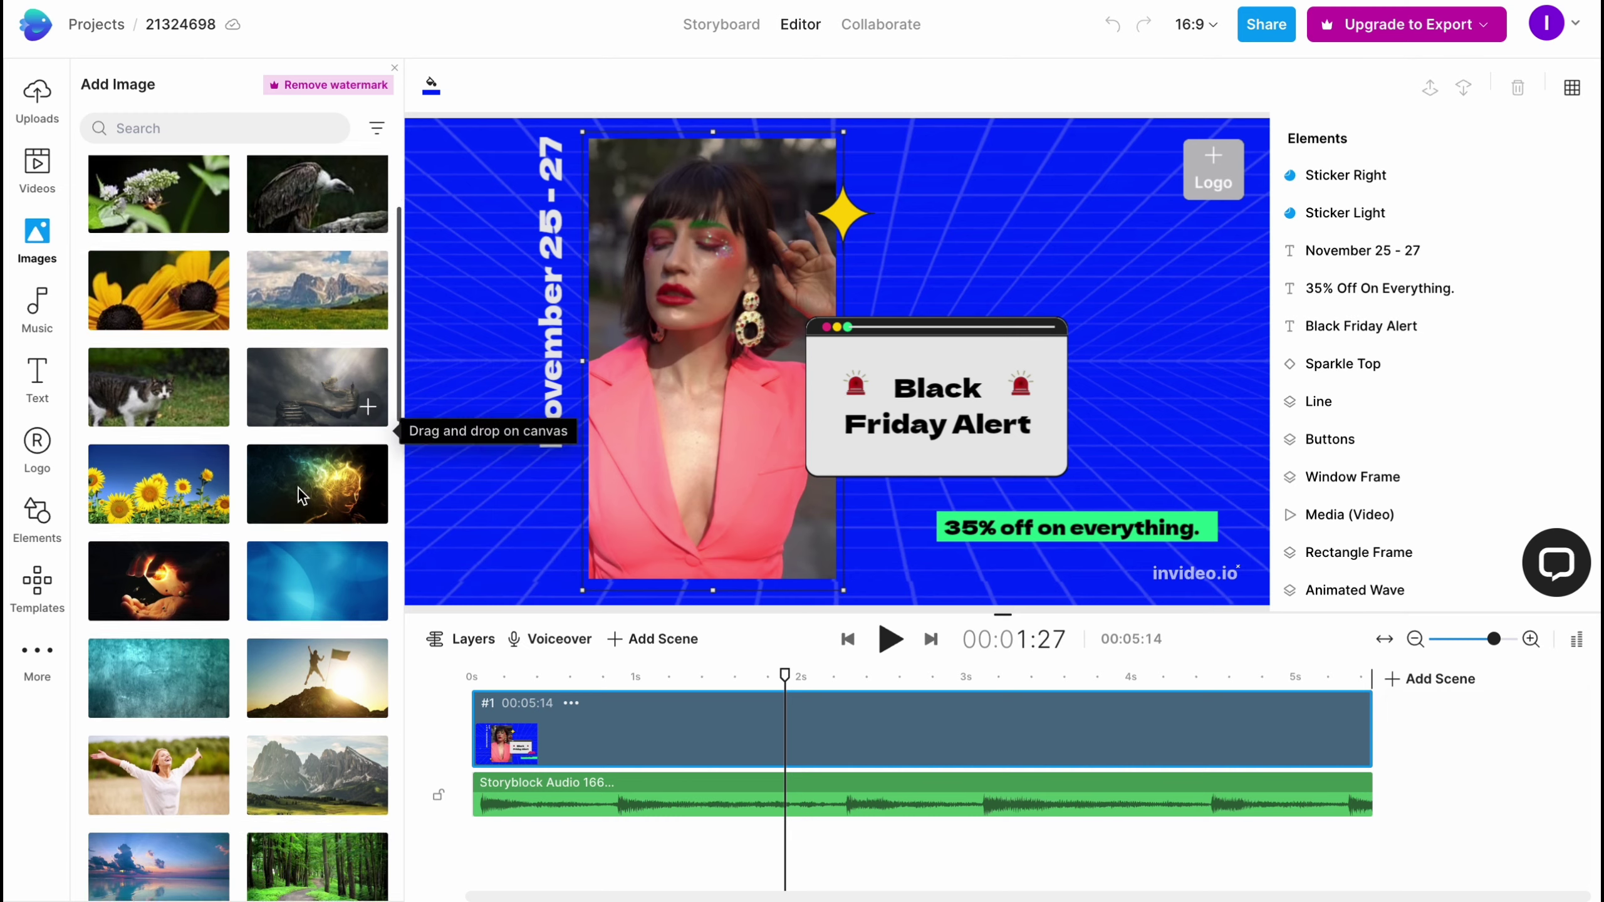
pyautogui.scroll(-10, 303, 494)
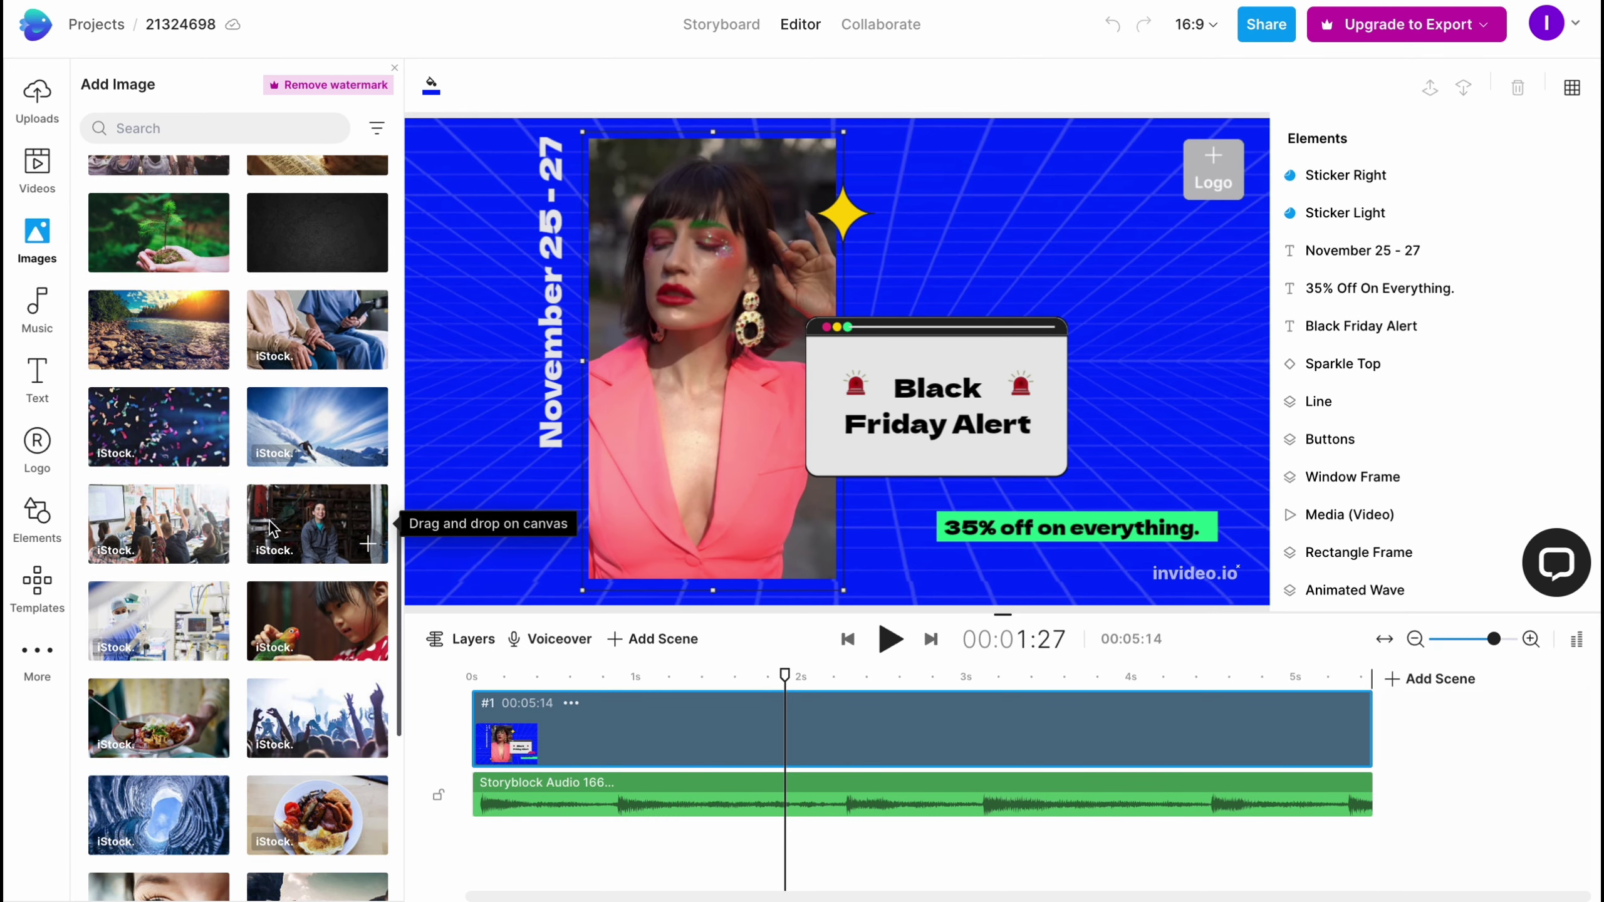
pyautogui.scroll(2, 270, 522)
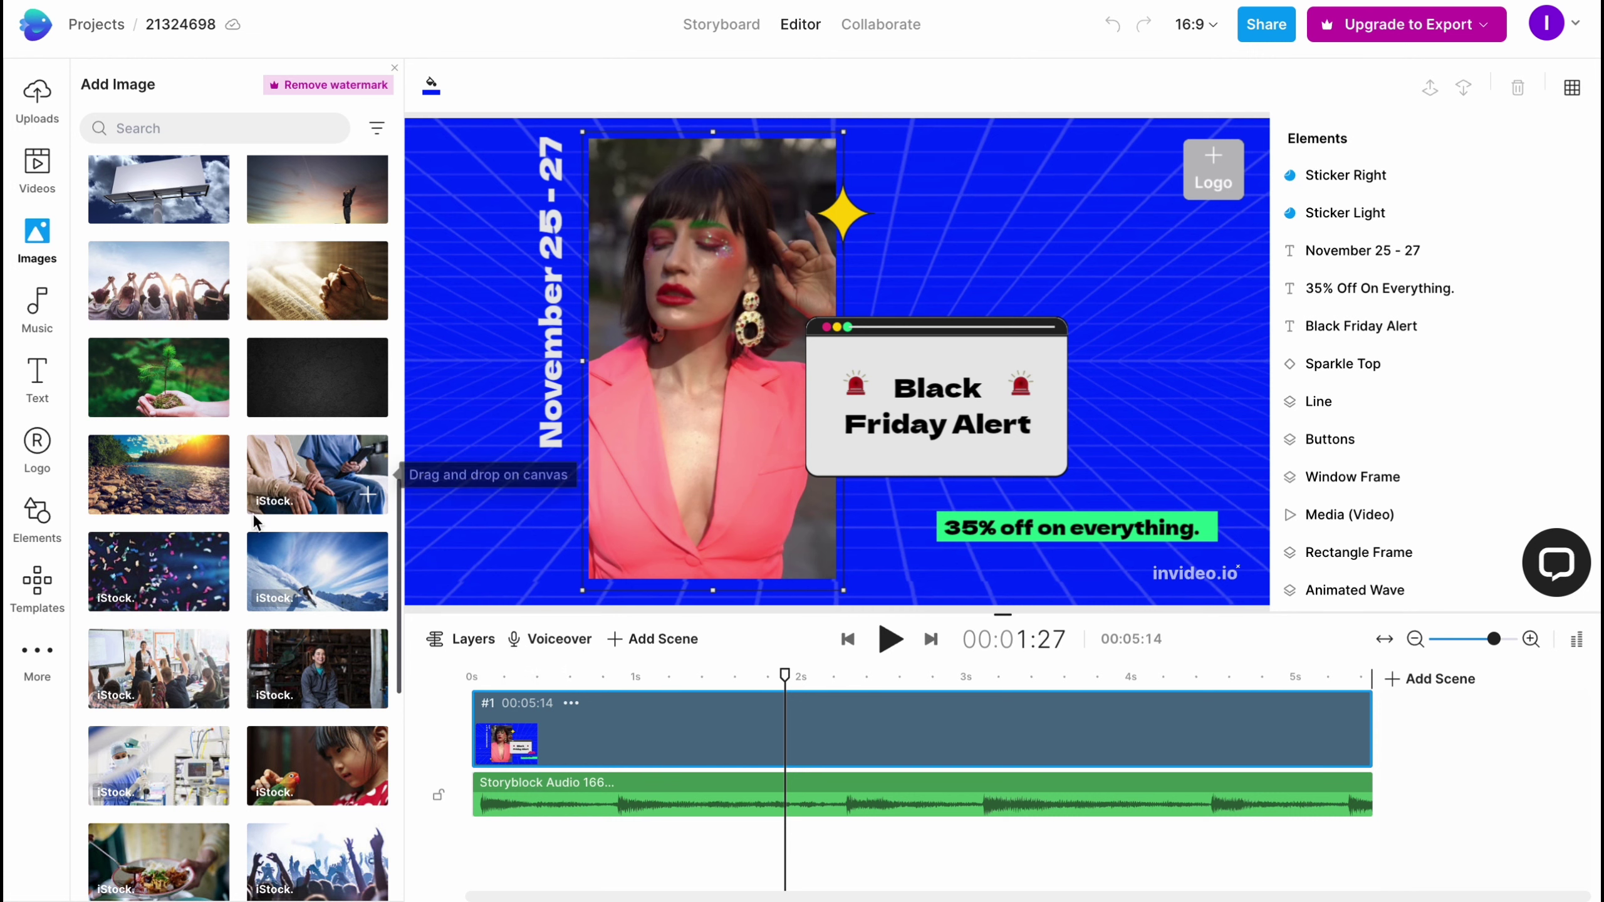
pyautogui.scroll(8, 253, 514)
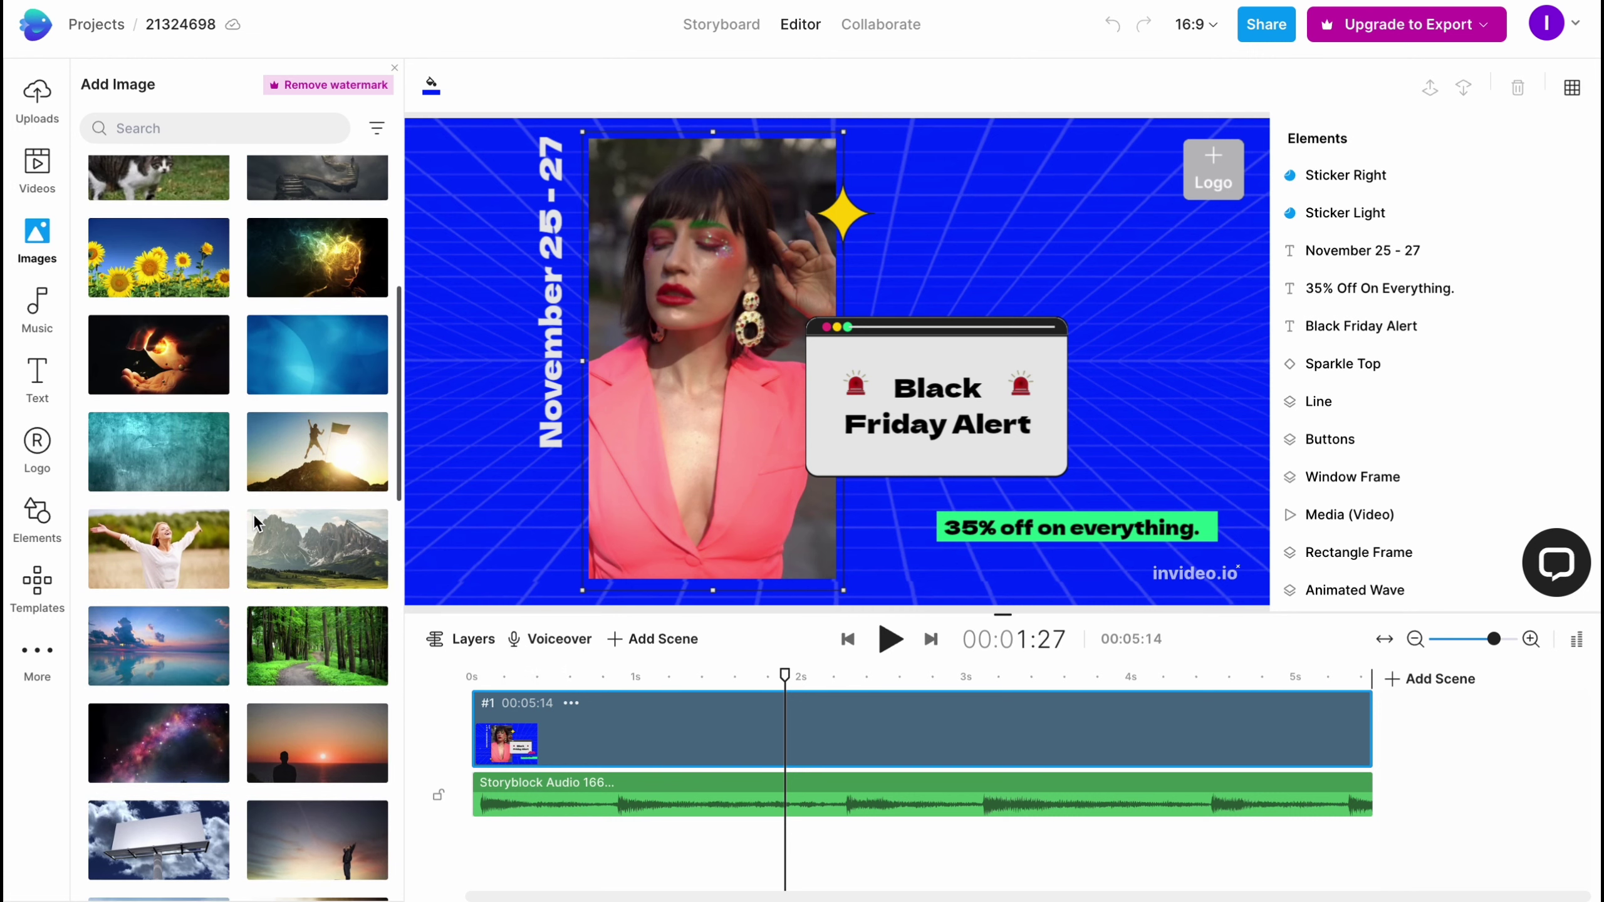
pyautogui.scroll(6, 255, 517)
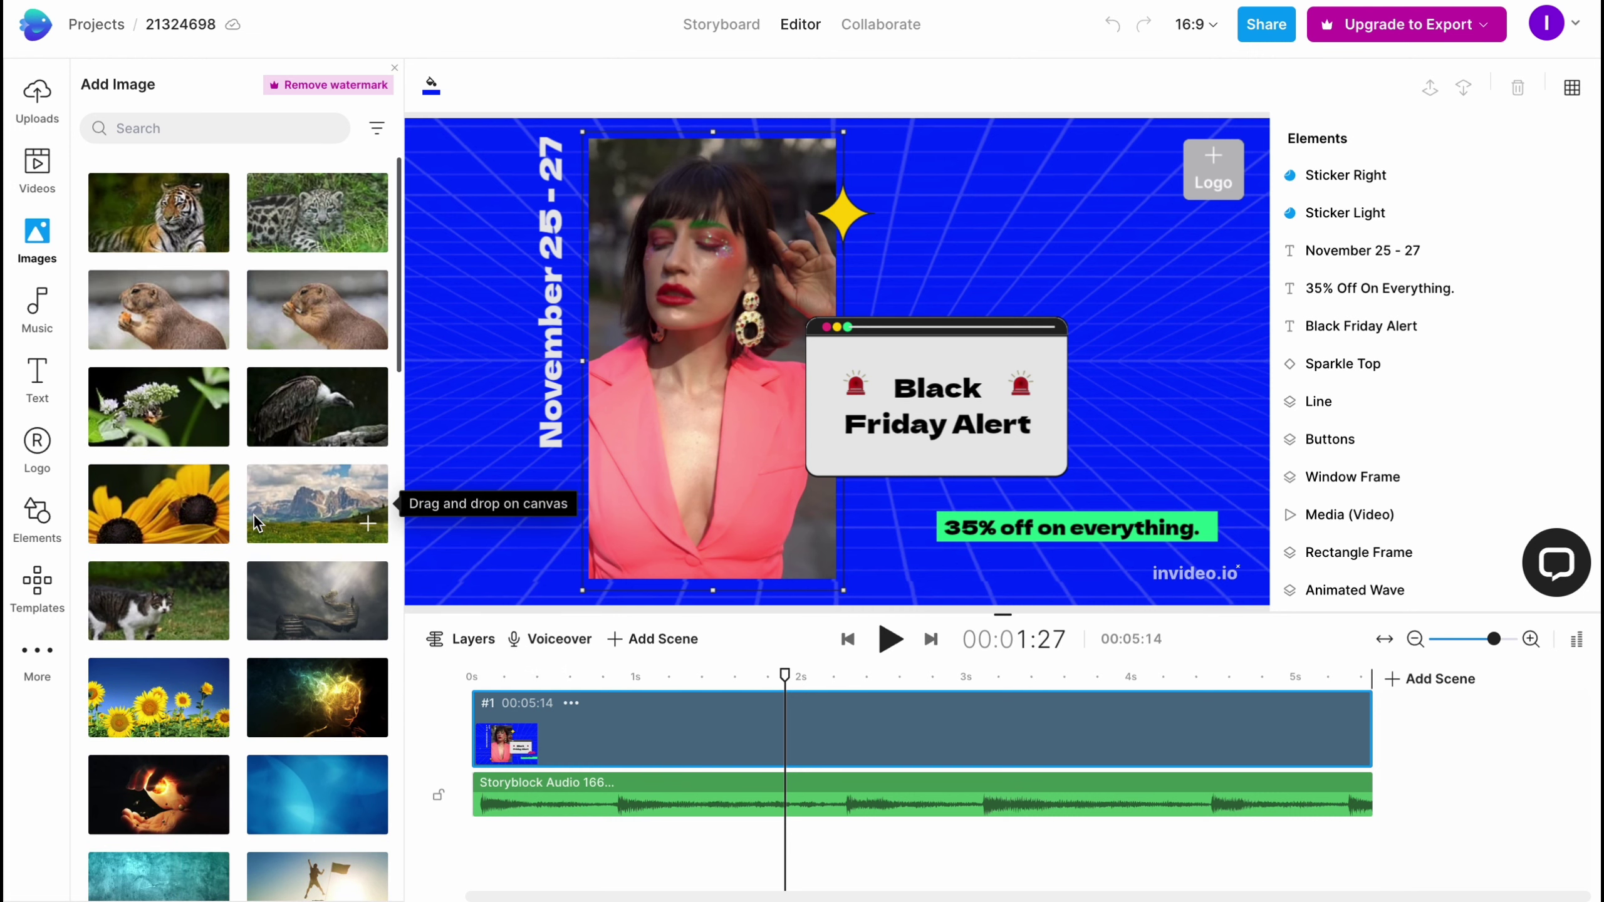
pyautogui.moveTo(255, 522); pyautogui.dragTo(514, 278)
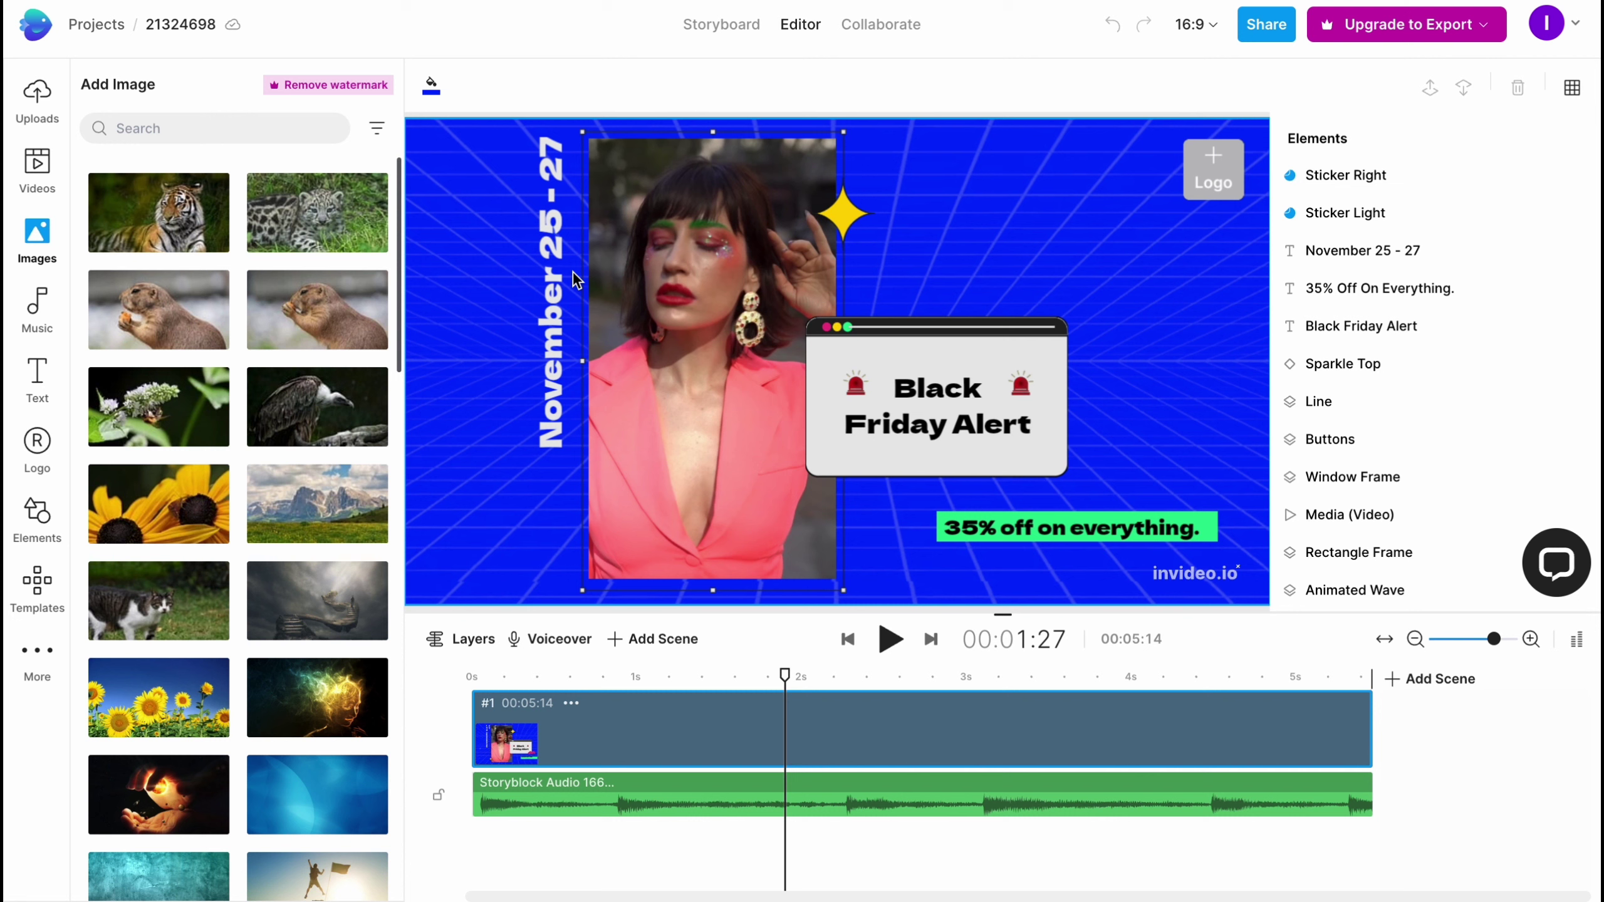
# - Browse the music library's moods and look through the Relaxing tracks
pyautogui.click(22, 319)
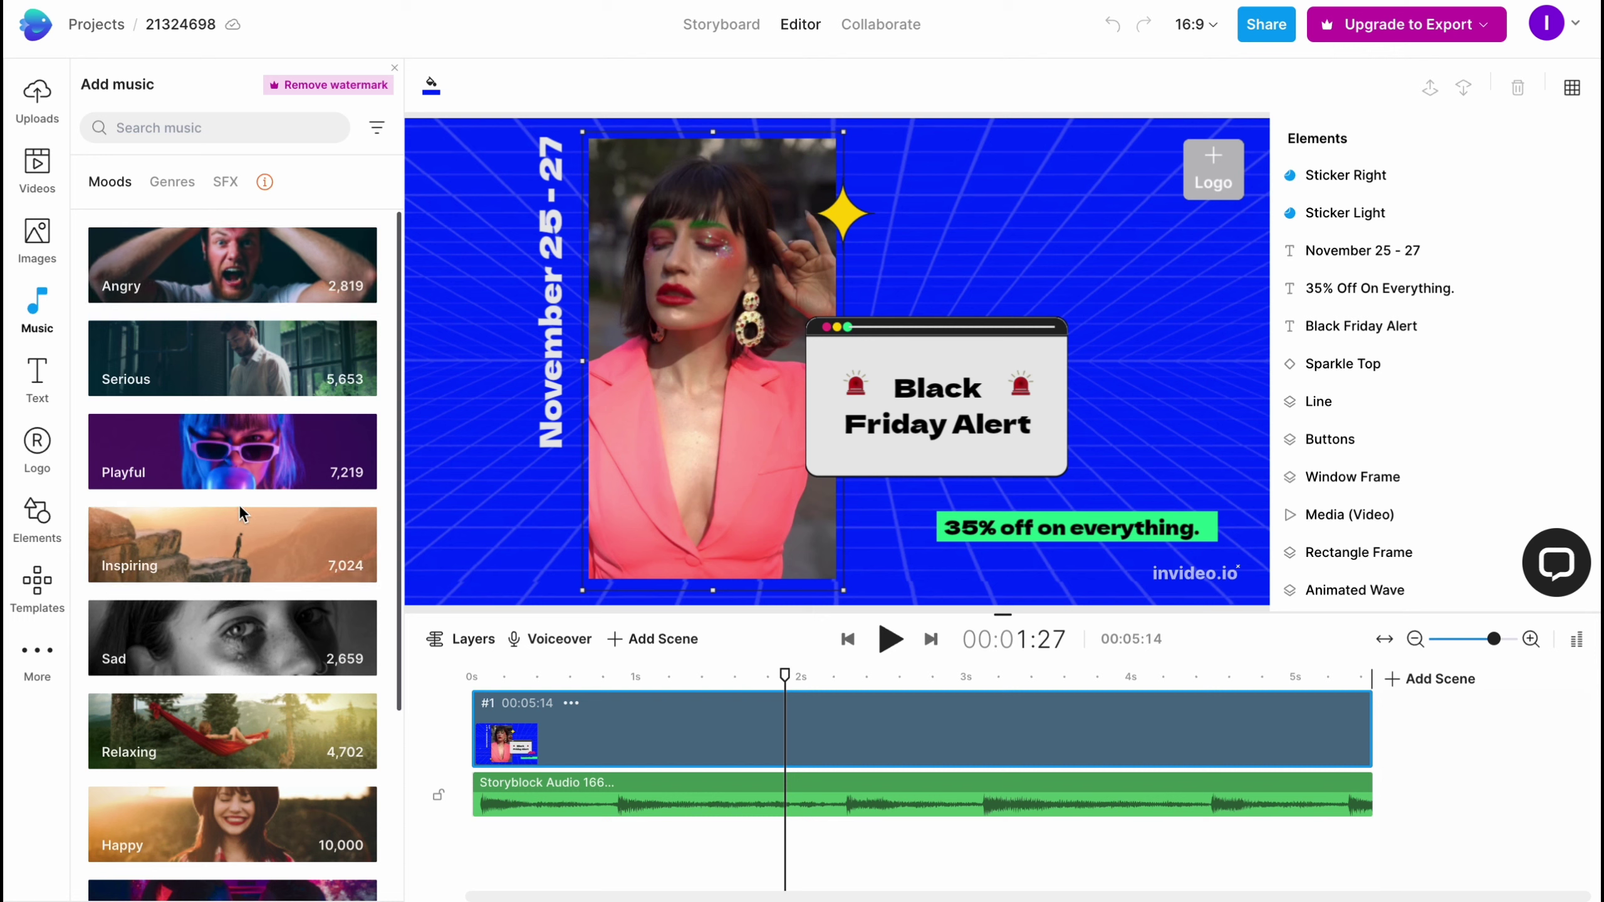
pyautogui.scroll(-2, 244, 583)
pyautogui.scroll(-3, 246, 591)
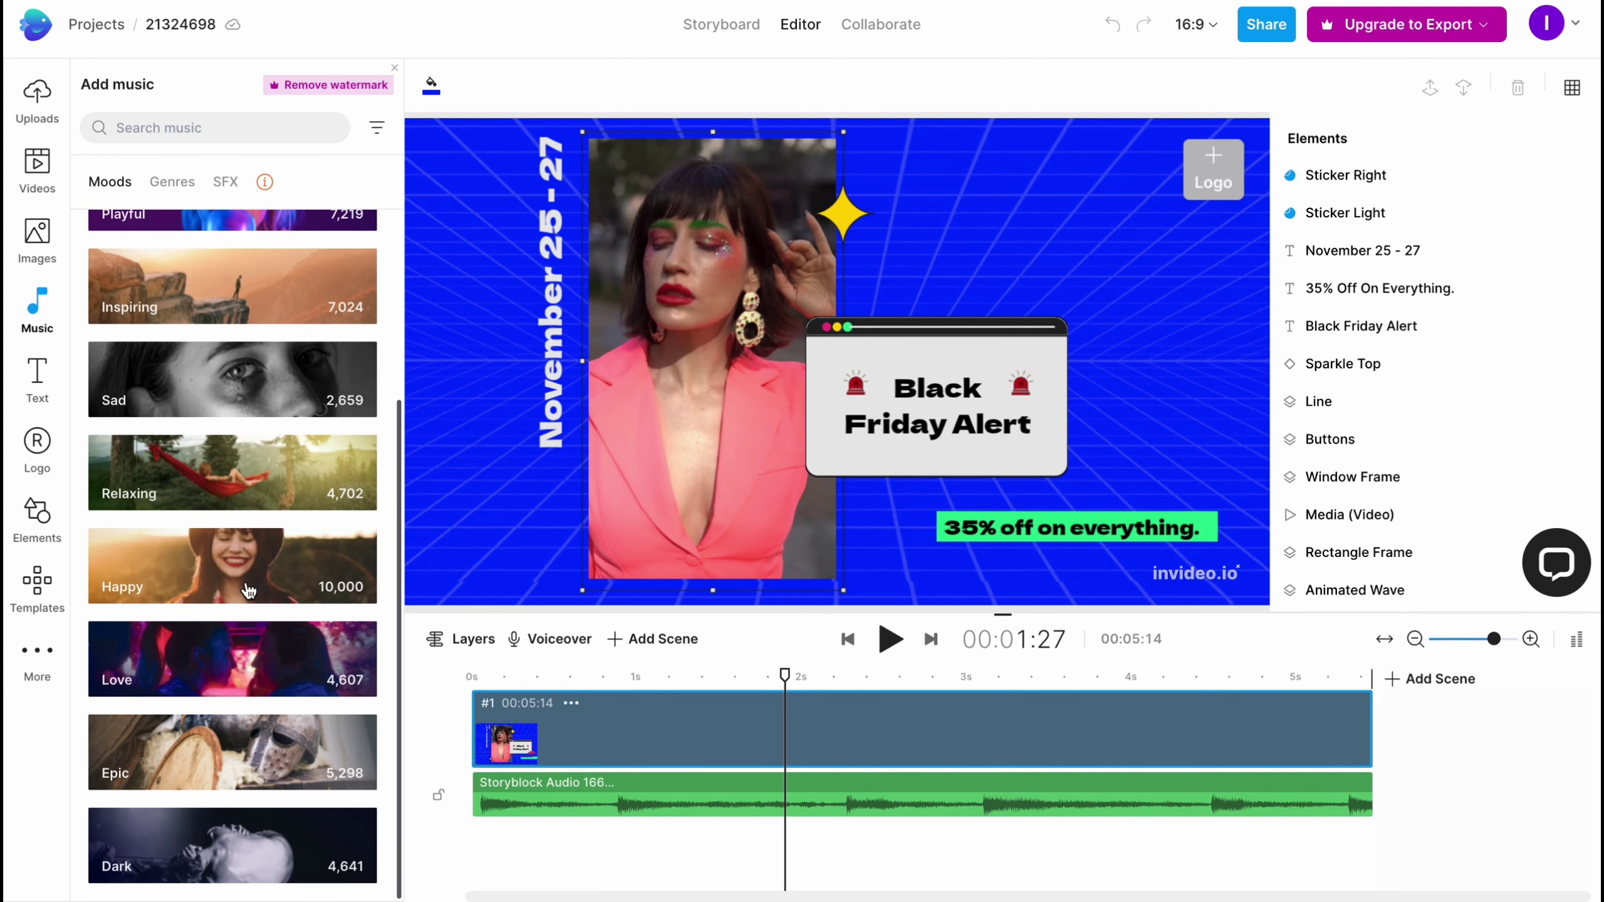
pyautogui.click(290, 474)
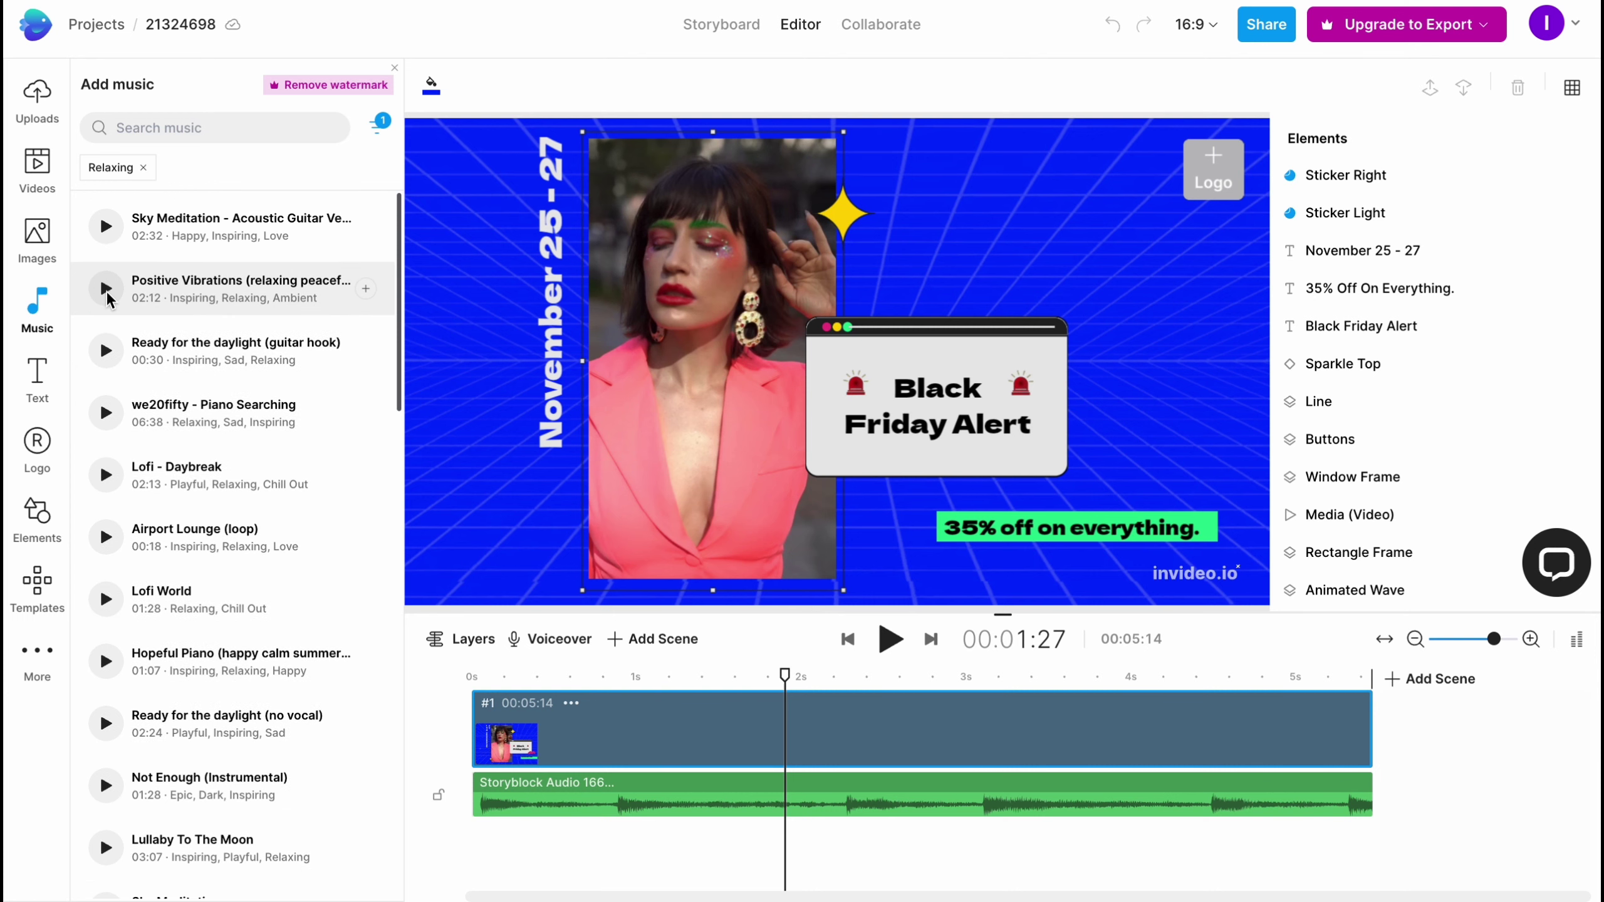
pyautogui.scroll(-1, 177, 484)
pyautogui.scroll(5, 175, 474)
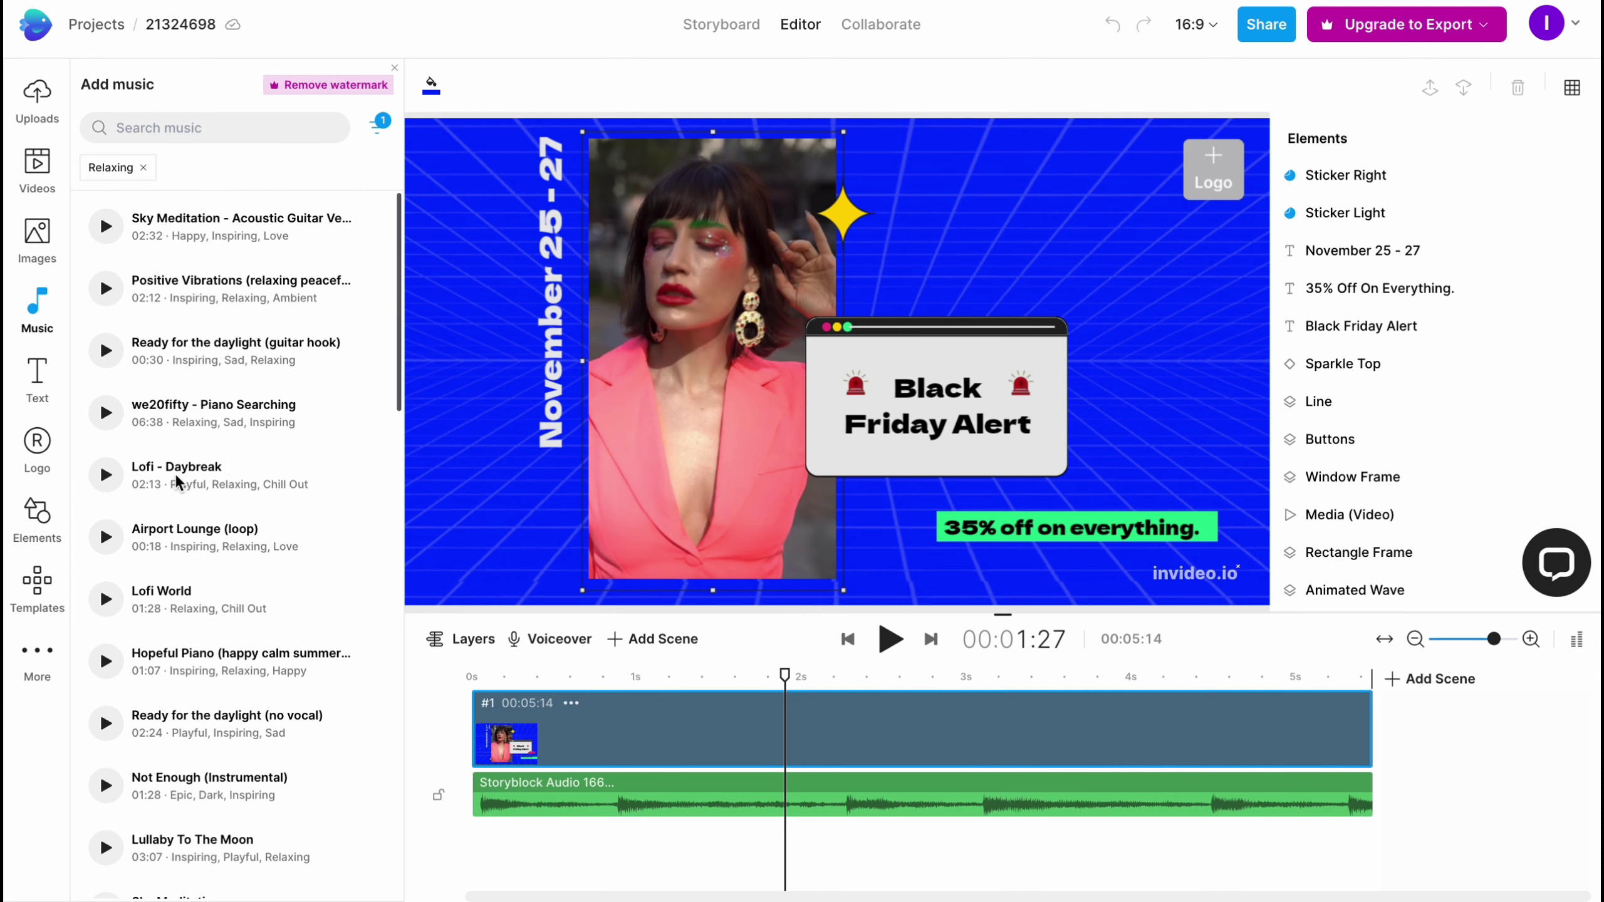
# - Look over the Relaxing music tracks, the stock images and the media upload area
pyautogui.moveTo(244, 424); pyautogui.dragTo(195, 407)
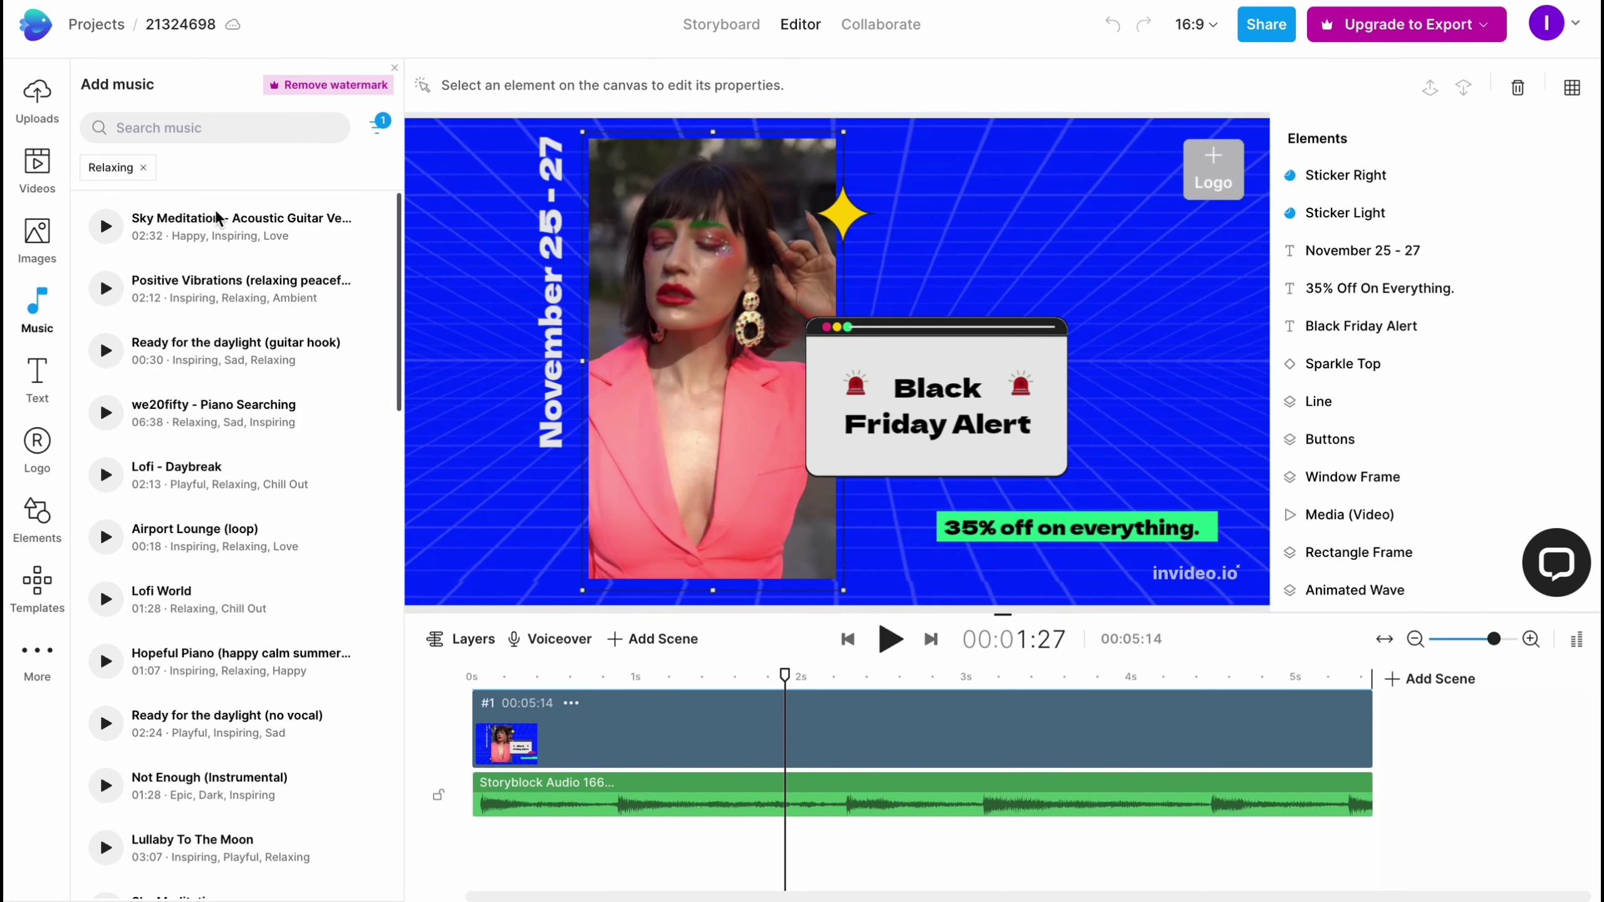
pyautogui.click(209, 370)
pyautogui.moveTo(208, 370)
pyautogui.mouseDown()
pyautogui.moveTo(209, 344)
pyautogui.moveTo(573, 845)
pyautogui.moveTo(492, 834)
pyautogui.moveTo(209, 354)
pyautogui.mouseUp()
pyautogui.click(36, 240)
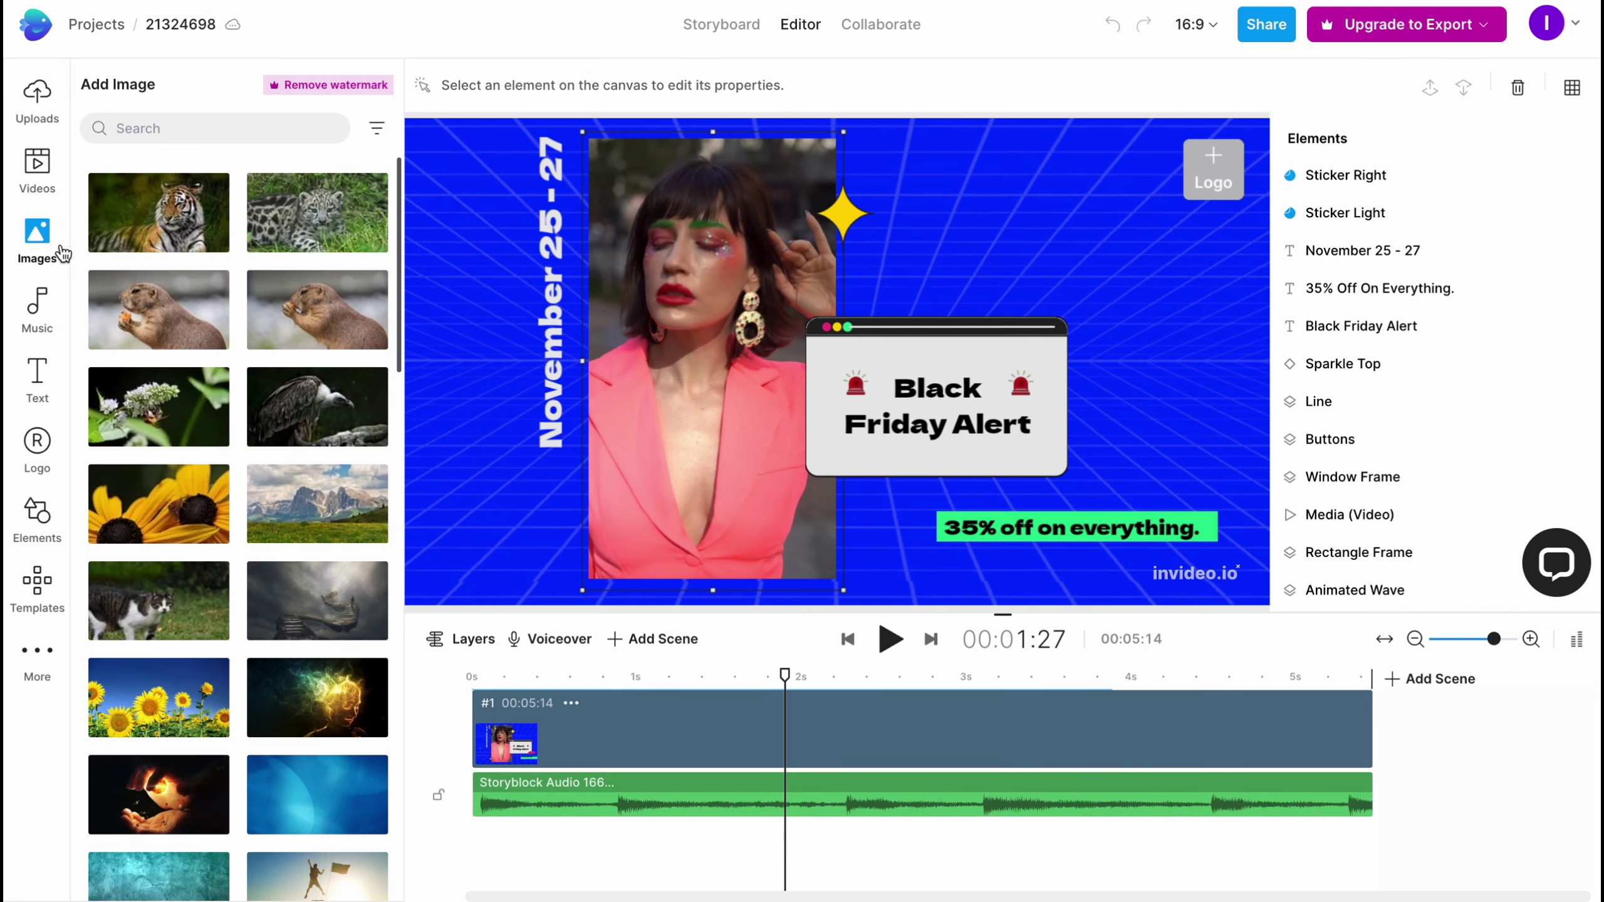
pyautogui.moveTo(151, 305); pyautogui.dragTo(454, 499)
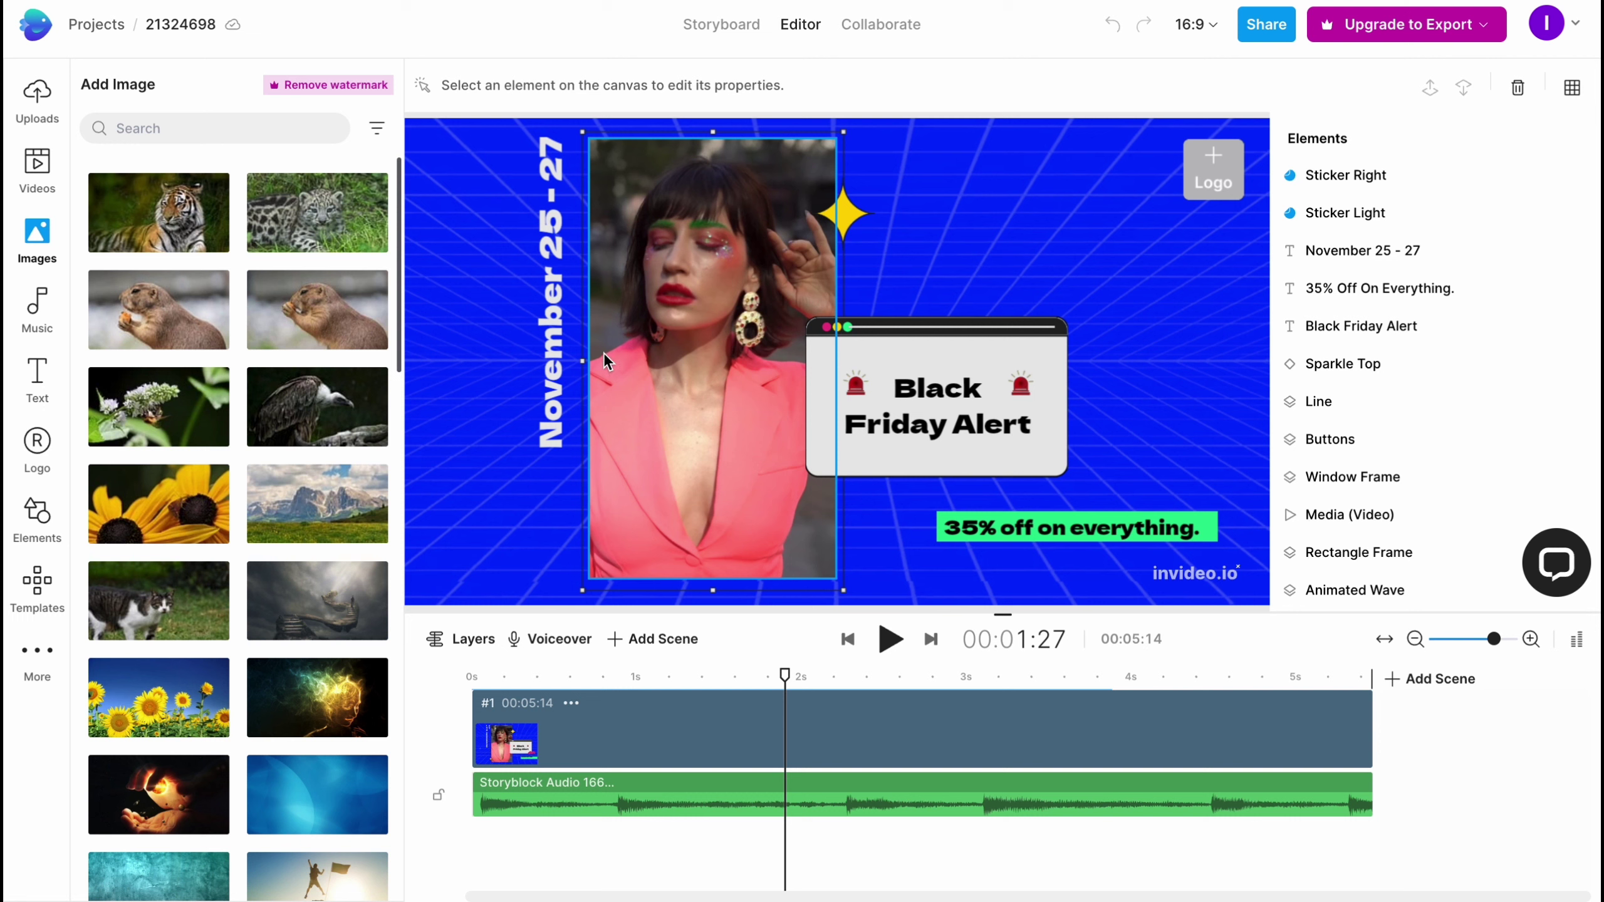
pyautogui.click(36, 170)
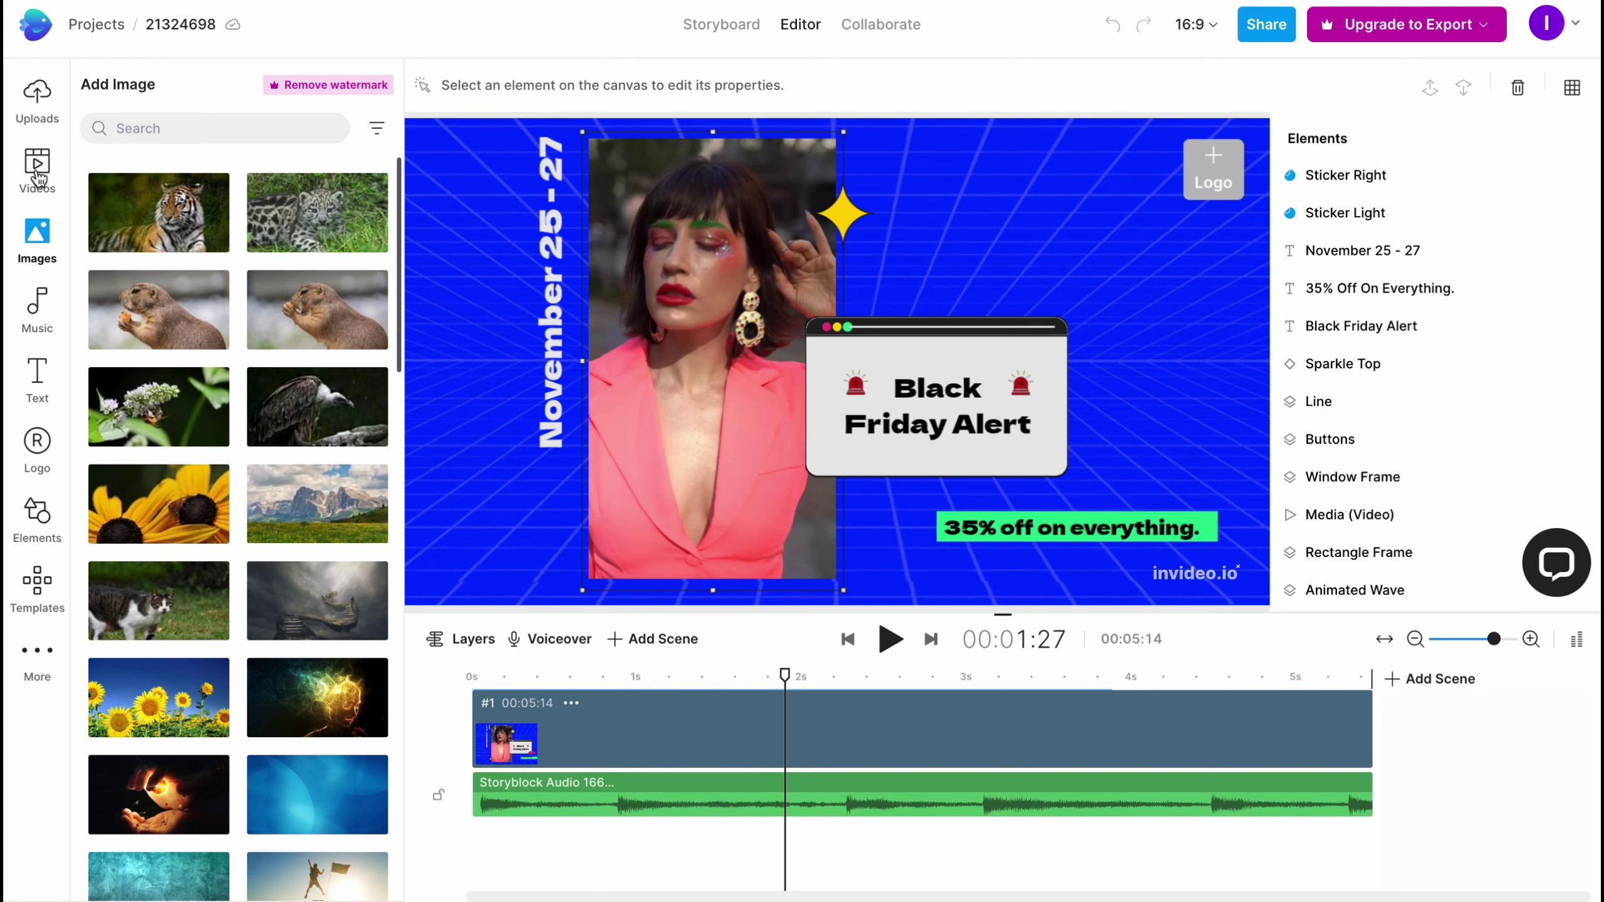
pyautogui.click(36, 101)
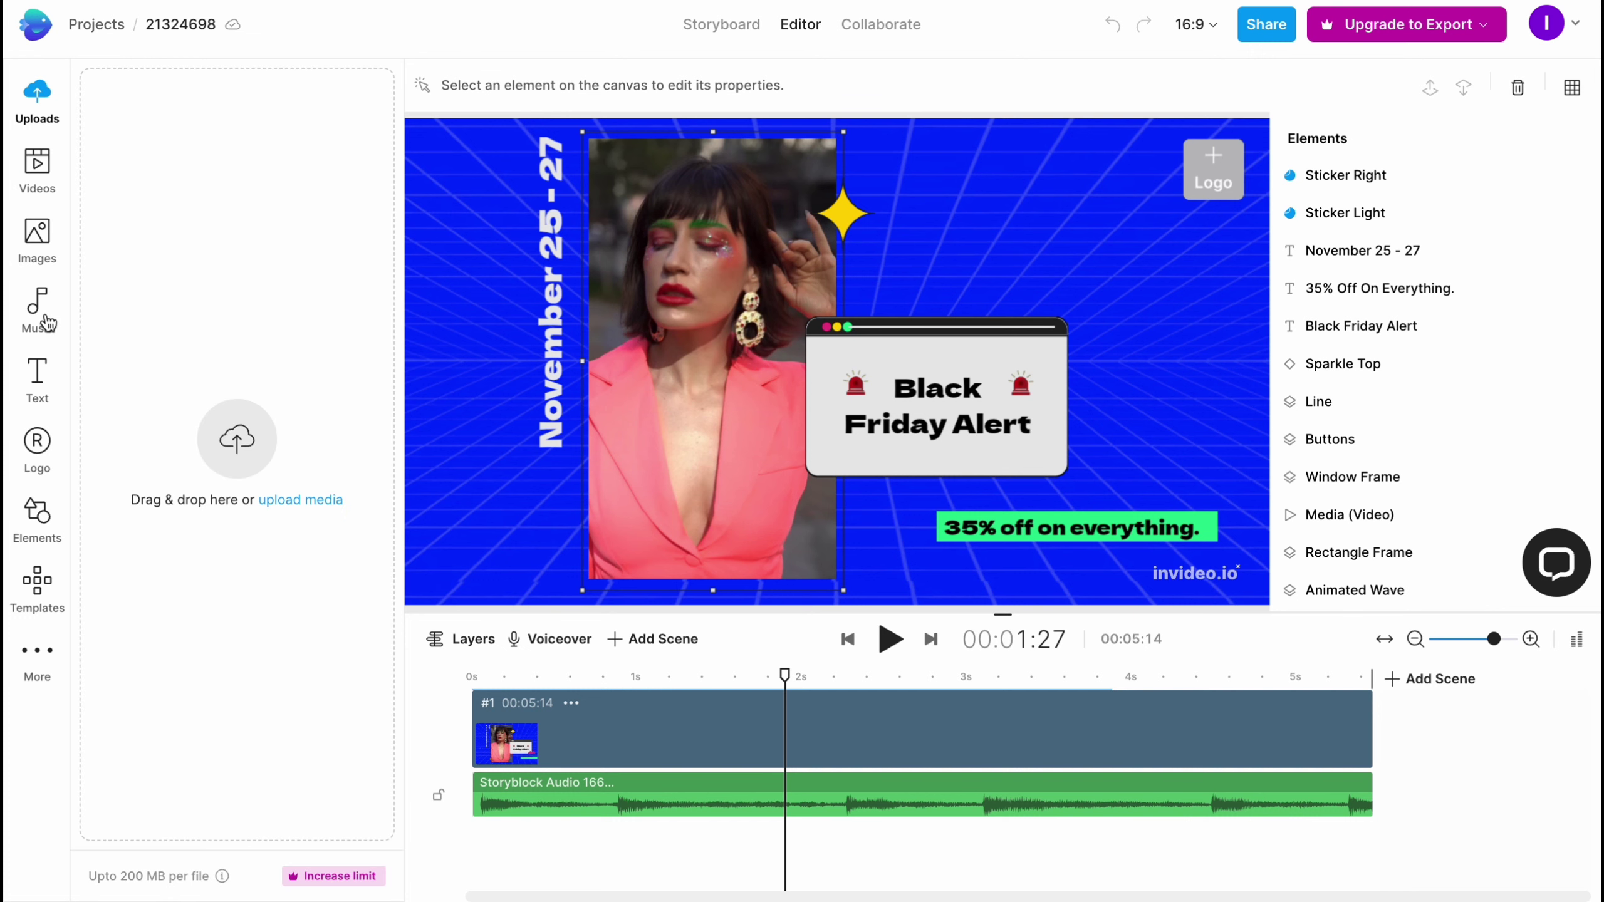
pyautogui.click(48, 322)
# - Browse the text style collections from Typography to Trendy and view the full Astons collection
pyautogui.click(42, 374)
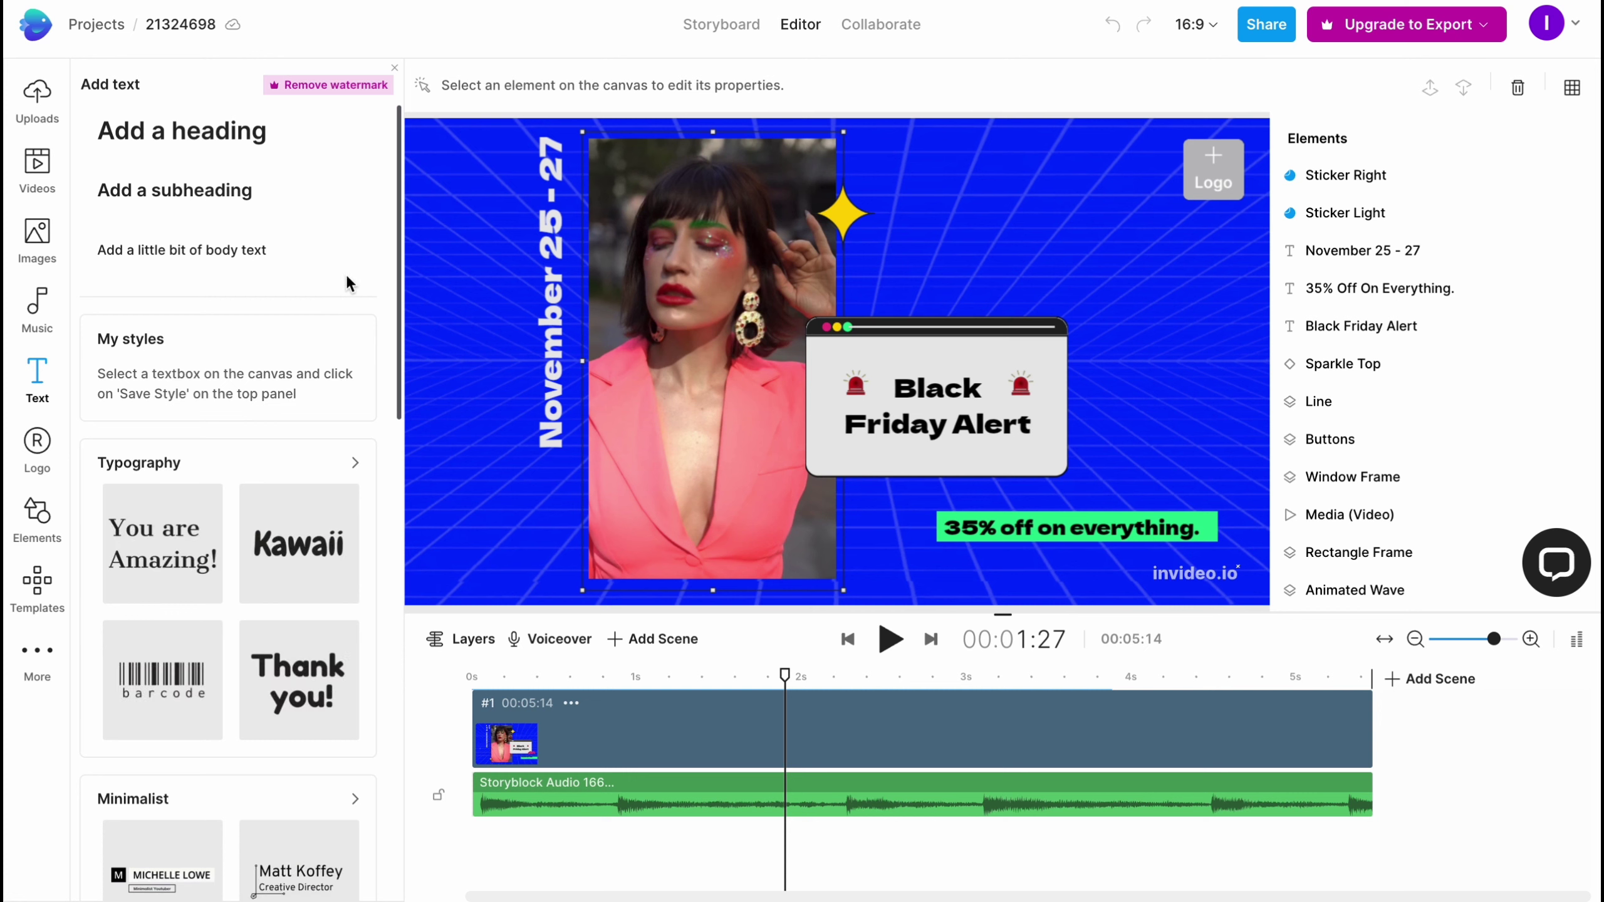
pyautogui.scroll(-3, 253, 310)
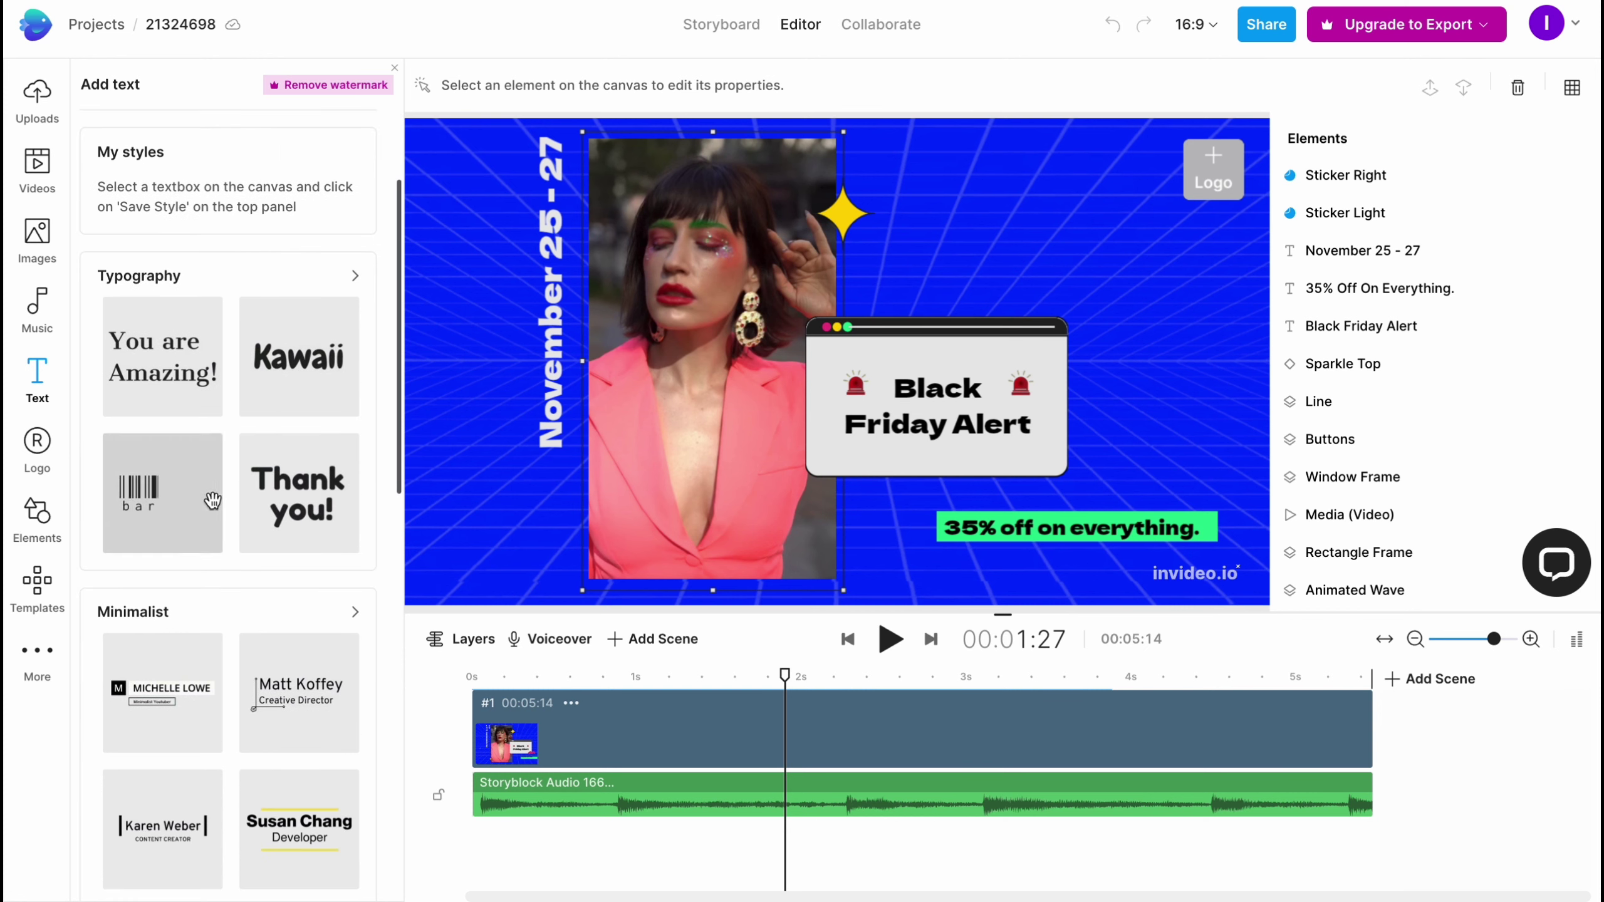
pyautogui.scroll(-1, 193, 500)
pyautogui.scroll(-5, 194, 499)
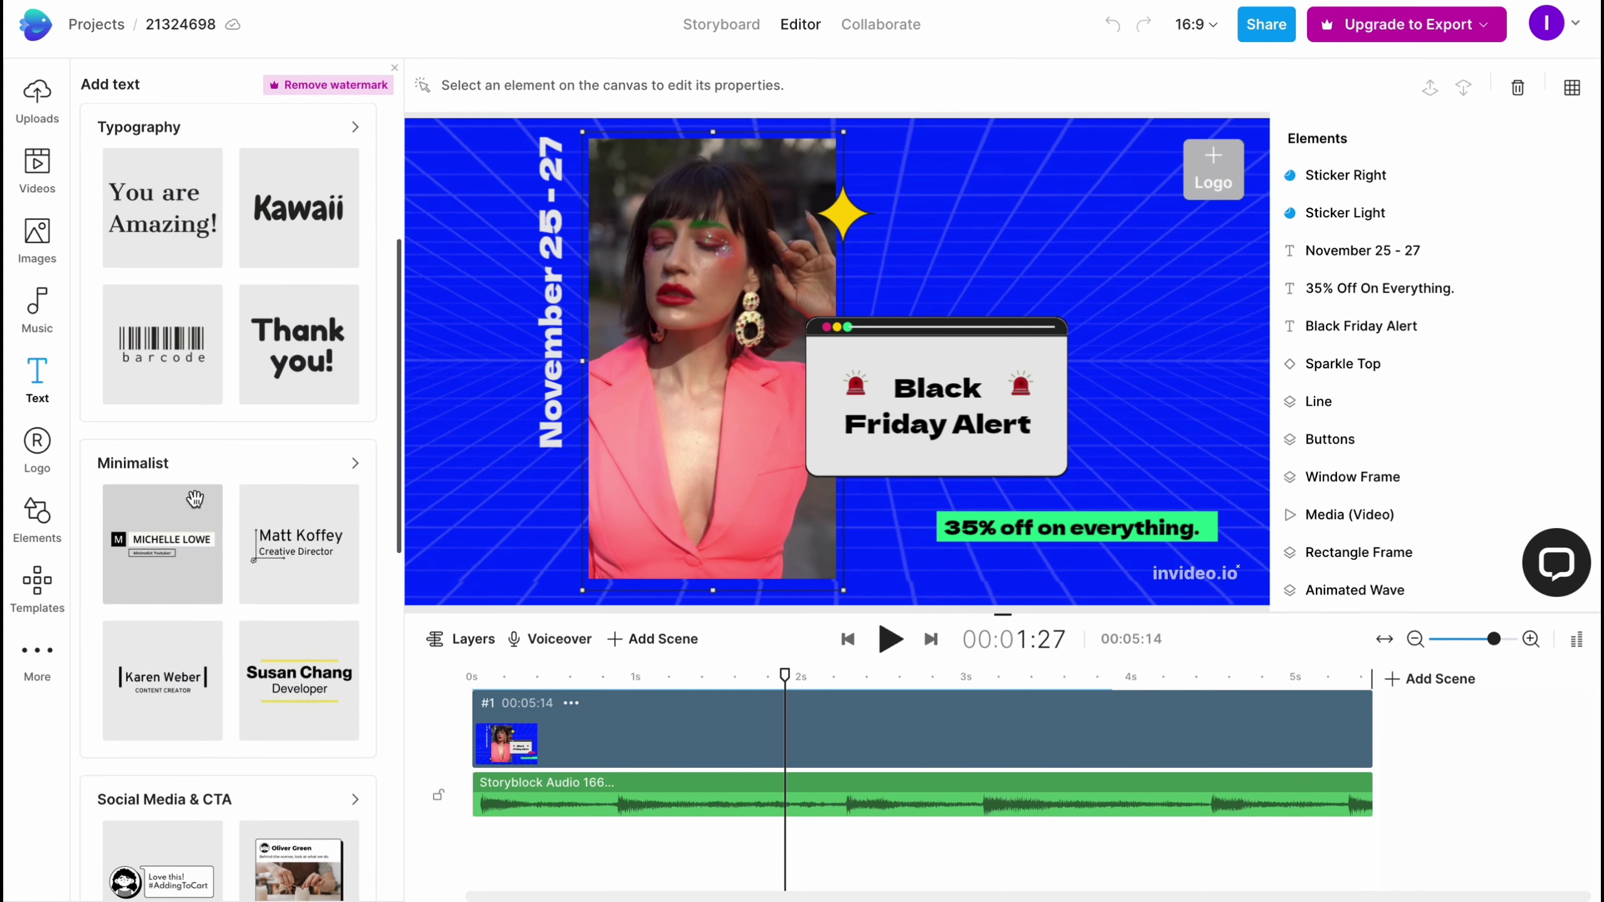
pyautogui.scroll(-4, 194, 499)
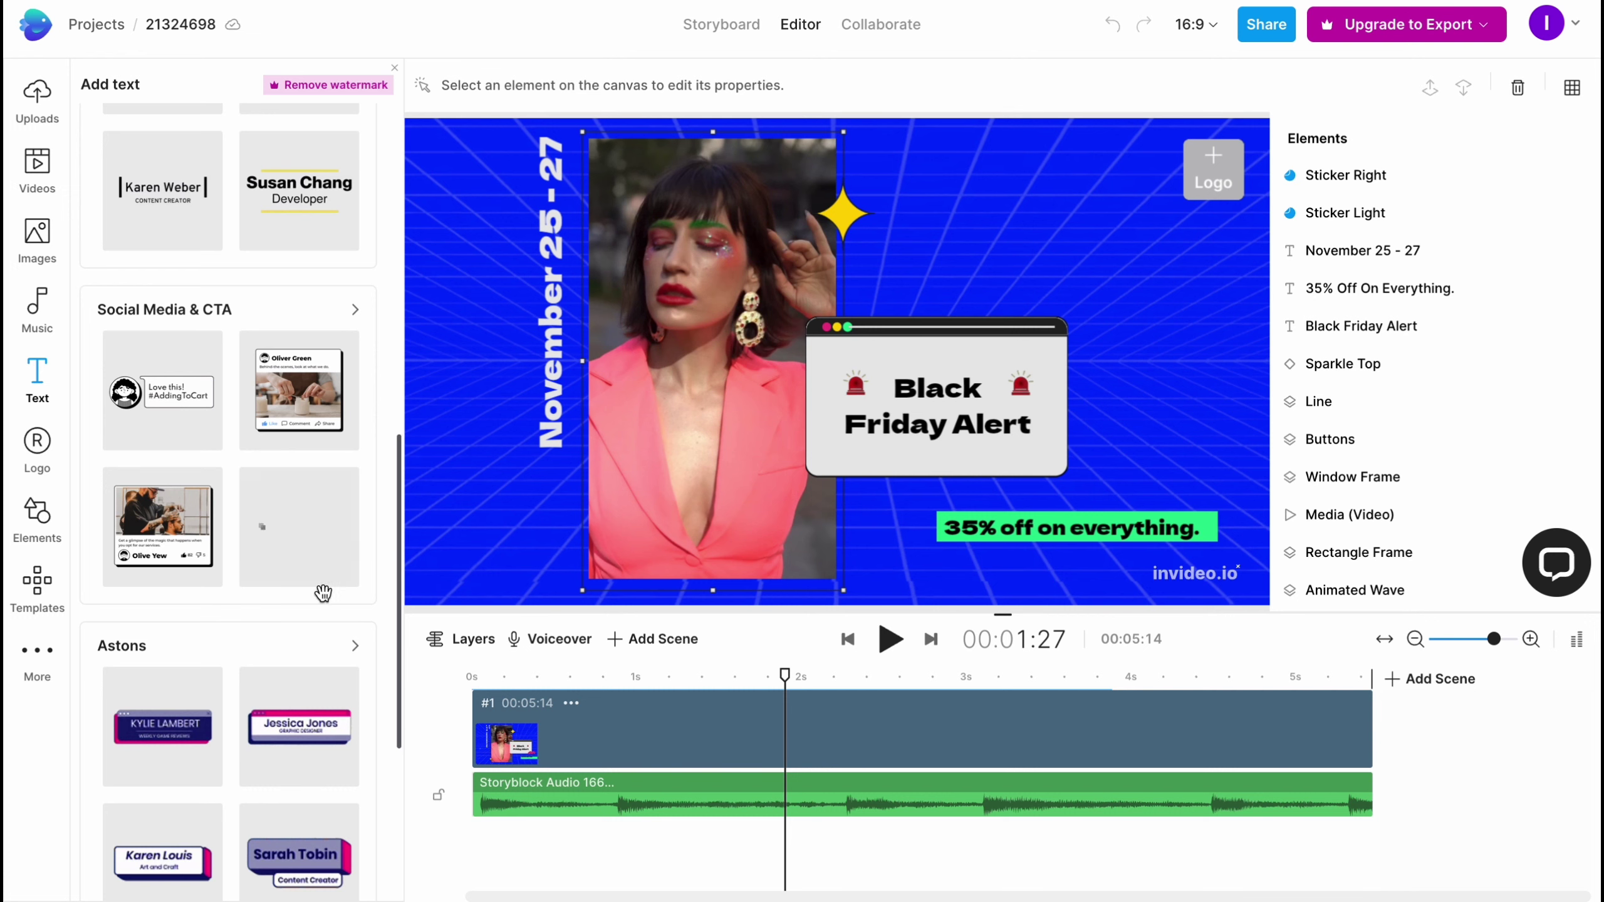
pyautogui.scroll(-3, 253, 654)
pyautogui.scroll(-3, 252, 654)
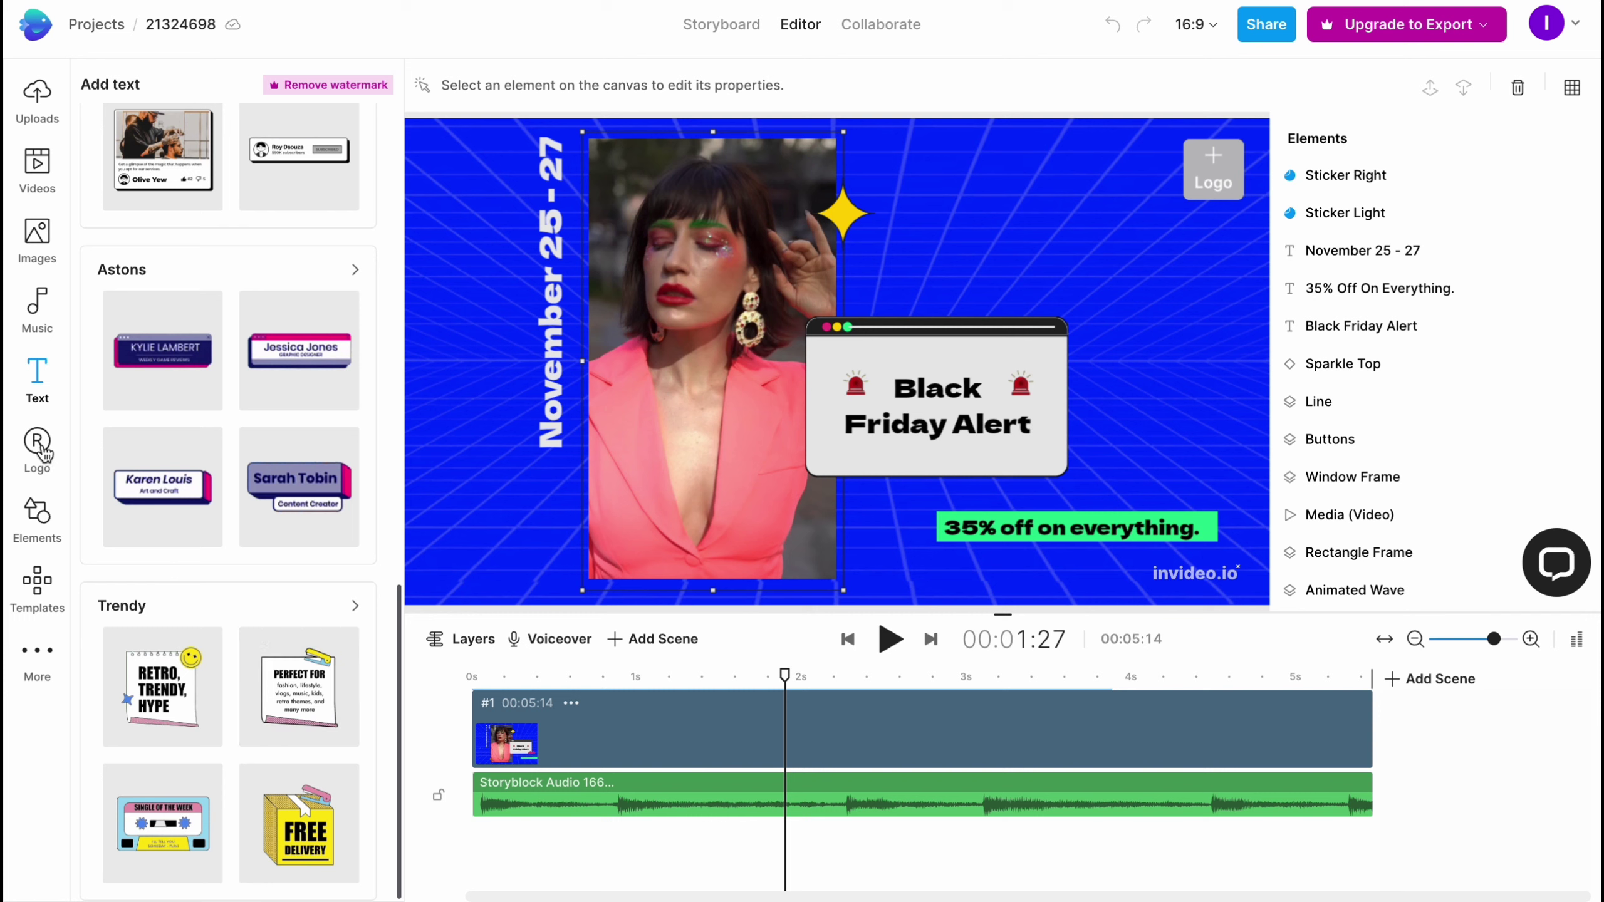
pyautogui.click(355, 269)
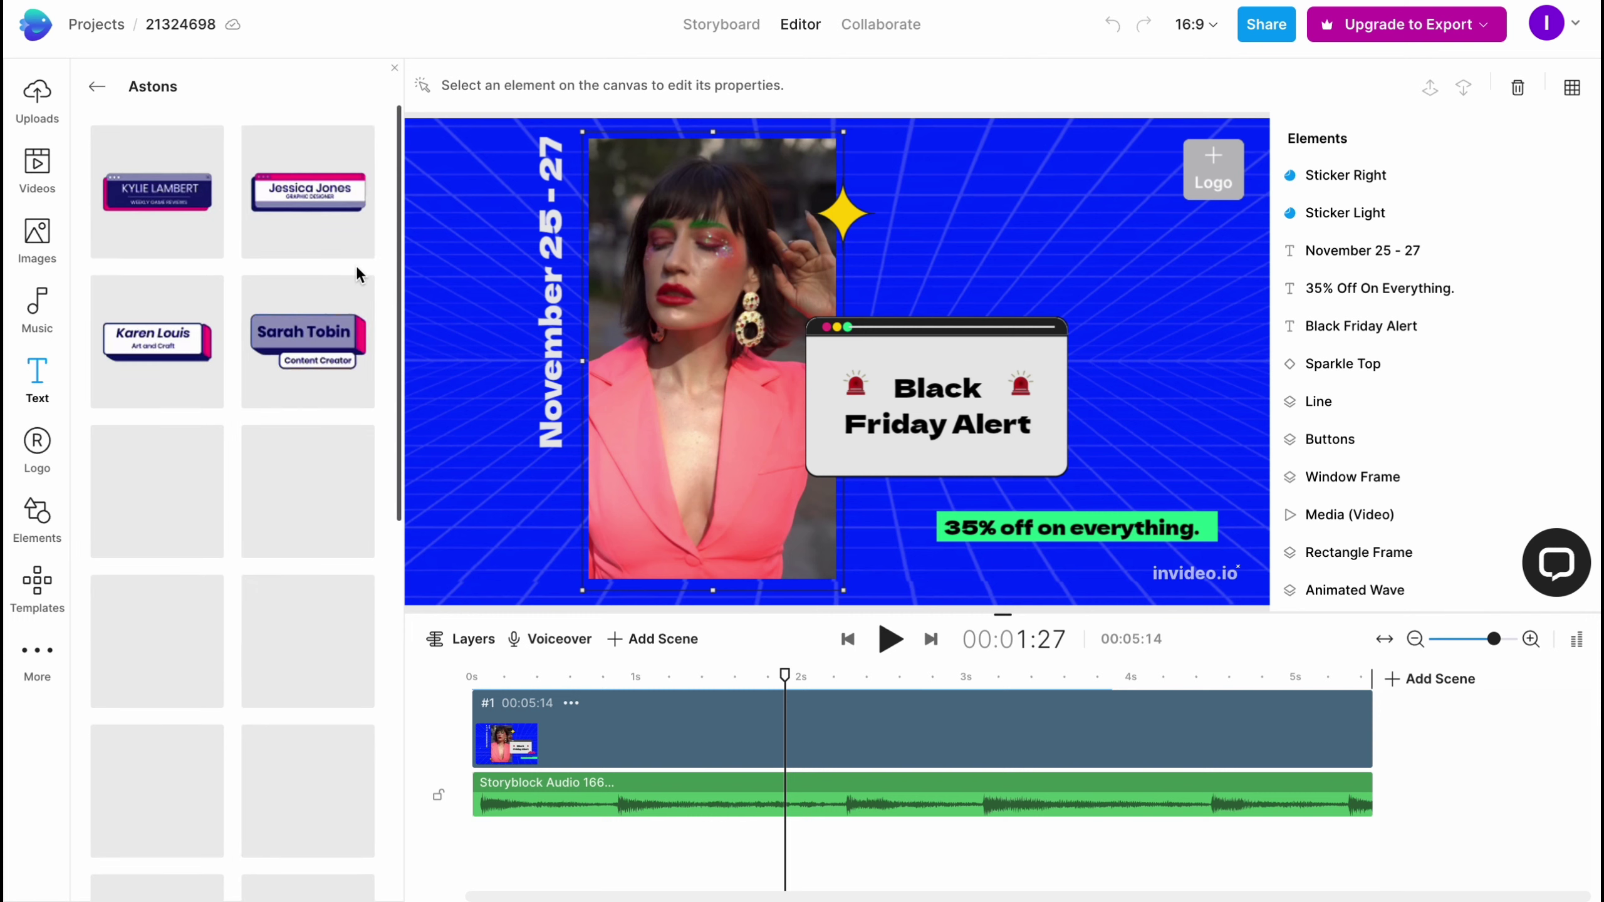
# - Show the logo upload area and remove the logo placeholder from the canvas
pyautogui.click(36, 446)
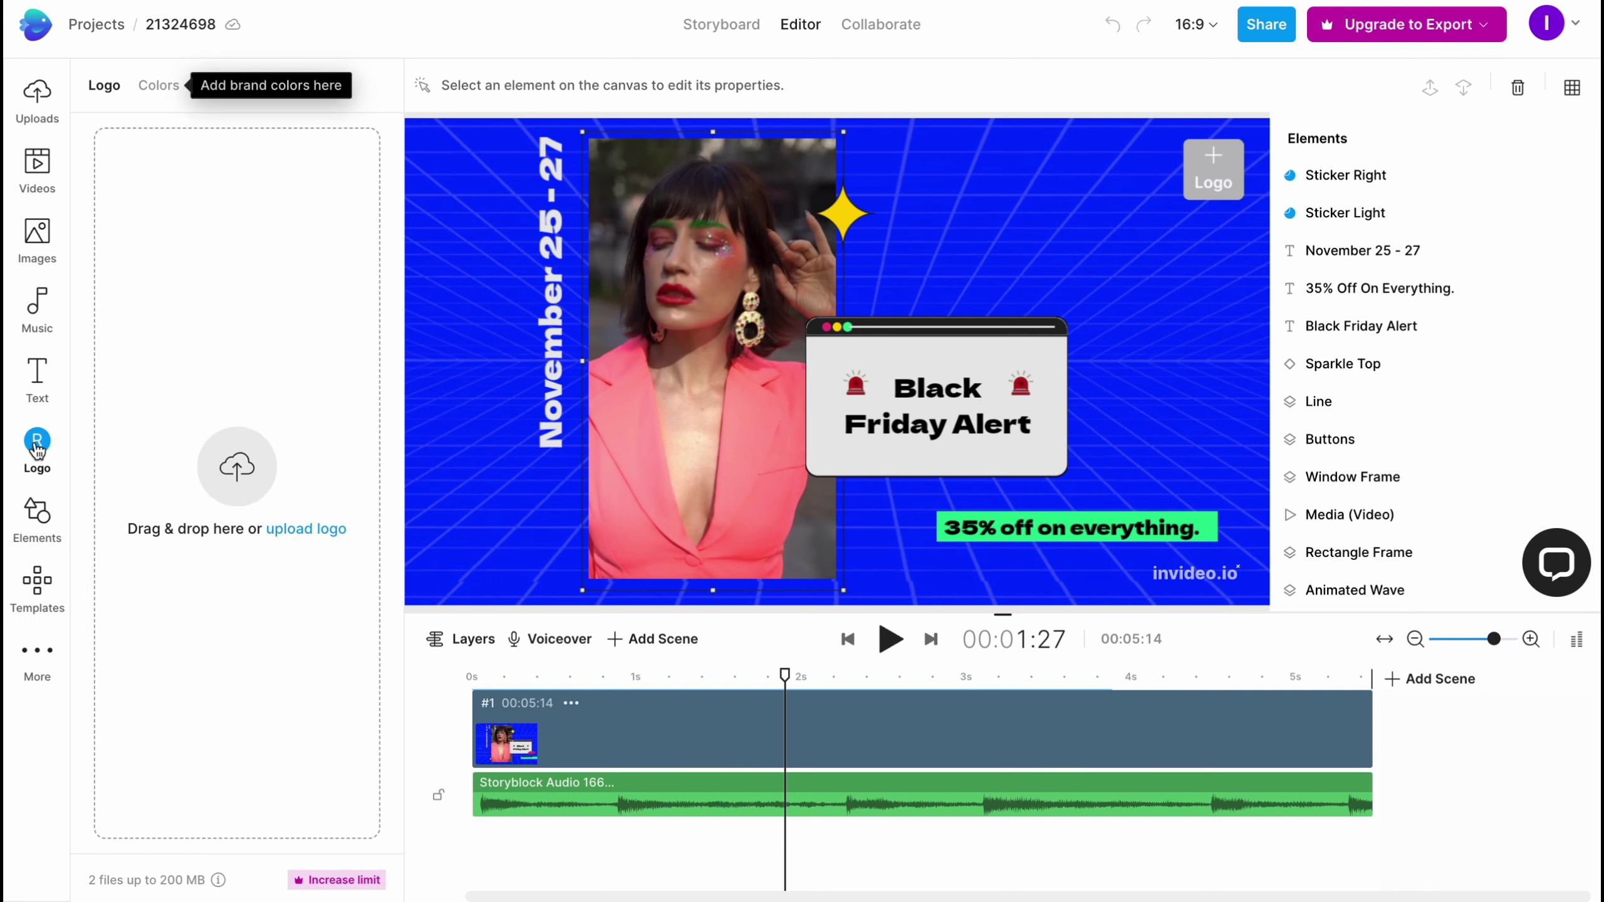
pyautogui.moveTo(1191, 146)
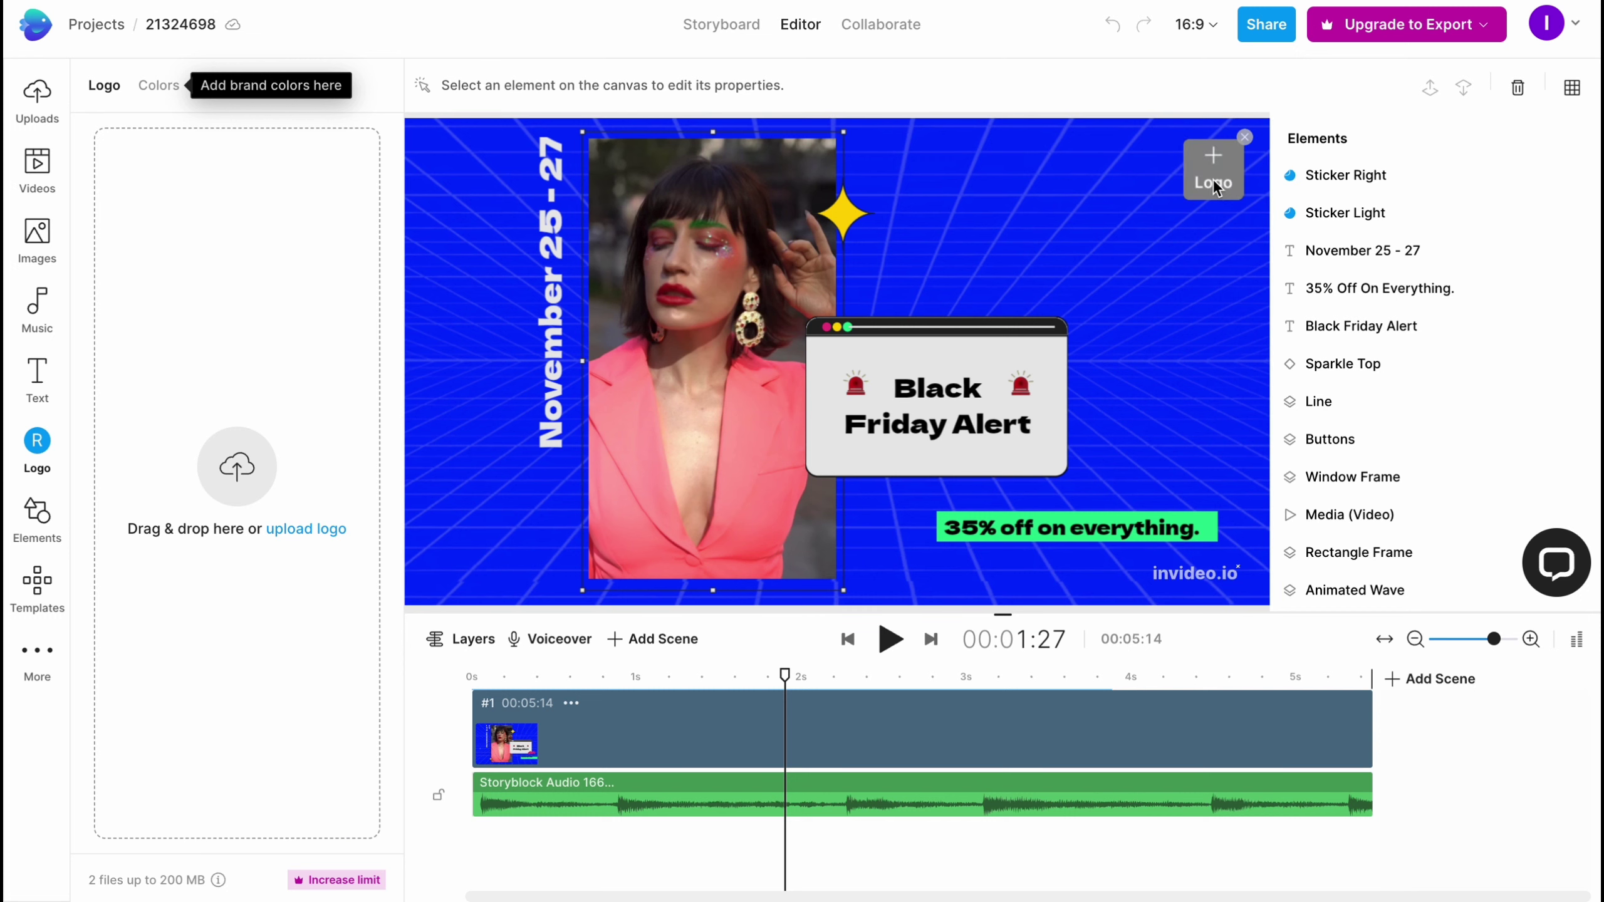
pyautogui.click(1243, 141)
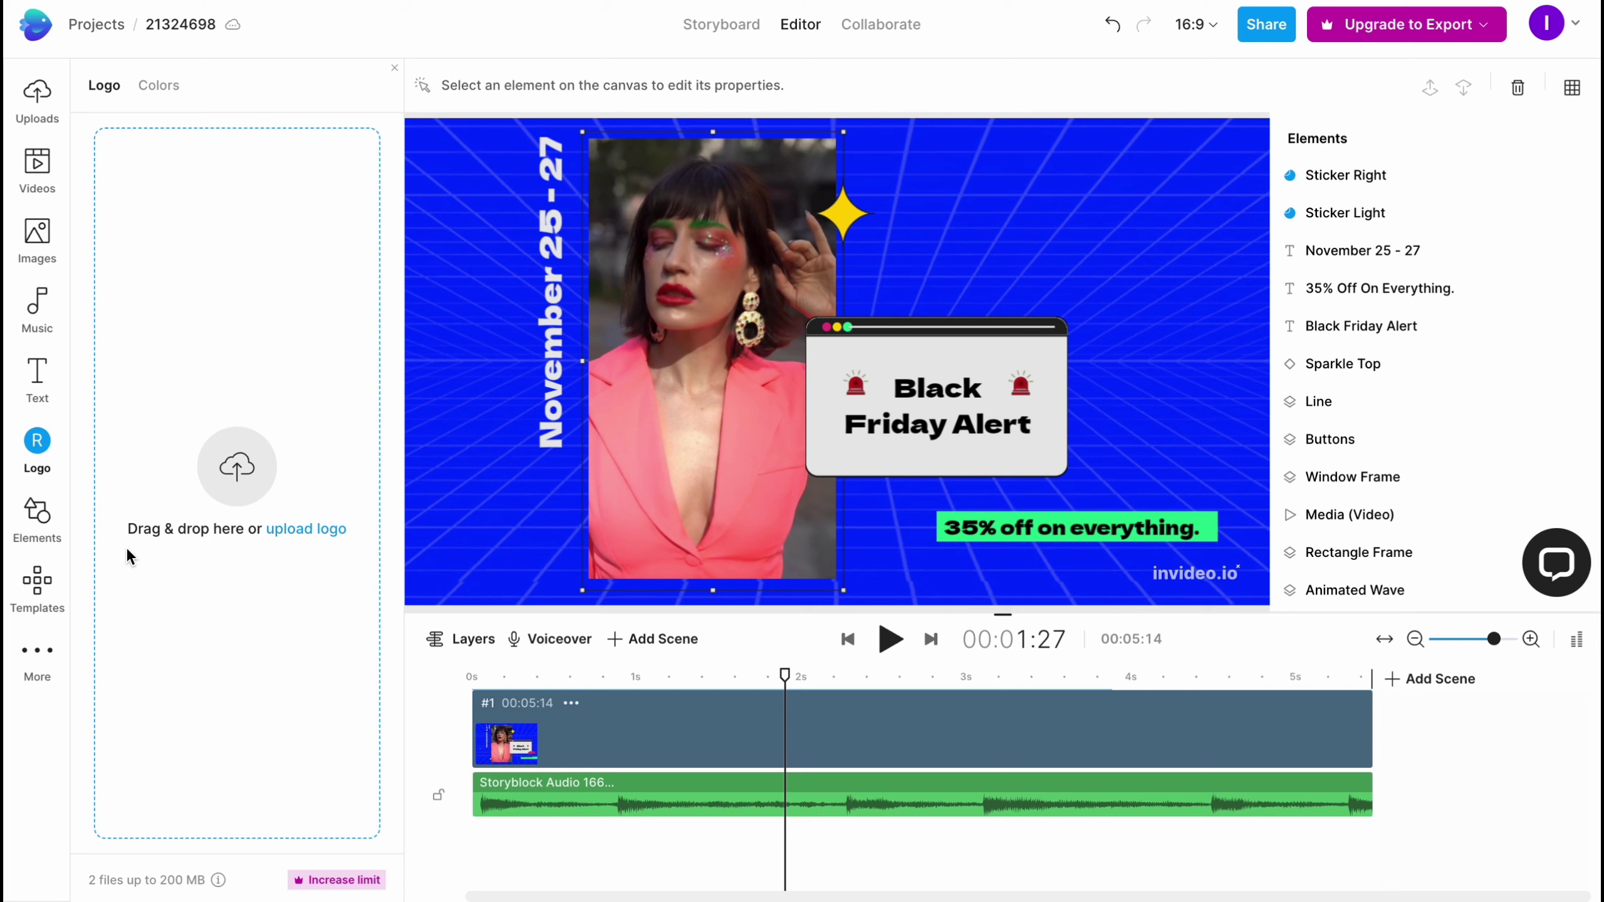
# - Open the elements library and look through the full collection of masks
pyautogui.click(38, 513)
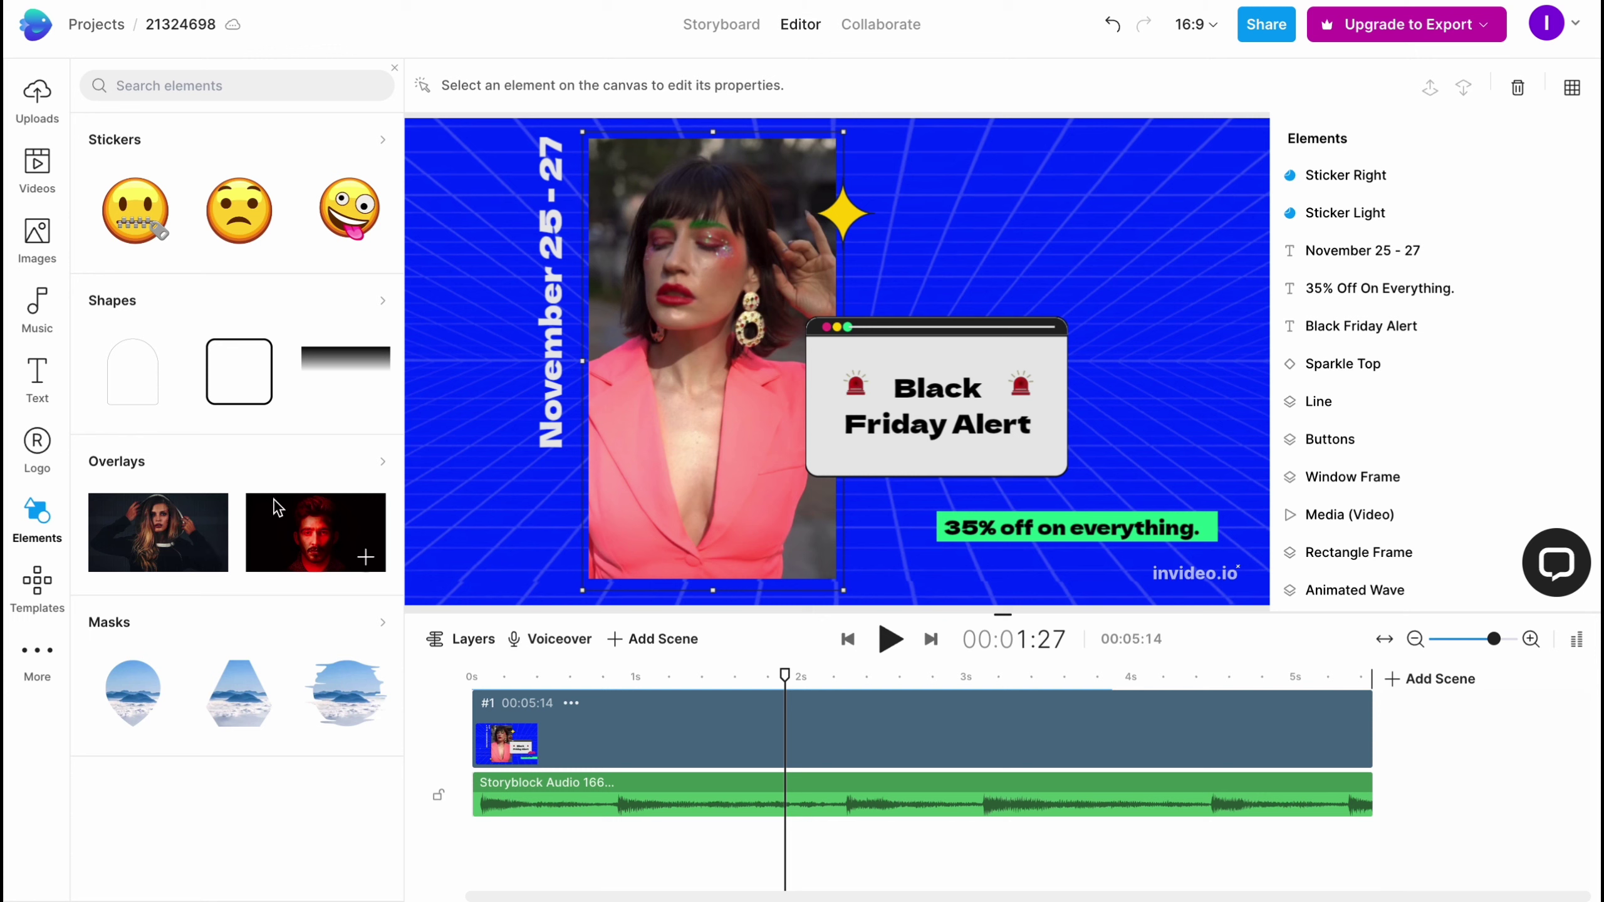
pyautogui.click(384, 629)
pyautogui.scroll(-3, 260, 654)
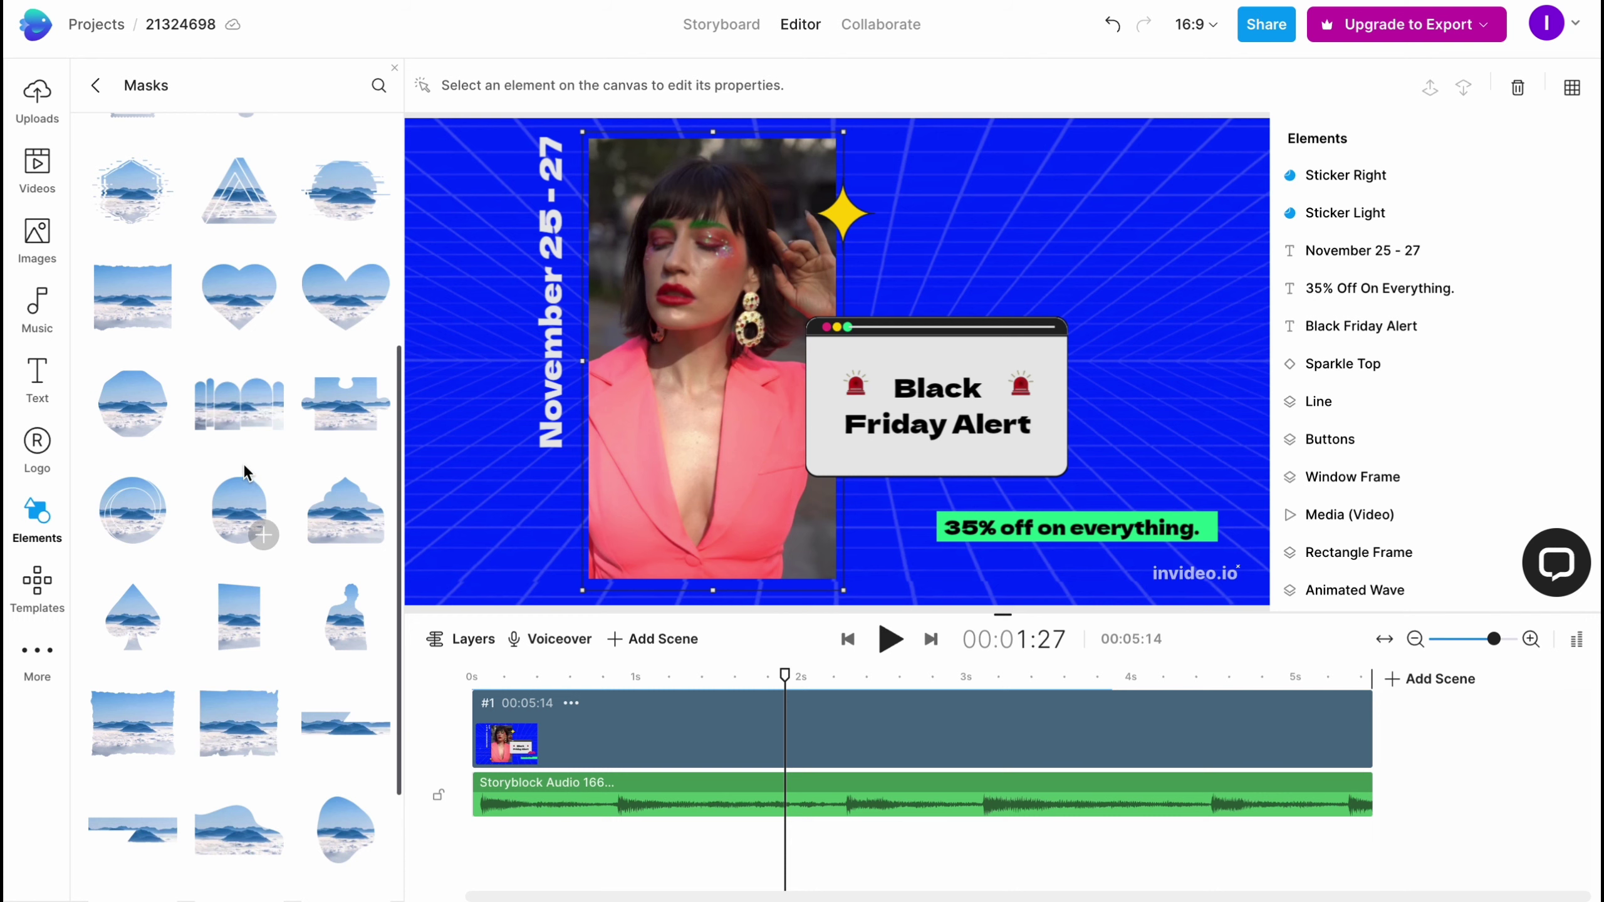
pyautogui.scroll(5, 243, 465)
pyautogui.scroll(-10, 245, 461)
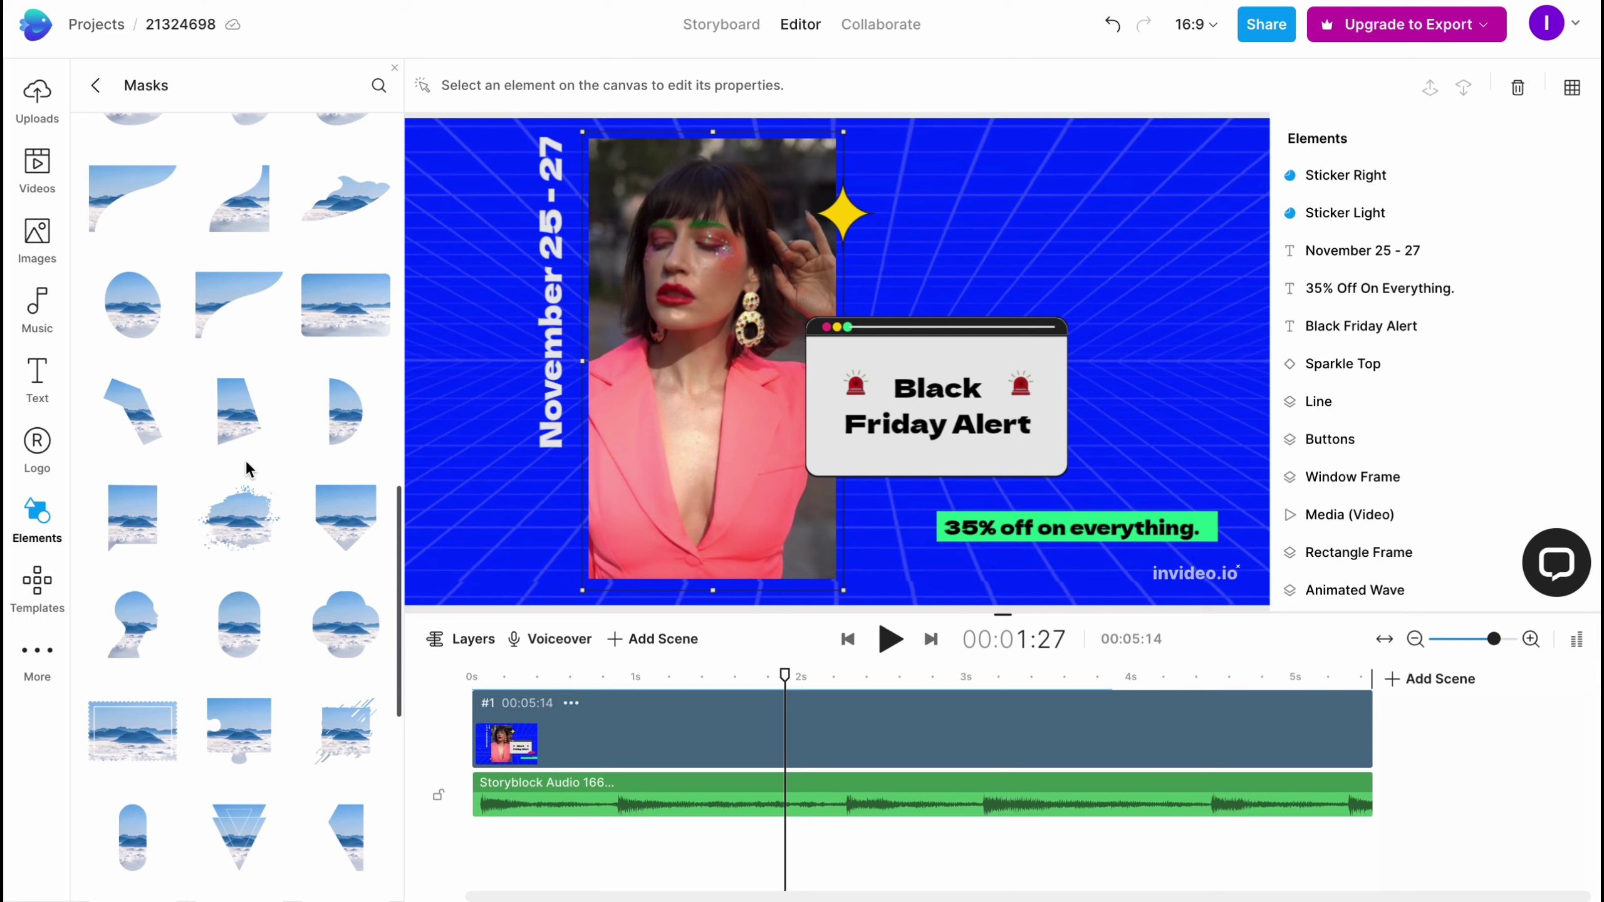
# - View the template in use and the similar templates suggested for the project
pyautogui.moveTo(111, 620)
pyautogui.click(36, 593)
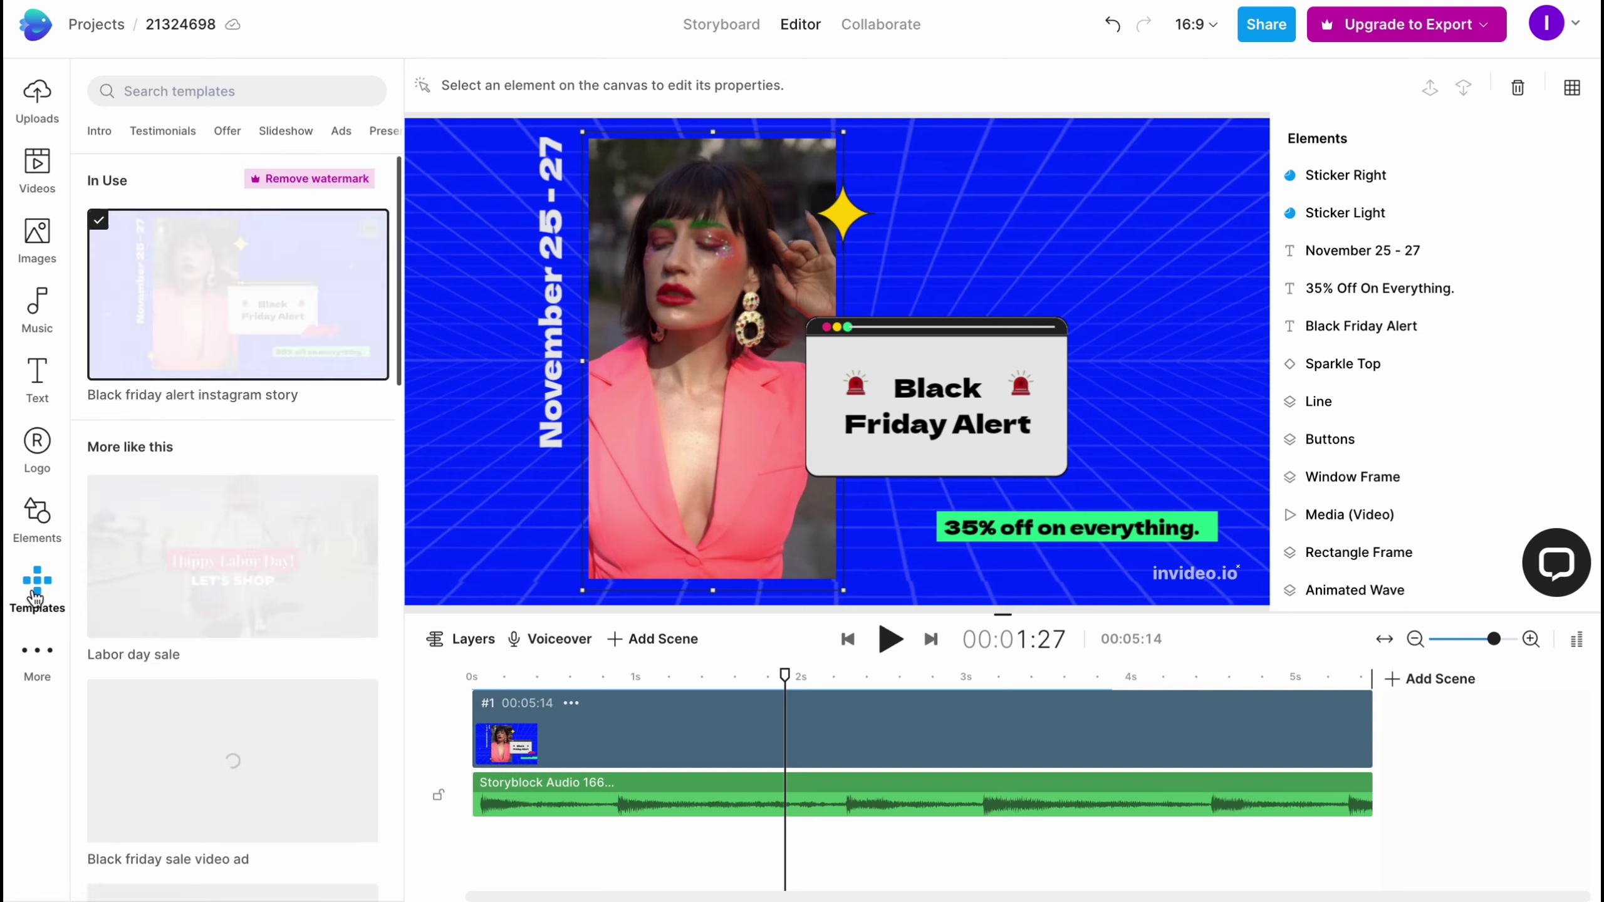
pyautogui.moveTo(362, 259)
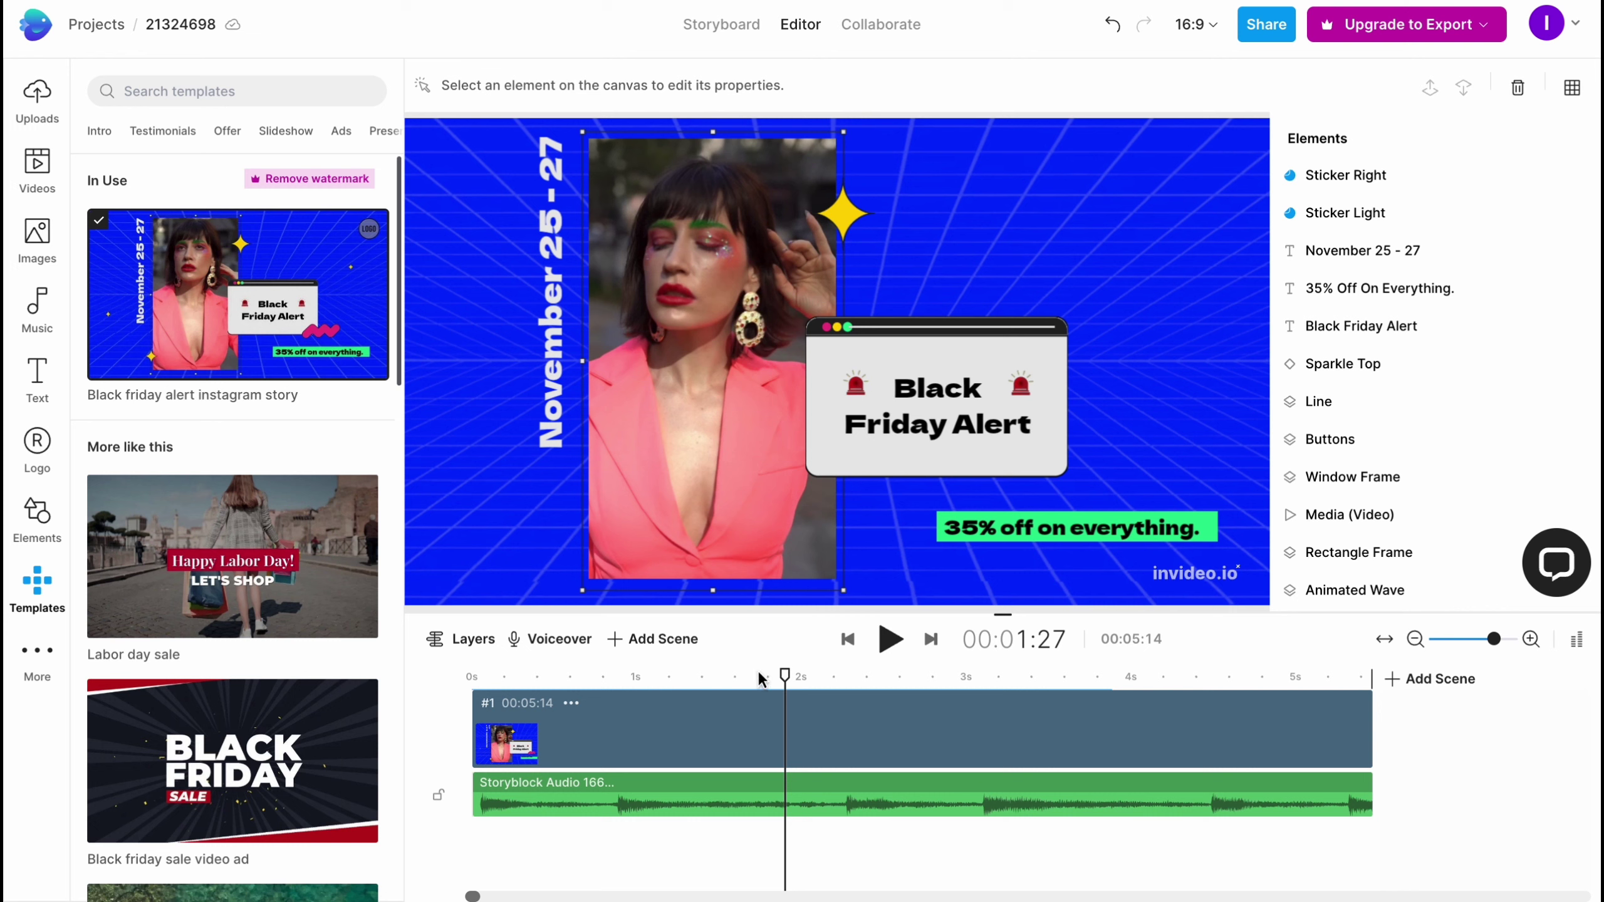
# - Play a short stretch of the scene up to 00:02:16 and view the options for adding a scene
pyautogui.click(892, 640)
pyautogui.click(904, 646)
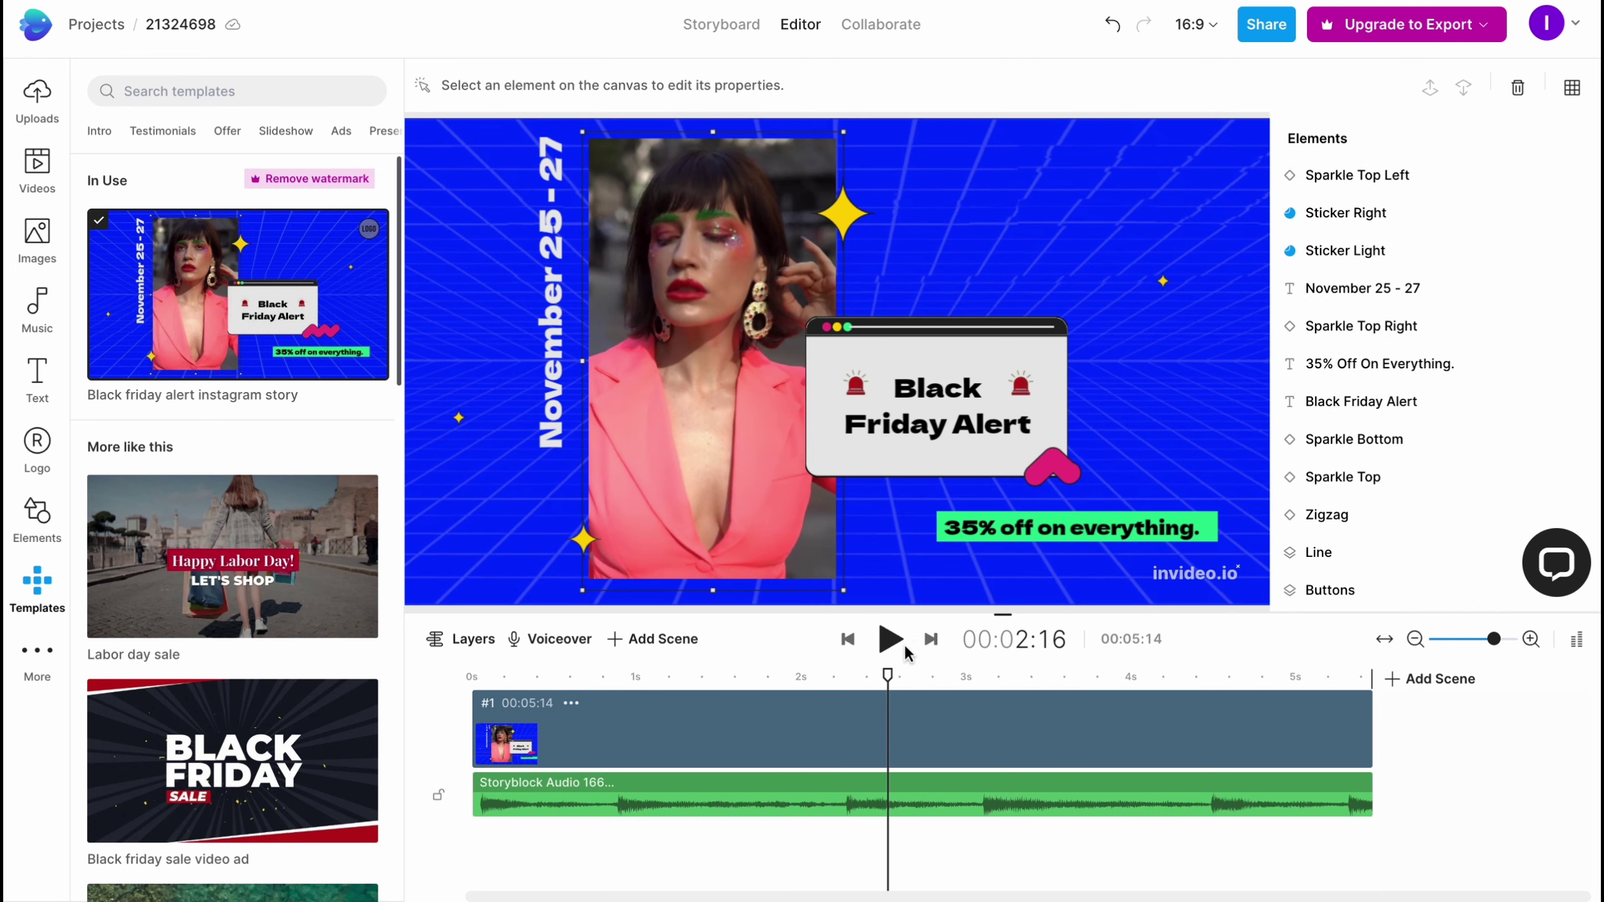
pyautogui.click(665, 642)
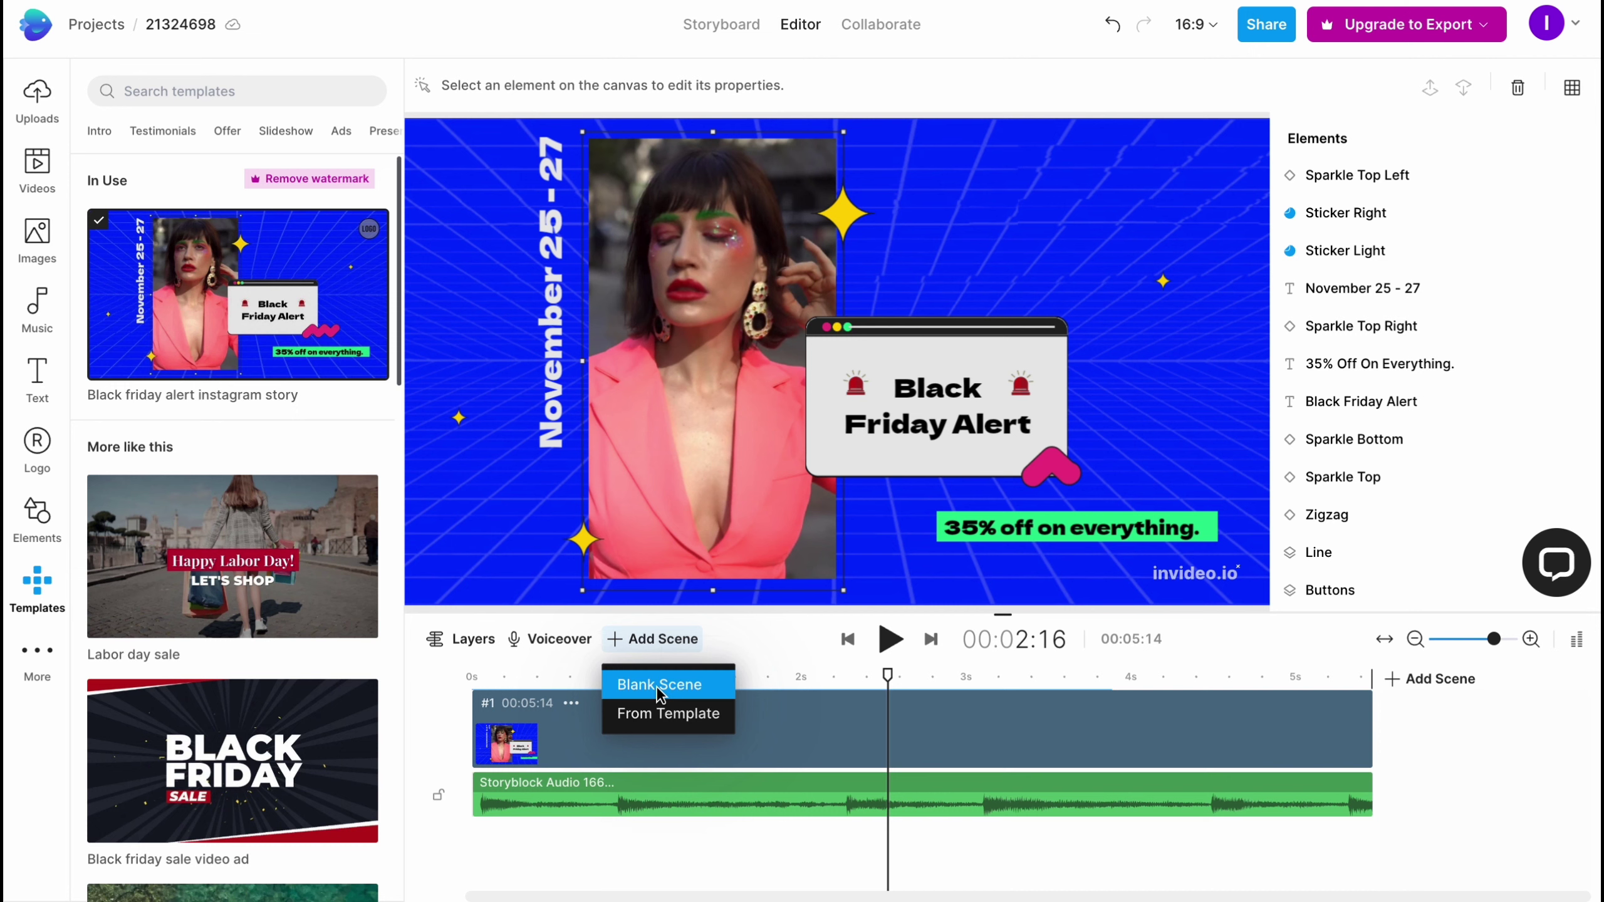
pyautogui.click(698, 706)
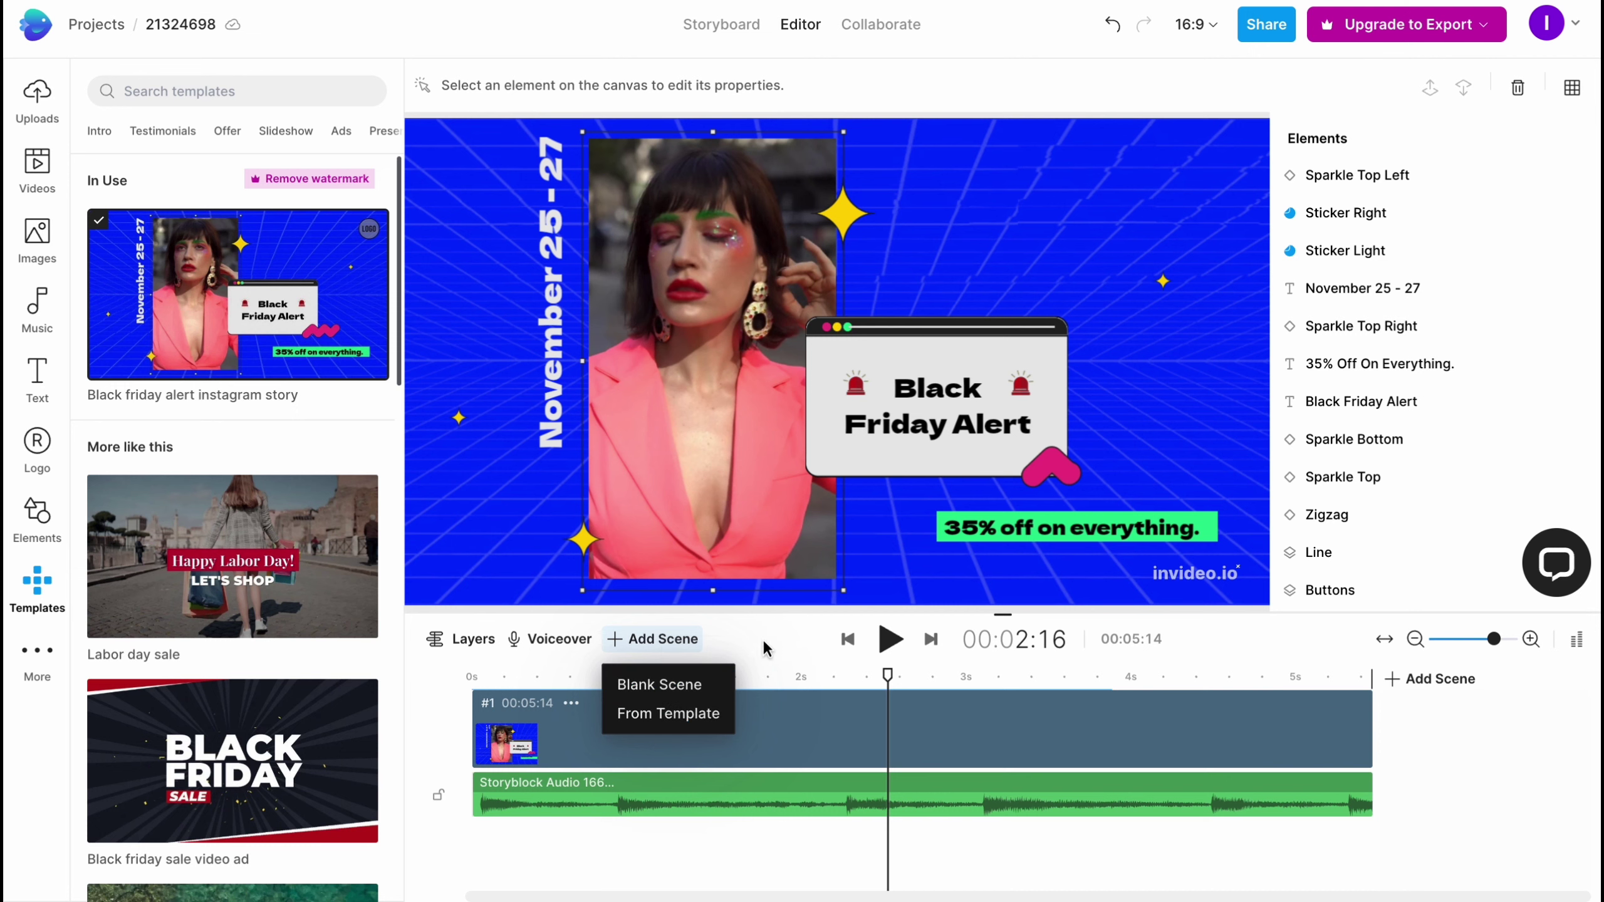
# - Scrub through the scene with its timeline layers shown, set the playhead to 00:01:14 and return to the collapsed scene view
pyautogui.moveTo(887, 675); pyautogui.dragTo(475, 685)
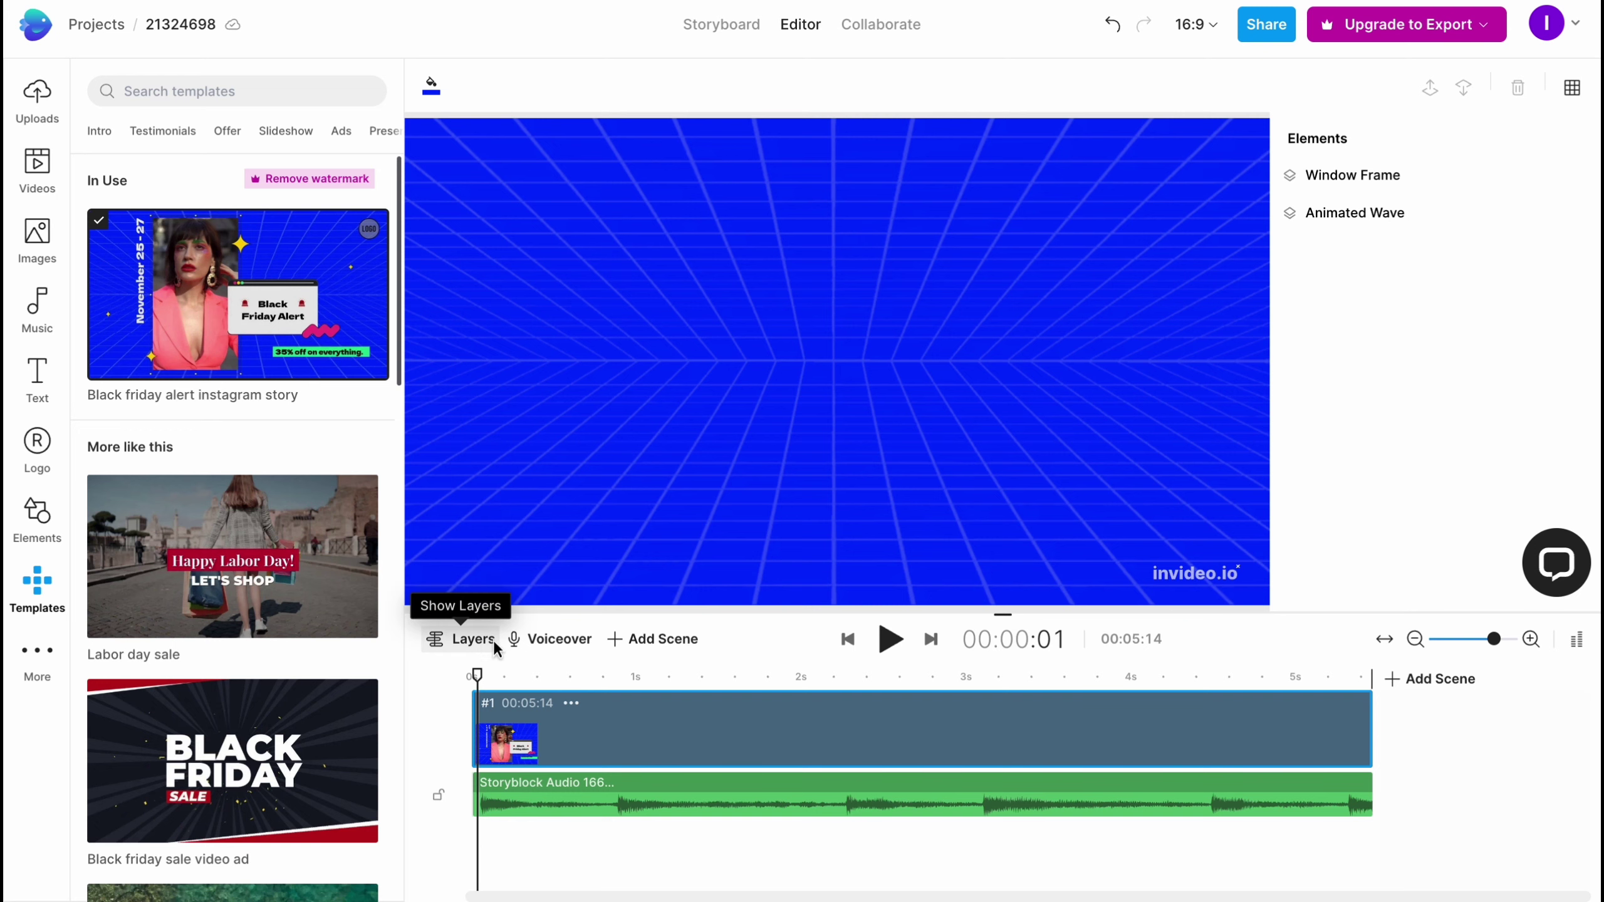
pyautogui.click(433, 641)
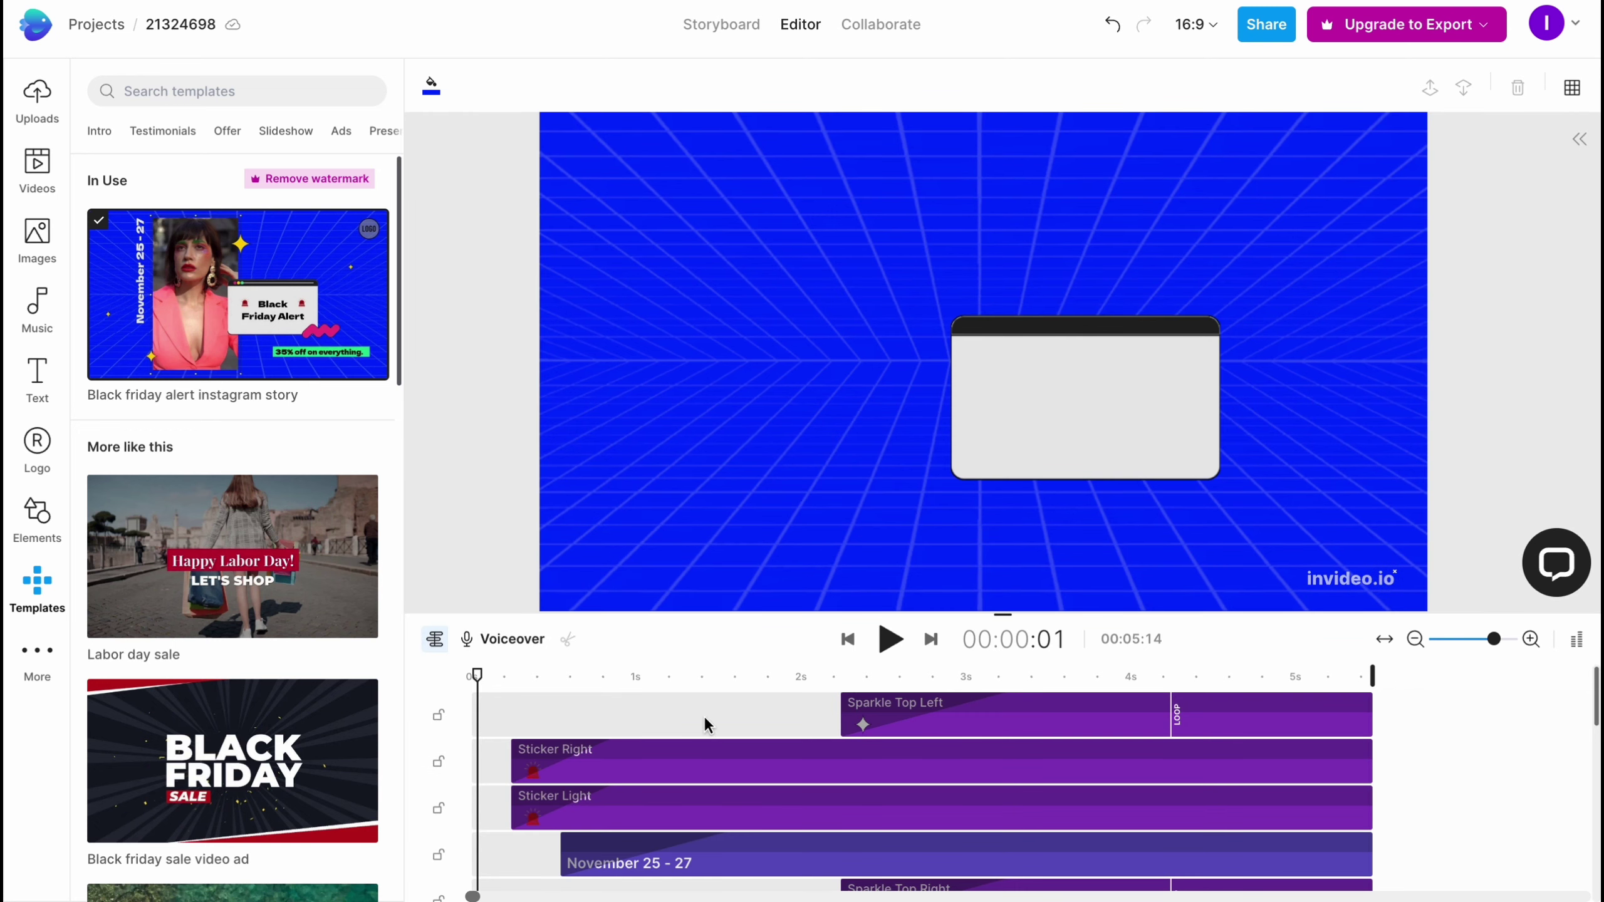
pyautogui.moveTo(478, 676); pyautogui.dragTo(1229, 679)
pyautogui.click(713, 676)
pyautogui.click(433, 639)
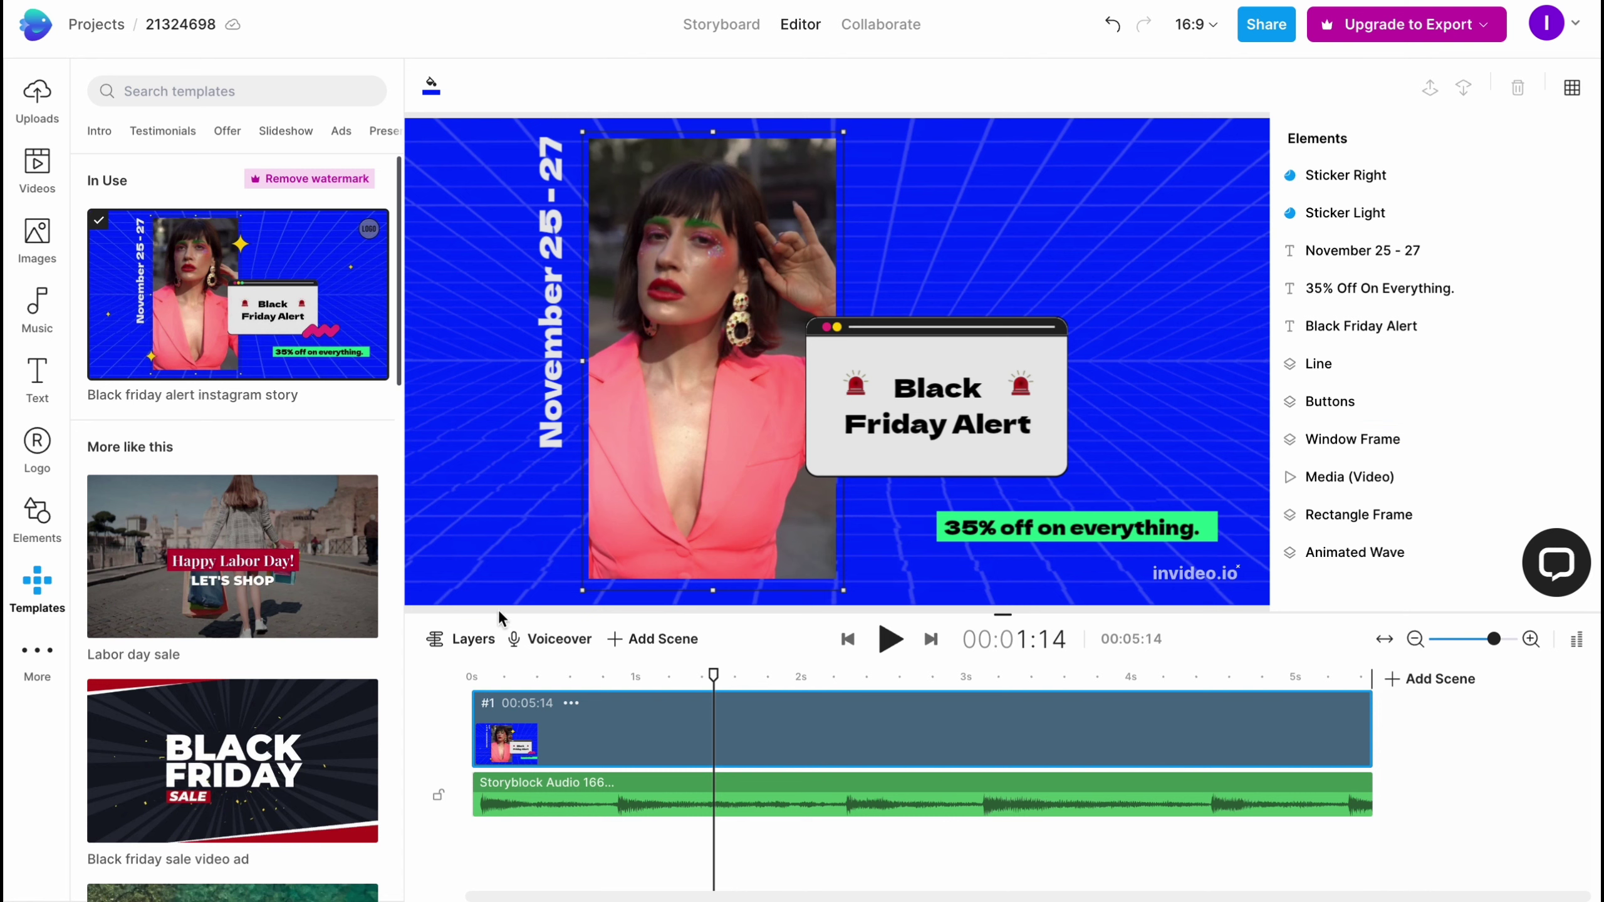
pyautogui.click(471, 640)
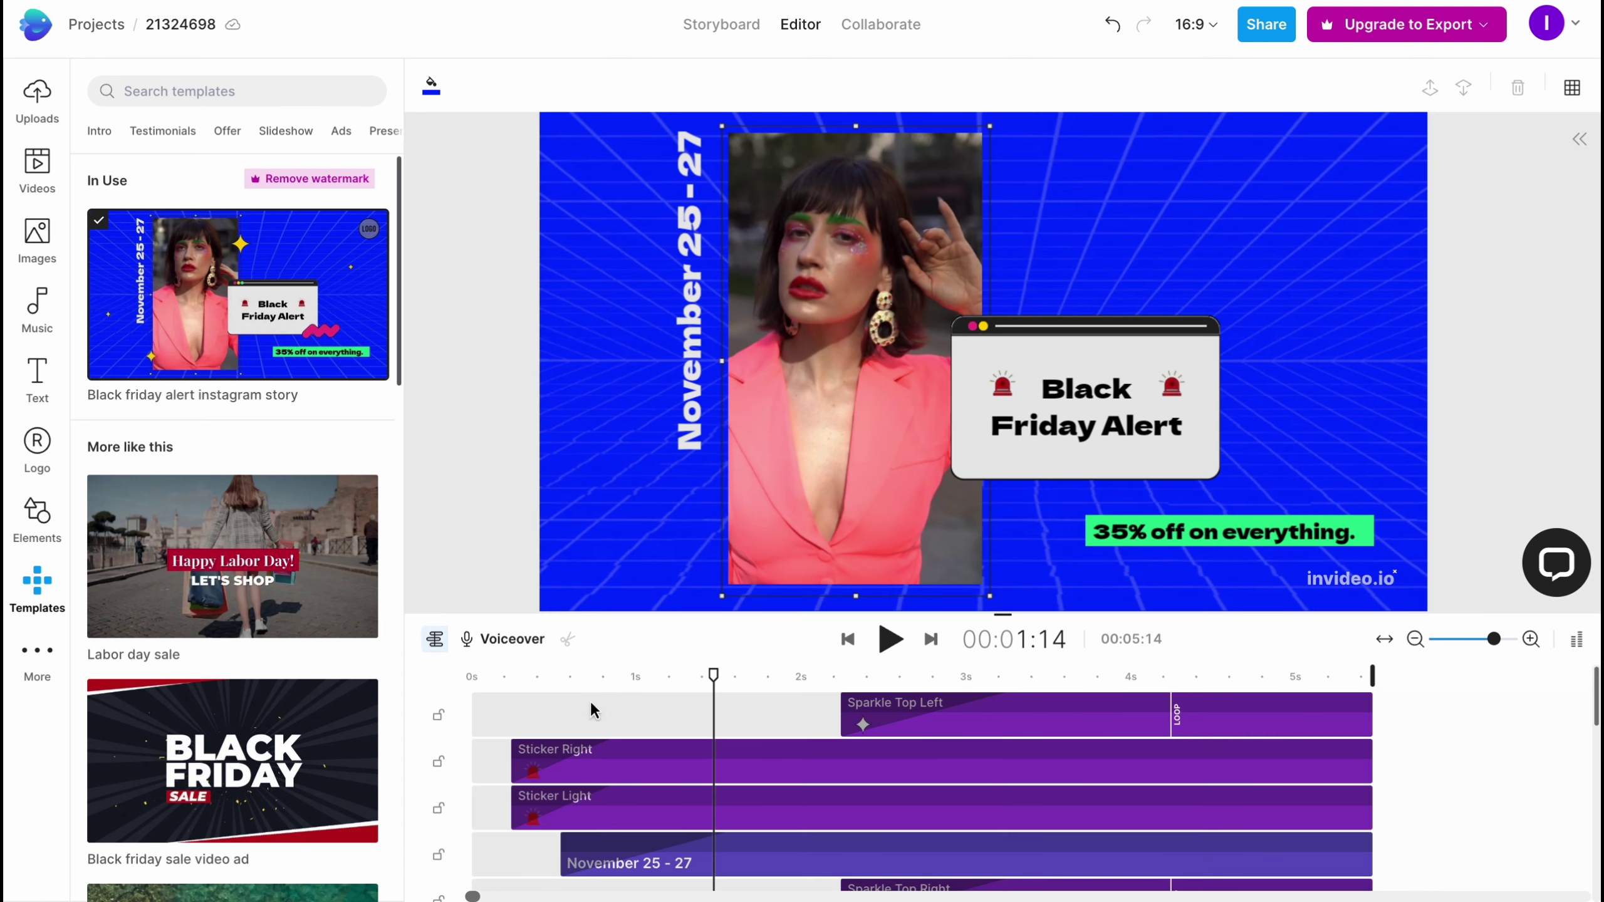
pyautogui.click(434, 639)
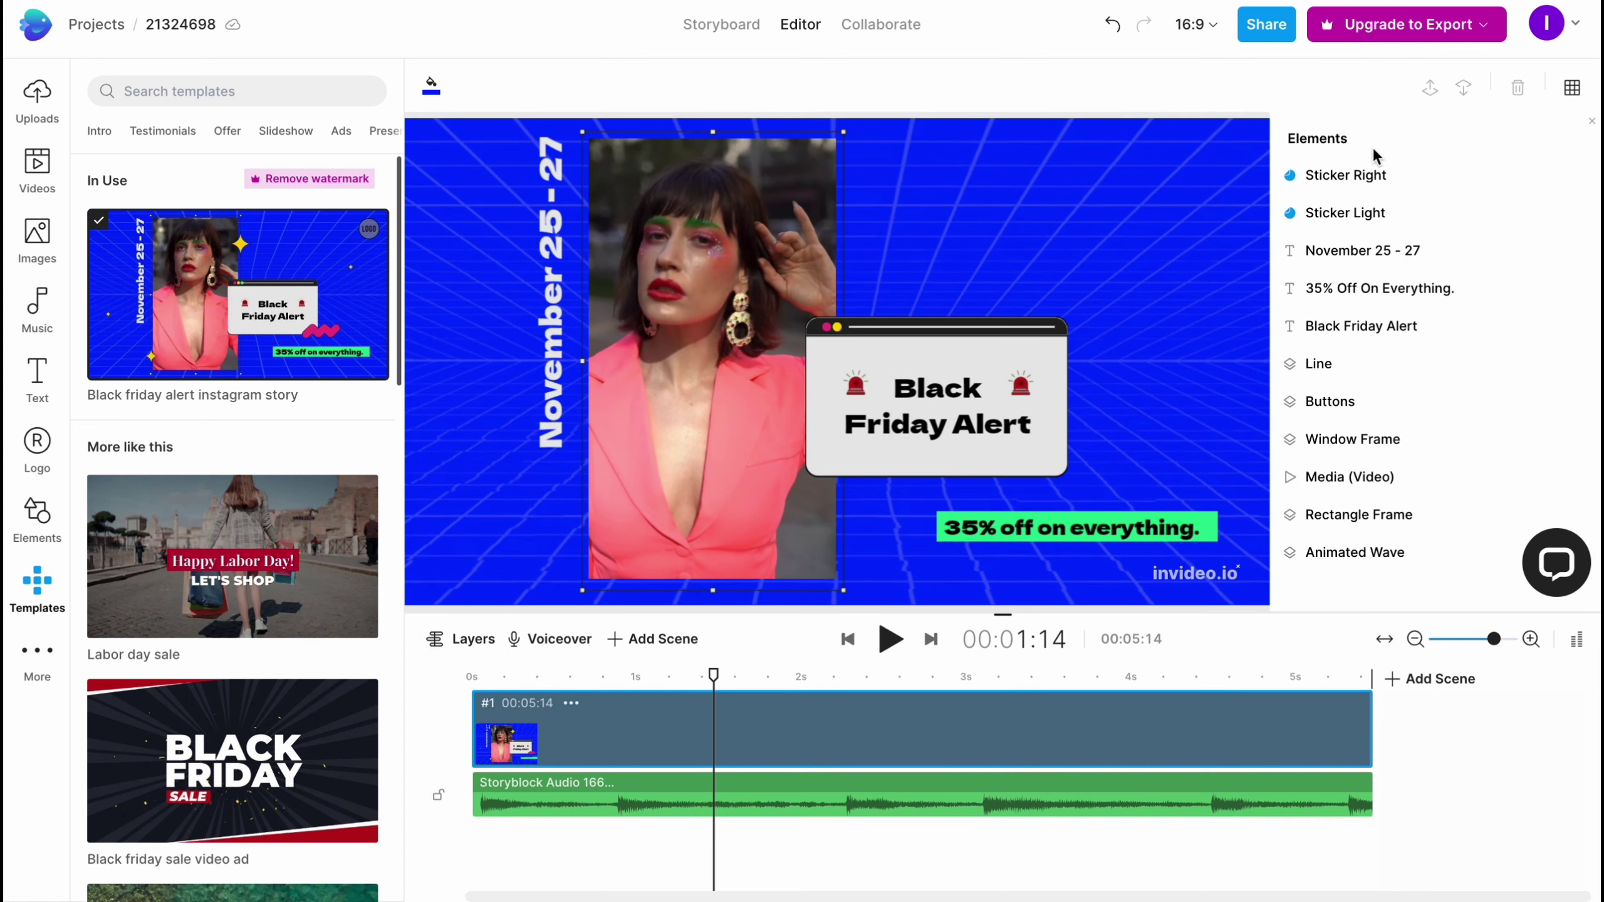
# - Select the scene's elements one after another, from Sticker Right to Rectangle Frame, to examine each on the canvas and timeline
pyautogui.click(1349, 178)
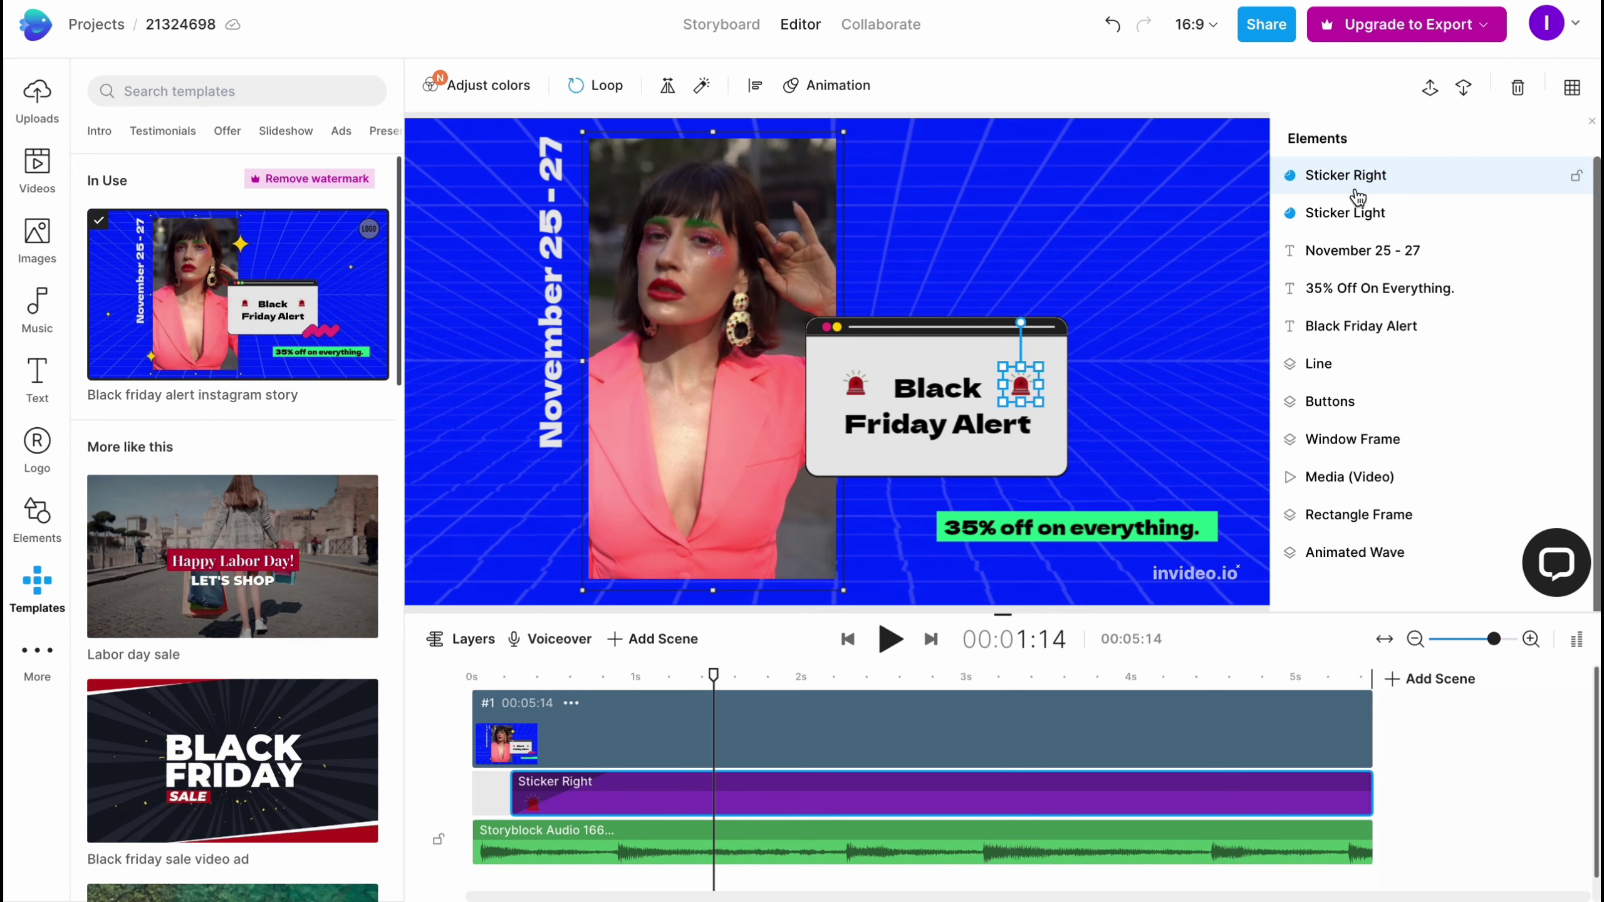
pyautogui.click(1345, 213)
pyautogui.click(1358, 250)
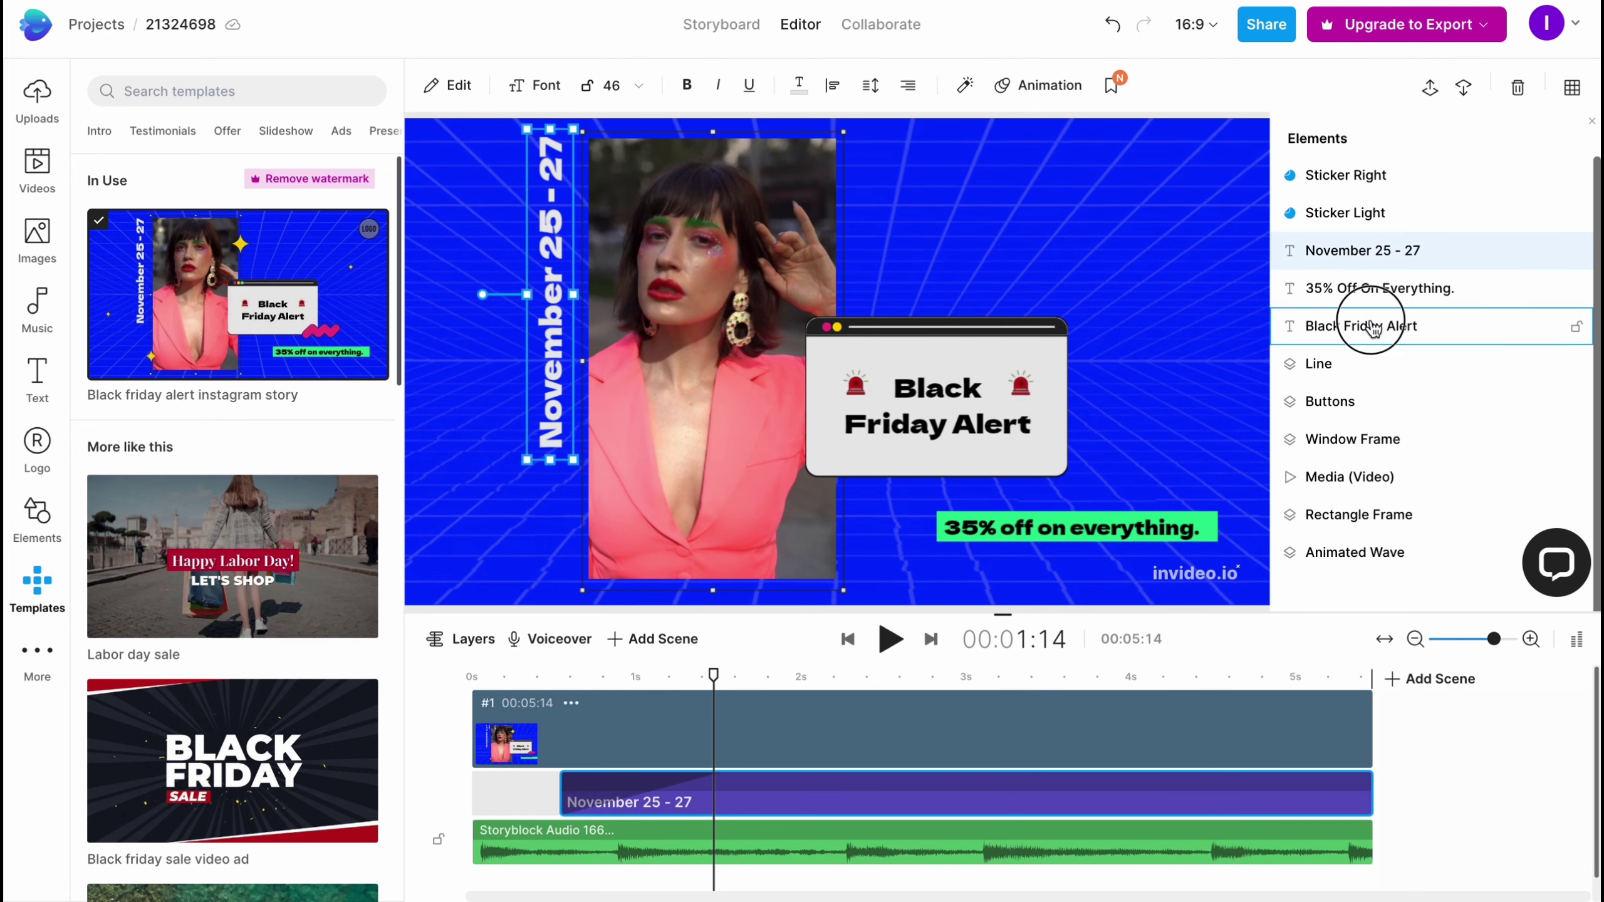
pyautogui.click(1372, 326)
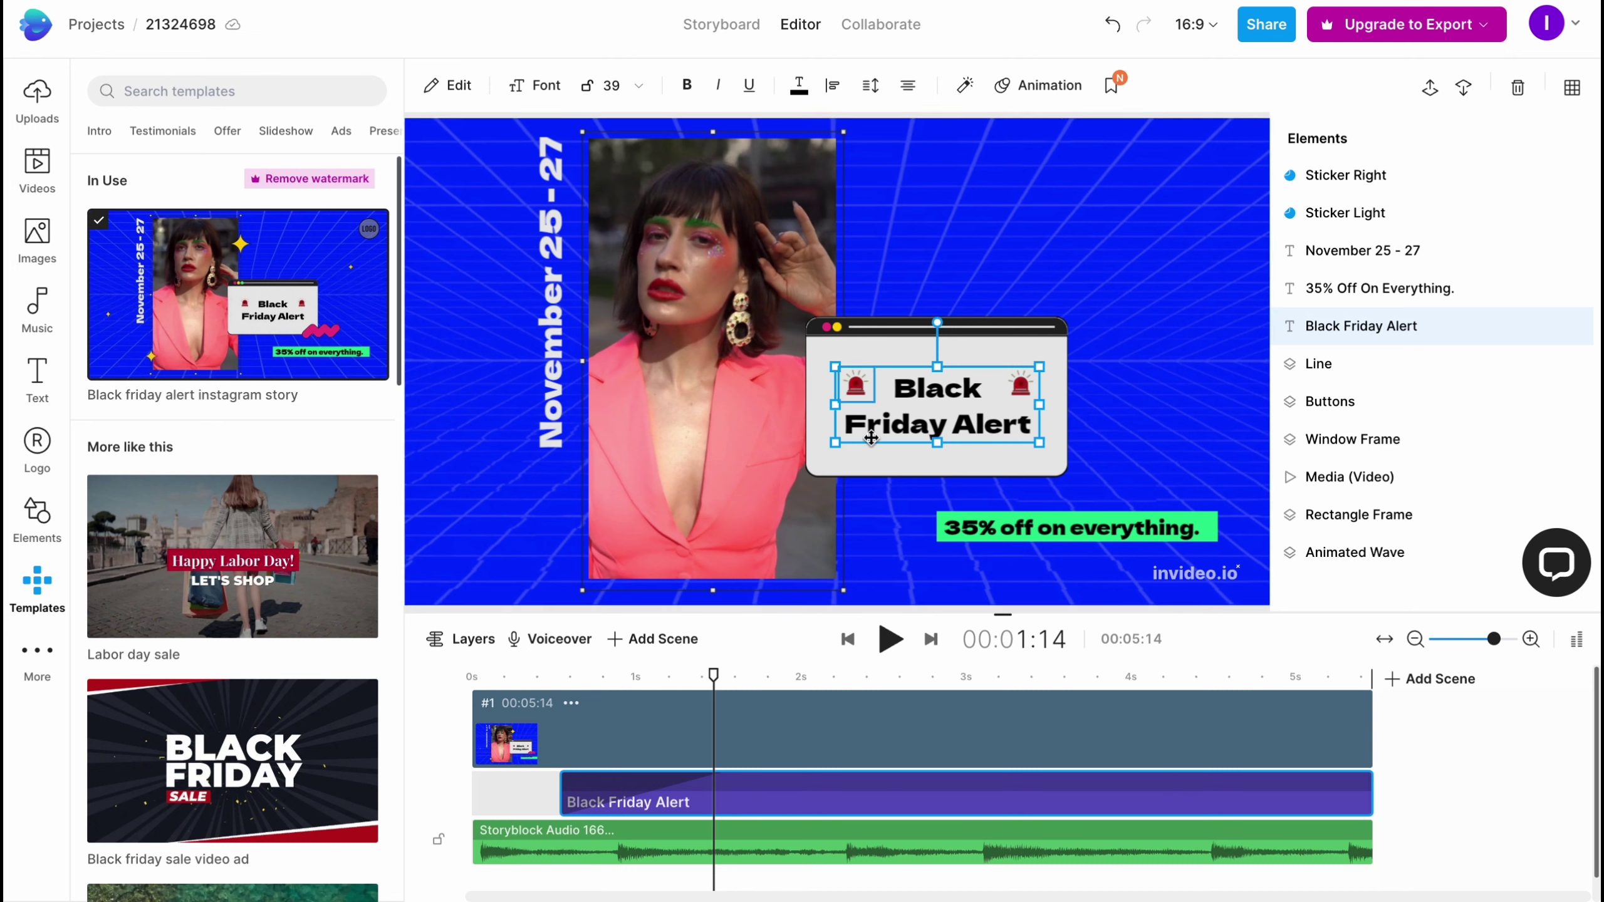
pyautogui.click(1345, 367)
pyautogui.click(1338, 408)
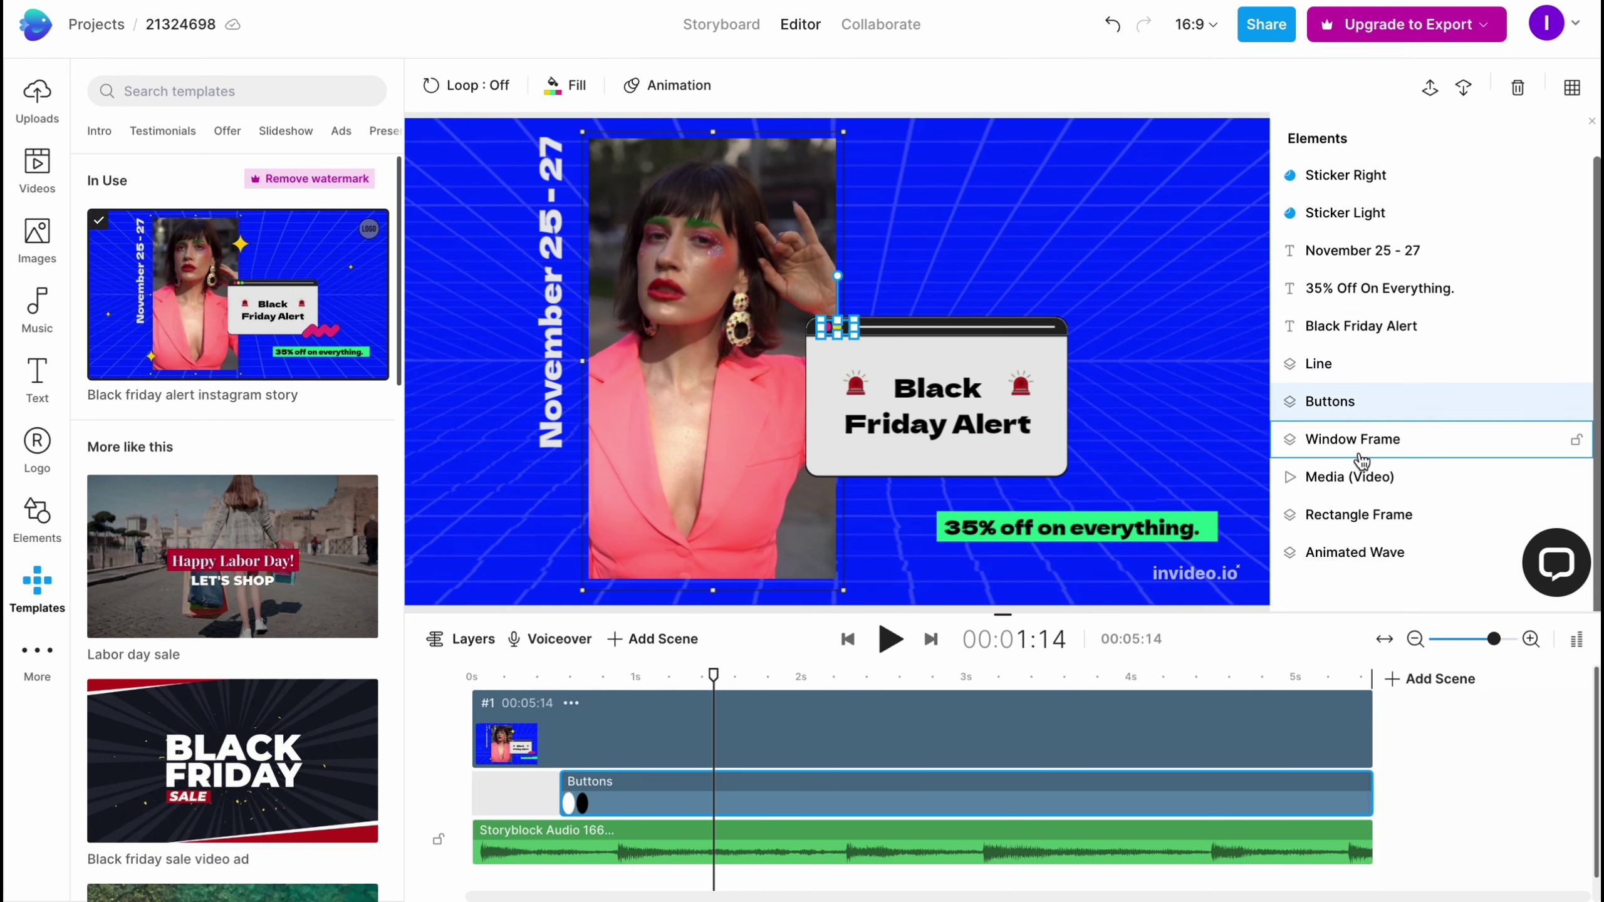
pyautogui.click(1361, 456)
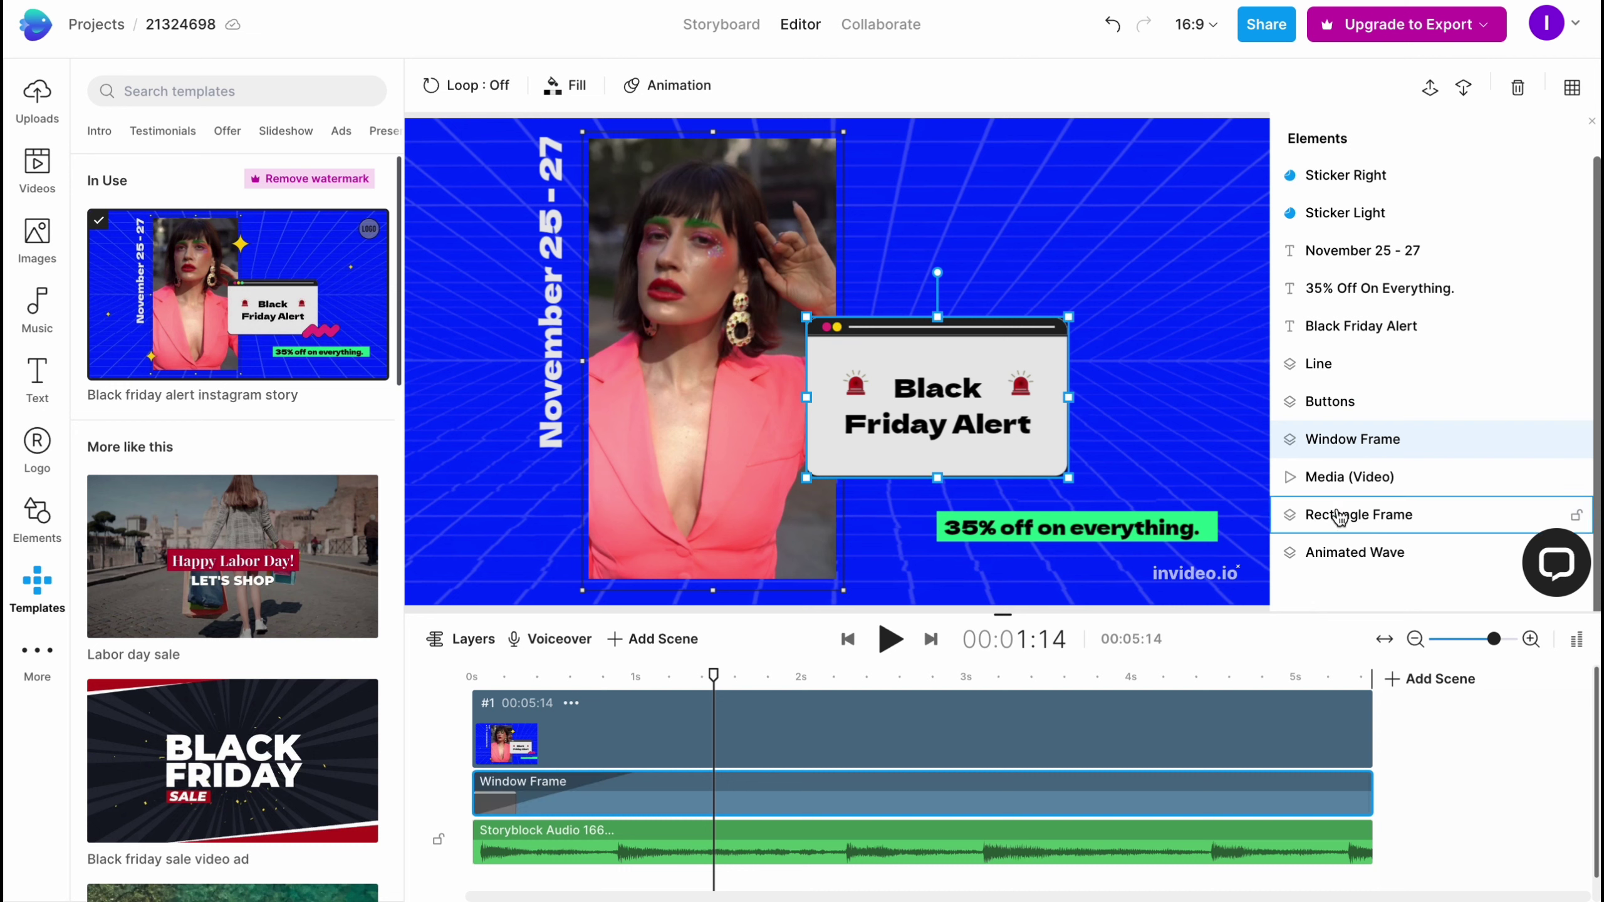
pyautogui.click(1369, 479)
pyautogui.click(1354, 517)
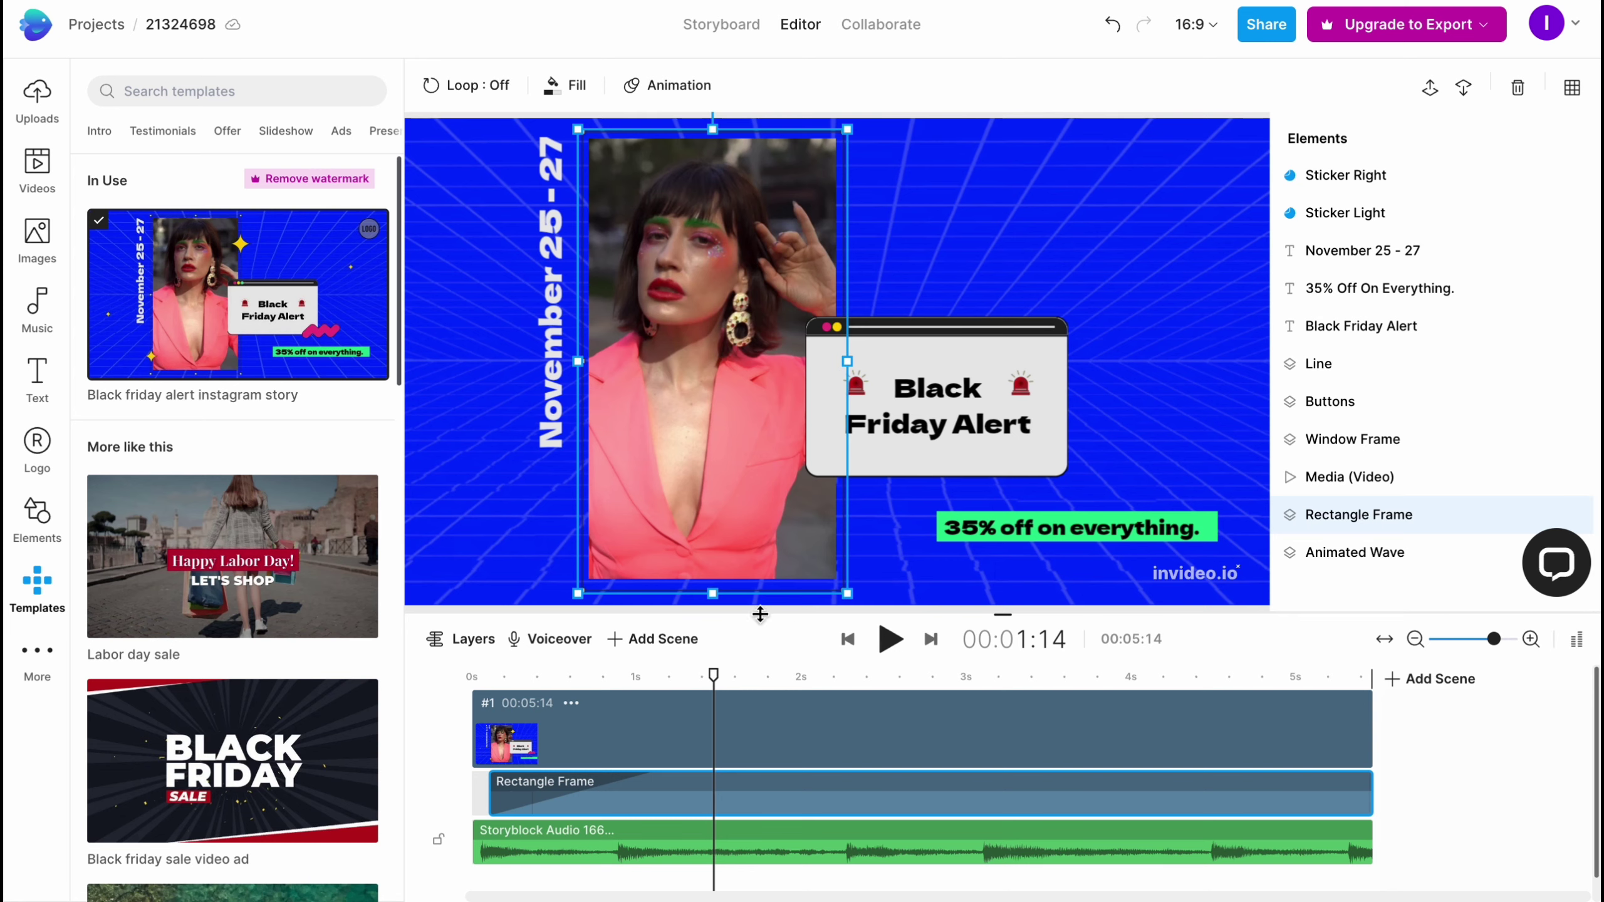
# - Expand the timeline into separate layers and look through all the element tracks
pyautogui.click(443, 639)
pyautogui.scroll(-5, 896, 810)
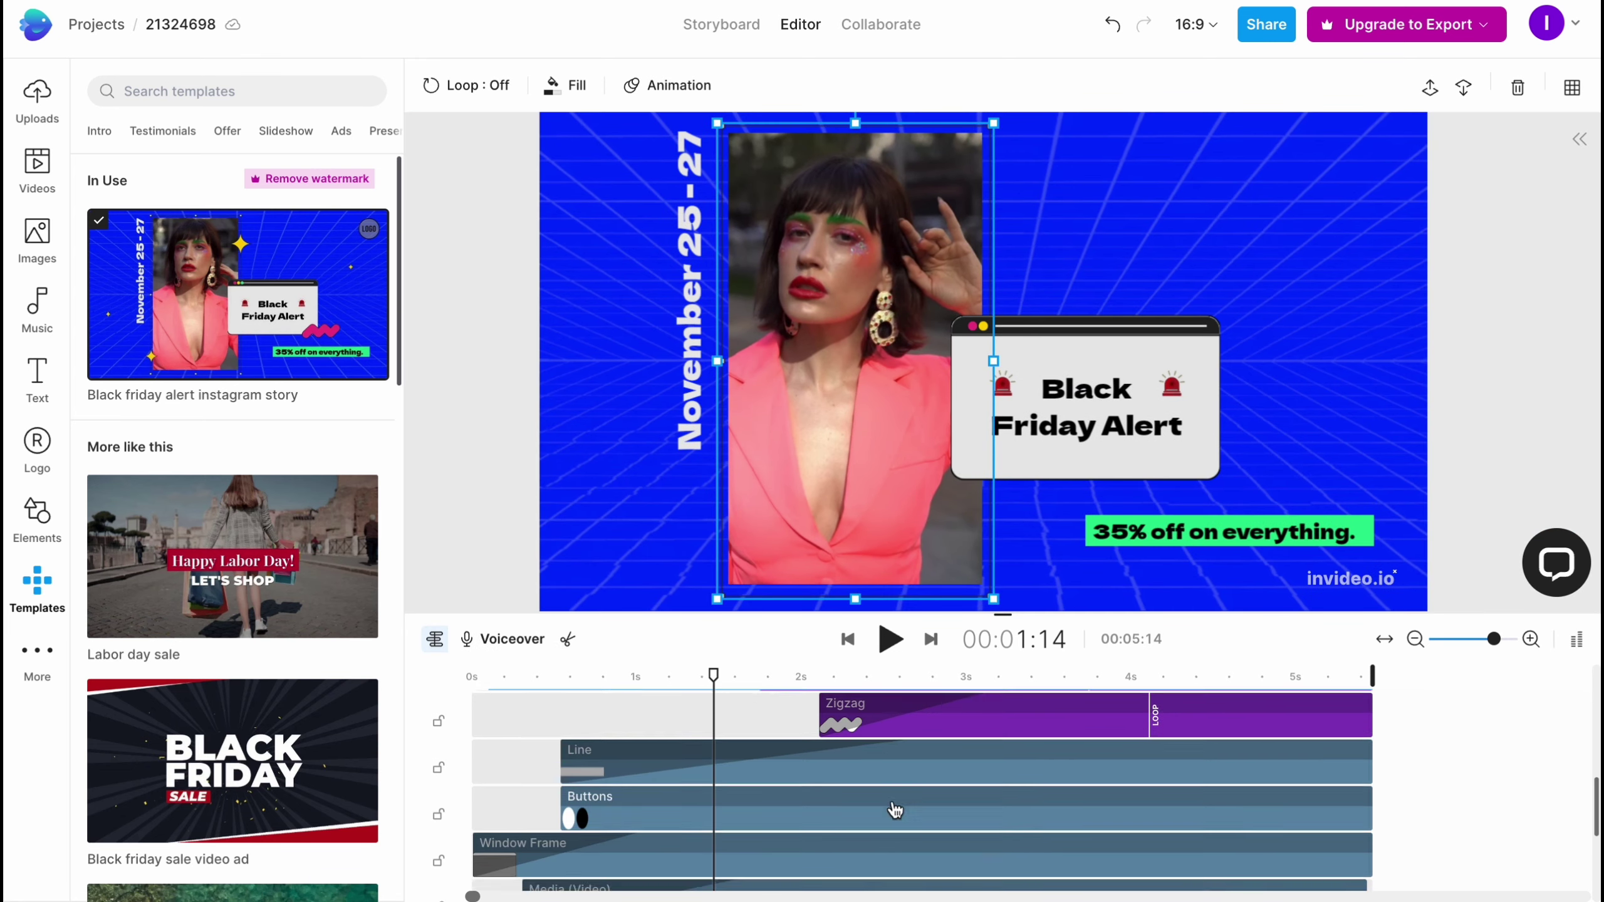
pyautogui.scroll(-3, 896, 810)
pyautogui.scroll(8, 718, 710)
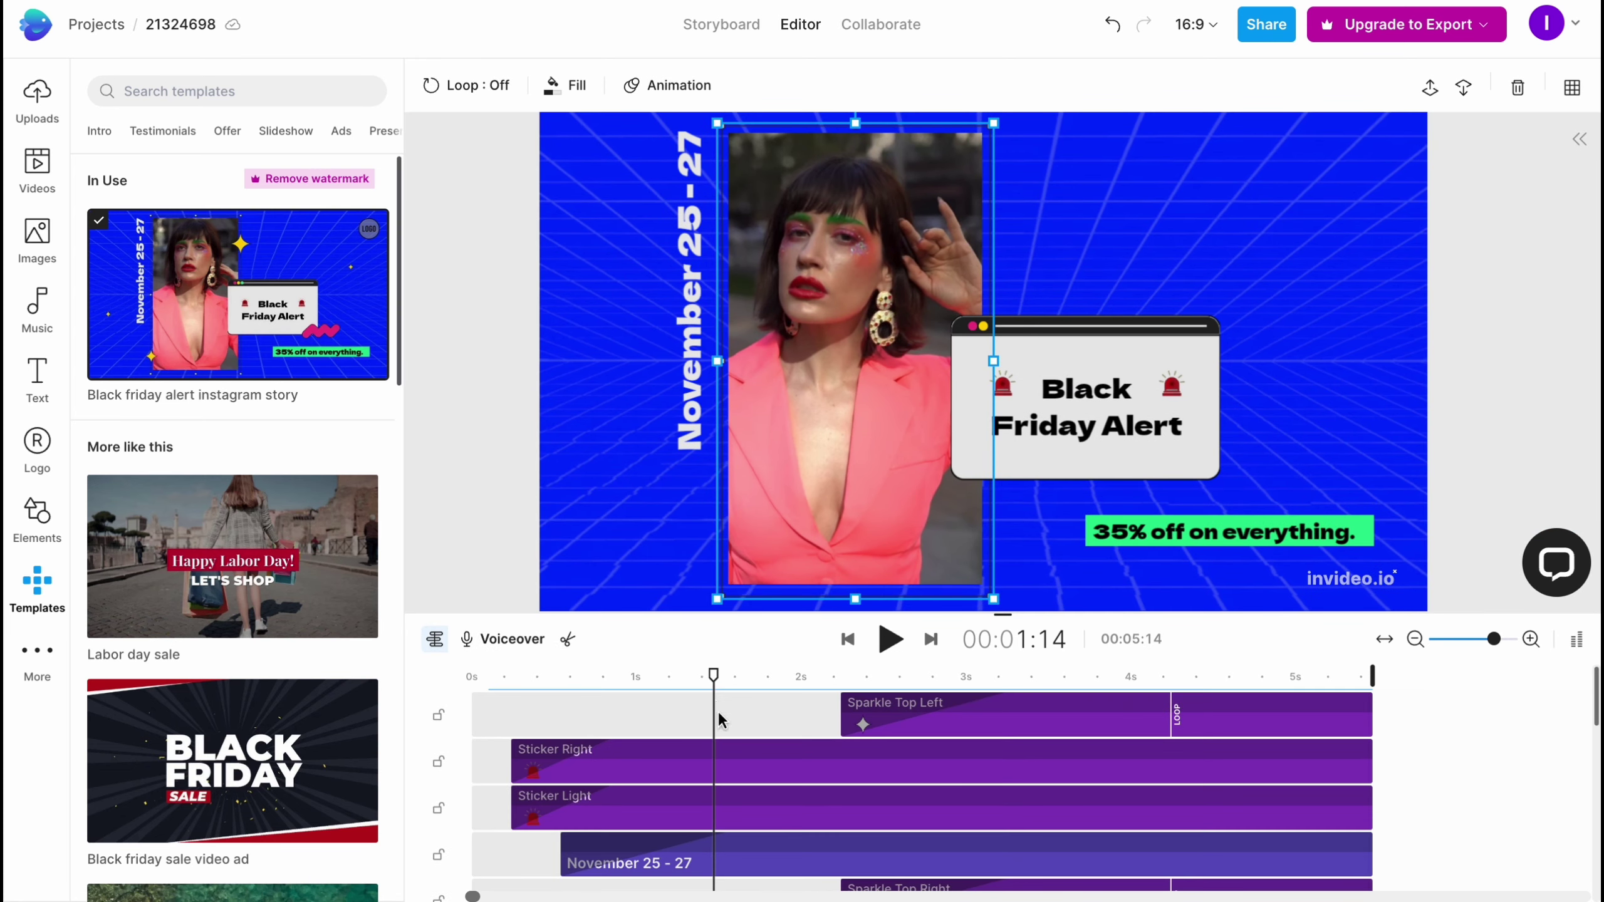
# - Set the playhead to 00:00:23, collapse the timeline layers, and select the stickers, frames, media and Buttons elements in turn to examine them
pyautogui.moveTo(714, 676); pyautogui.dragTo(597, 675)
pyautogui.click(442, 639)
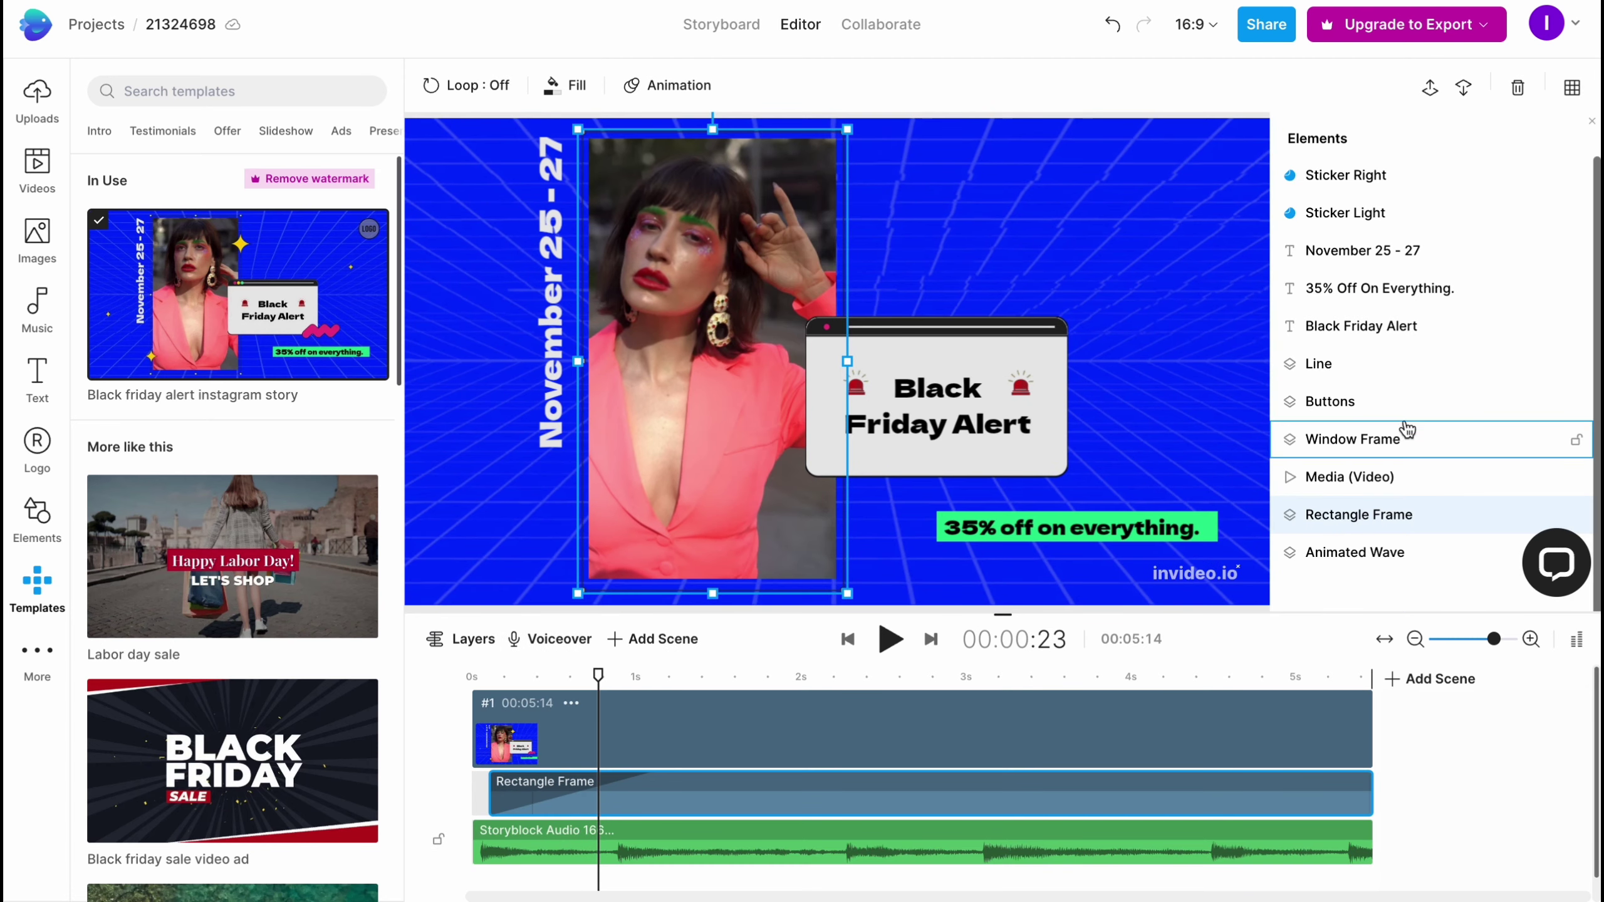
pyautogui.click(1396, 174)
pyautogui.click(1378, 213)
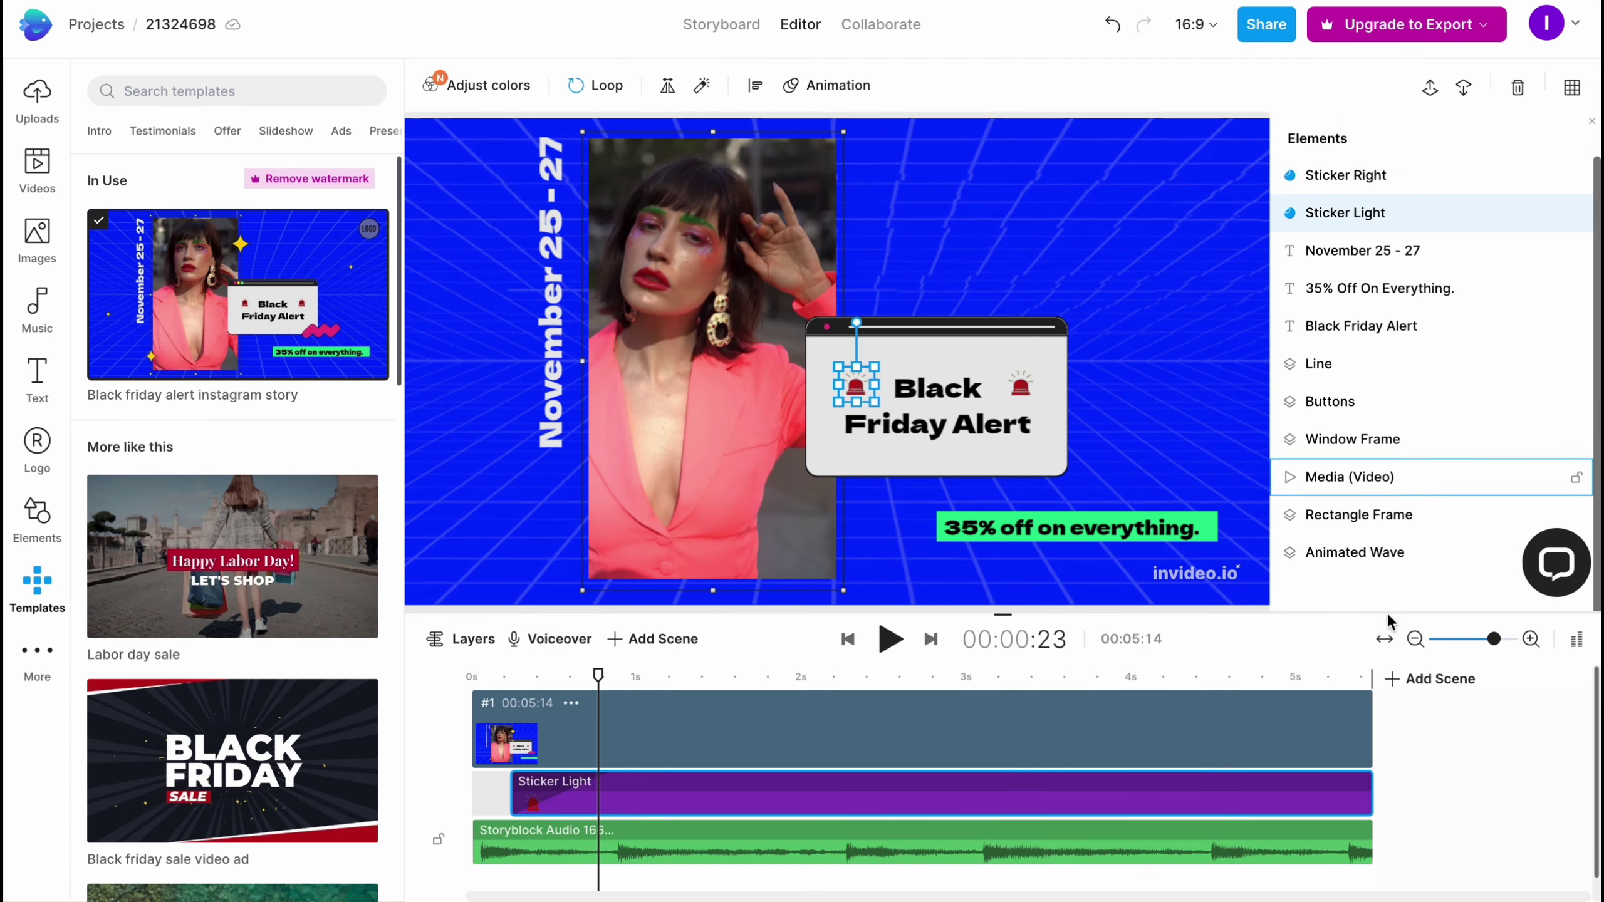
pyautogui.click(1372, 514)
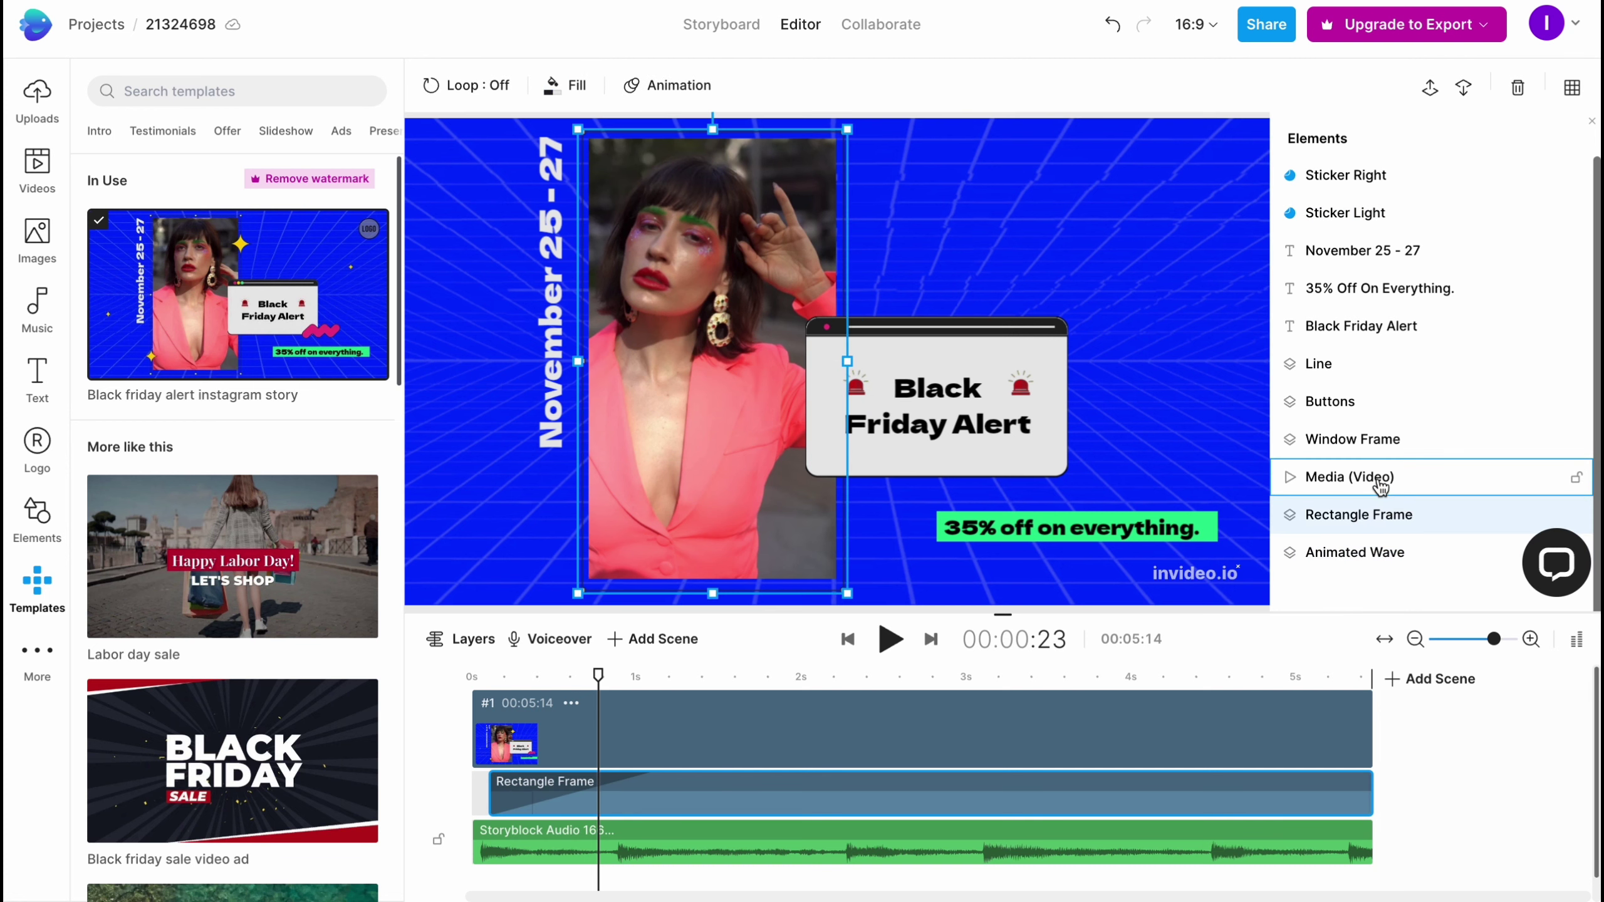
pyautogui.click(1380, 478)
pyautogui.click(1397, 439)
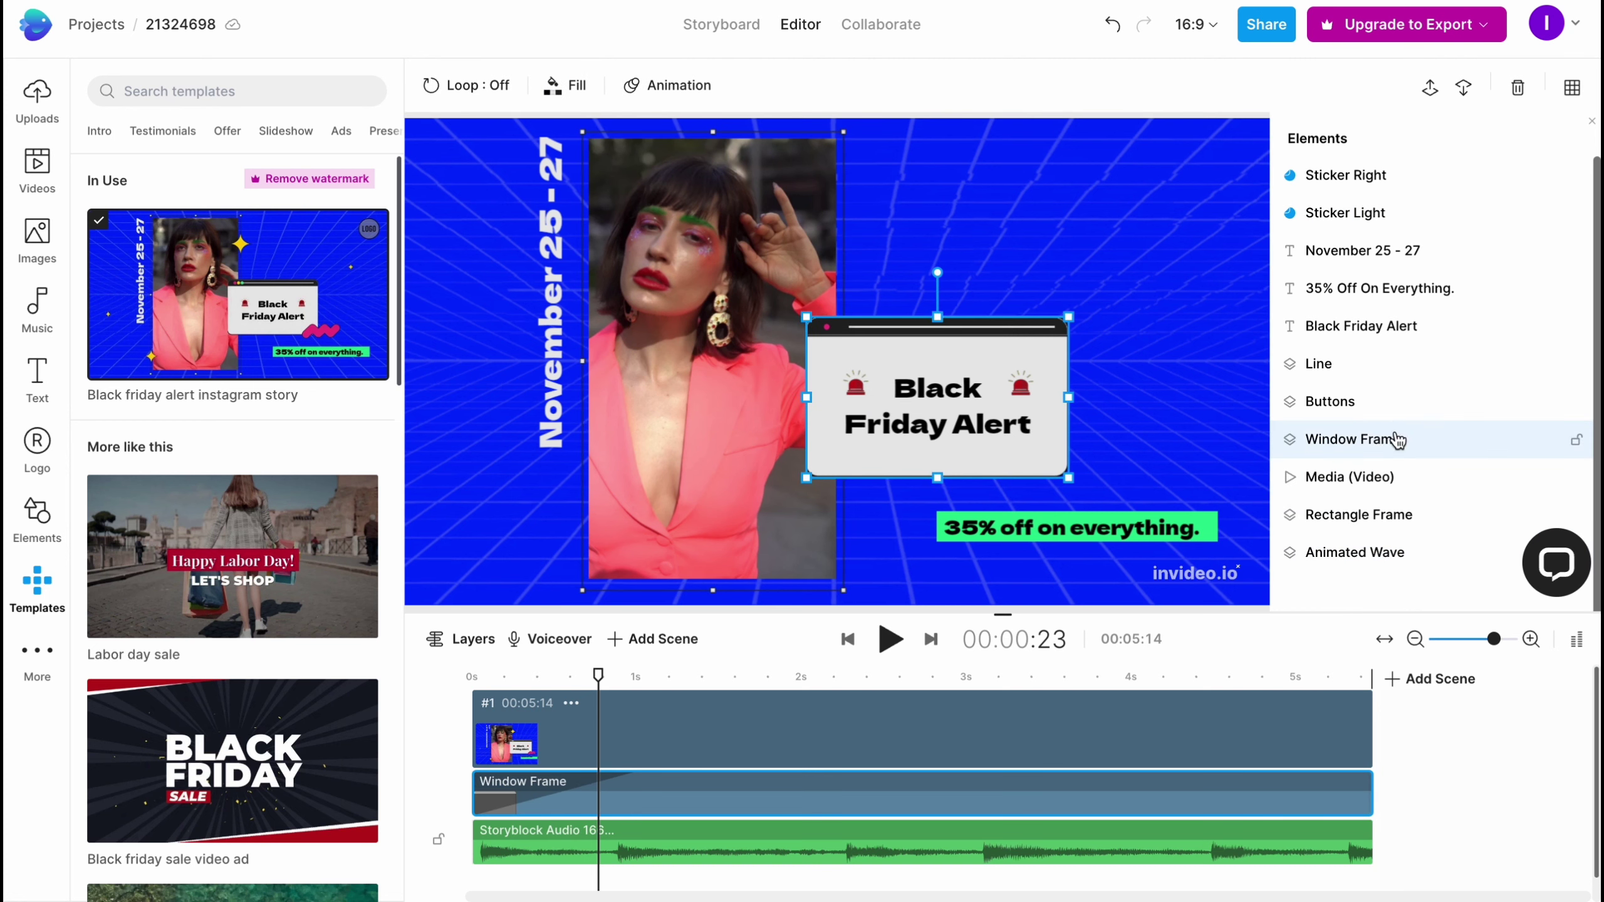
pyautogui.doubleClick(1331, 401)
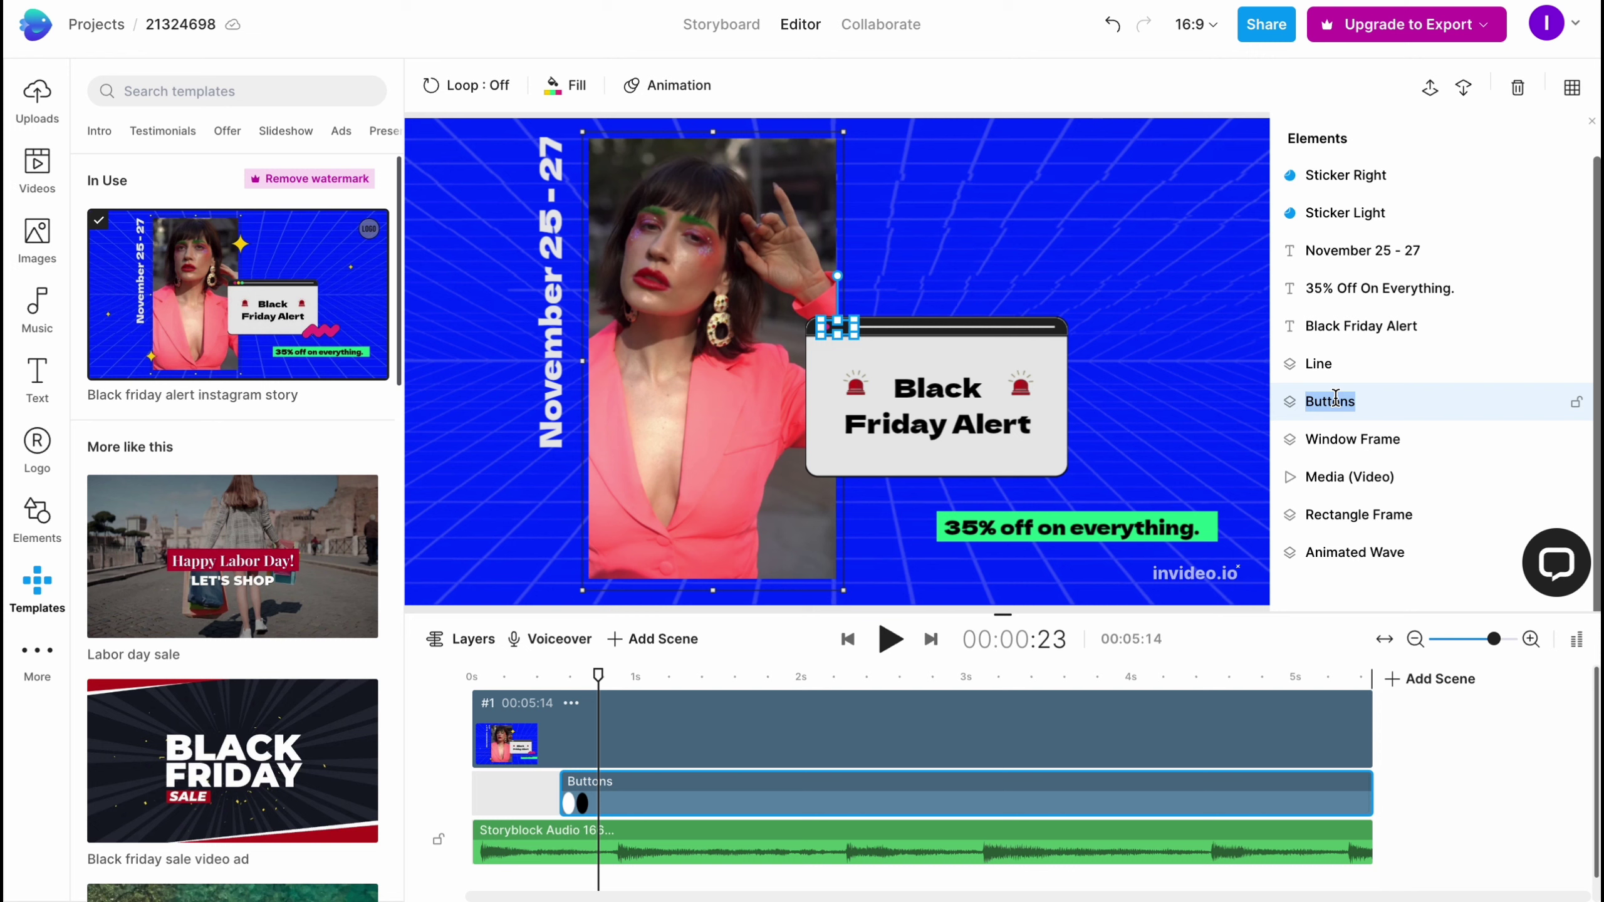
pyautogui.click(1345, 213)
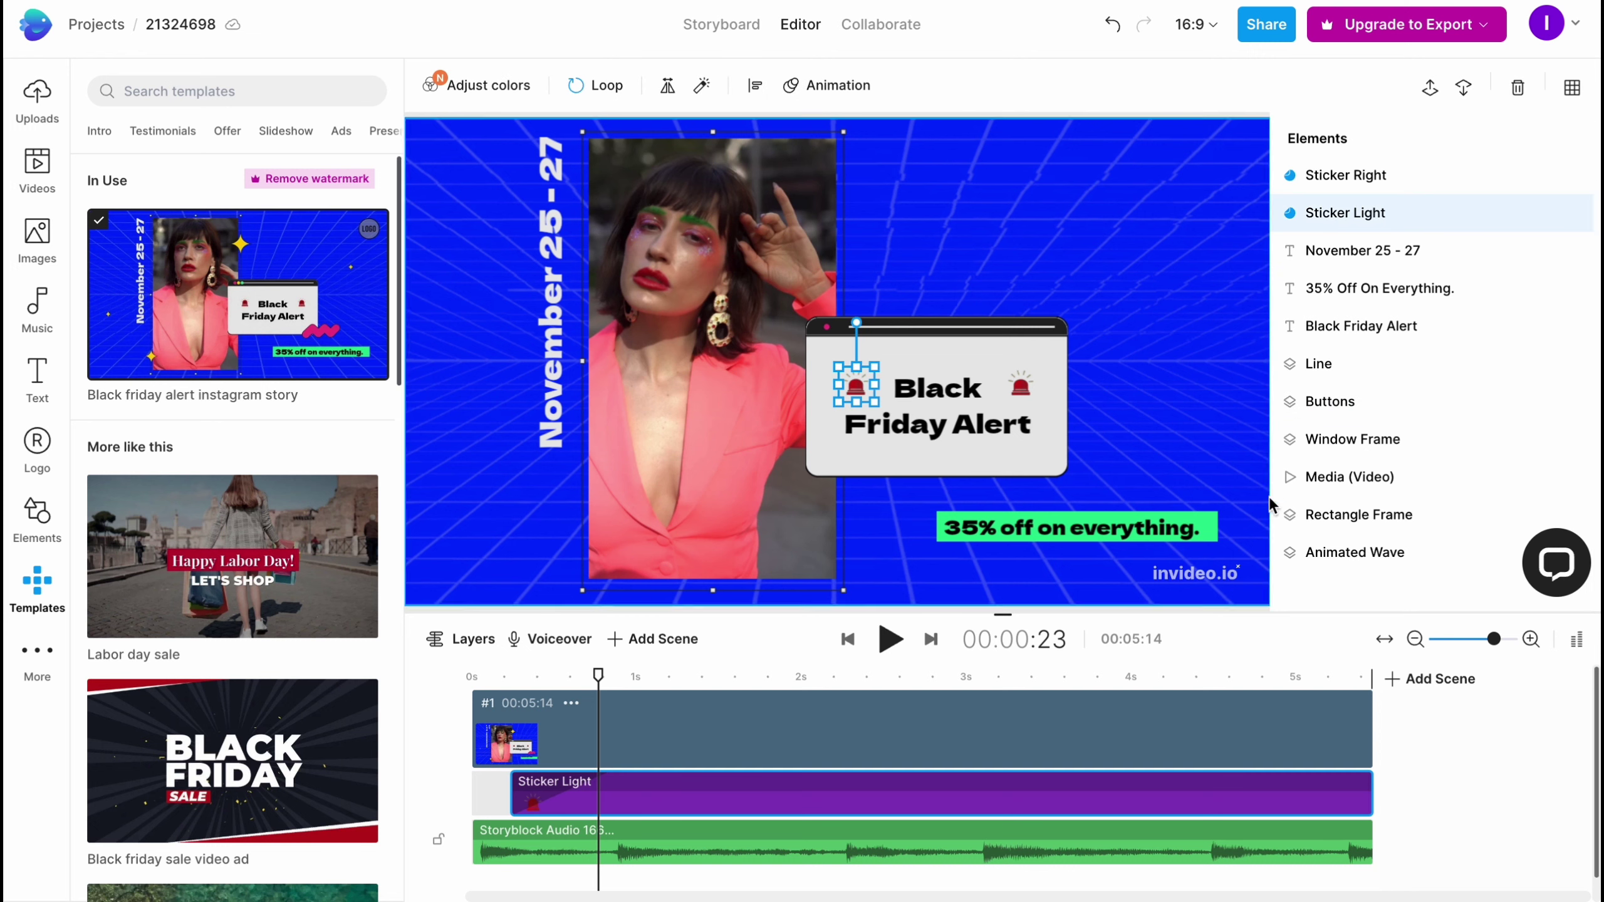
# - Rename the Animated Wave element as 1 and the Rectangle Frame element as 2
pyautogui.scroll(-1, 1349, 554)
pyautogui.click(1352, 530)
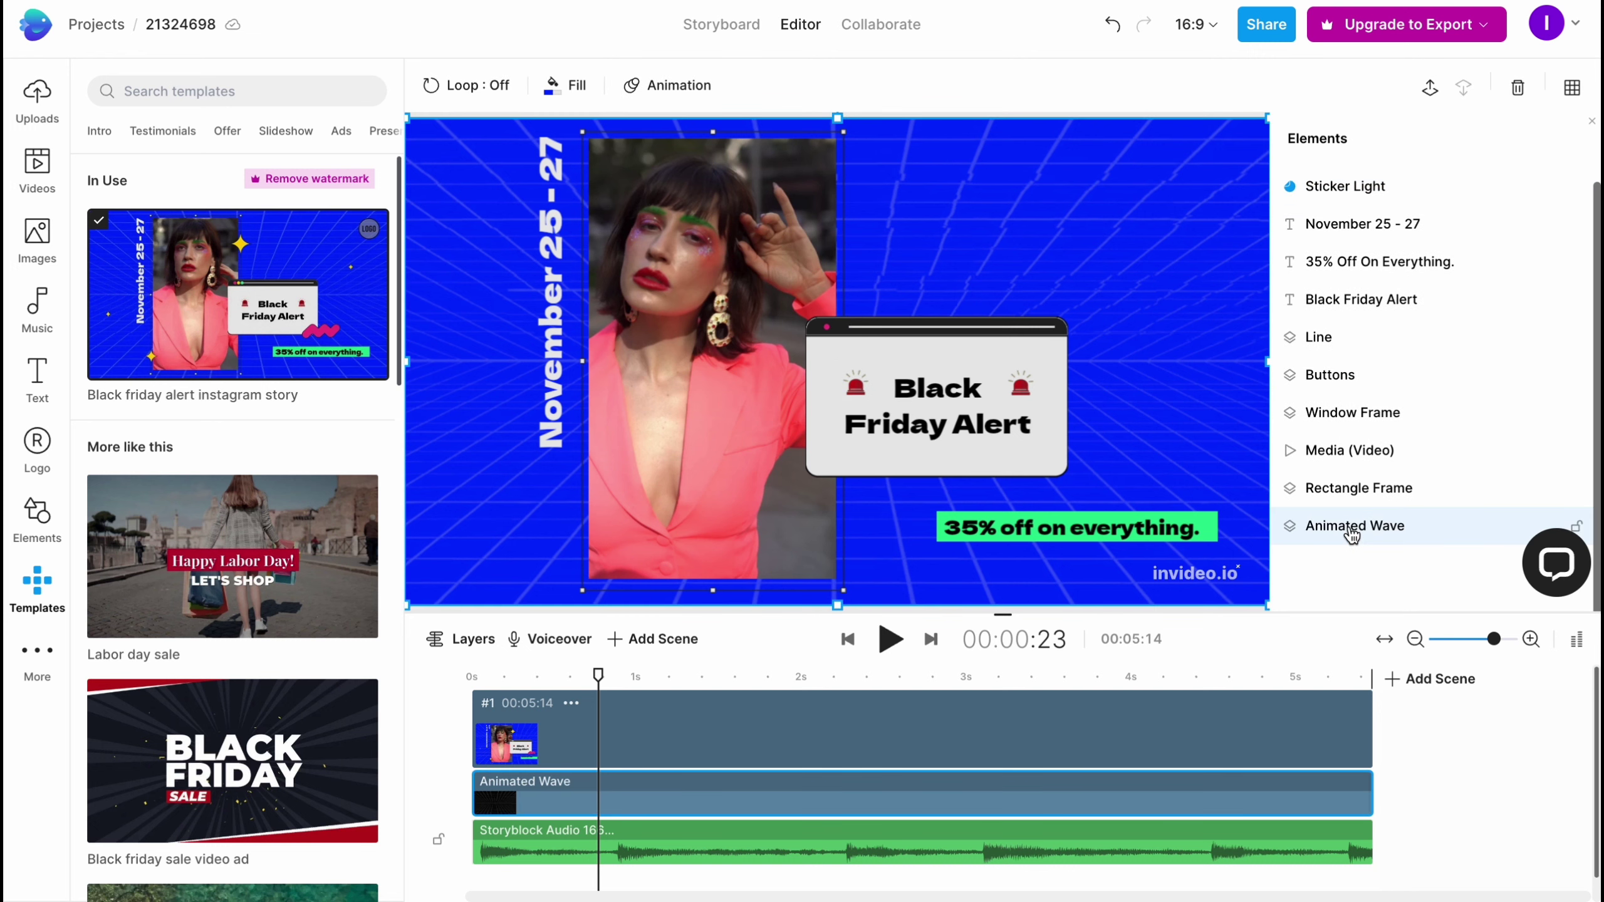
pyautogui.doubleClick(1351, 532)
pyautogui.write('1')
pyautogui.doubleClick(1368, 491)
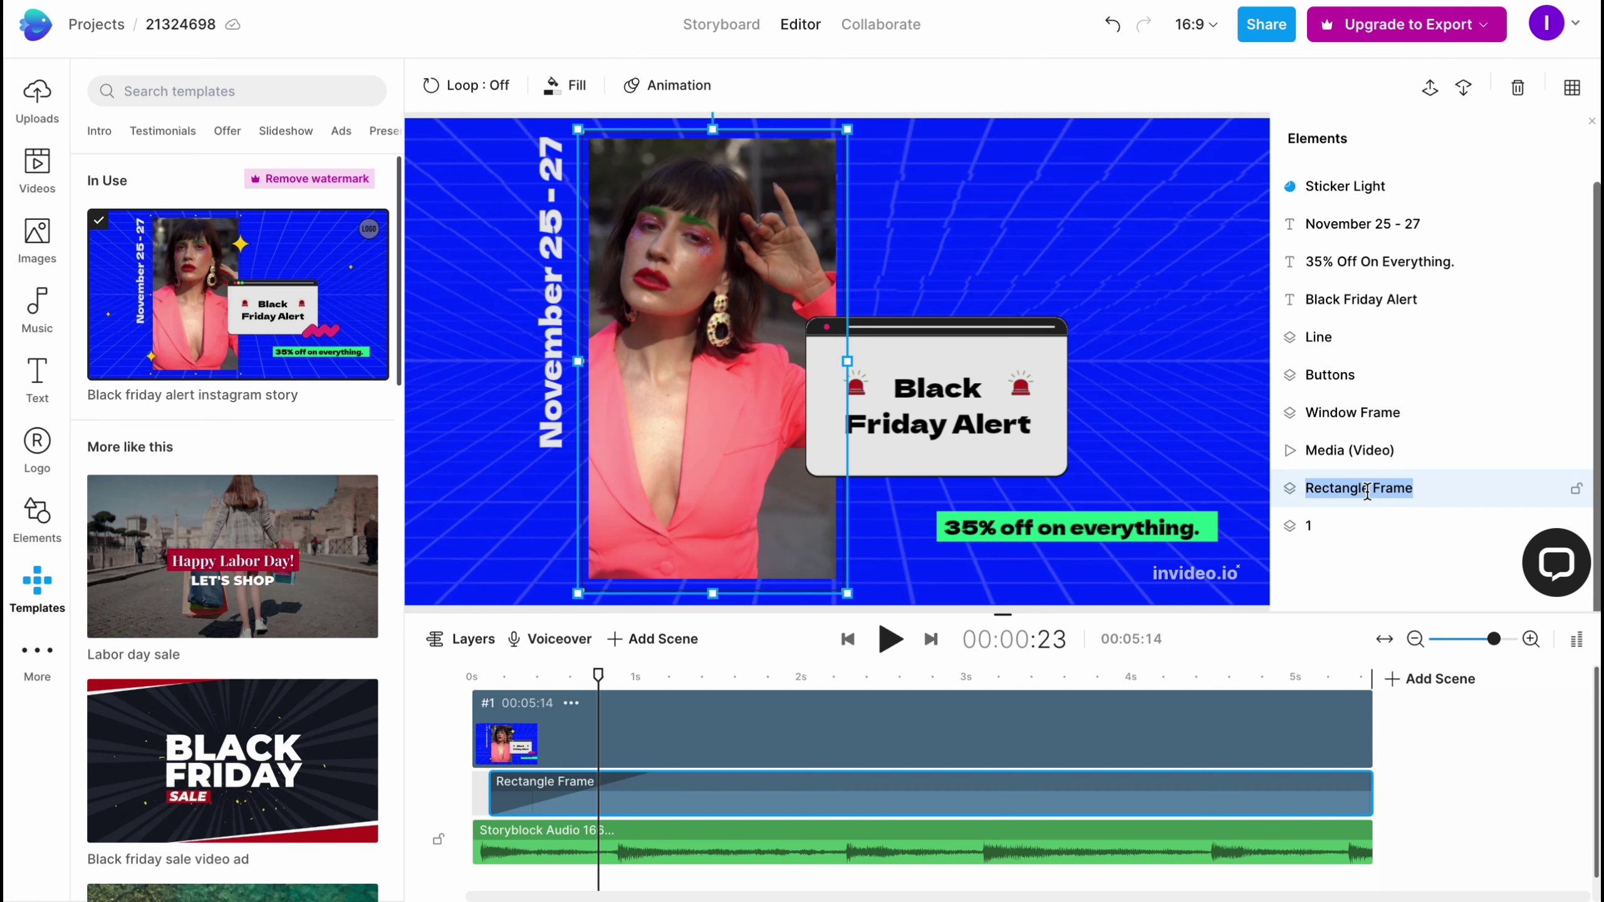
pyautogui.write('2')
pyautogui.click(1322, 577)
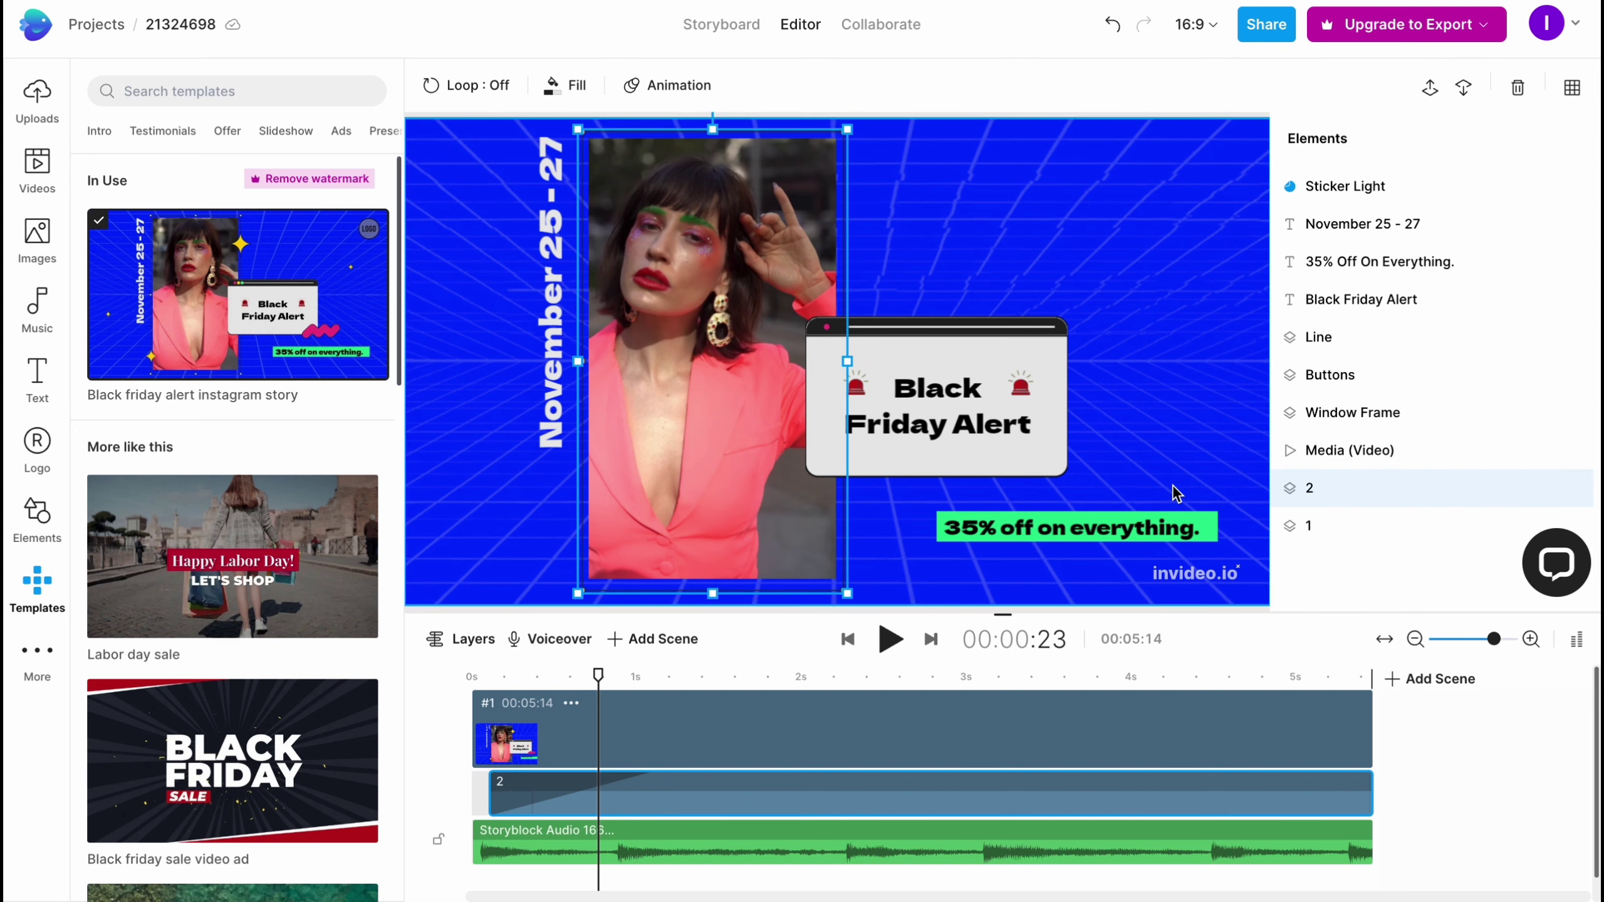
# - Widen element 2 on the canvas slightly towards the window graphic and well past the vertical date text
pyautogui.moveTo(848, 361)
pyautogui.mouseDown()
pyautogui.moveTo(1146, 373)
pyautogui.moveTo(890, 382)
pyautogui.moveTo(856, 361)
pyautogui.mouseUp()
pyautogui.moveTo(573, 362); pyautogui.dragTo(486, 361)
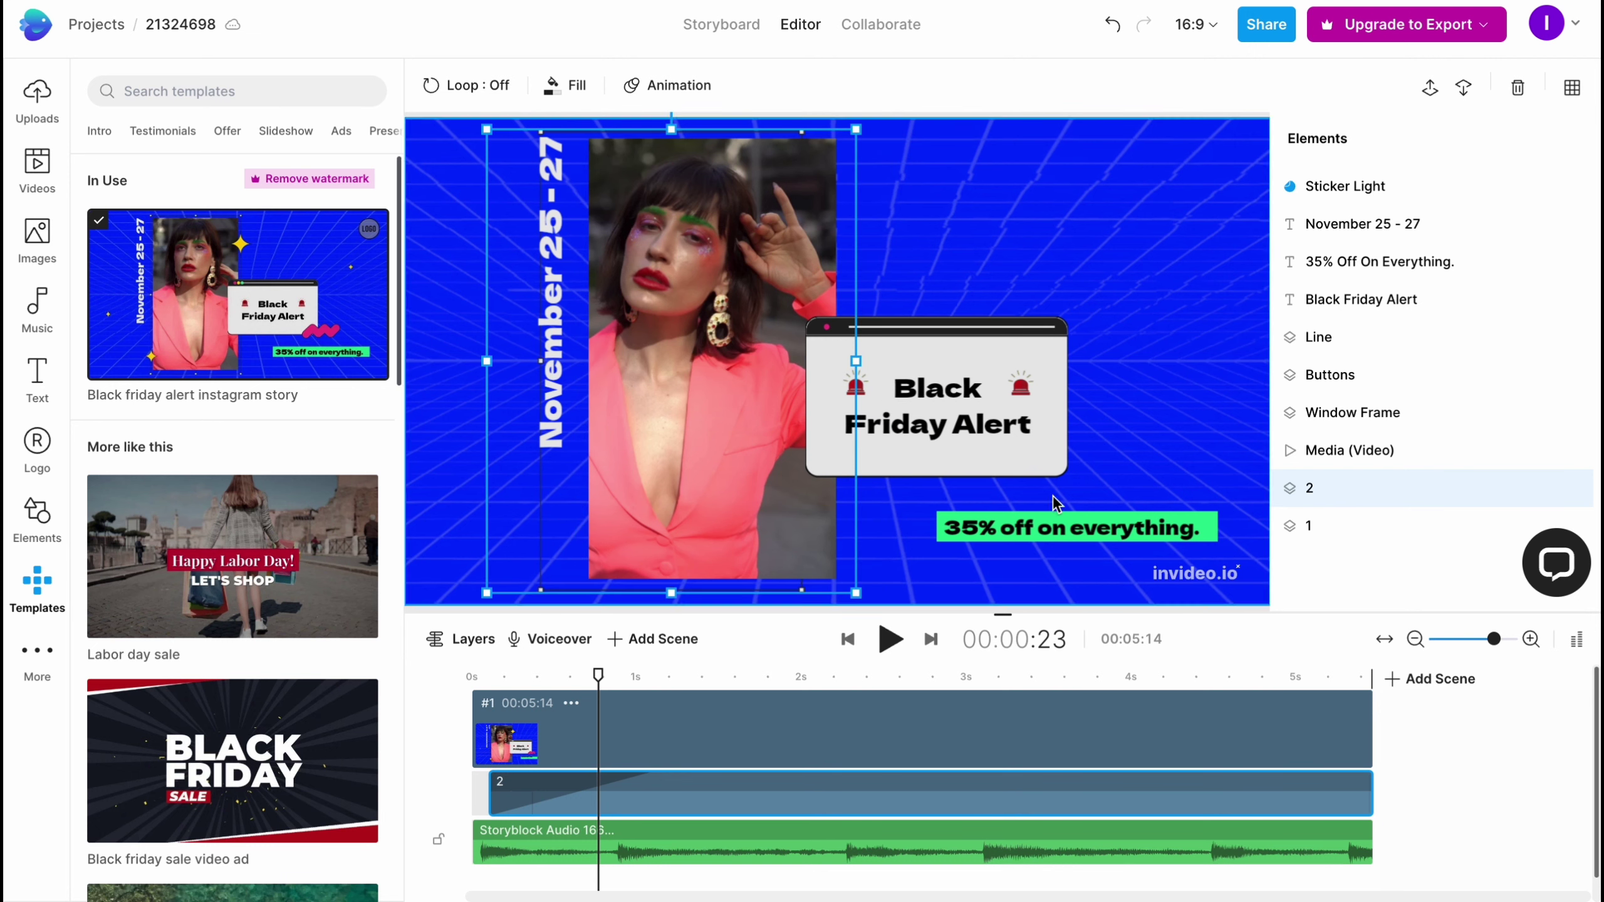
# - Shorten the Media (Video) clip so it starts at about 0.5 s, and view its layer options
pyautogui.click(1305, 452)
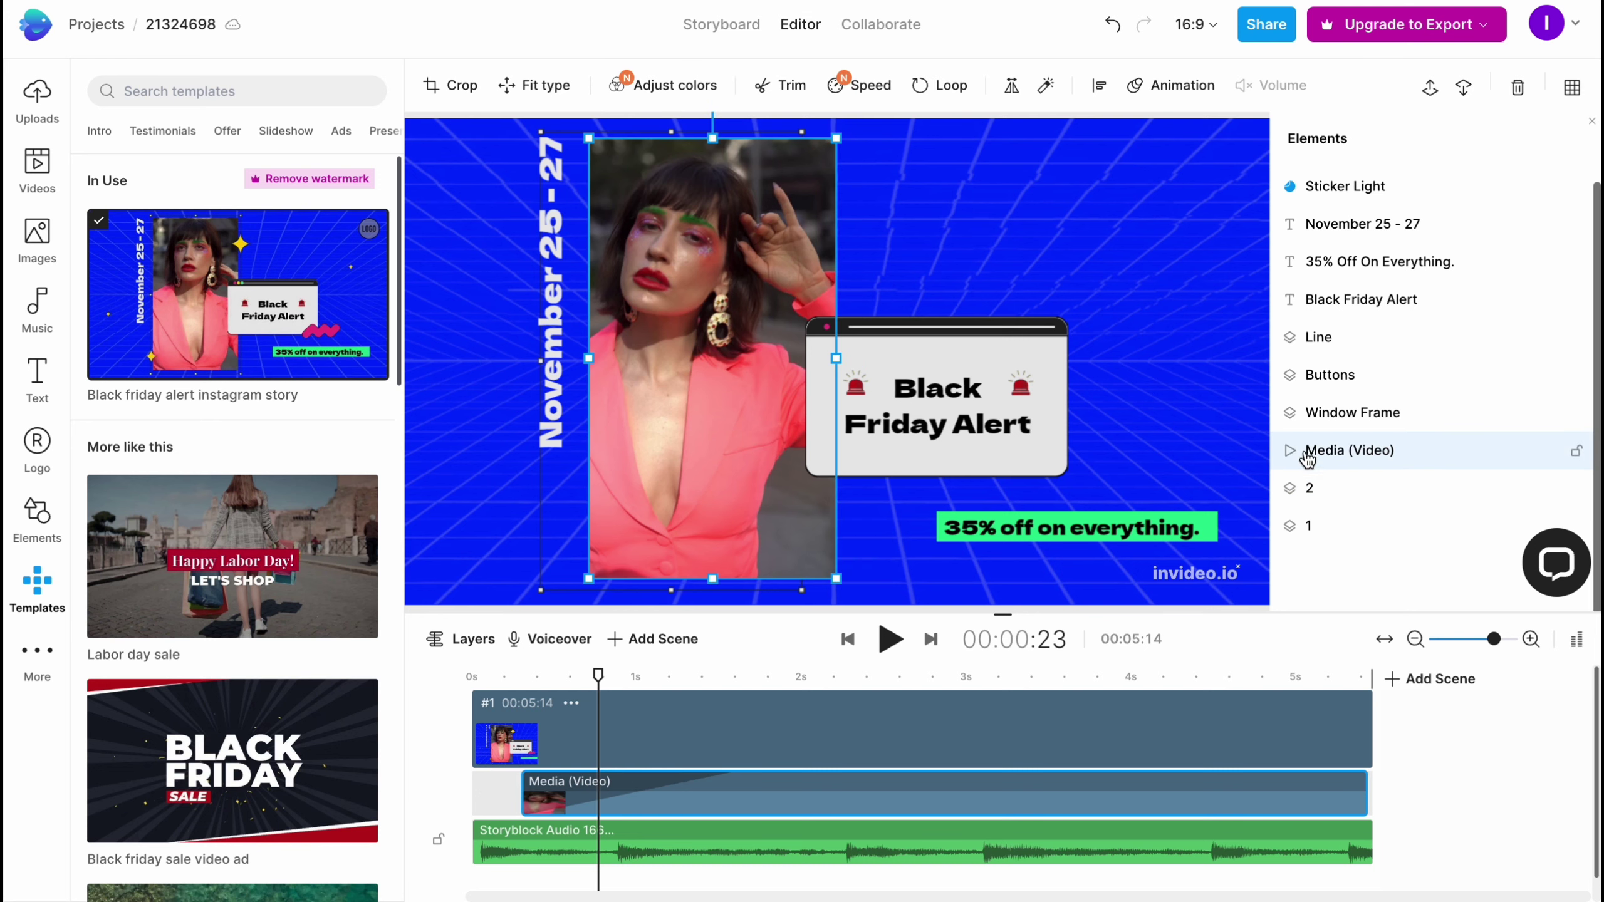
pyautogui.moveTo(519, 785); pyautogui.dragTo(561, 783)
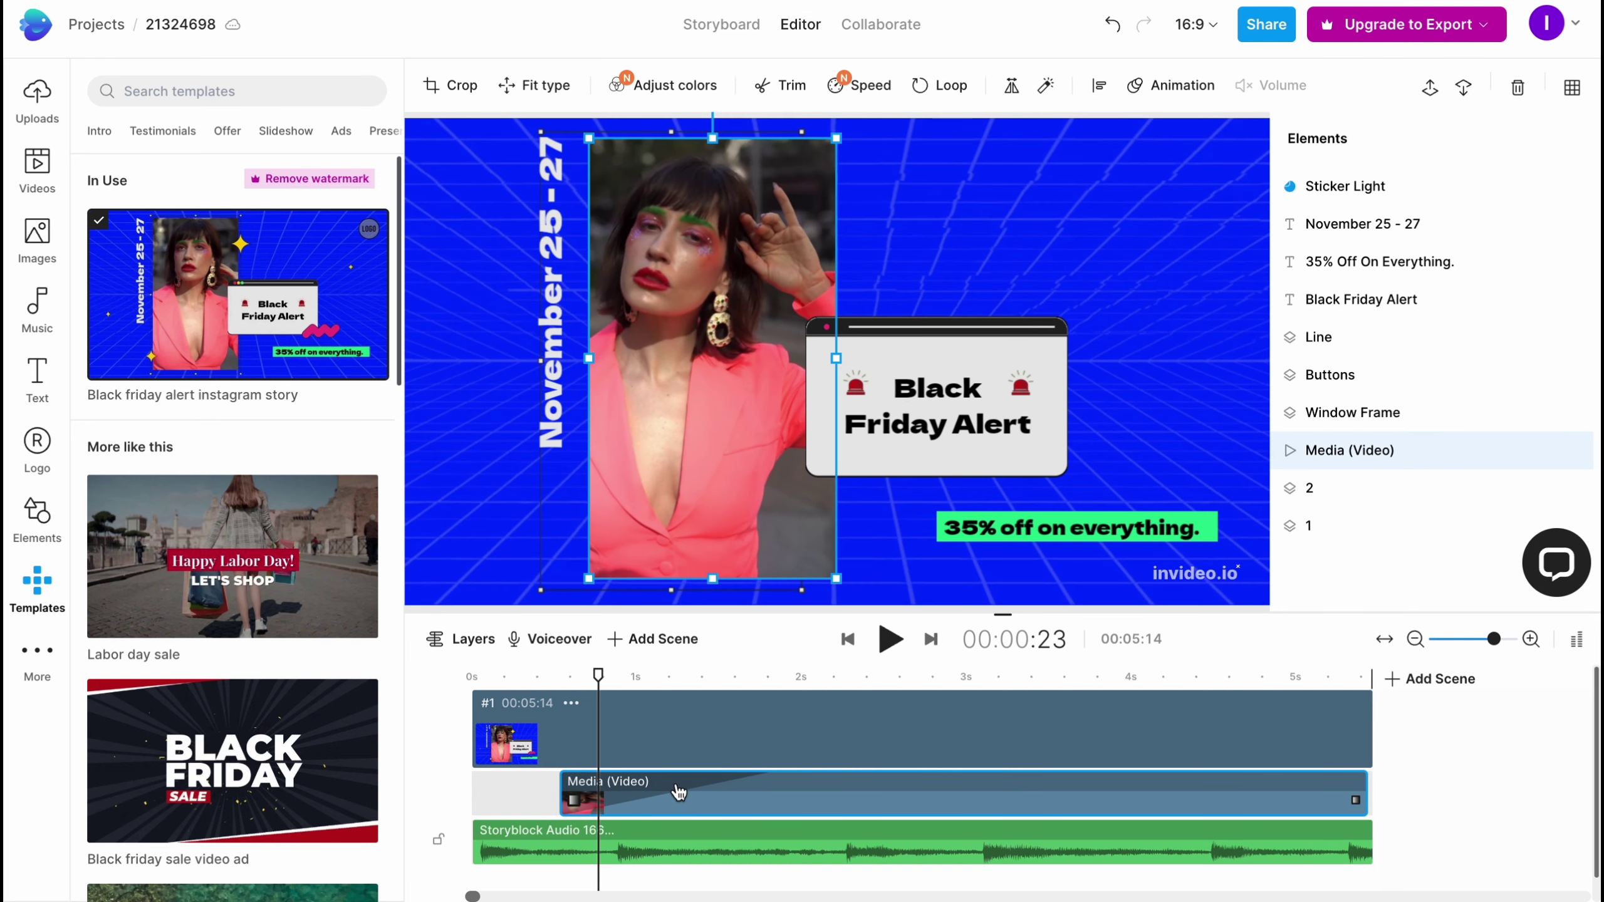
pyautogui.rightClick(709, 800)
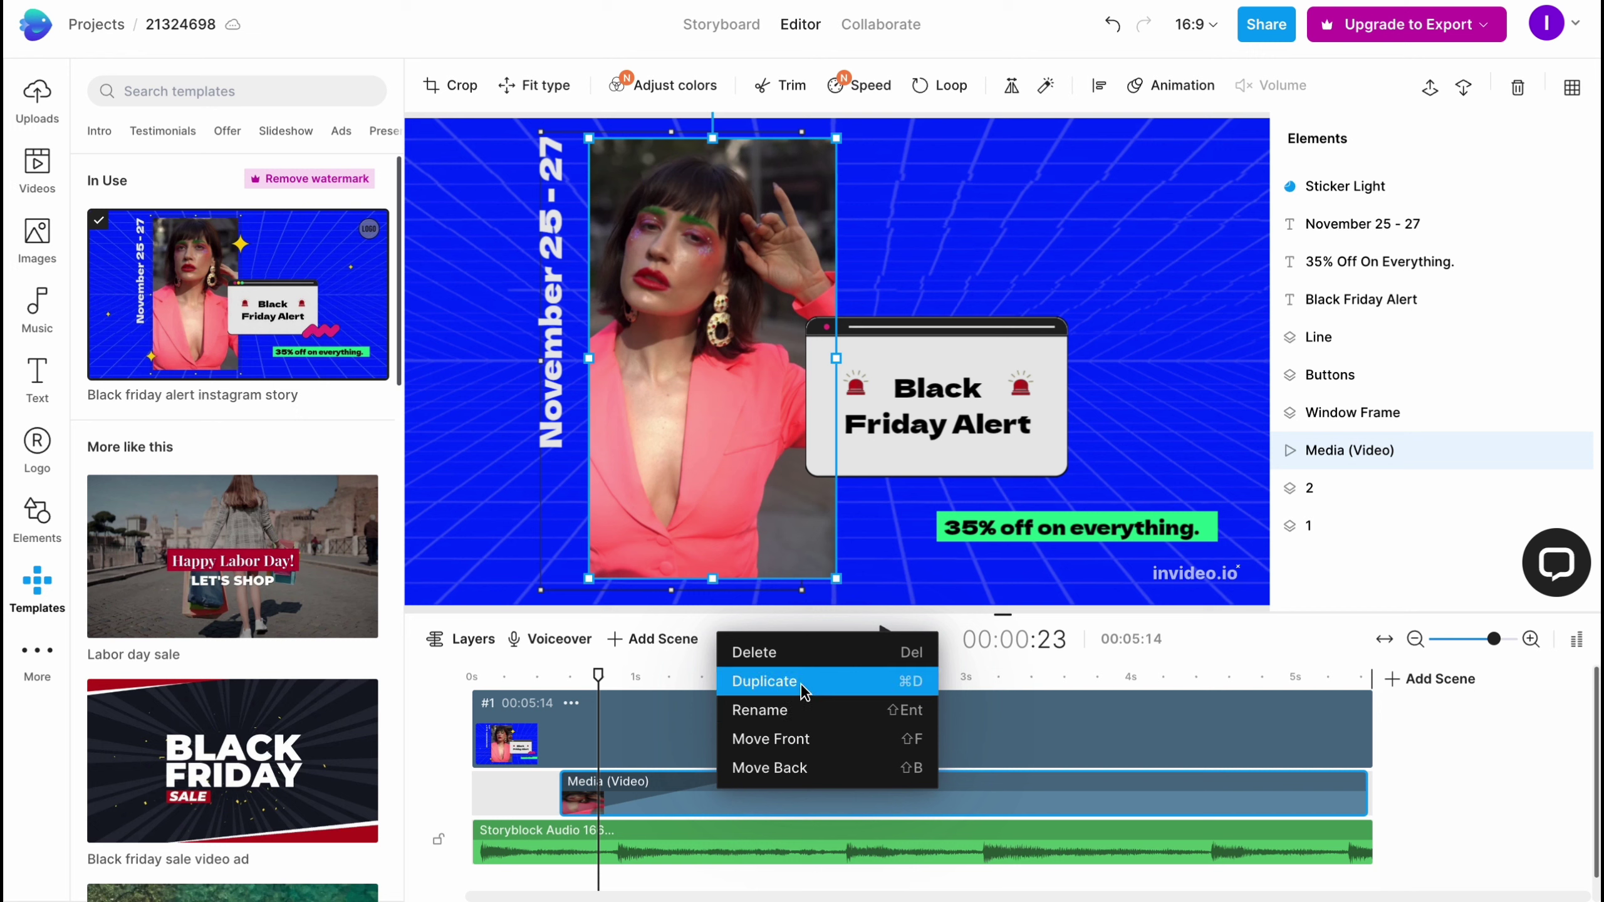
pyautogui.click(532, 798)
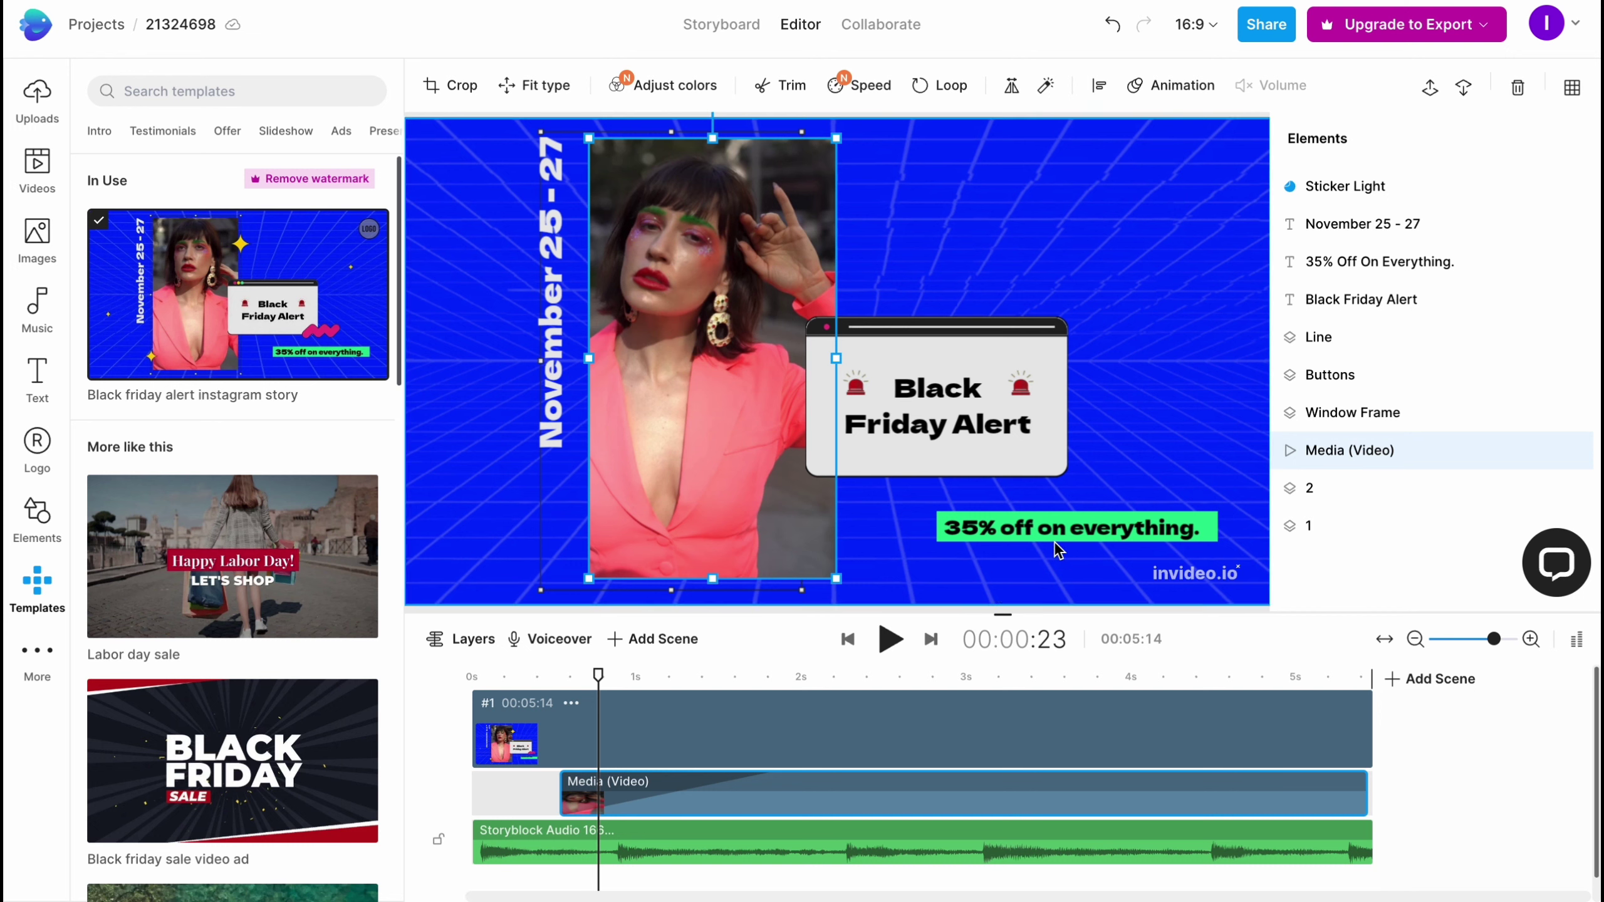
# - Select the scene and its Buttons, Window Frame, 1 and Media (Video) elements to compare their editing options
pyautogui.click(726, 714)
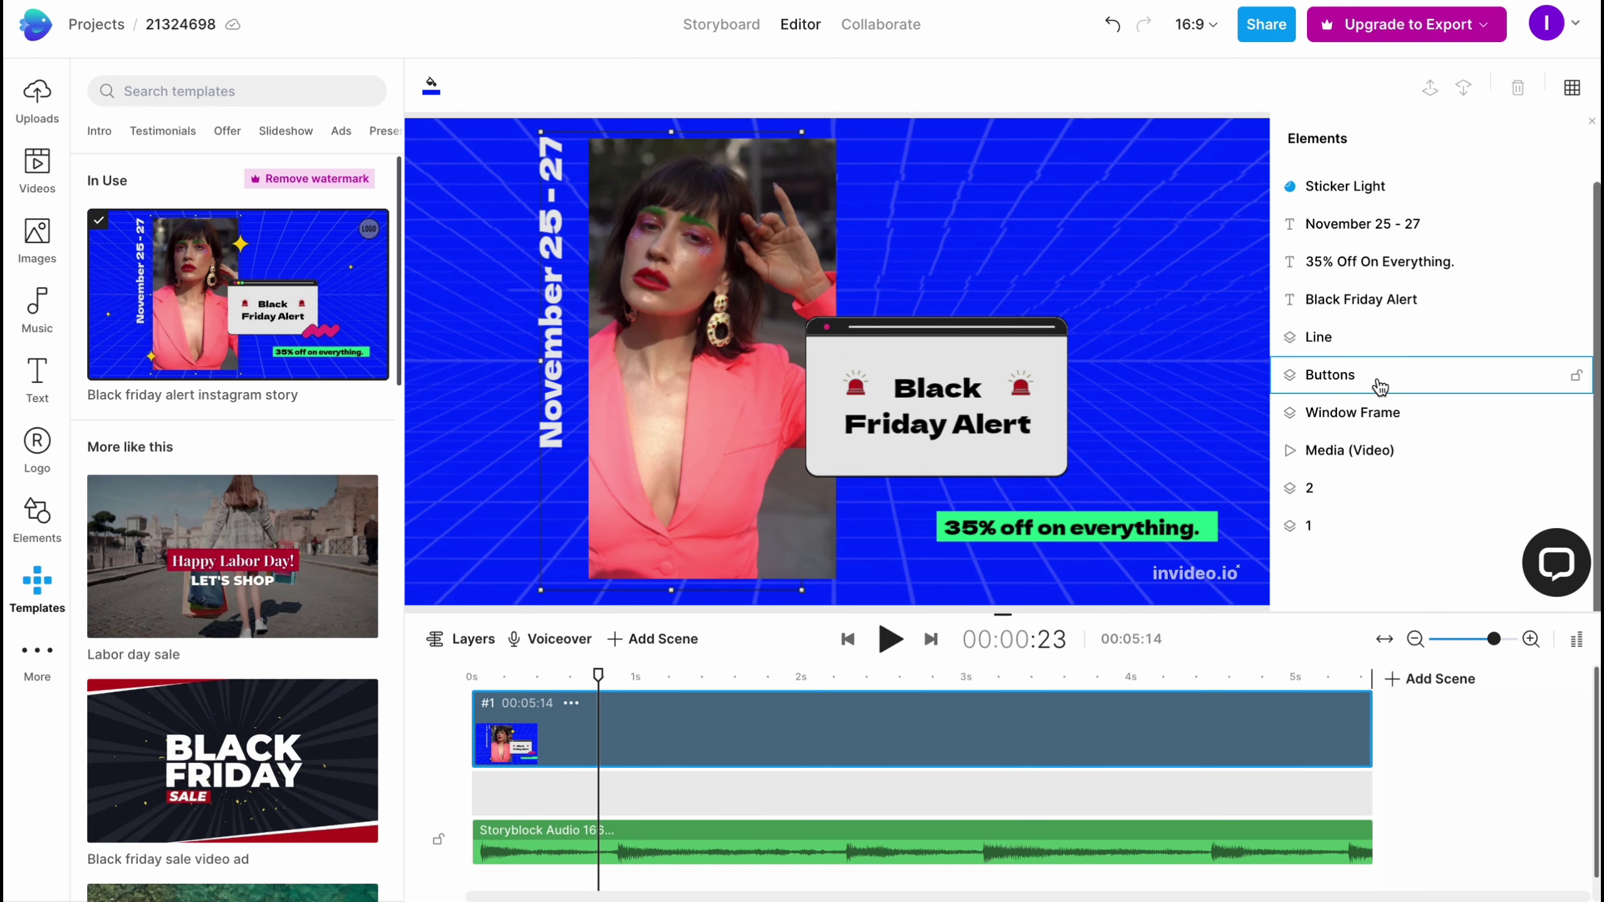
pyautogui.click(1358, 414)
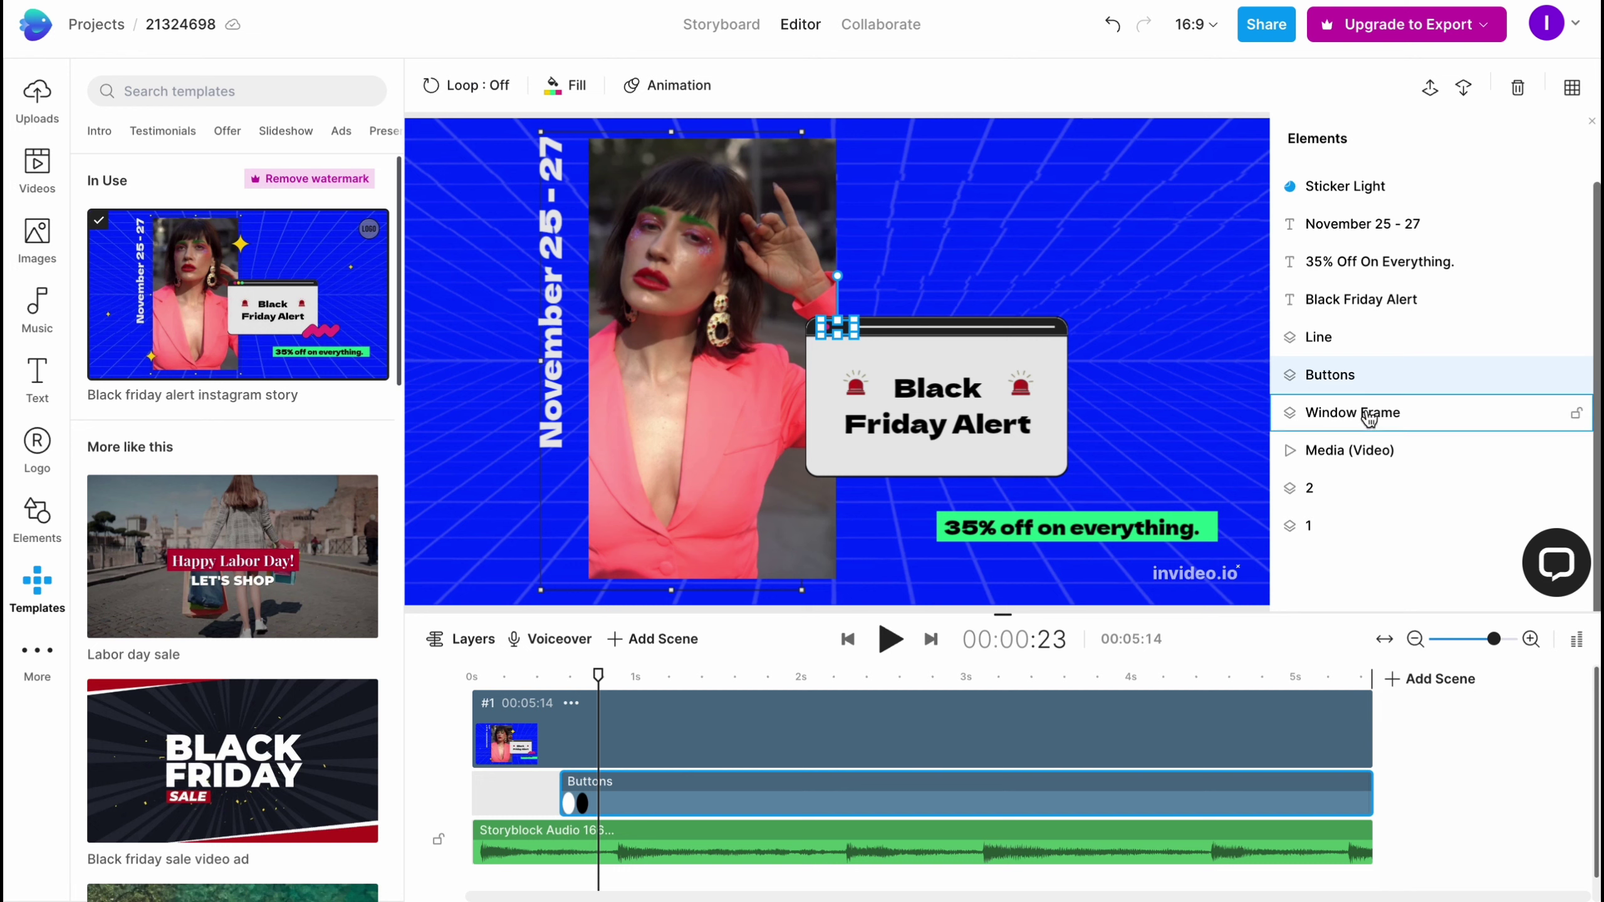
pyautogui.click(1325, 526)
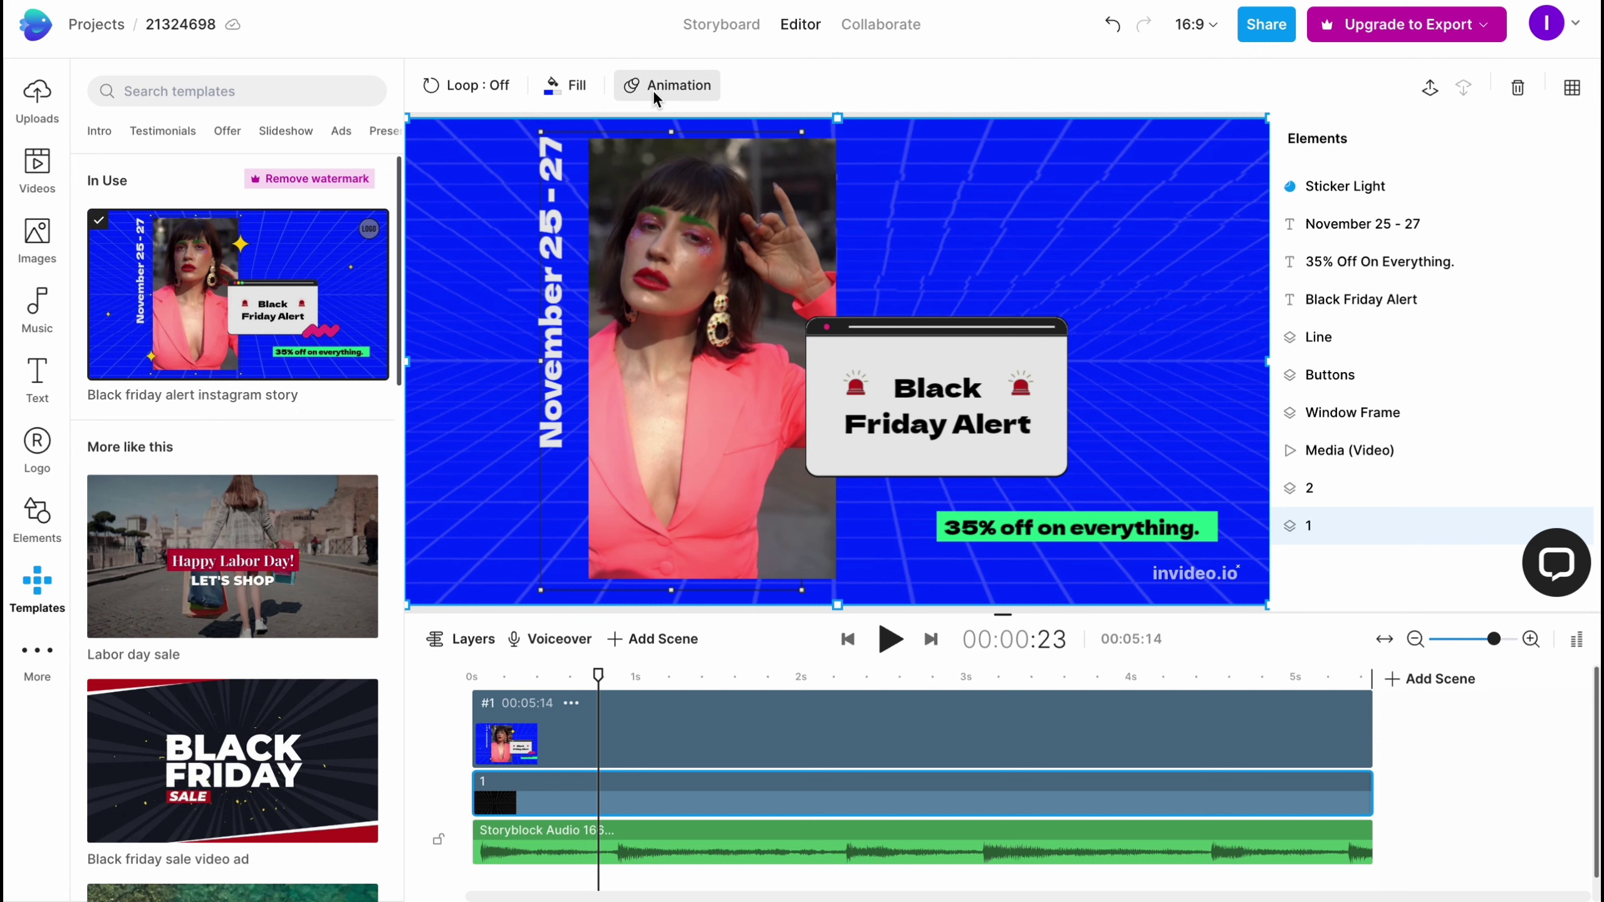
pyautogui.click(1326, 375)
pyautogui.click(1330, 430)
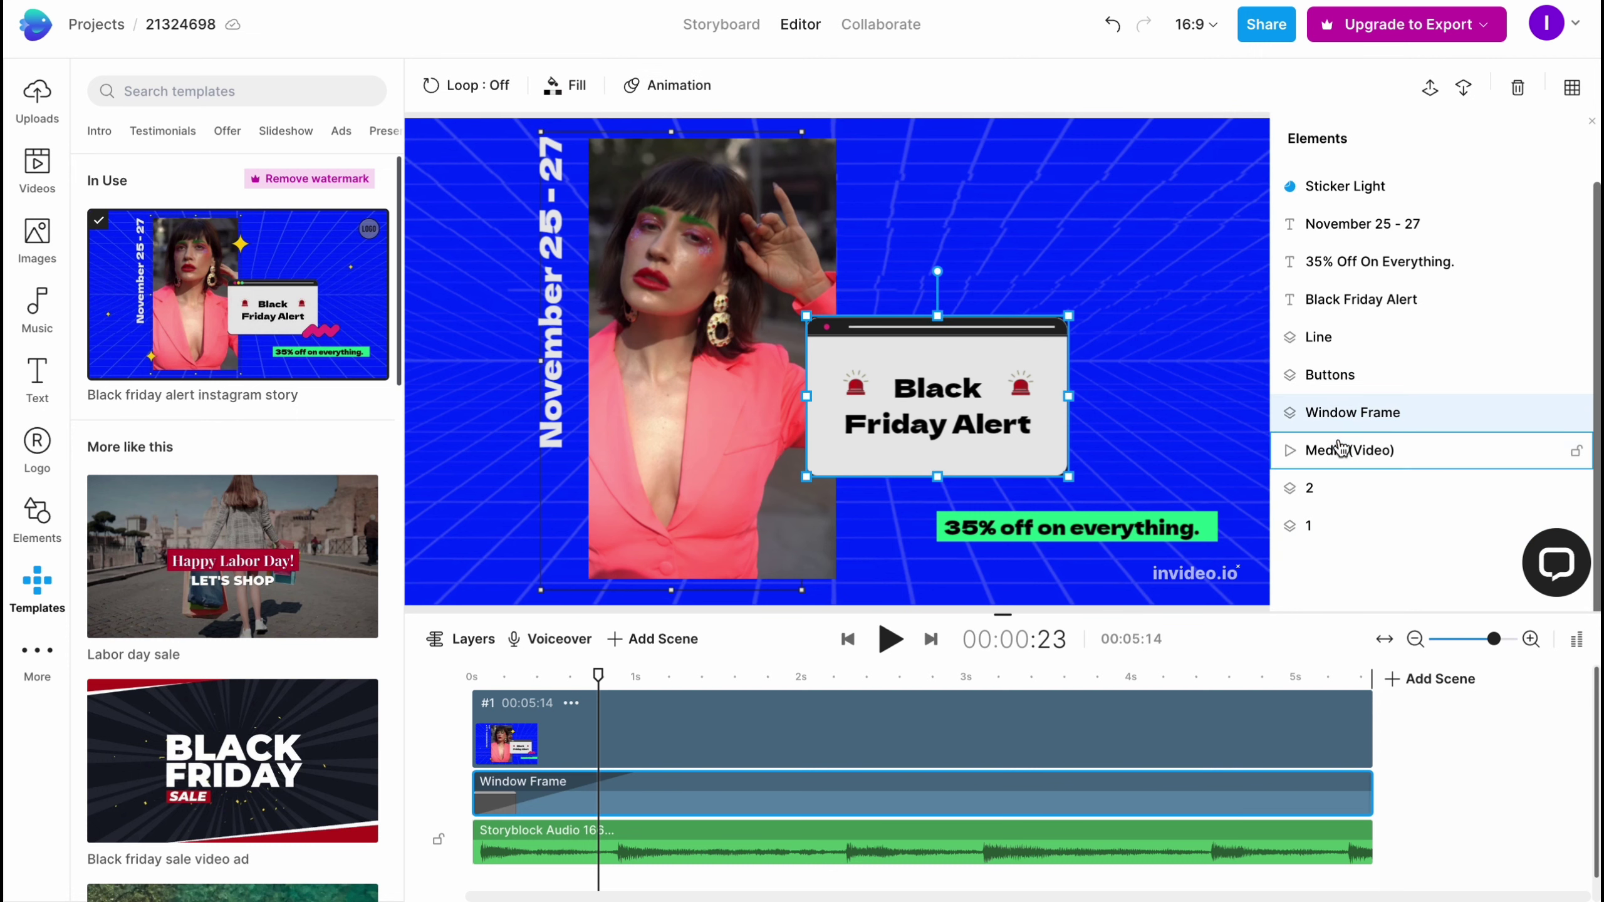
pyautogui.click(1329, 449)
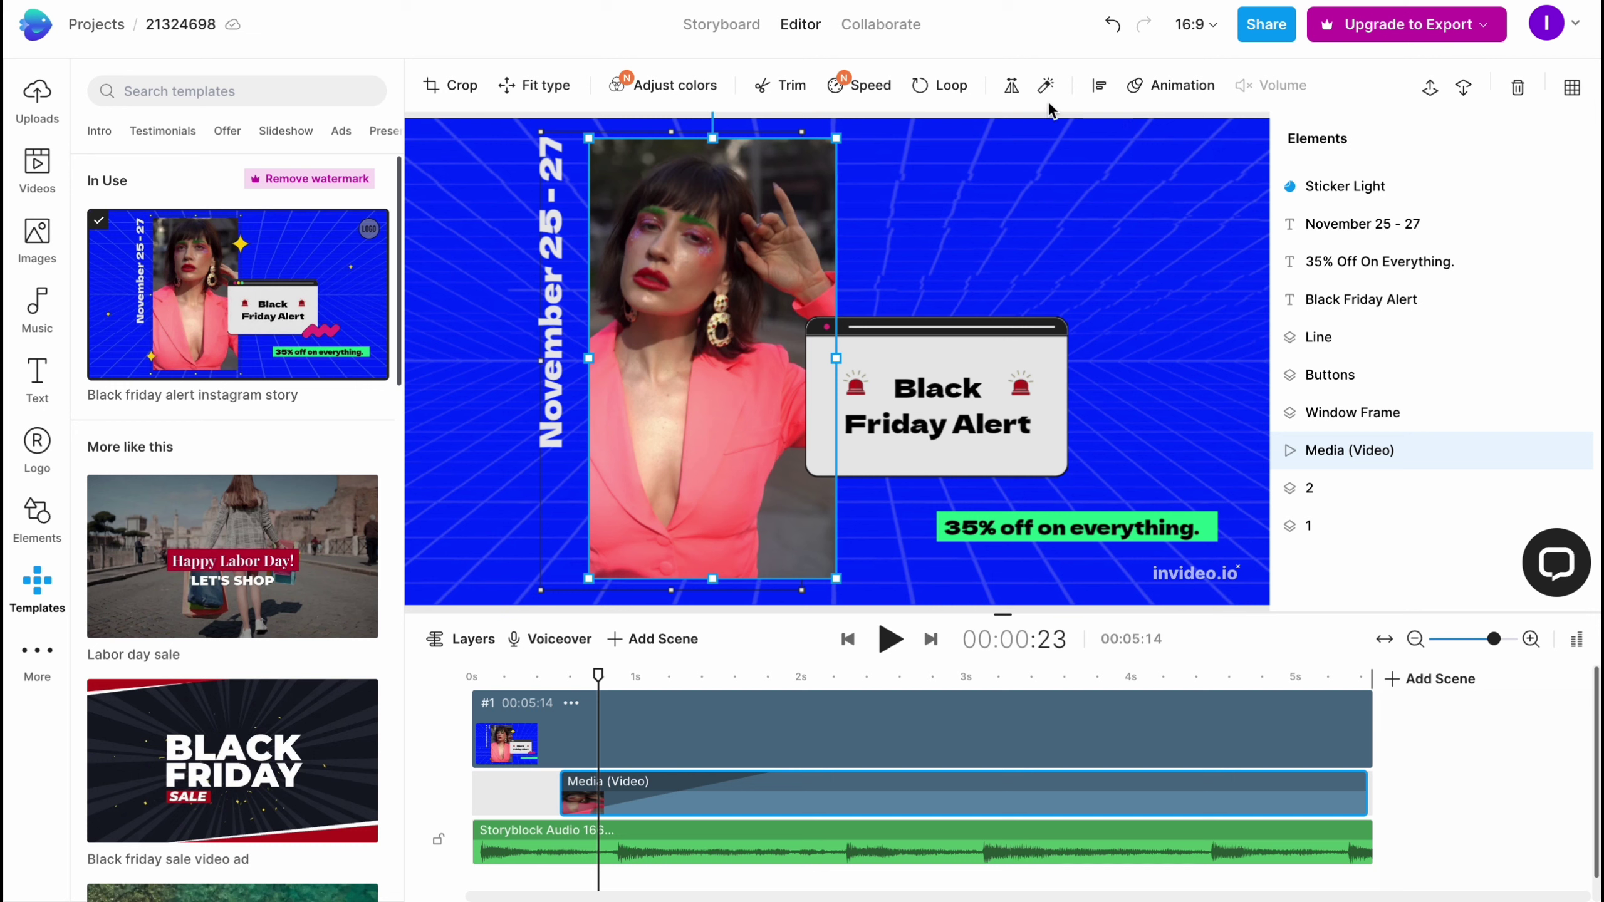
# - Try flipping the Media (Video) clip horizontally and vertically, and toggle its looping on and off
pyautogui.click(1017, 94)
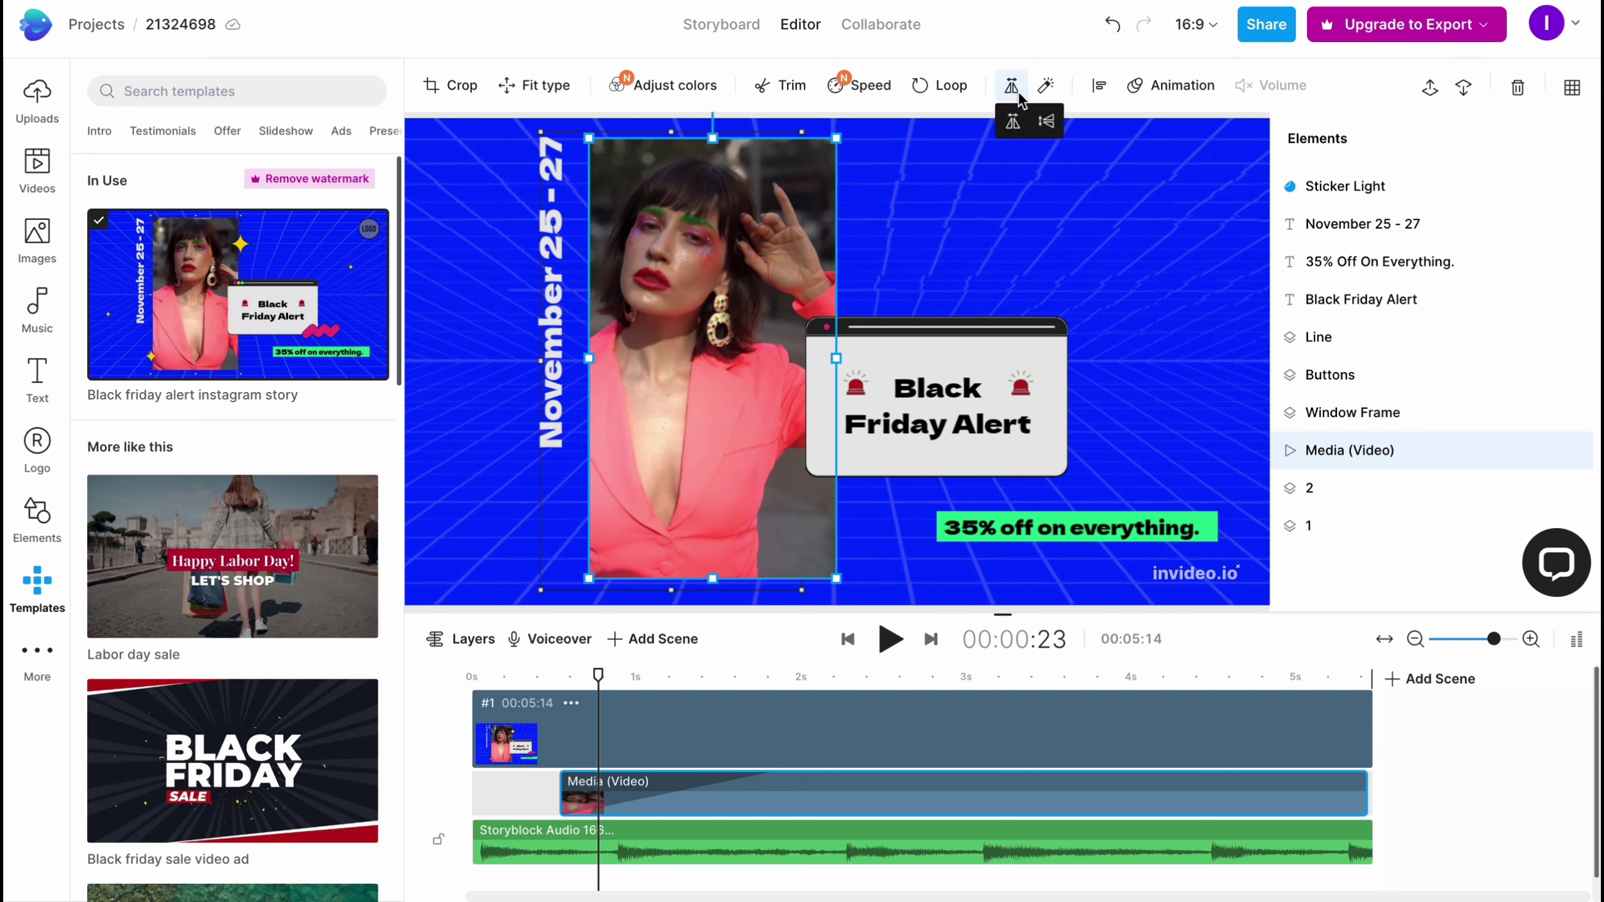
pyautogui.click(1043, 124)
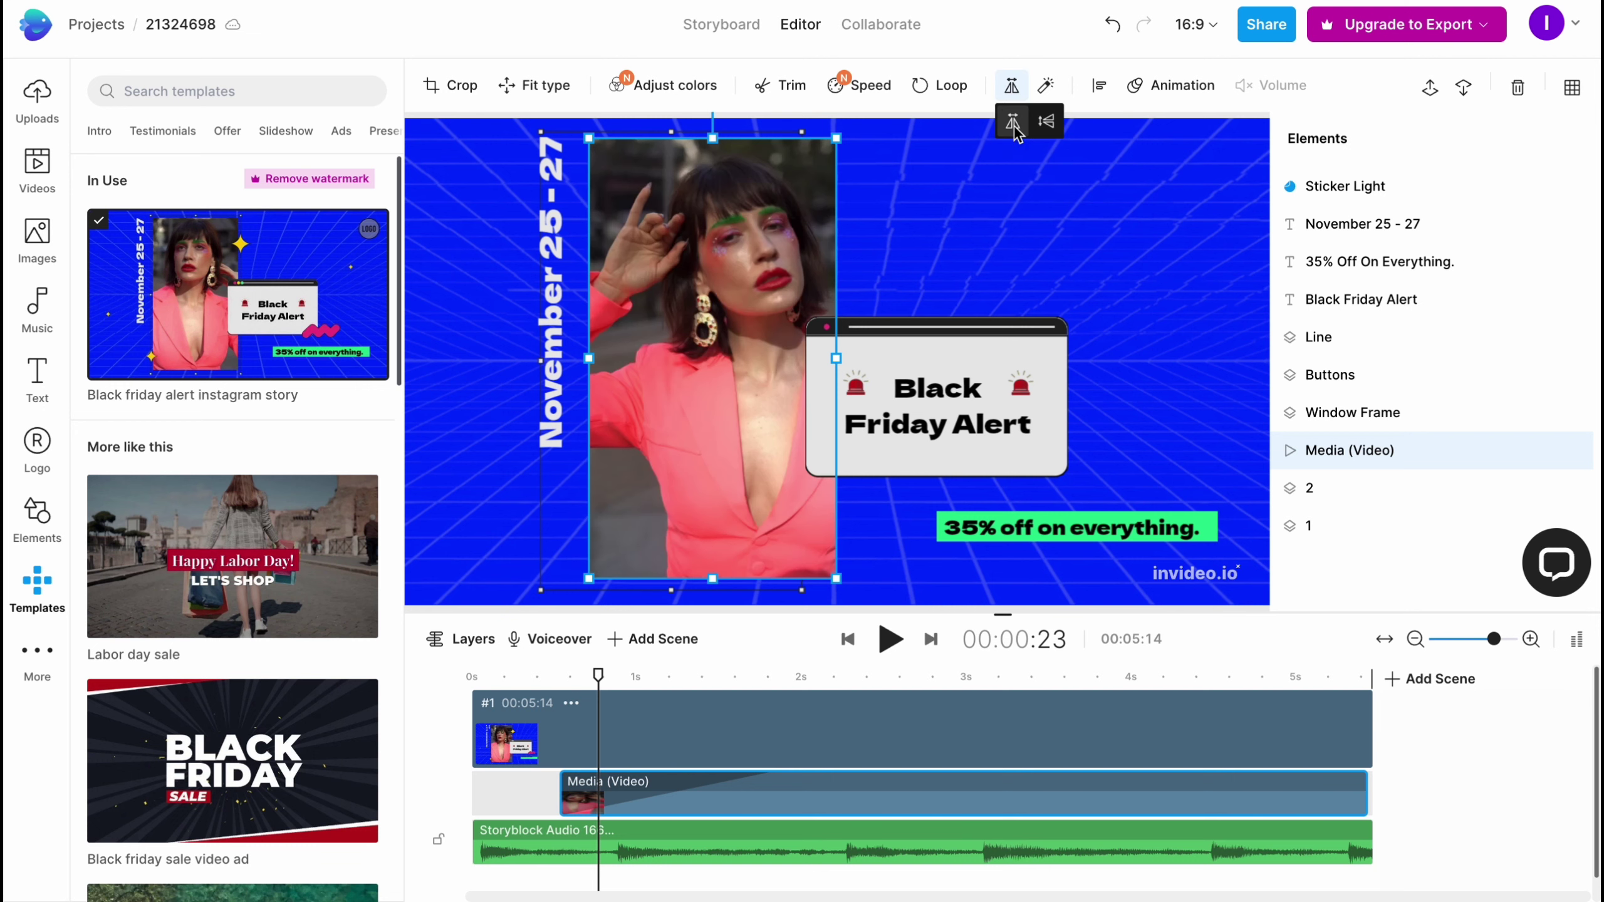
pyautogui.click(1045, 126)
pyautogui.click(1045, 127)
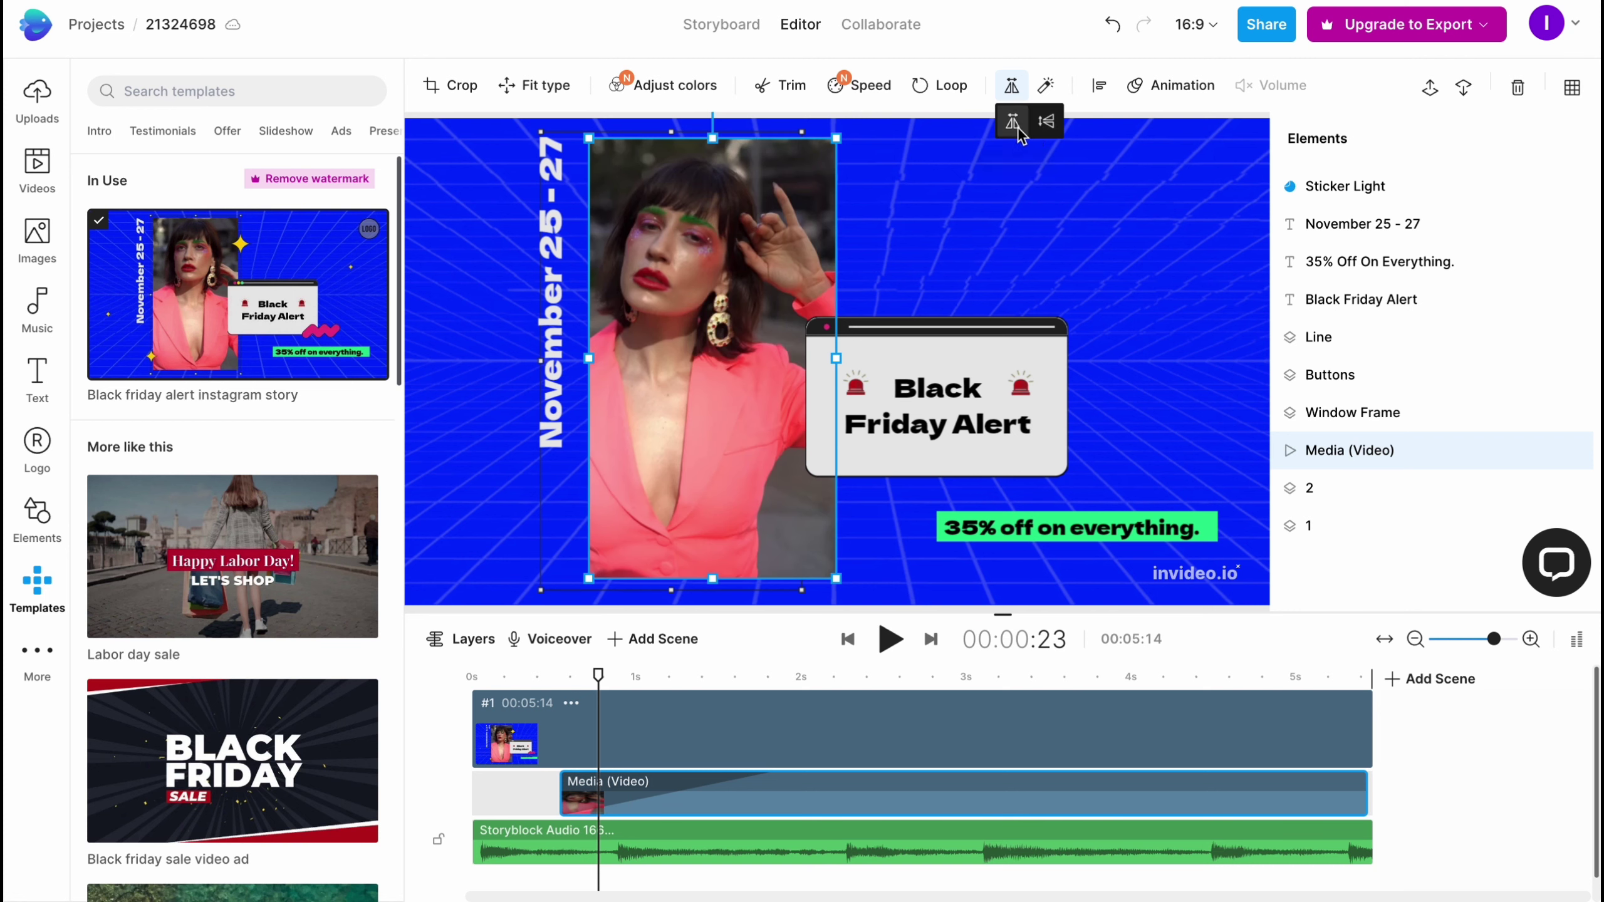
pyautogui.click(951, 93)
pyautogui.click(951, 92)
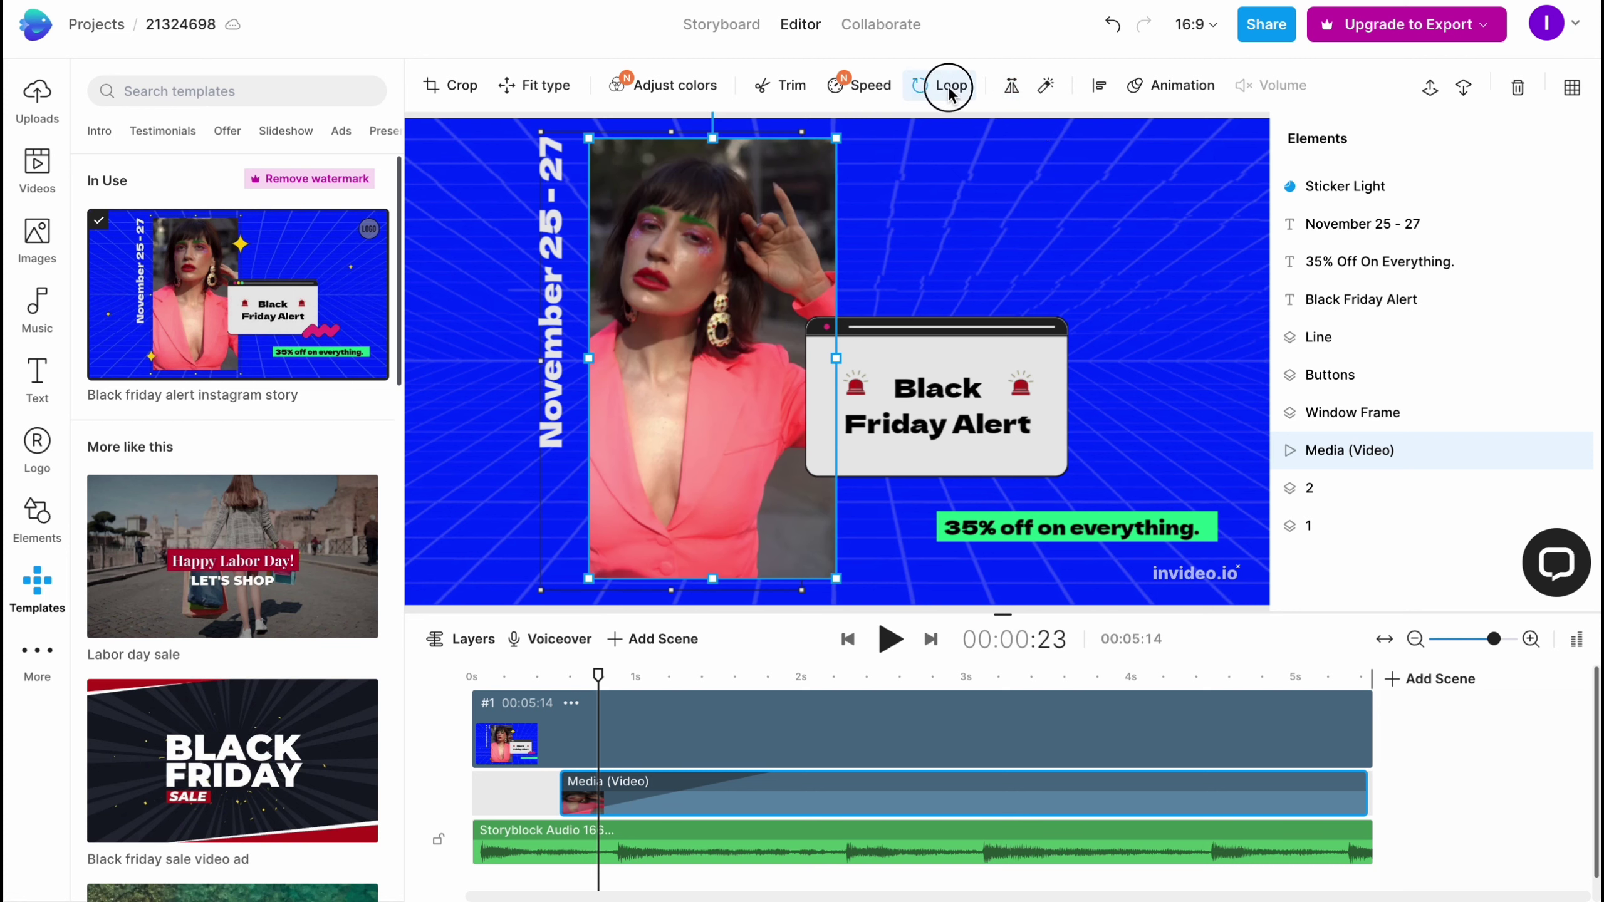
# - Set the Media (Video) clip's speed to 2 and play the scene from its start to 00:02:01
pyautogui.click(859, 88)
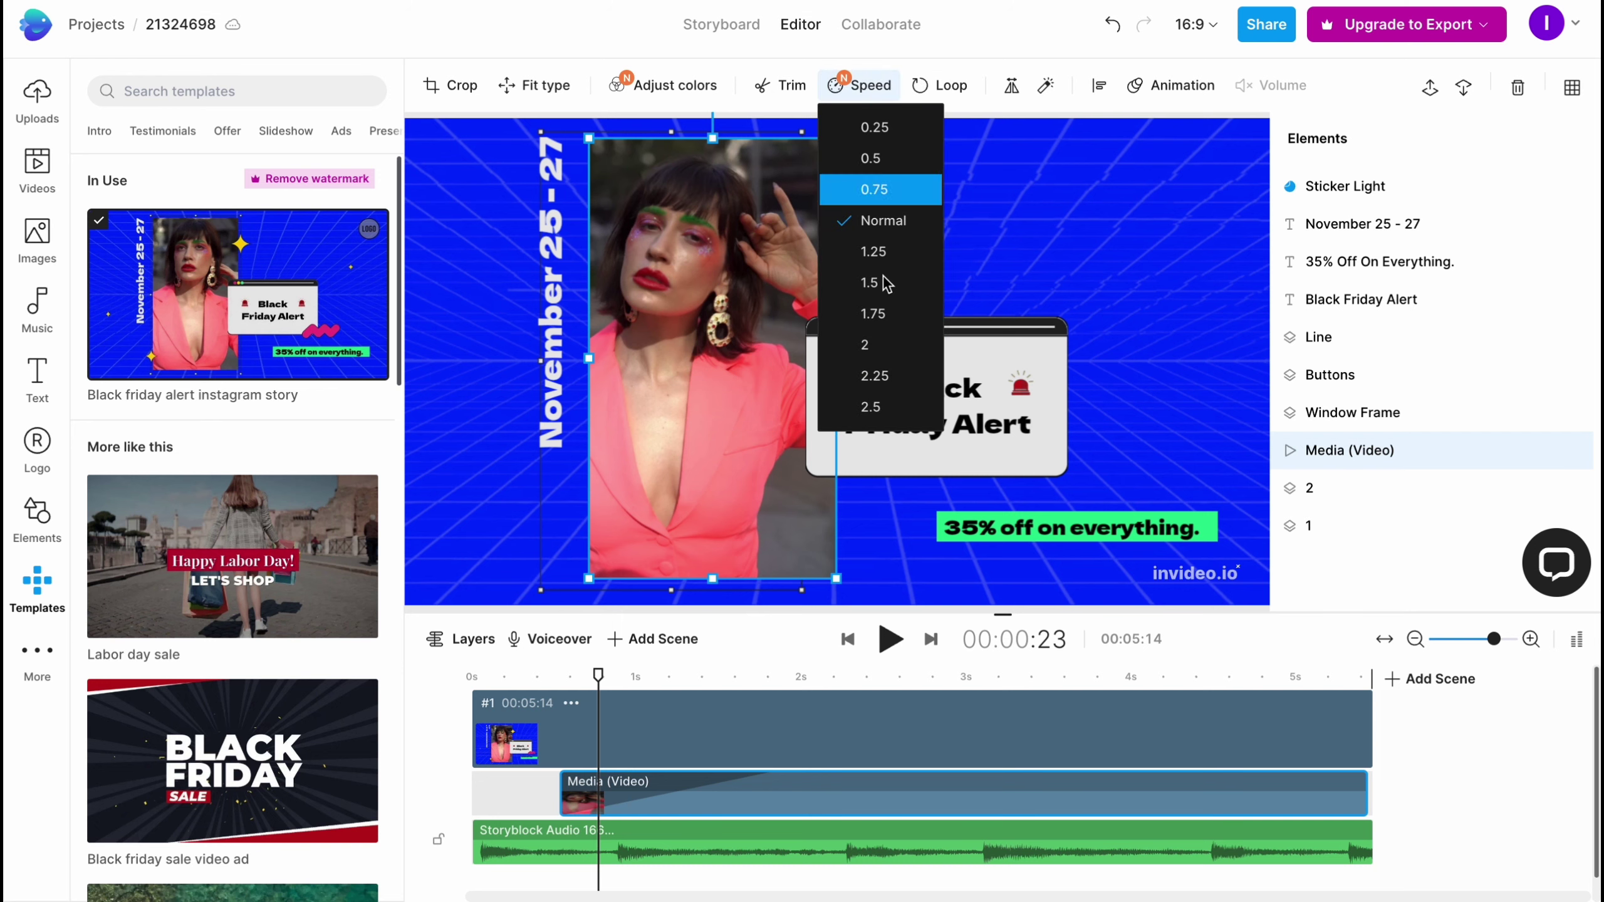
pyautogui.click(881, 345)
pyautogui.press('space')
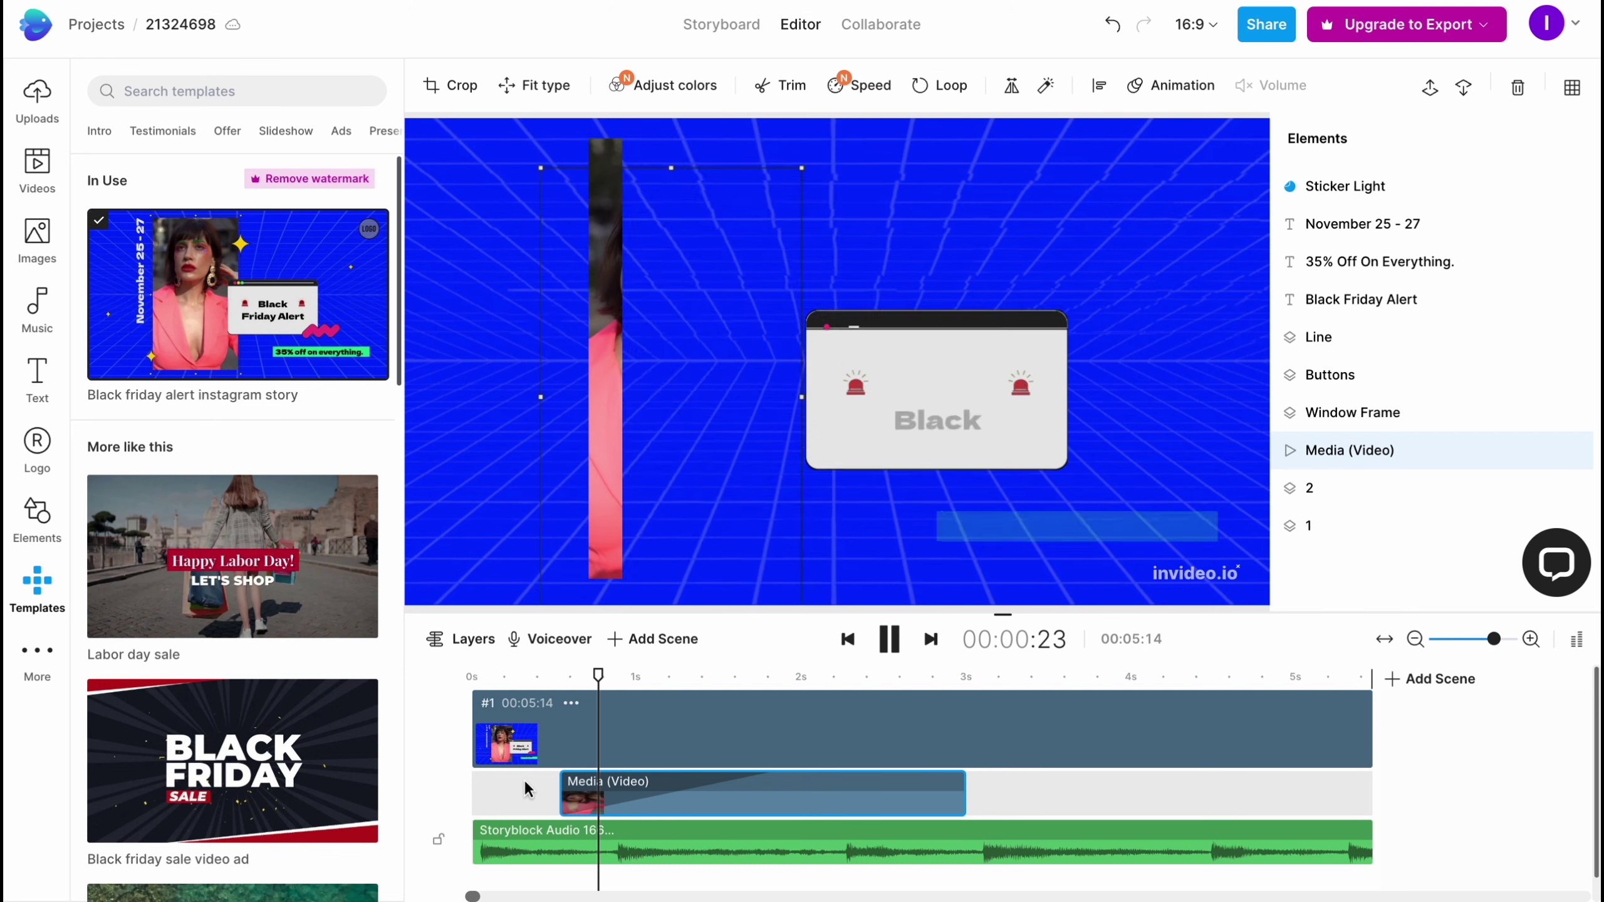
pyautogui.click(466, 671)
pyautogui.click(462, 673)
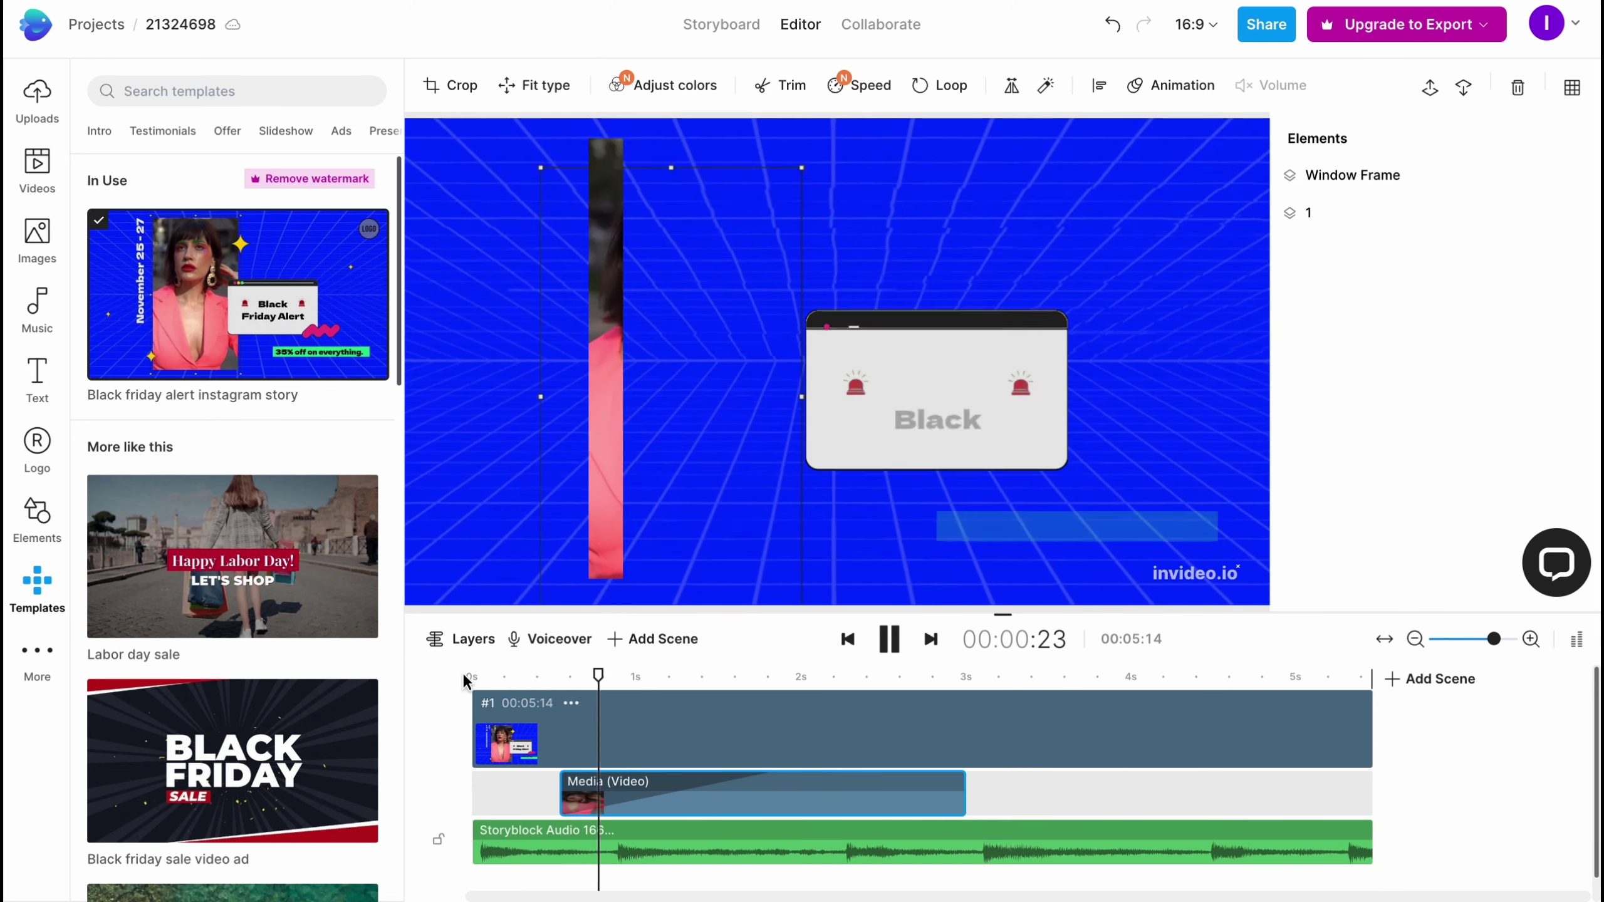
pyautogui.press('space')
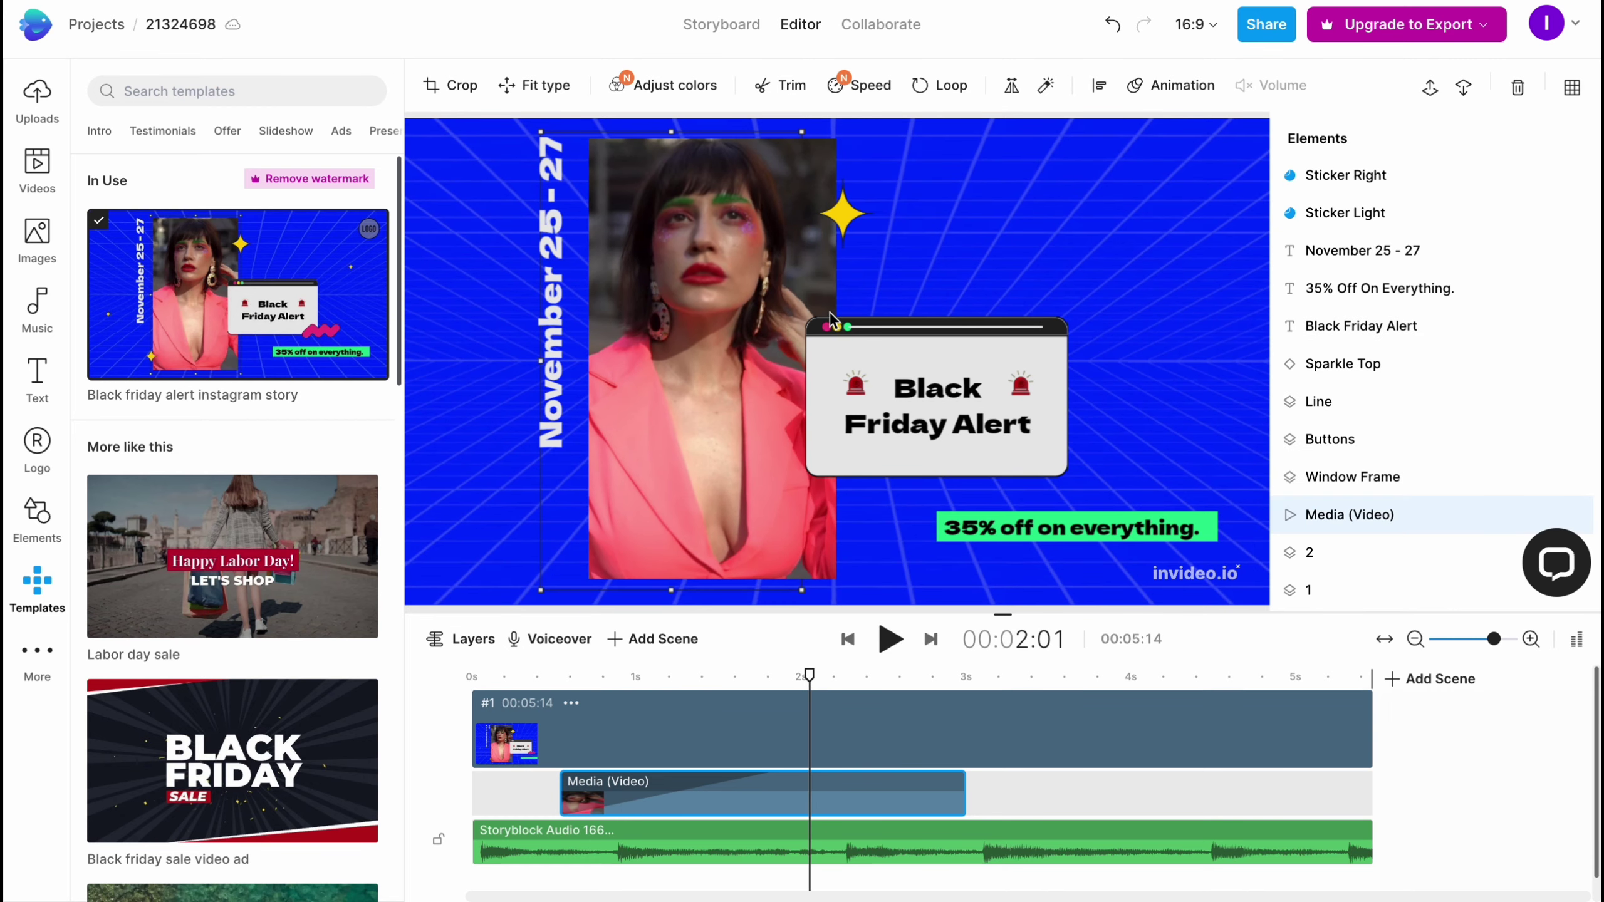
# - Extend the end of the Media (Video) clip's trimmed section to about 11.5 s and apply the trim
pyautogui.click(782, 85)
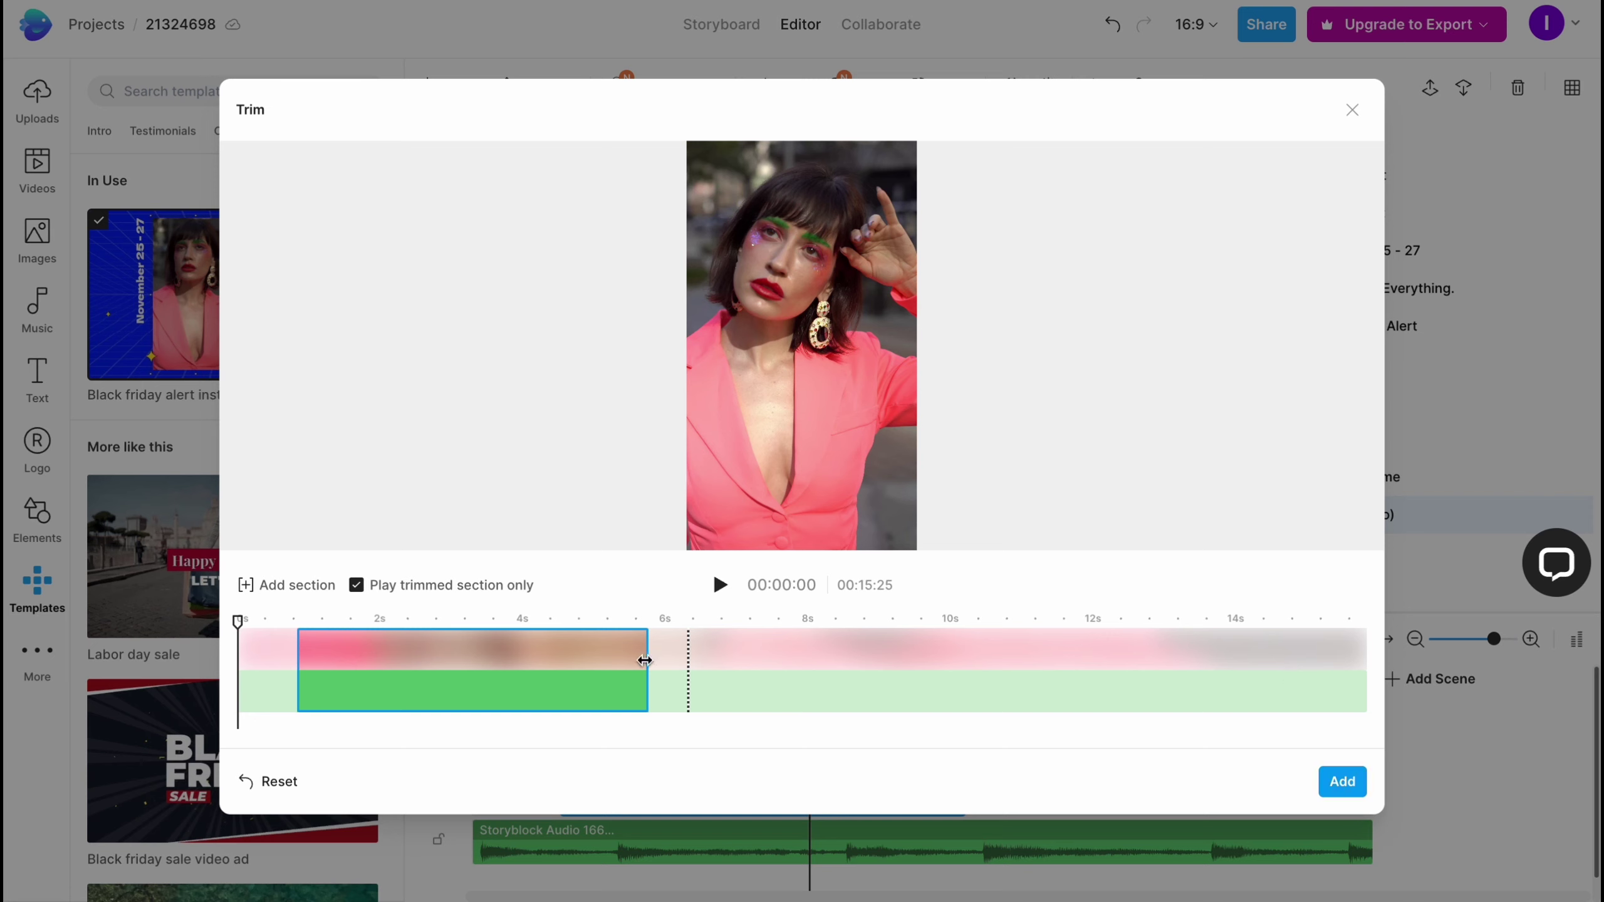
pyautogui.moveTo(645, 661); pyautogui.dragTo(1060, 661)
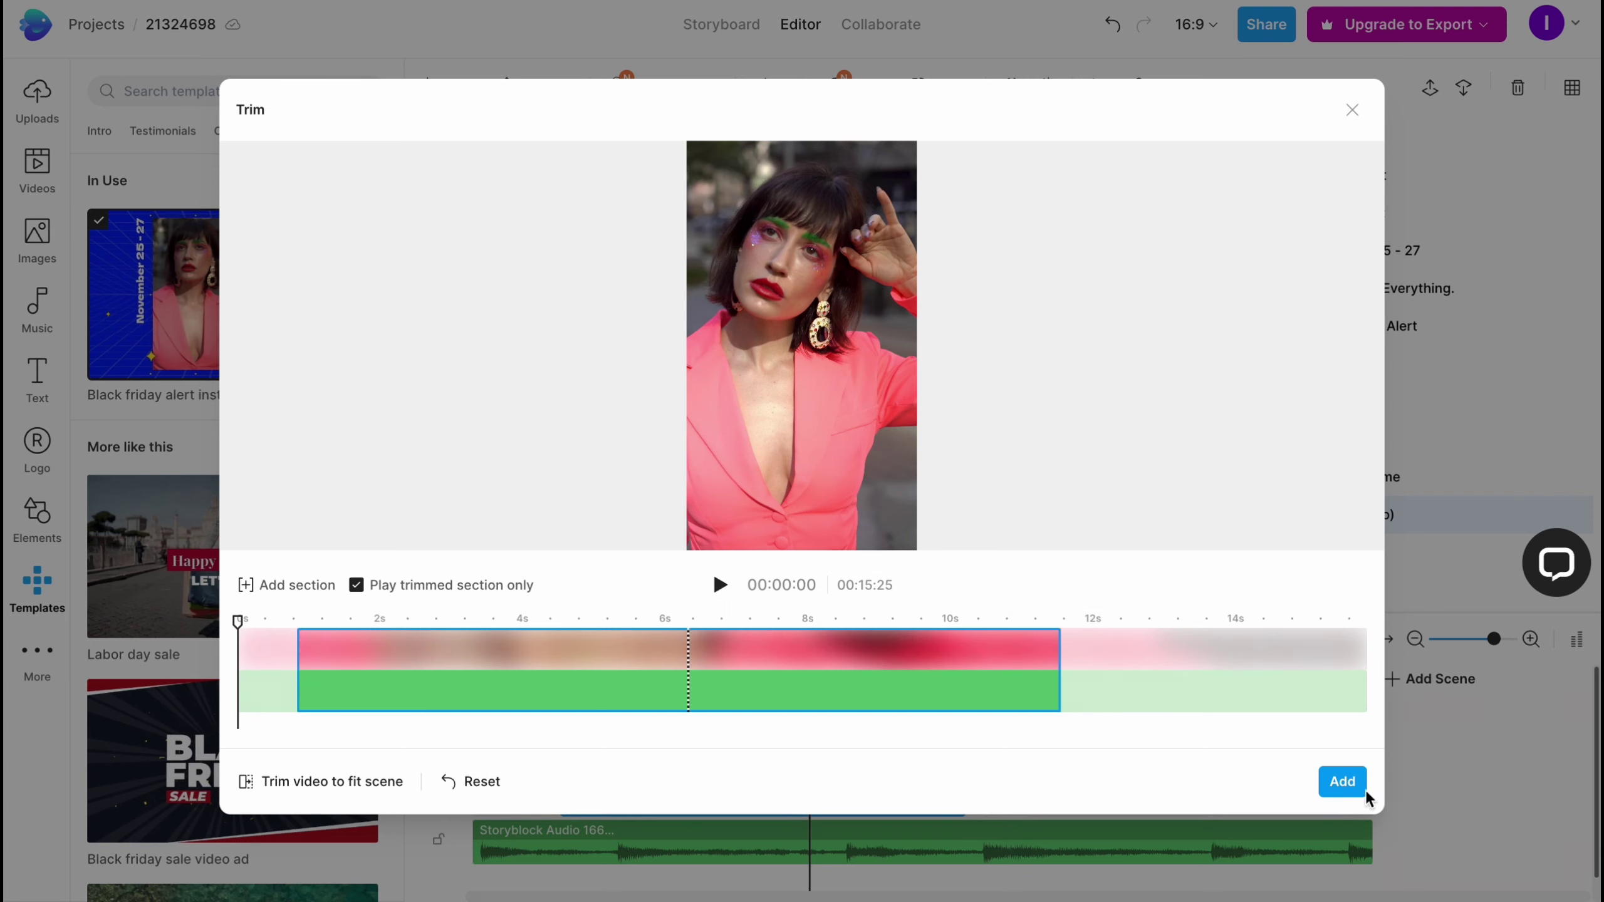
pyautogui.click(1341, 780)
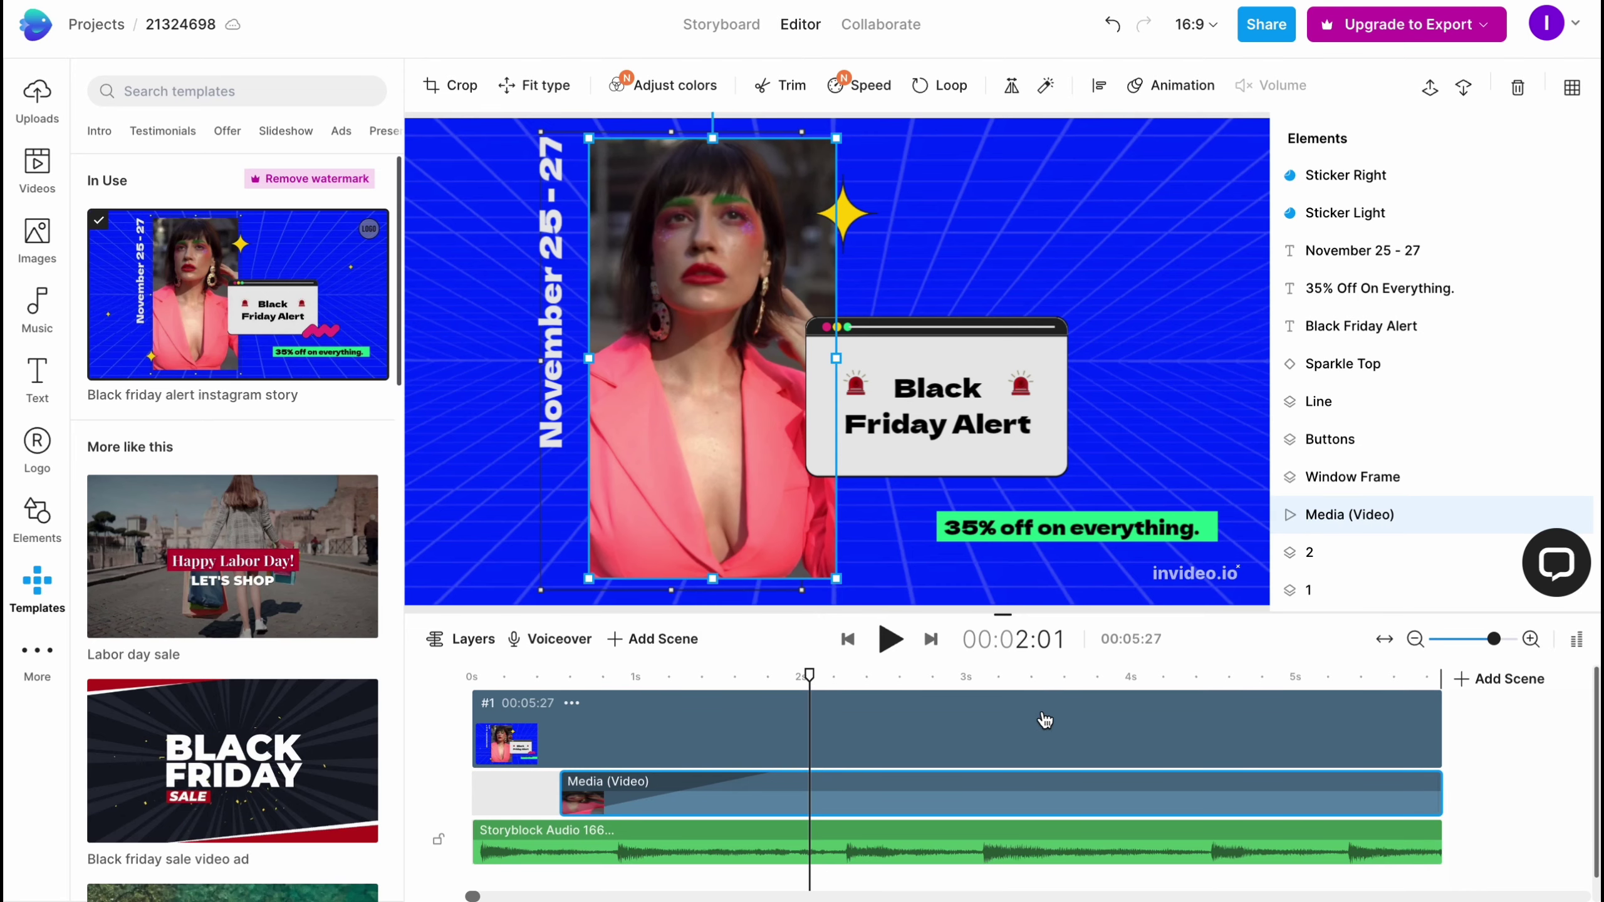
# - View the video clip's fit type and crop options, leaving the crop settings unapplied
pyautogui.click(529, 95)
pyautogui.click(527, 95)
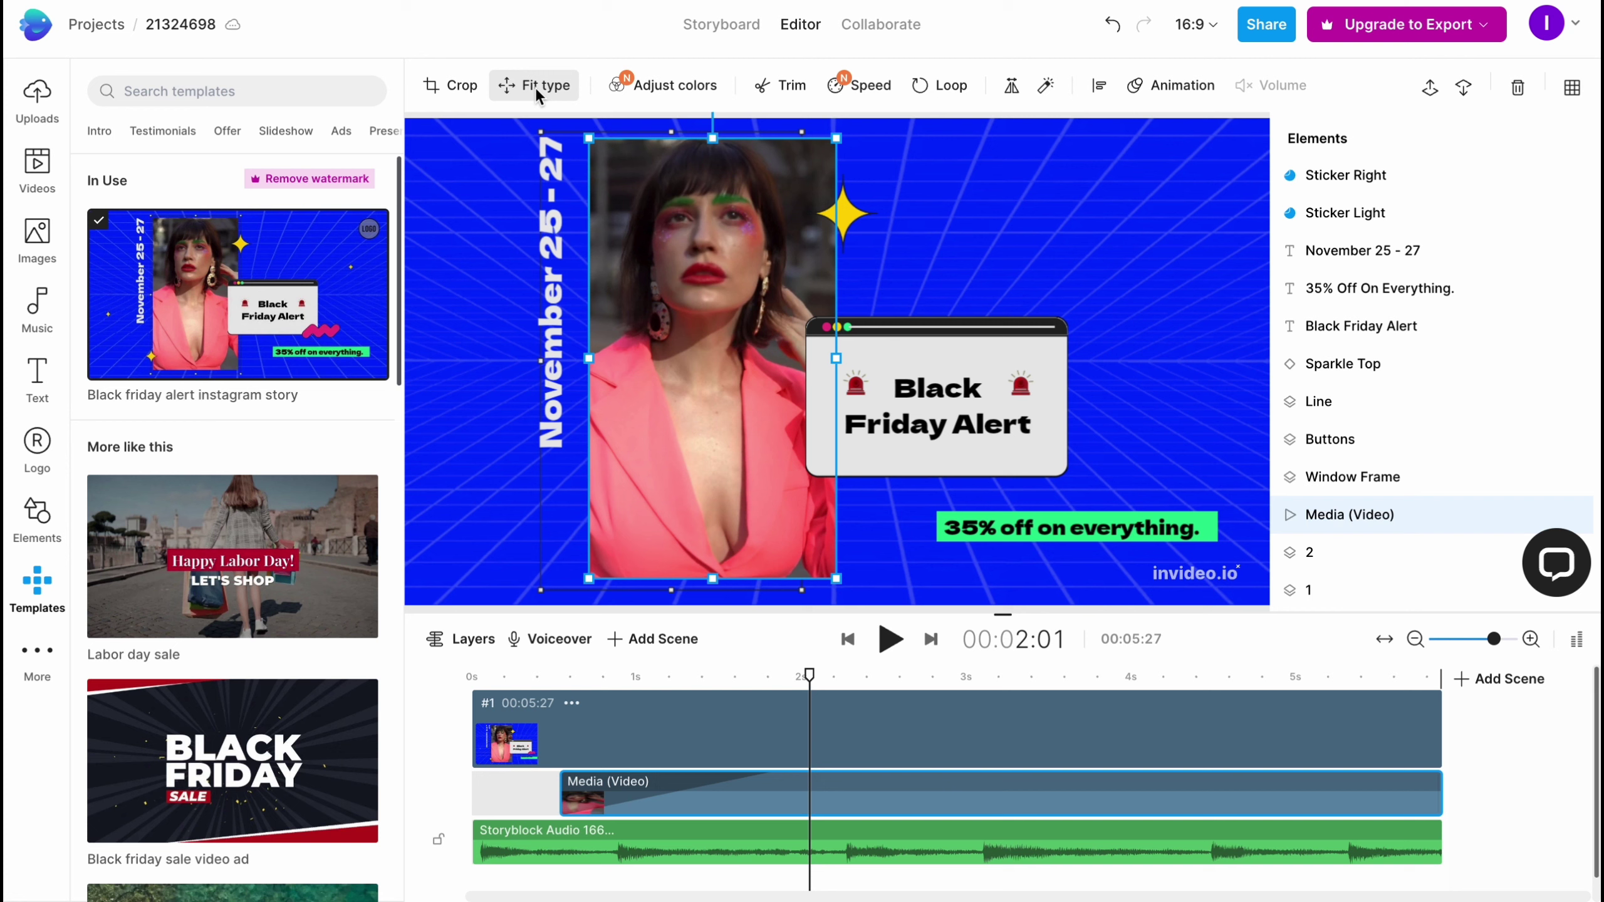
pyautogui.click(470, 94)
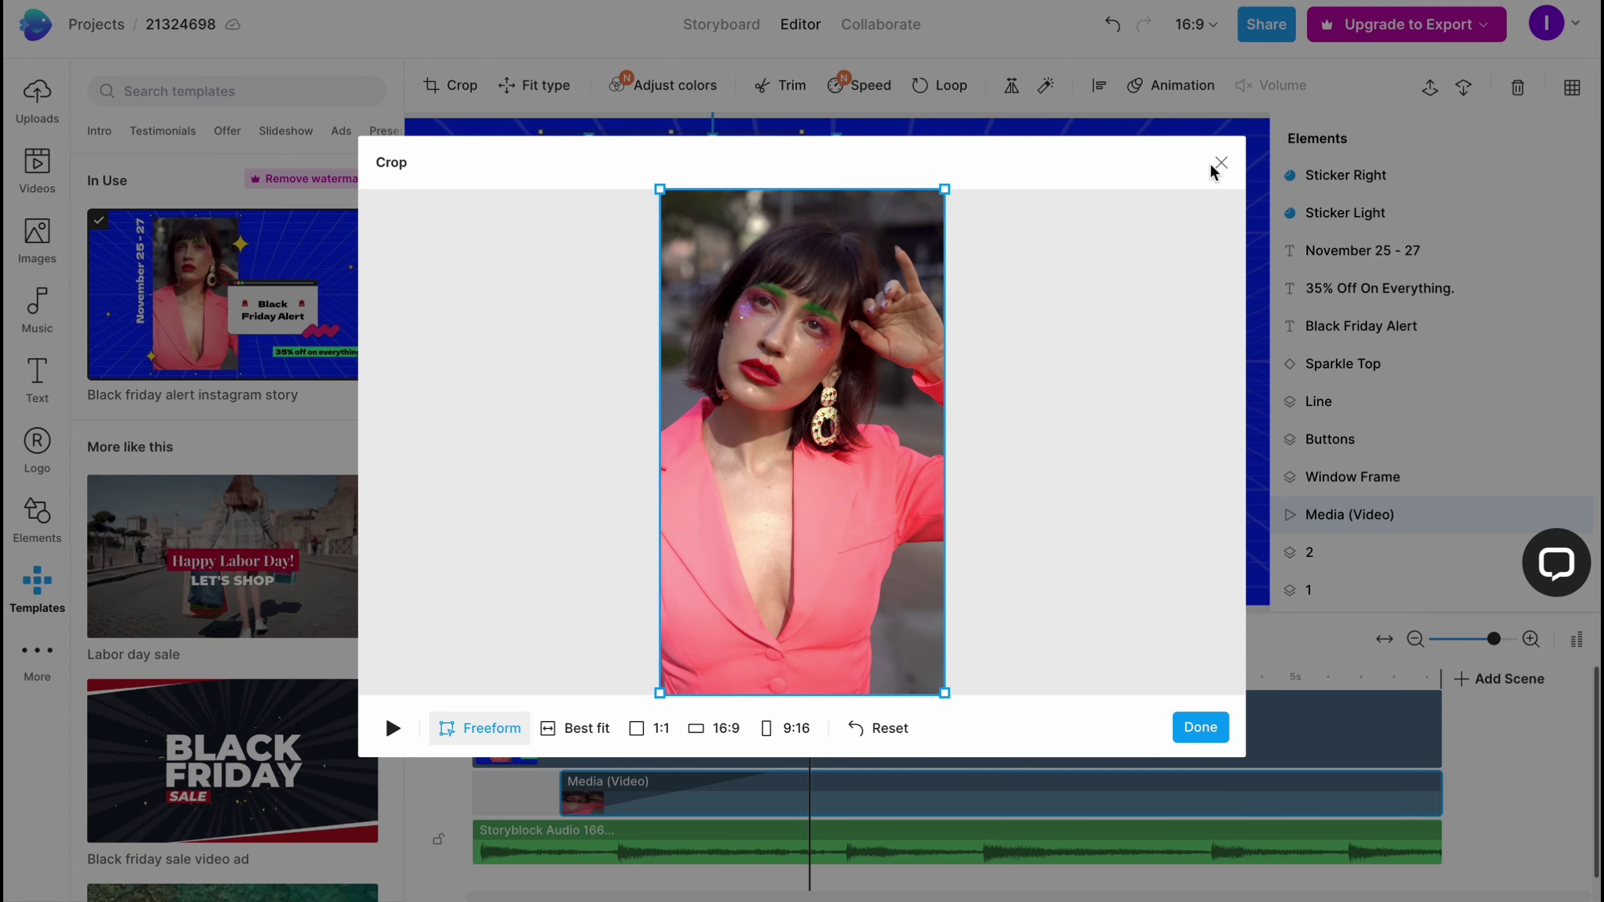
pyautogui.click(1222, 163)
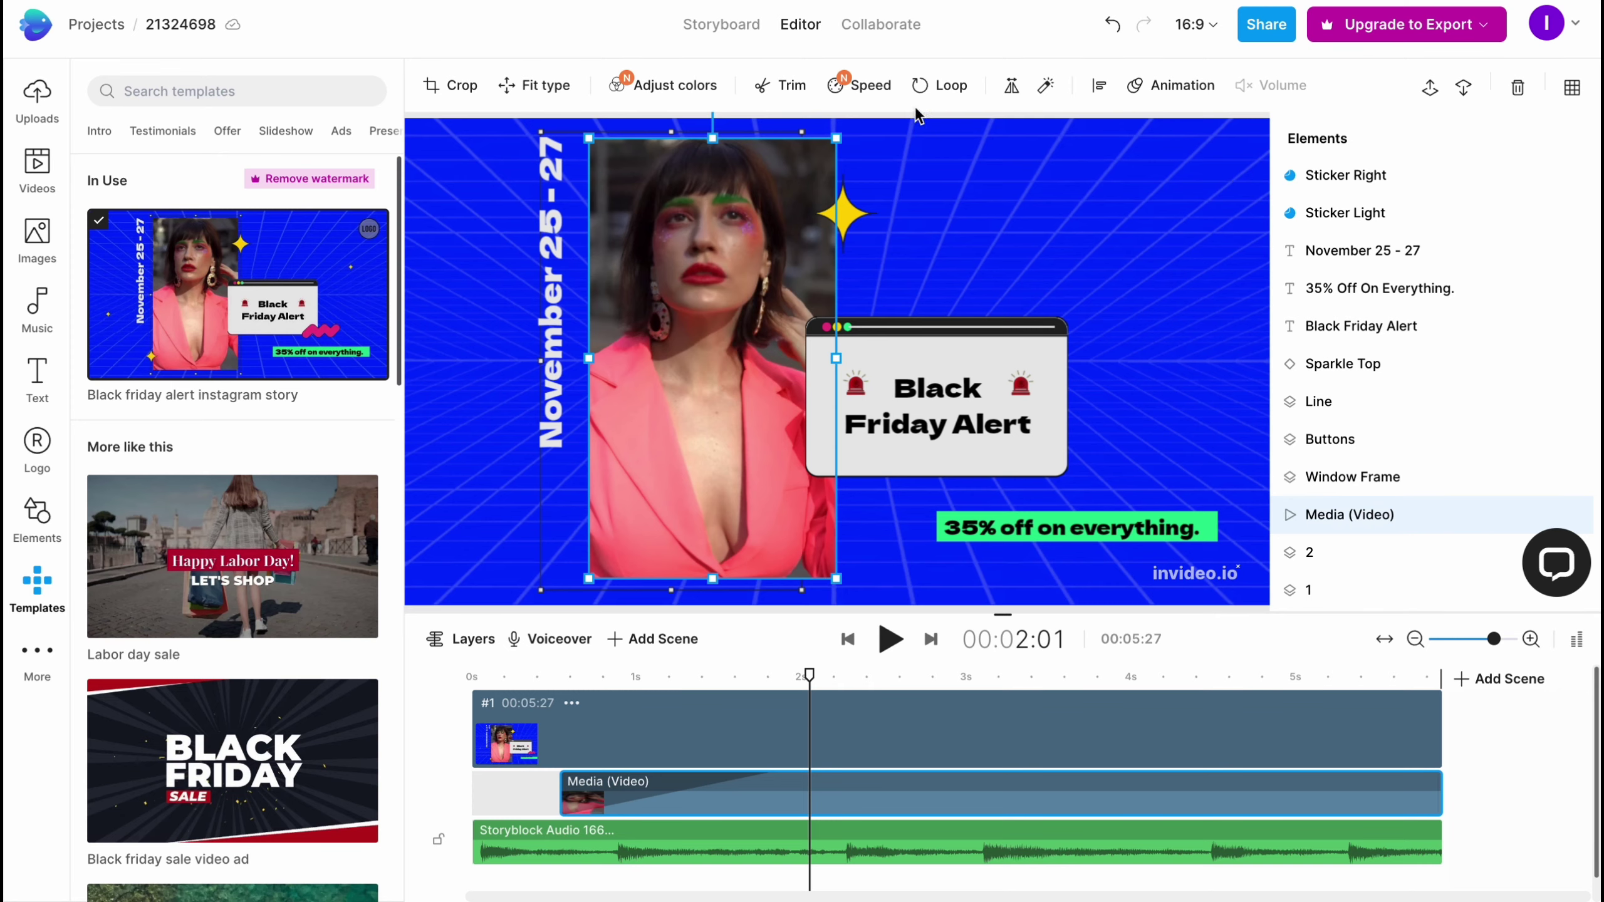
# - Undo the clip's trim and speed changes, and redo the speed change
pyautogui.click(1113, 28)
pyautogui.click(1115, 27)
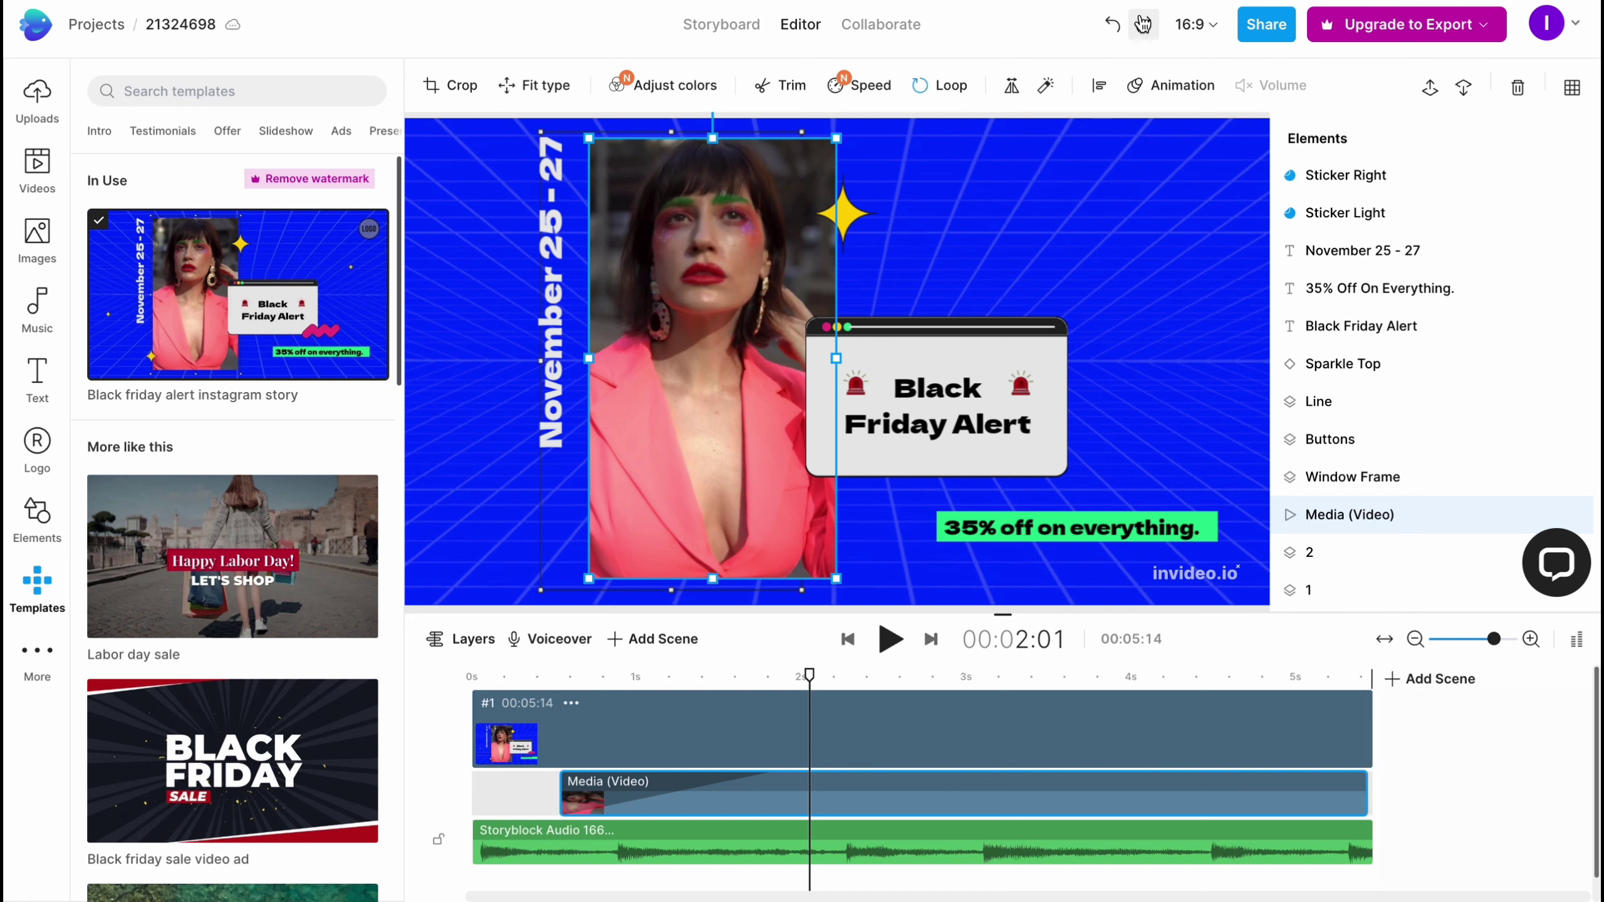
pyautogui.click(1135, 29)
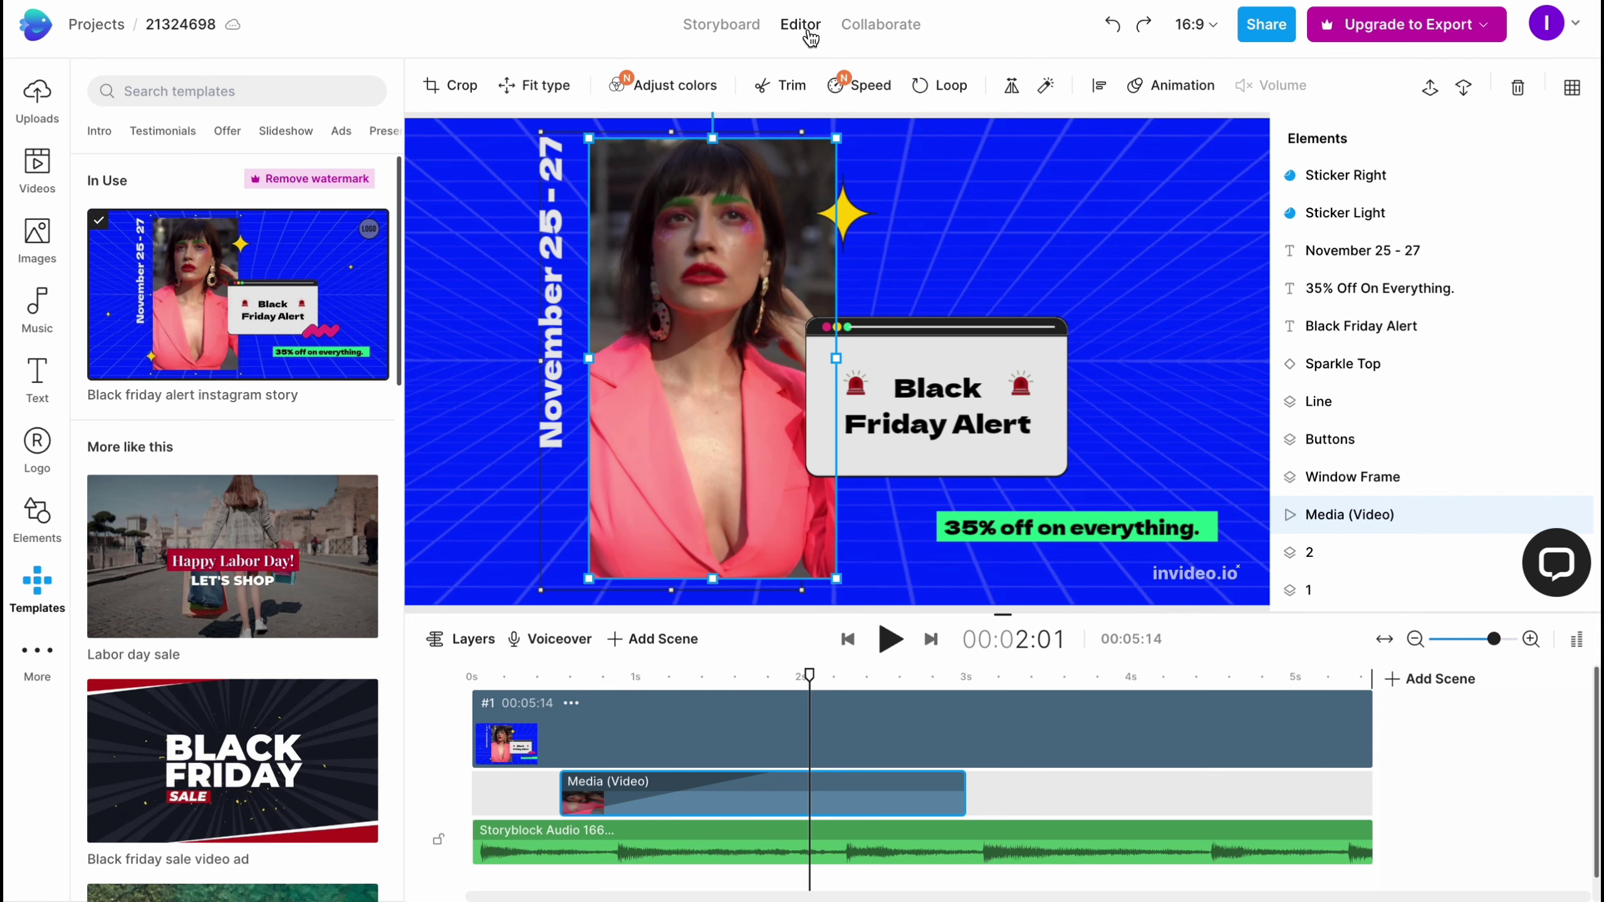
# - View the project in the Storyboard and Collaborate modes, returning to the Editor view
pyautogui.click(742, 28)
pyautogui.click(801, 25)
pyautogui.click(875, 25)
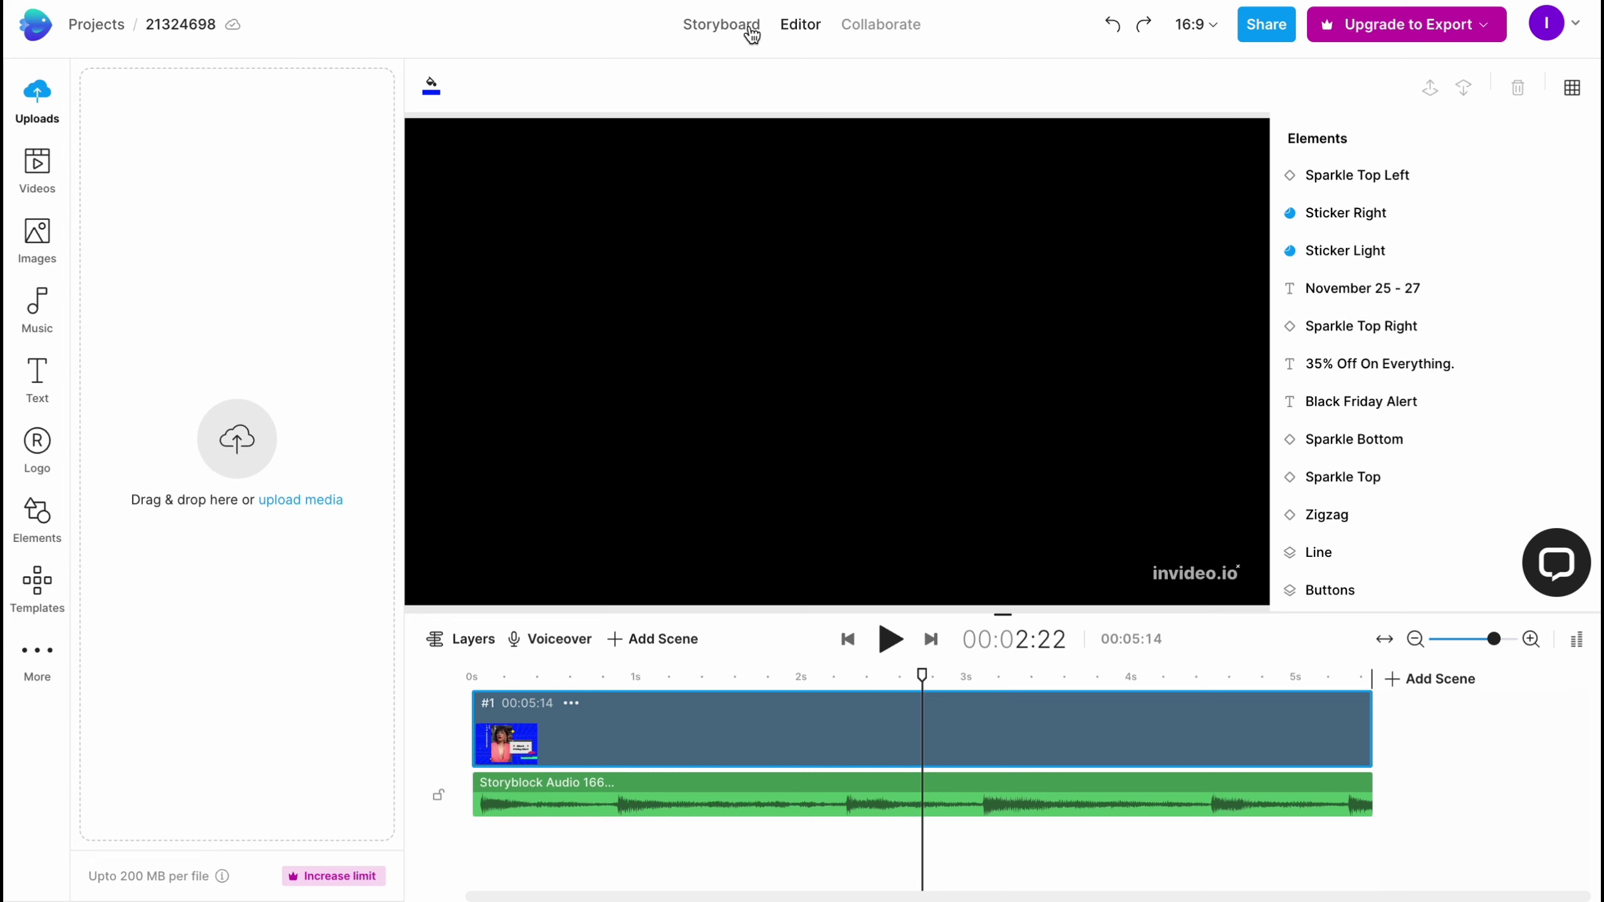
pyautogui.click(743, 27)
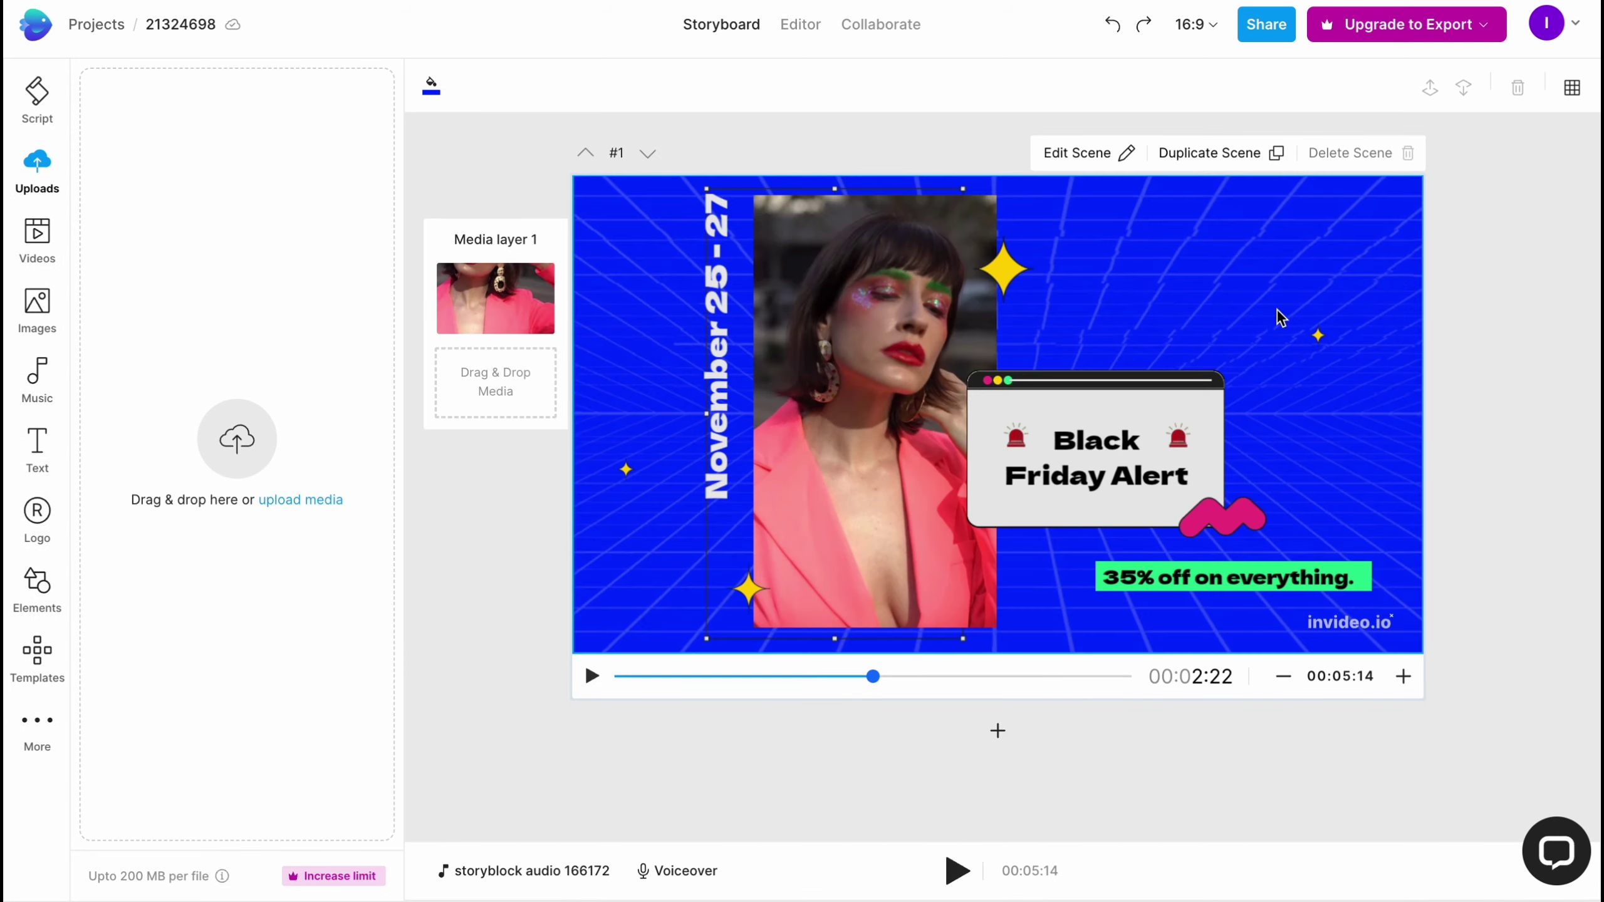
pyautogui.click(804, 25)
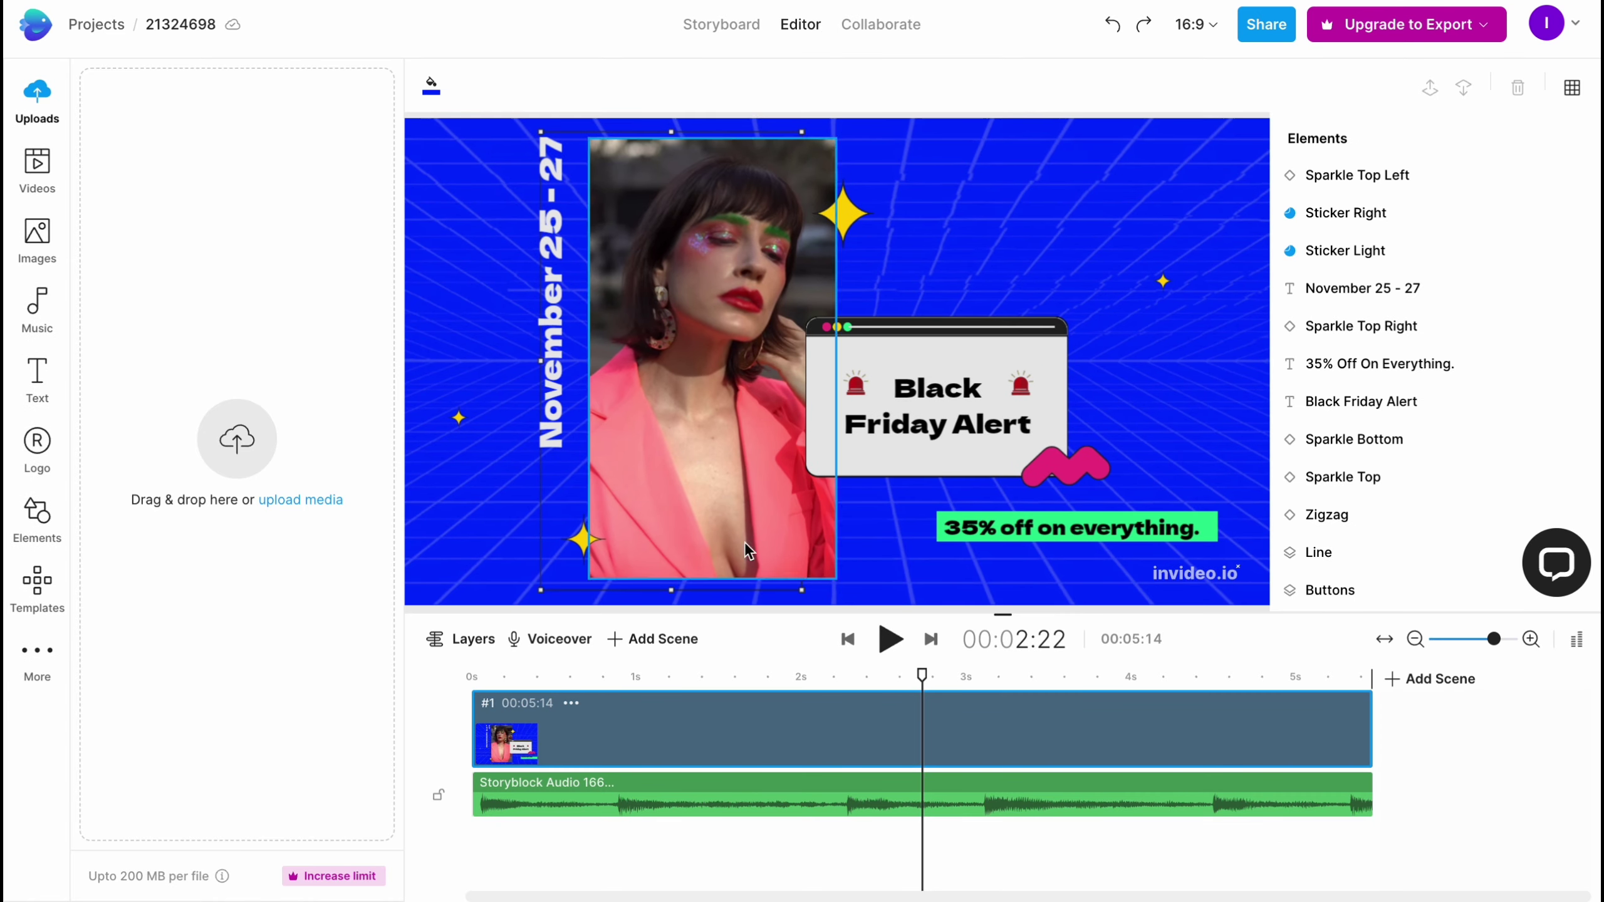
pyautogui.click(900, 28)
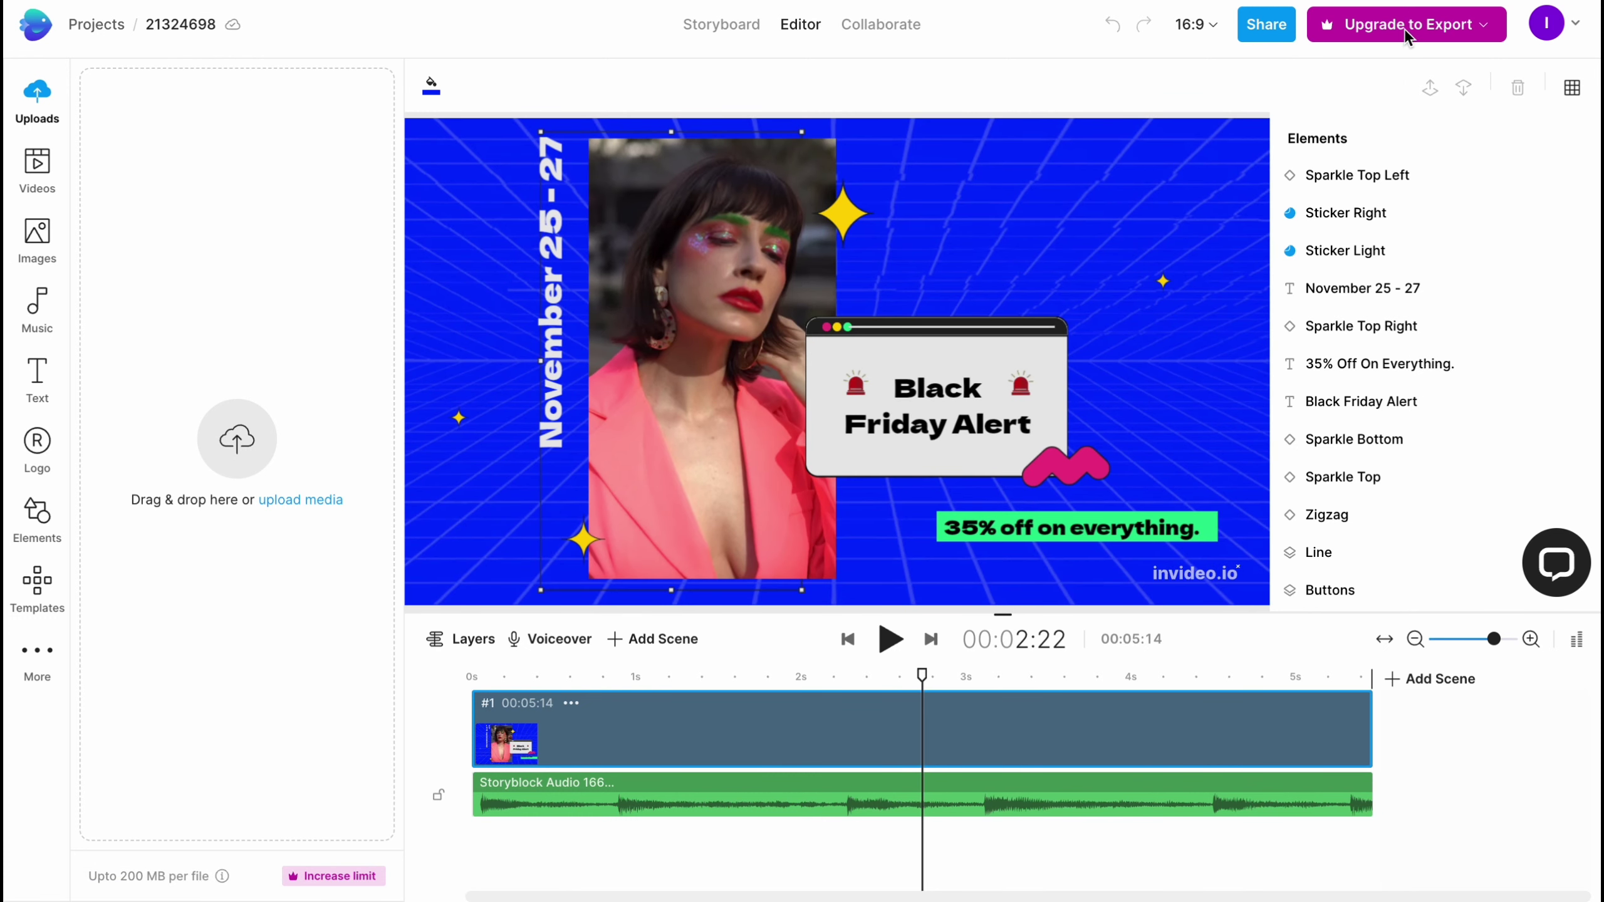
# - View the 720p and 1080p export quality options, keep 1080p selected and open the upgrade plans for exporting
pyautogui.click(1477, 26)
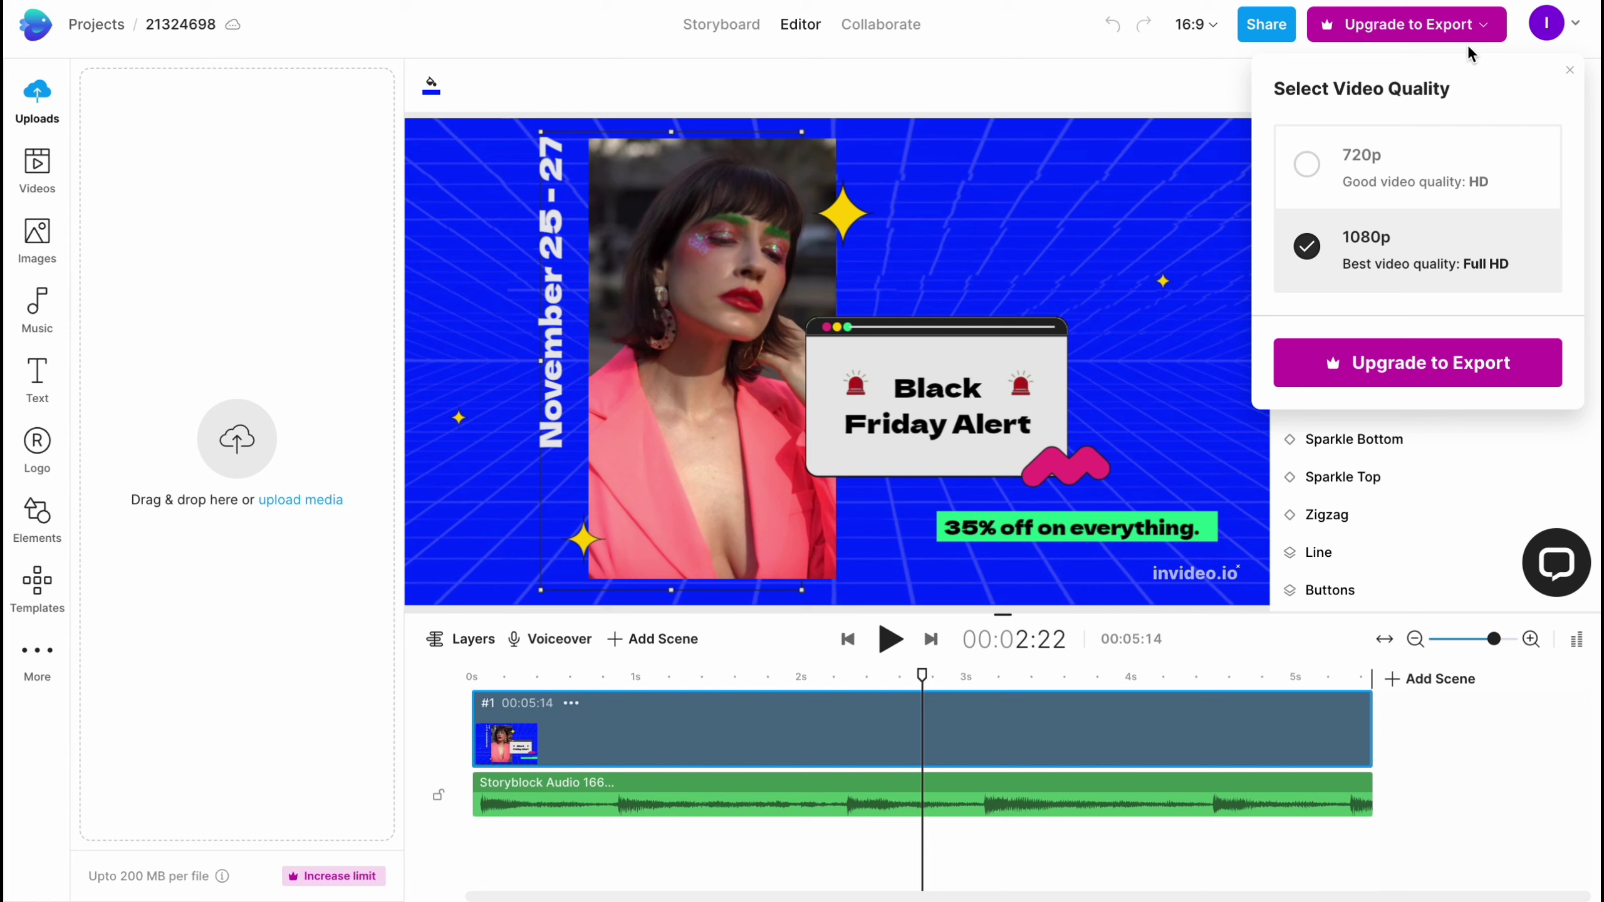
pyautogui.click(1308, 164)
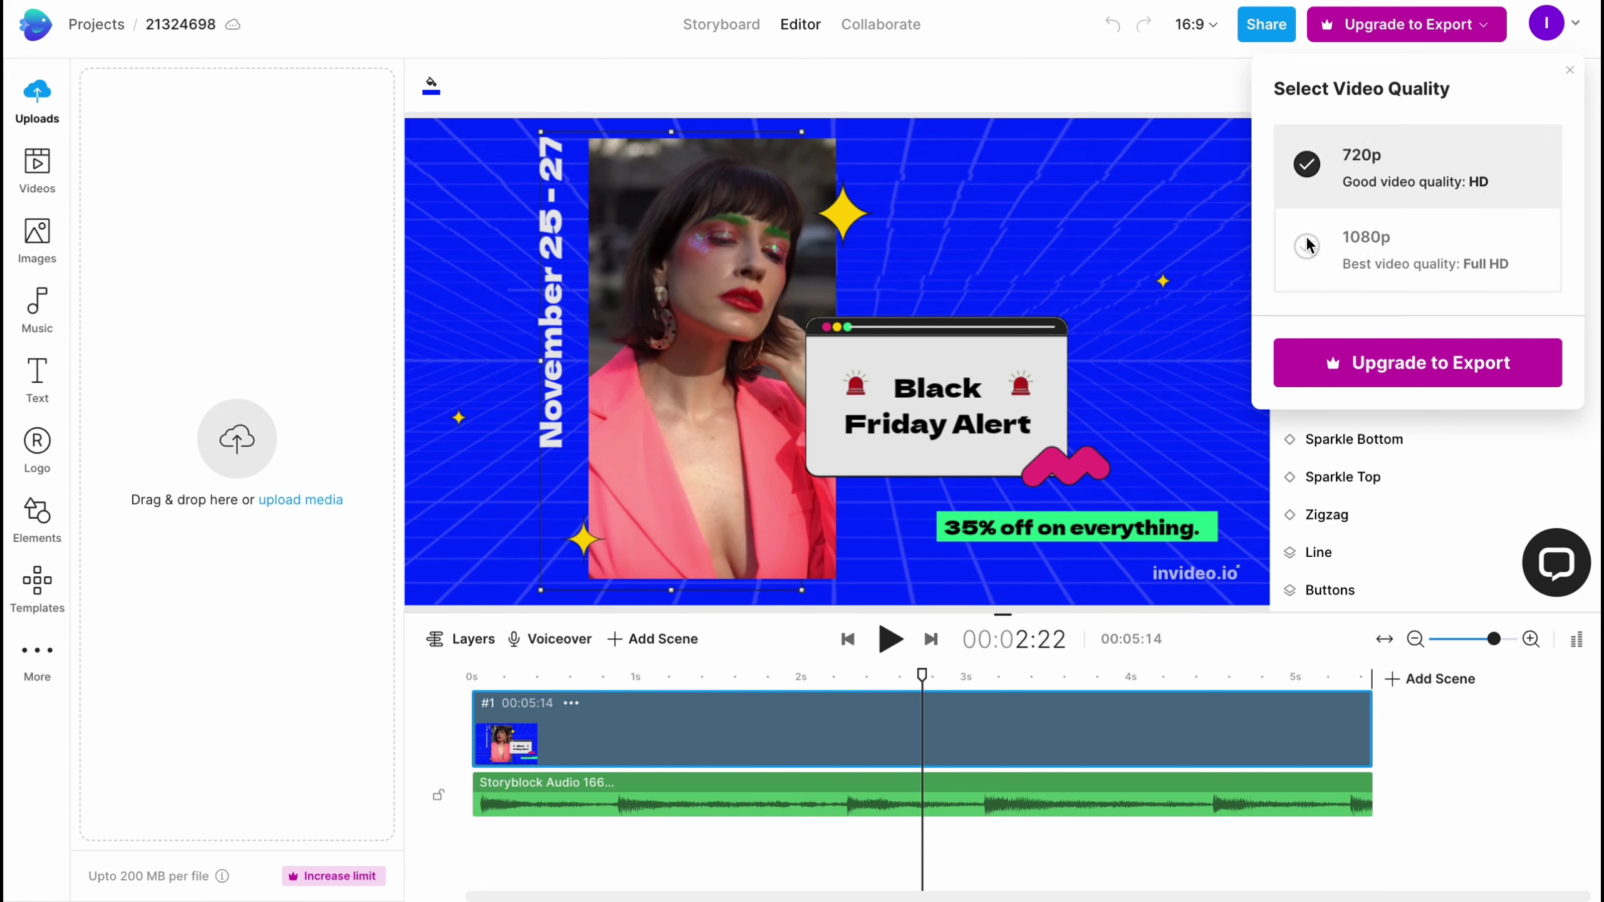
pyautogui.click(1333, 230)
pyautogui.click(1425, 362)
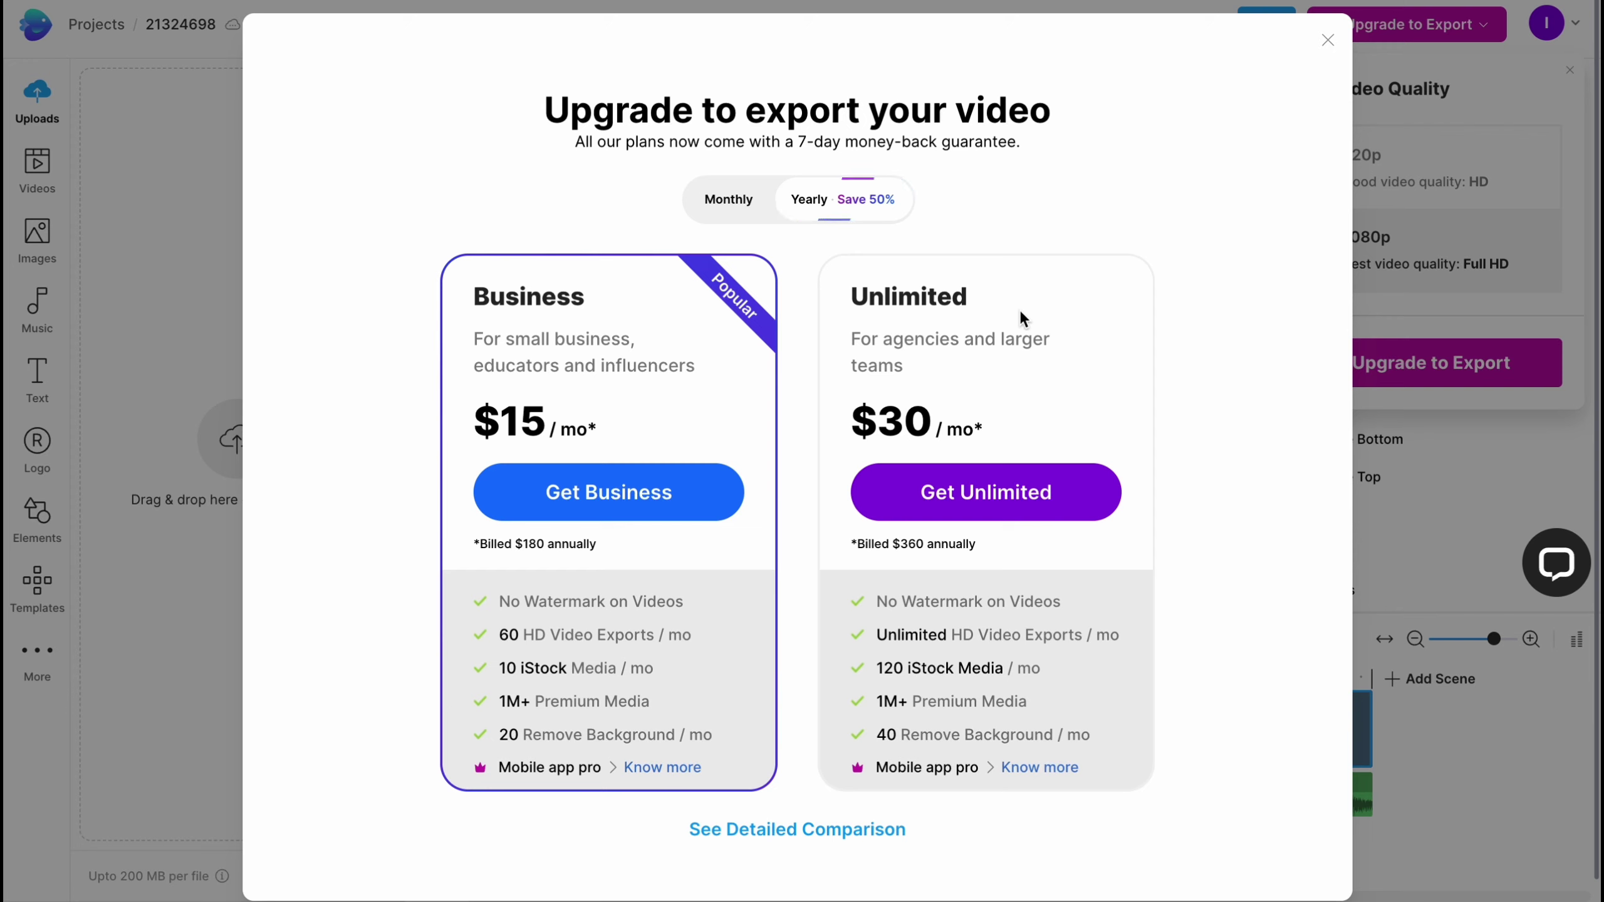
# - Compare the monthly and yearly prices of the Business and Unlimited plans, leaving monthly billing selected
pyautogui.moveTo(471, 297); pyautogui.dragTo(701, 301)
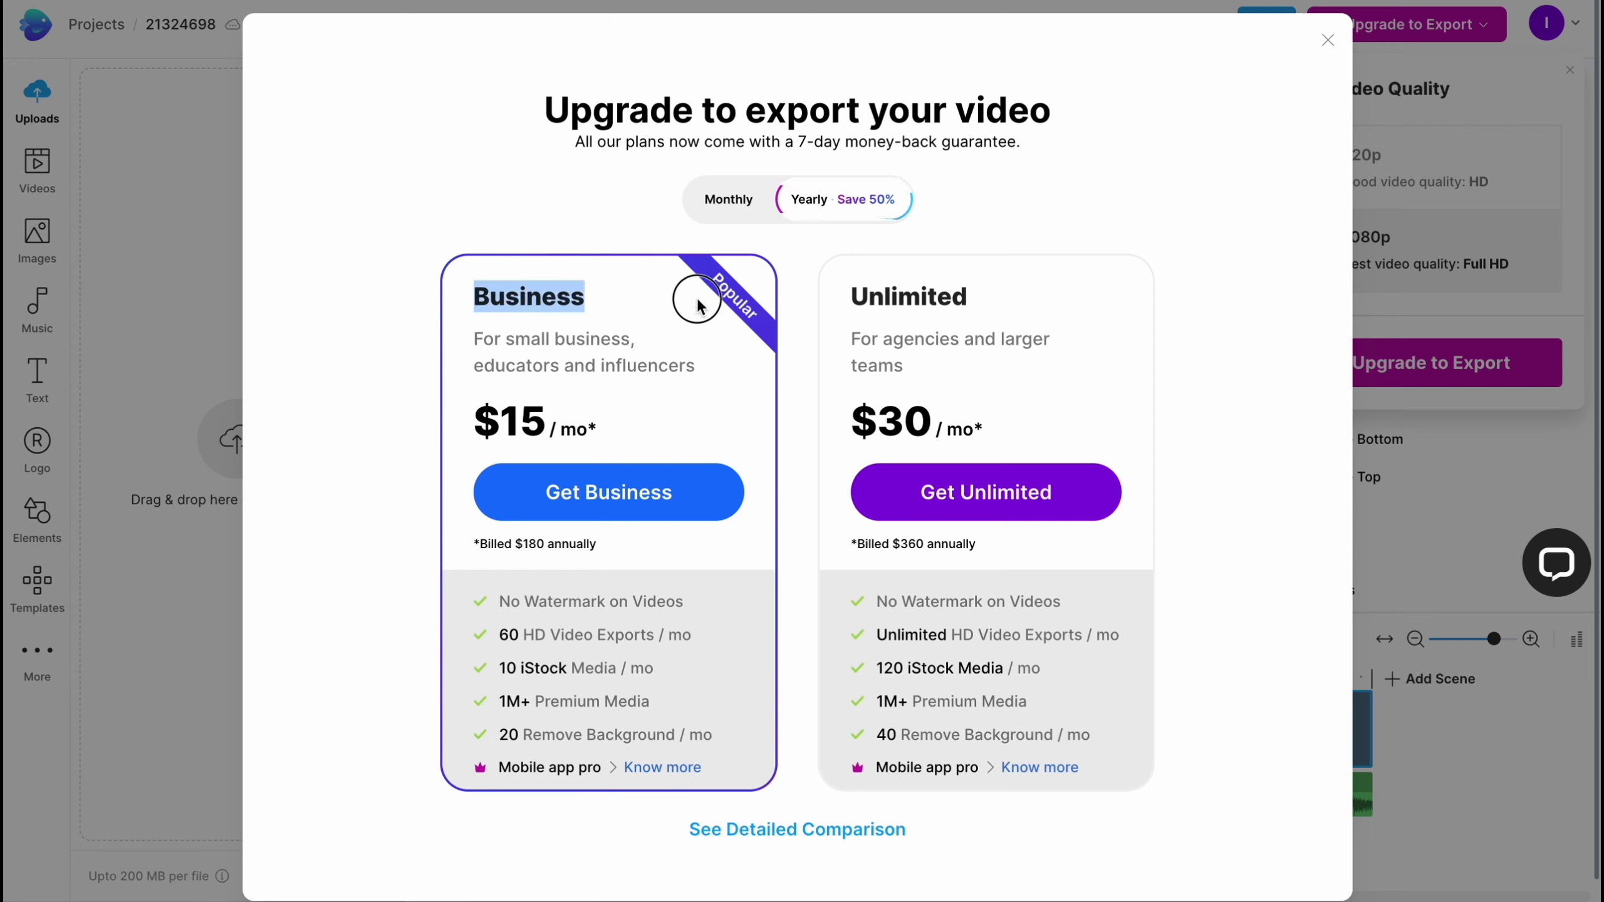
pyautogui.click(727, 203)
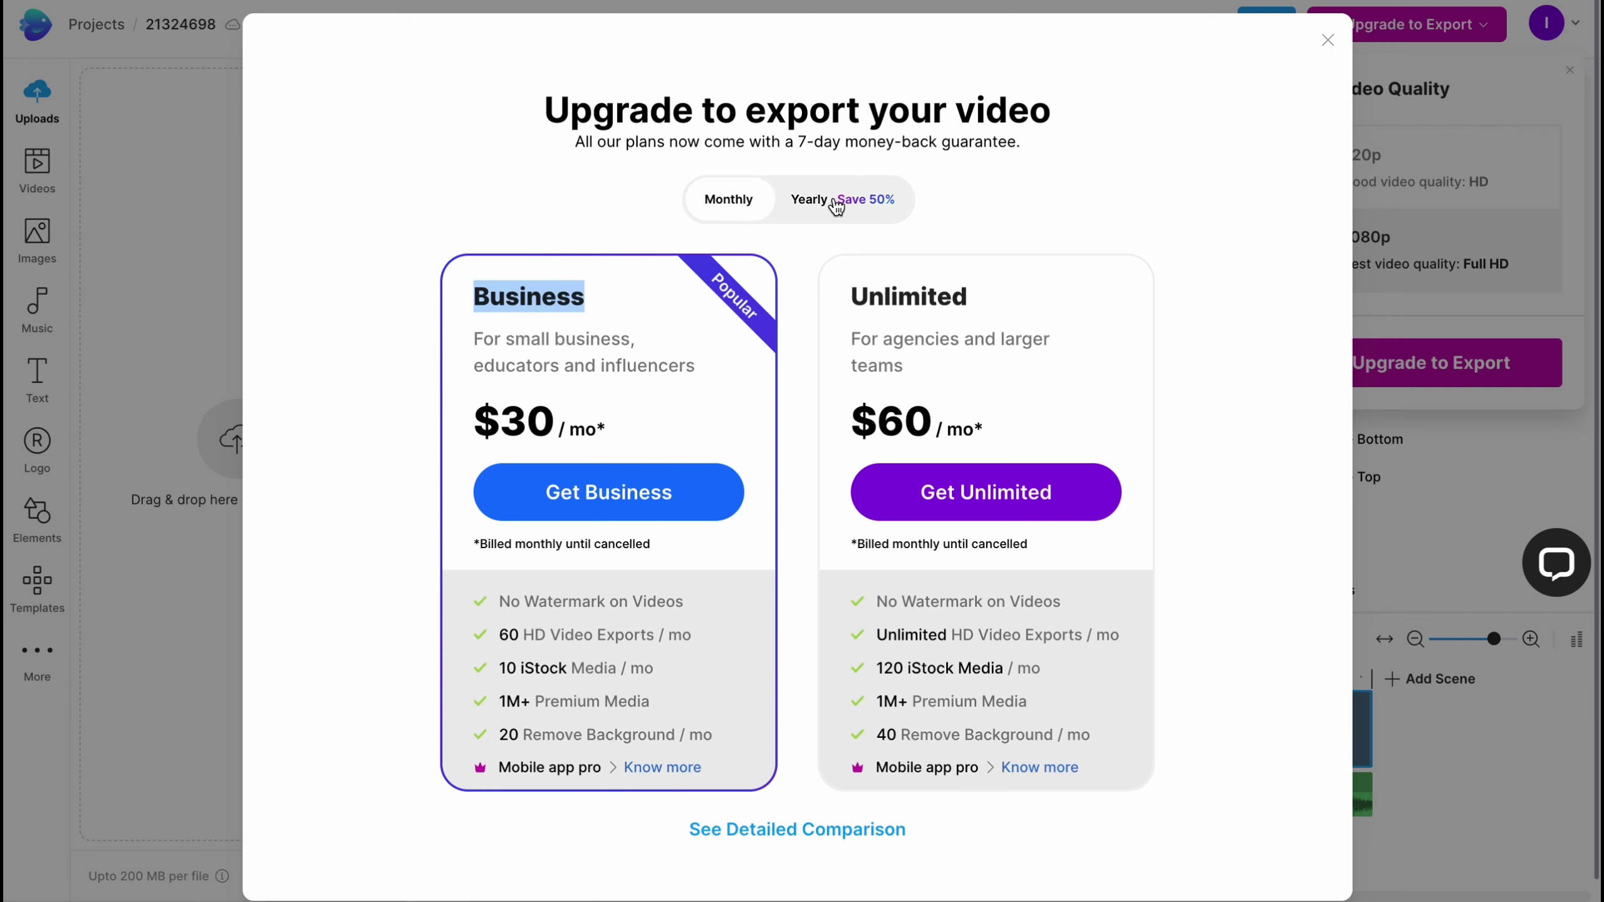
pyautogui.click(821, 205)
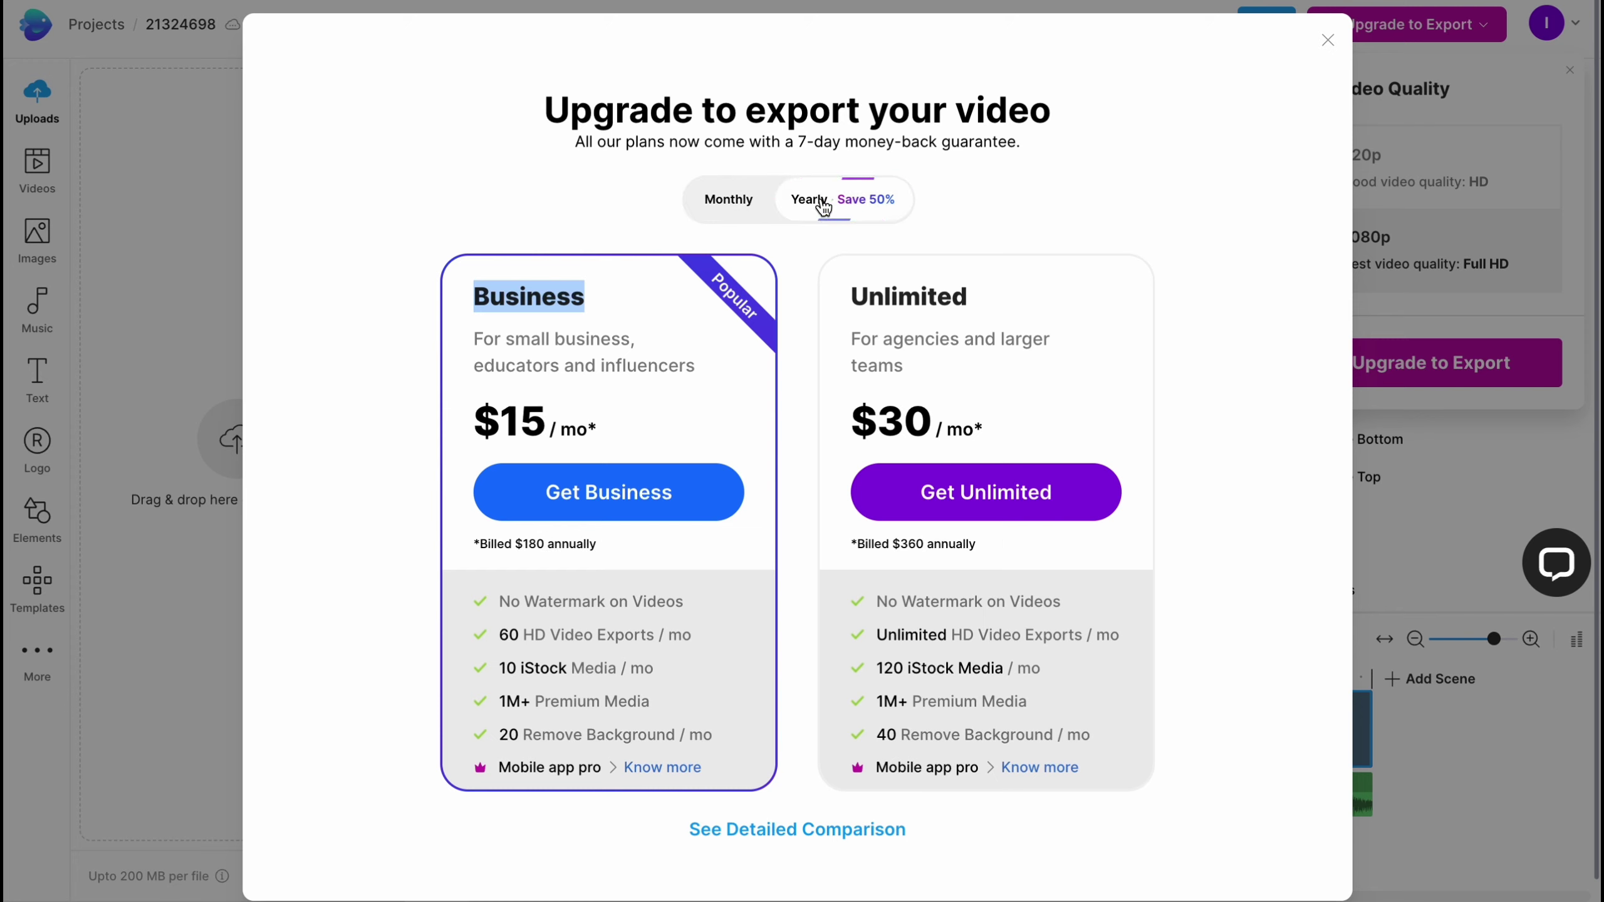
pyautogui.click(705, 218)
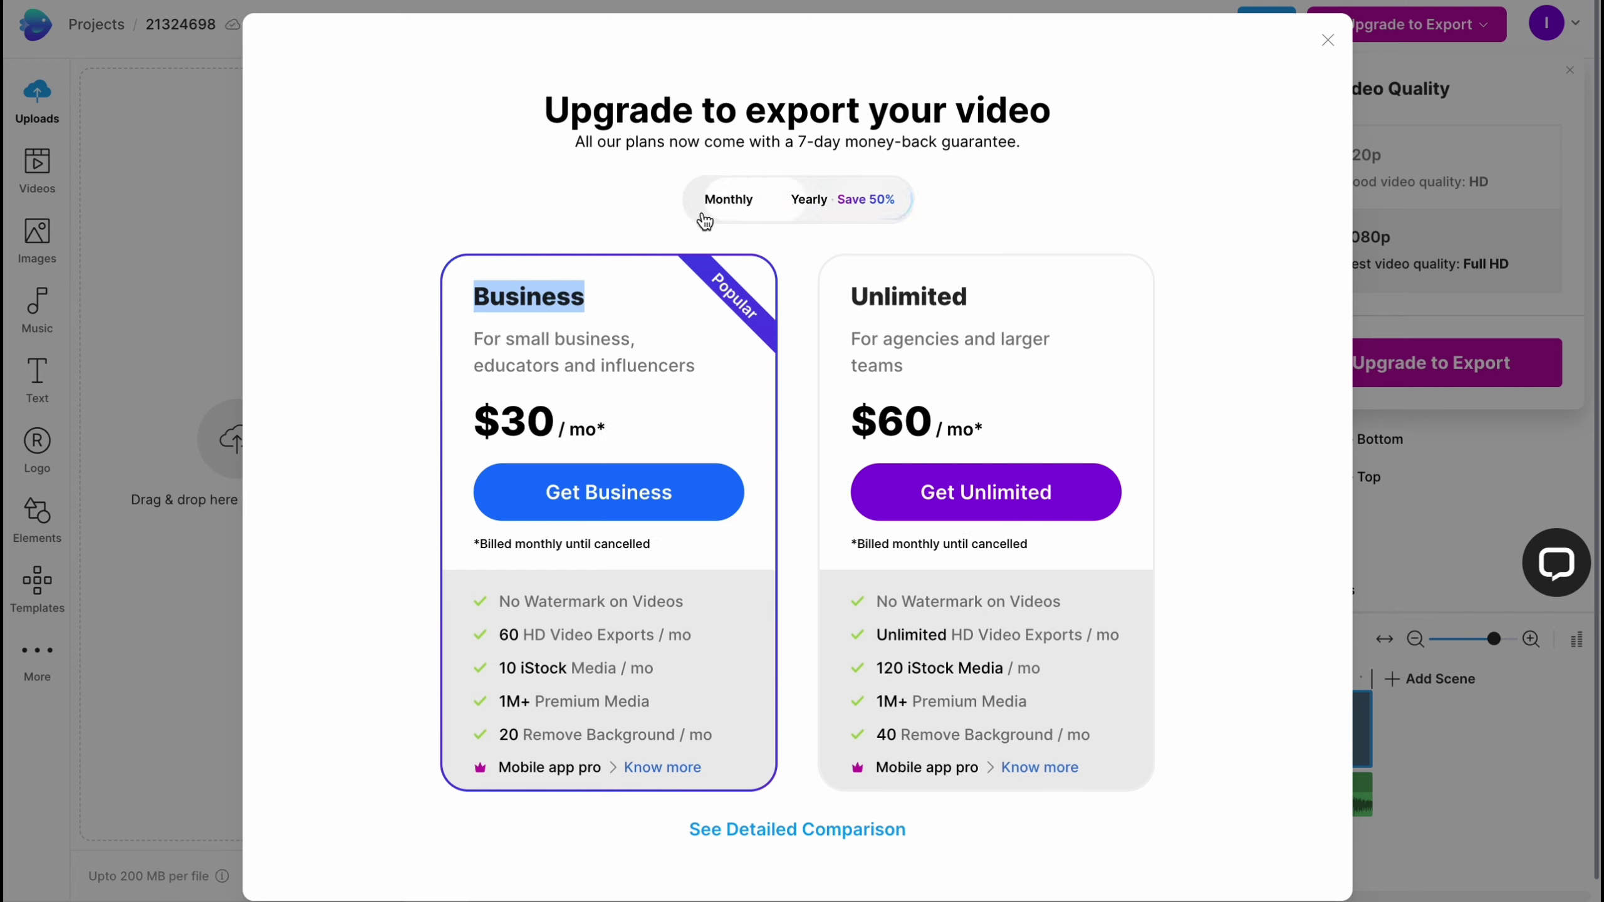
pyautogui.moveTo(502, 421); pyautogui.dragTo(659, 412)
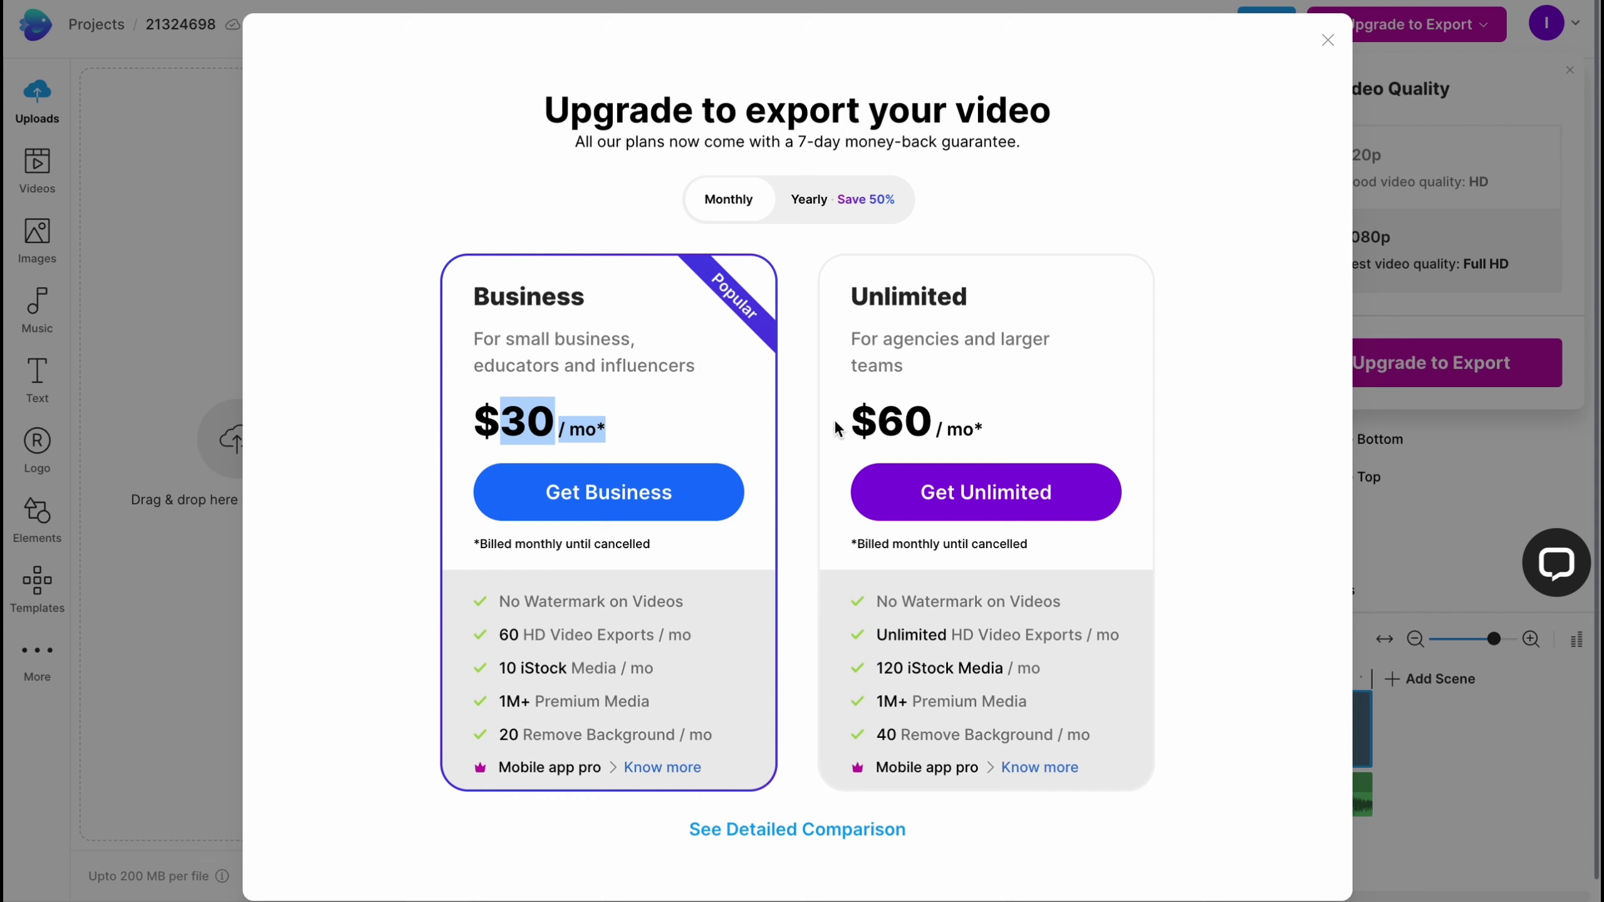
pyautogui.moveTo(904, 418); pyautogui.dragTo(1013, 419)
# - Examine the watermark, HD video export, iStock media and background removal allowances of the Business and Unlimited plans
pyautogui.scroll(-1, 1035, 384)
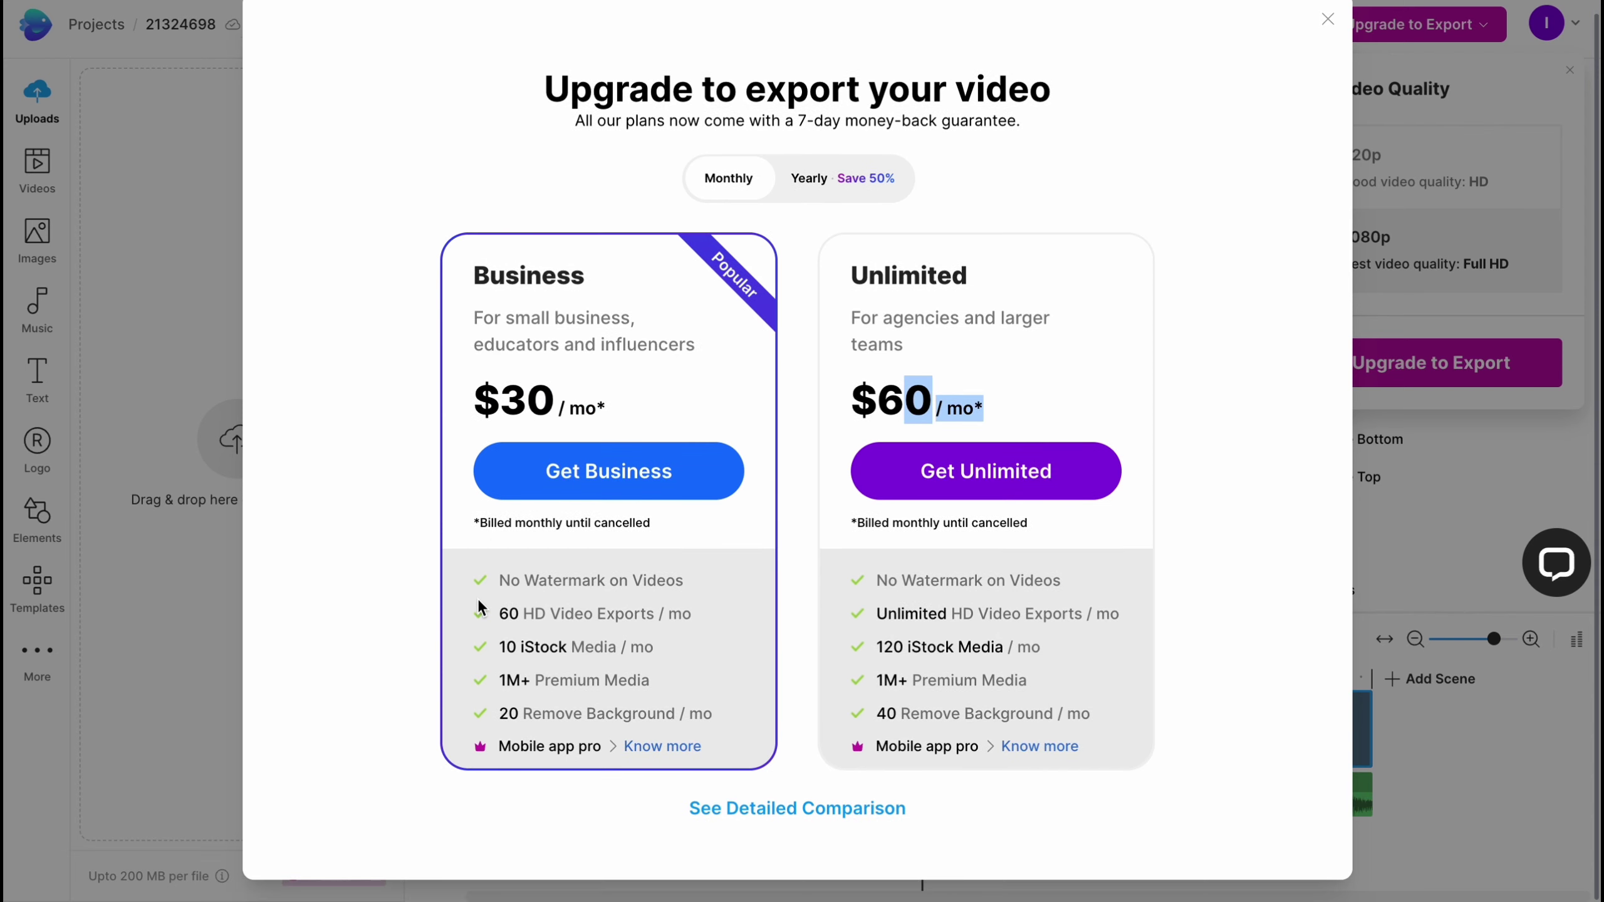
pyautogui.moveTo(497, 582); pyautogui.dragTo(688, 580)
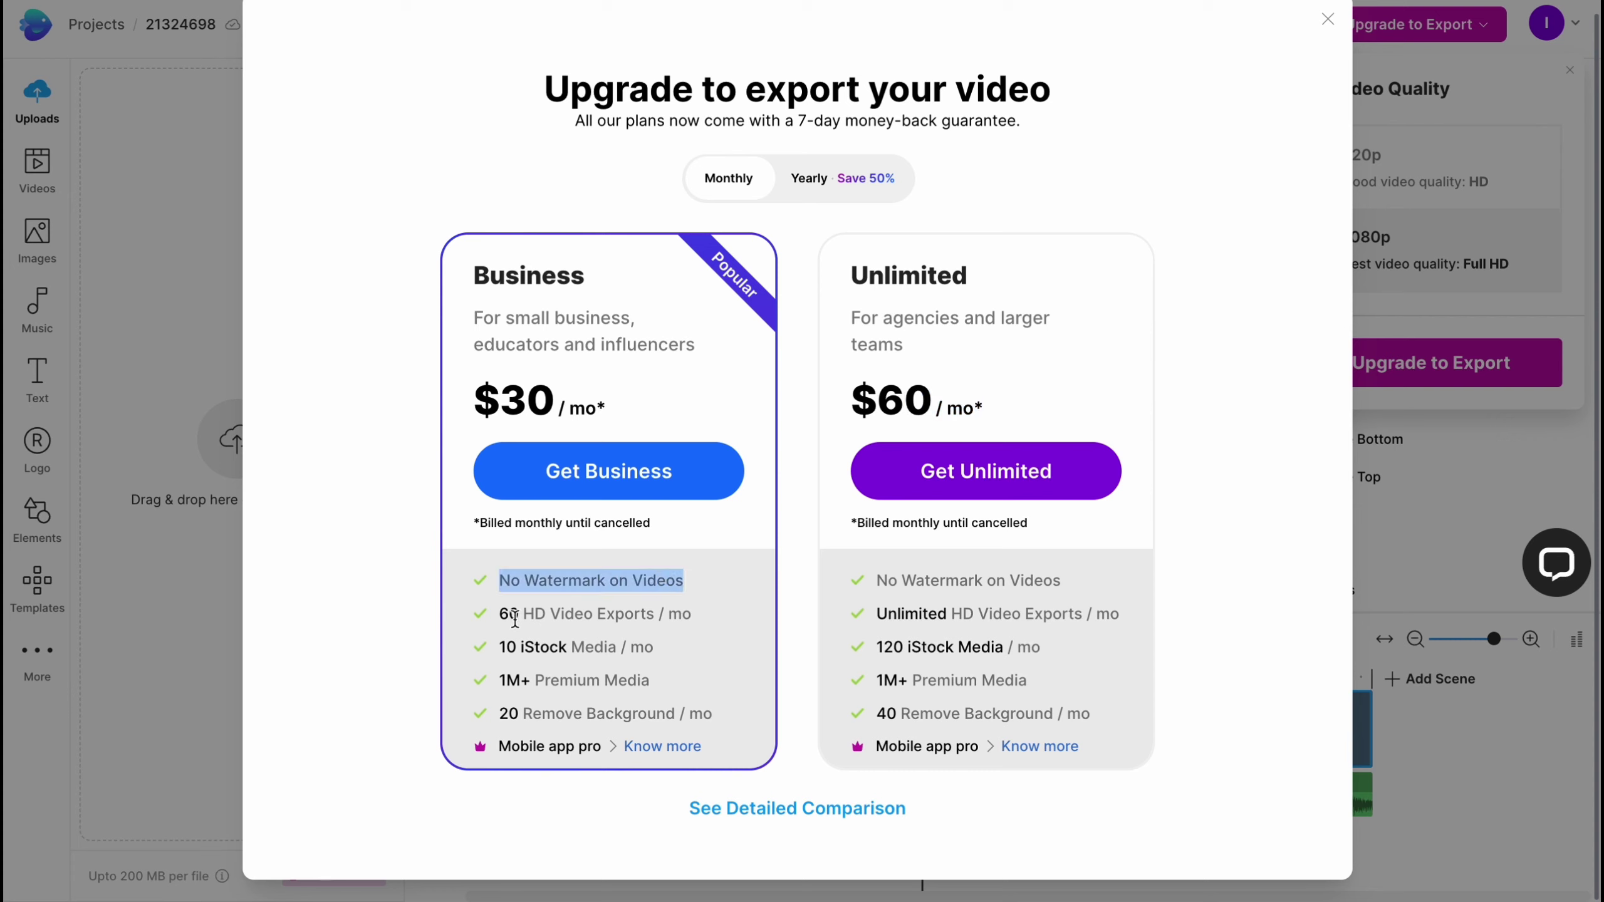
pyautogui.moveTo(512, 616); pyautogui.dragTo(694, 618)
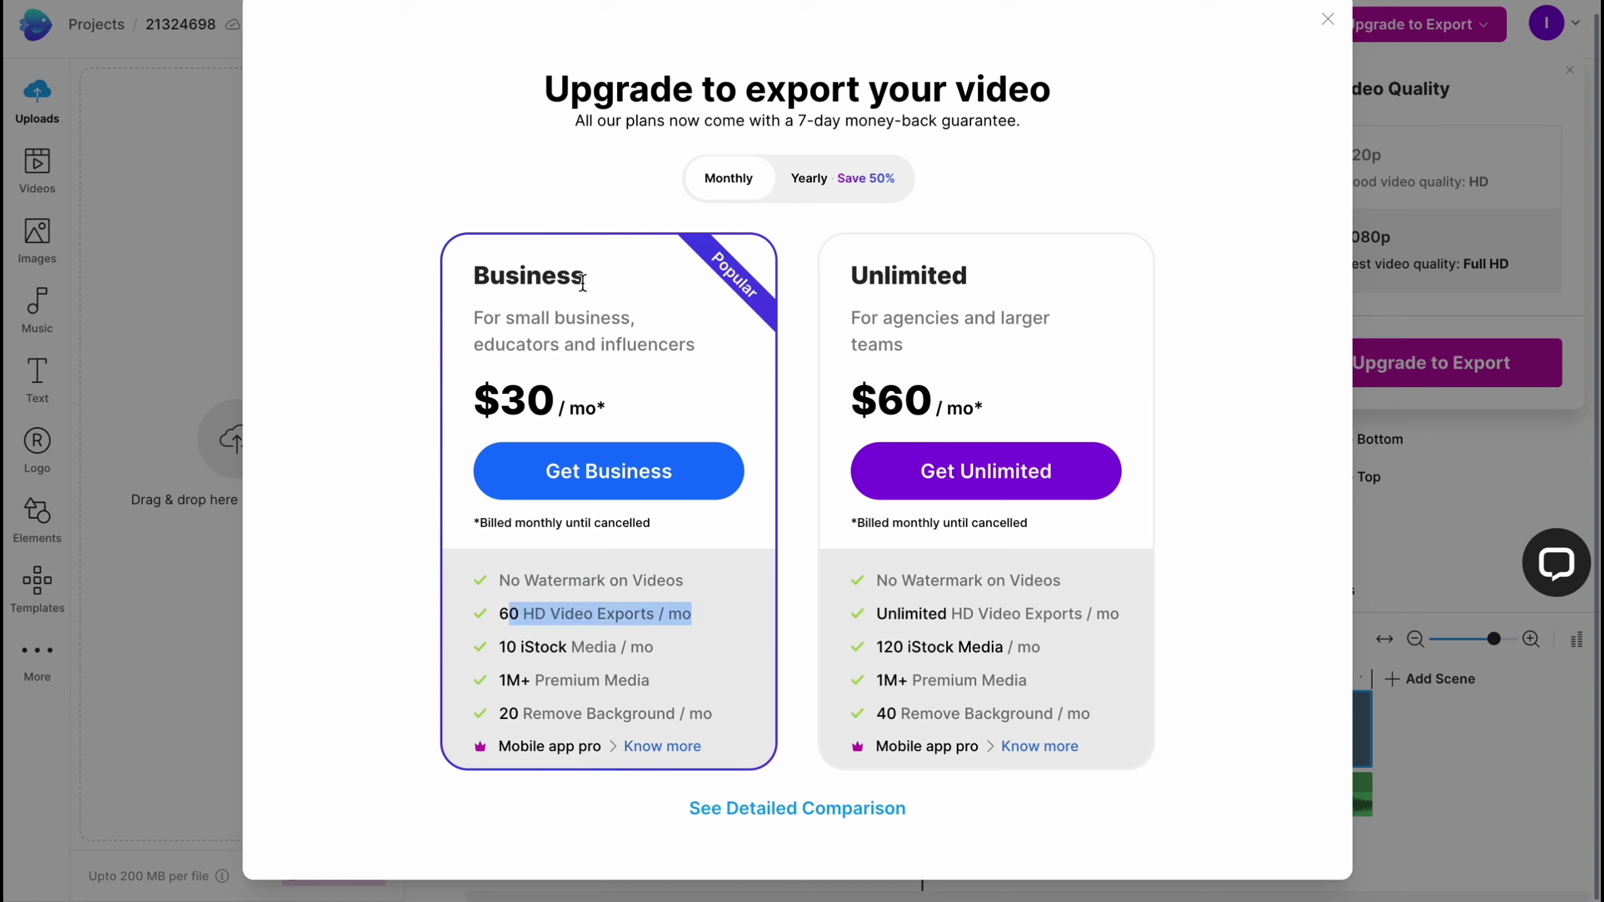
pyautogui.moveTo(500, 612); pyautogui.dragTo(623, 610)
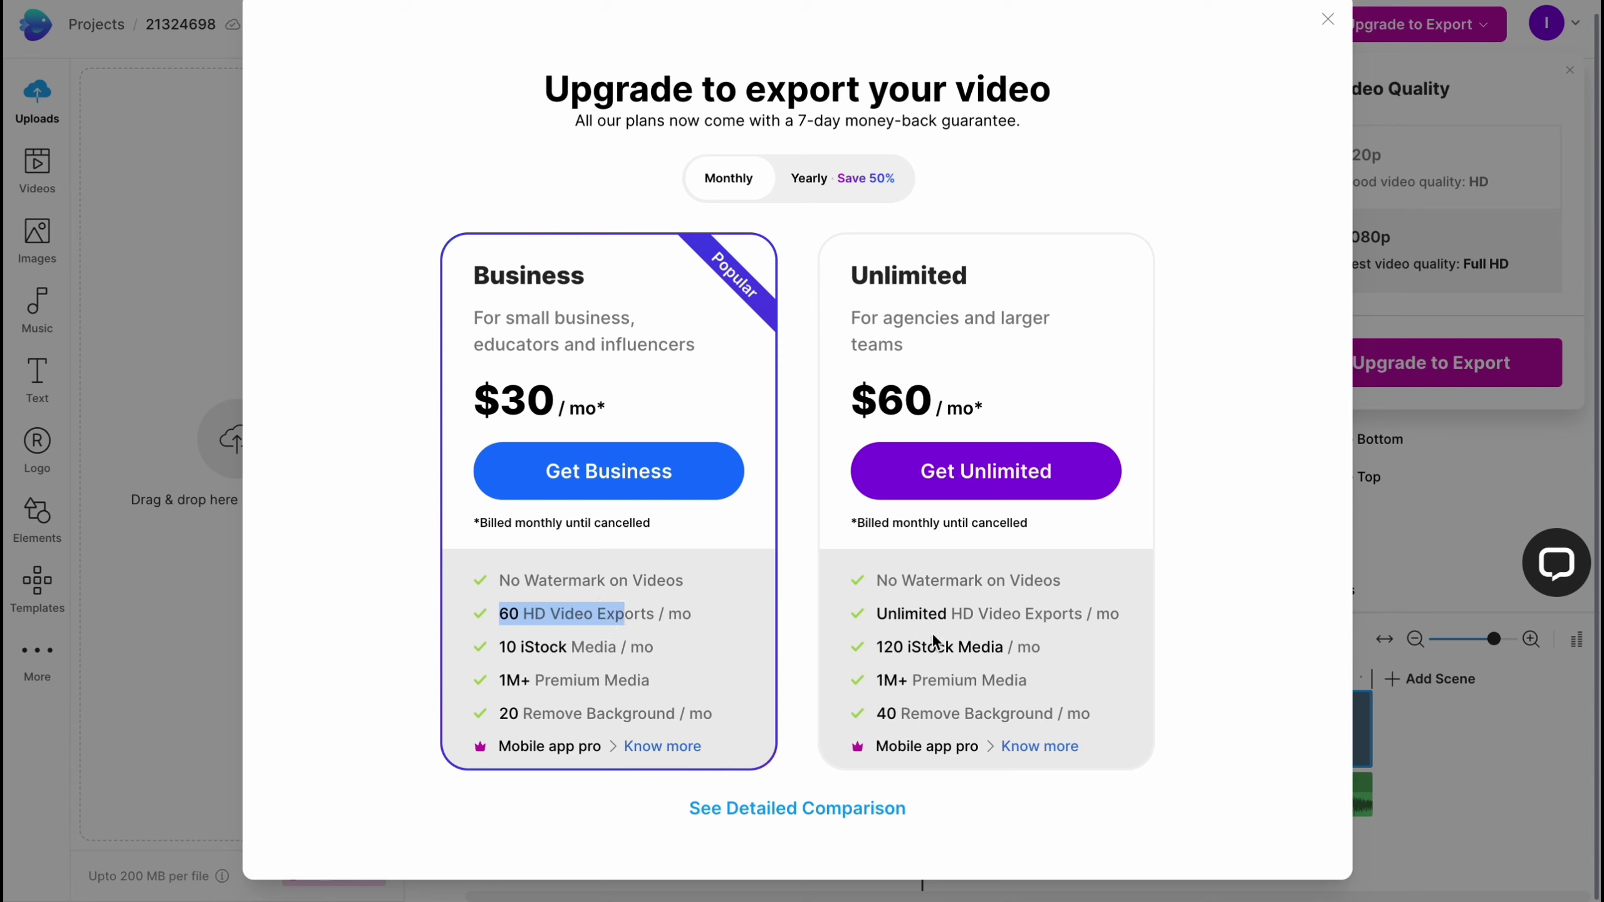
pyautogui.moveTo(878, 616); pyautogui.dragTo(1037, 614)
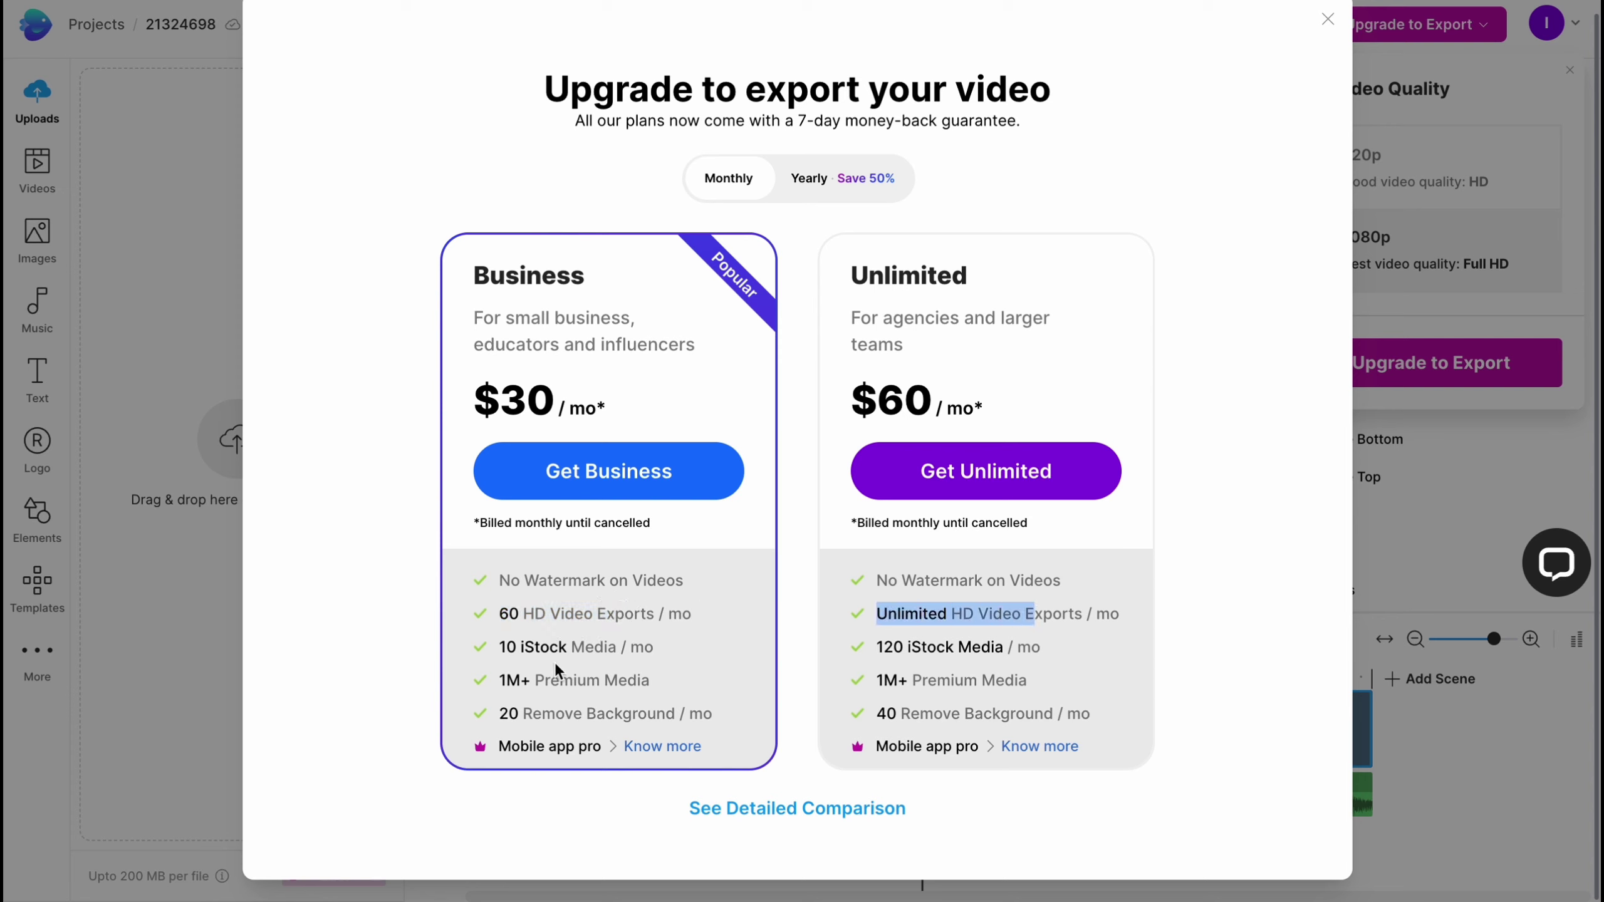
pyautogui.moveTo(508, 651); pyautogui.dragTo(621, 684)
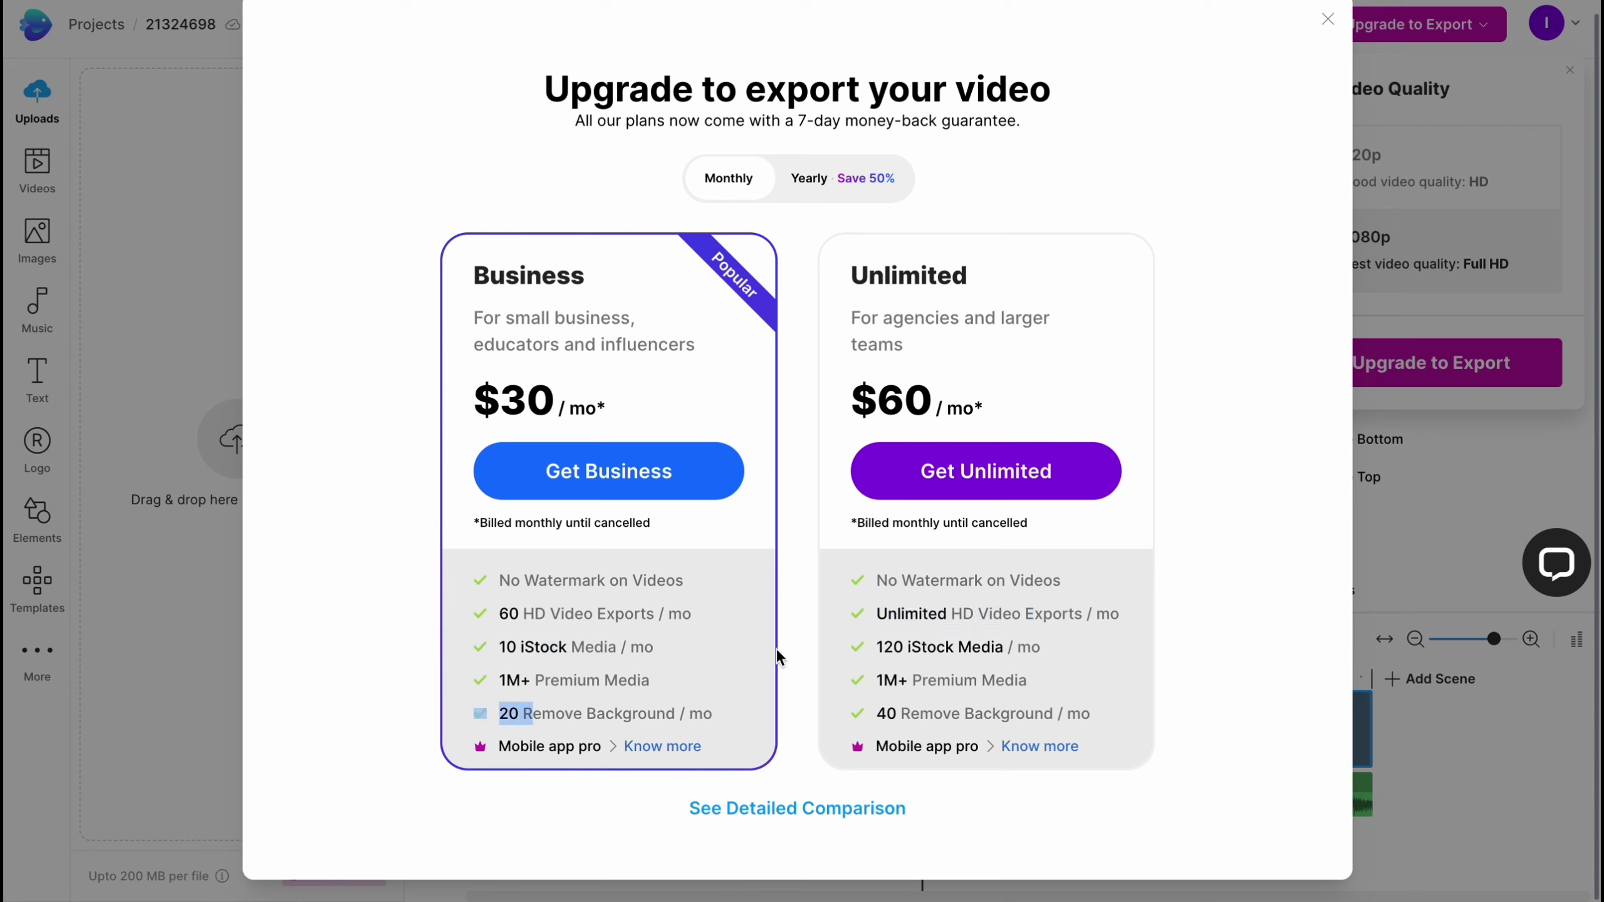
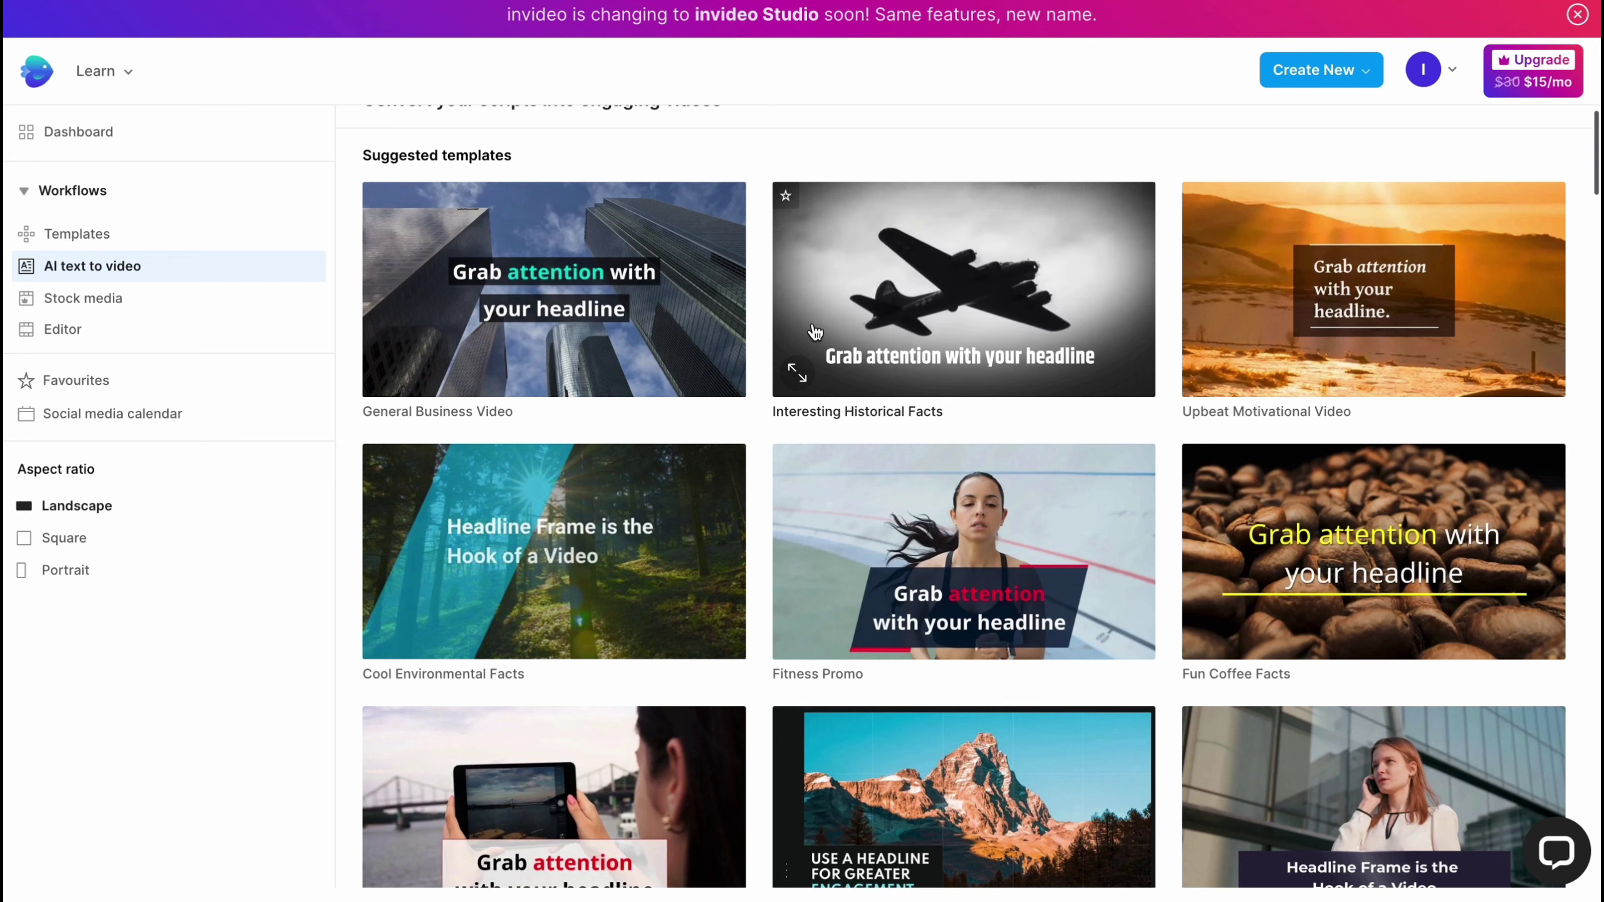
# - Browse the suggested landscape templates for the AI text to video workflow
pyautogui.scroll(-5, 834, 348)
pyautogui.scroll(-6, 848, 361)
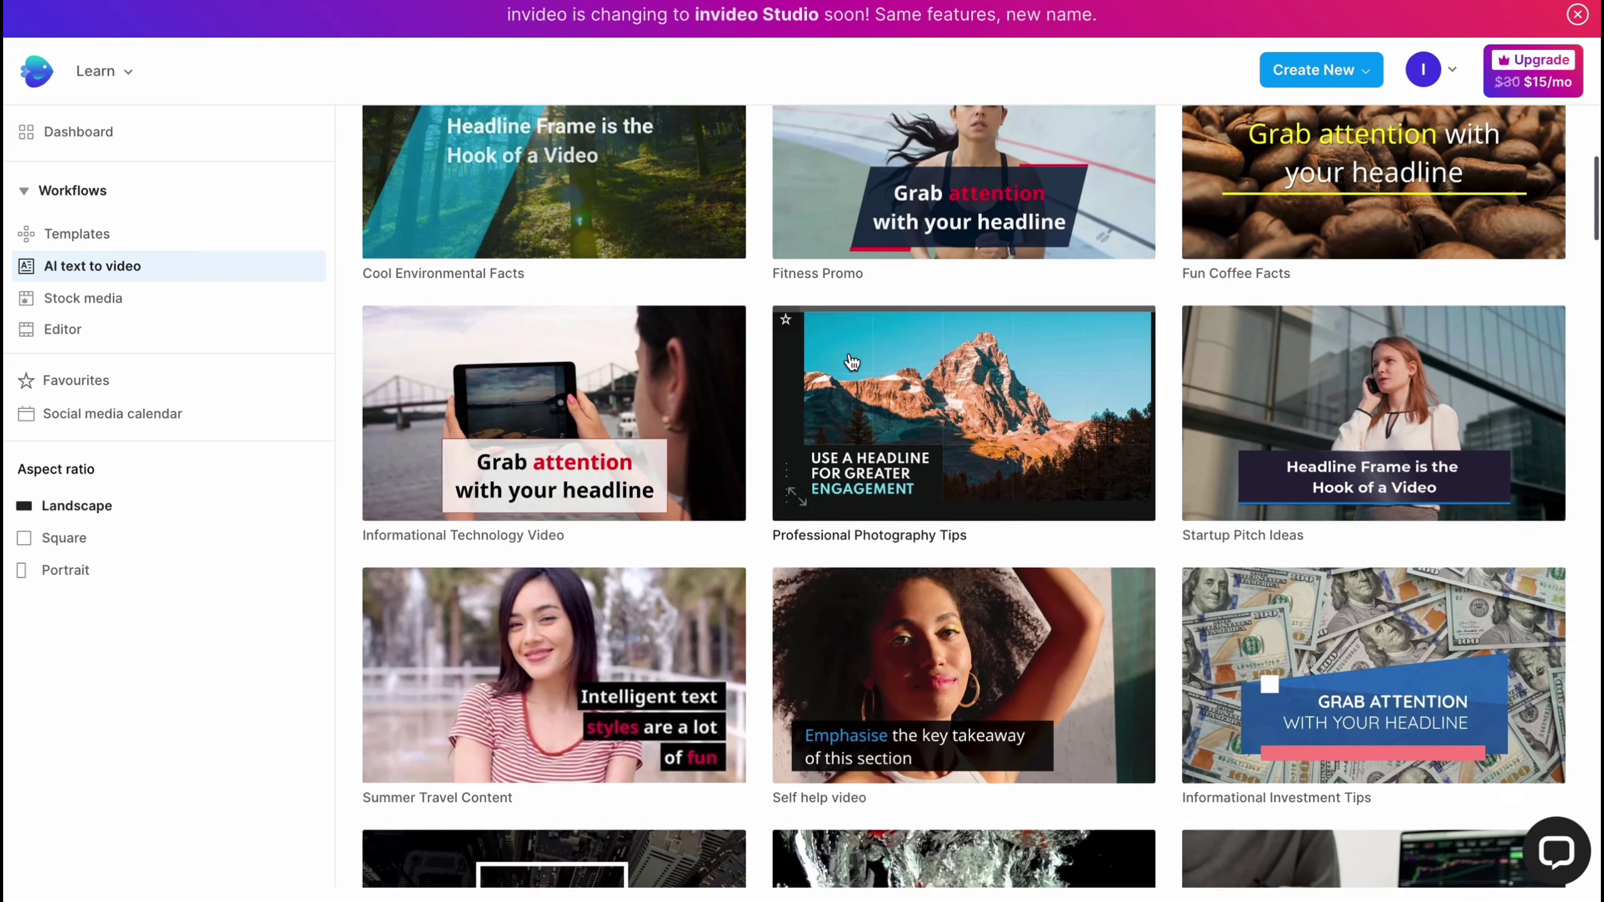
pyautogui.scroll(-15, 851, 363)
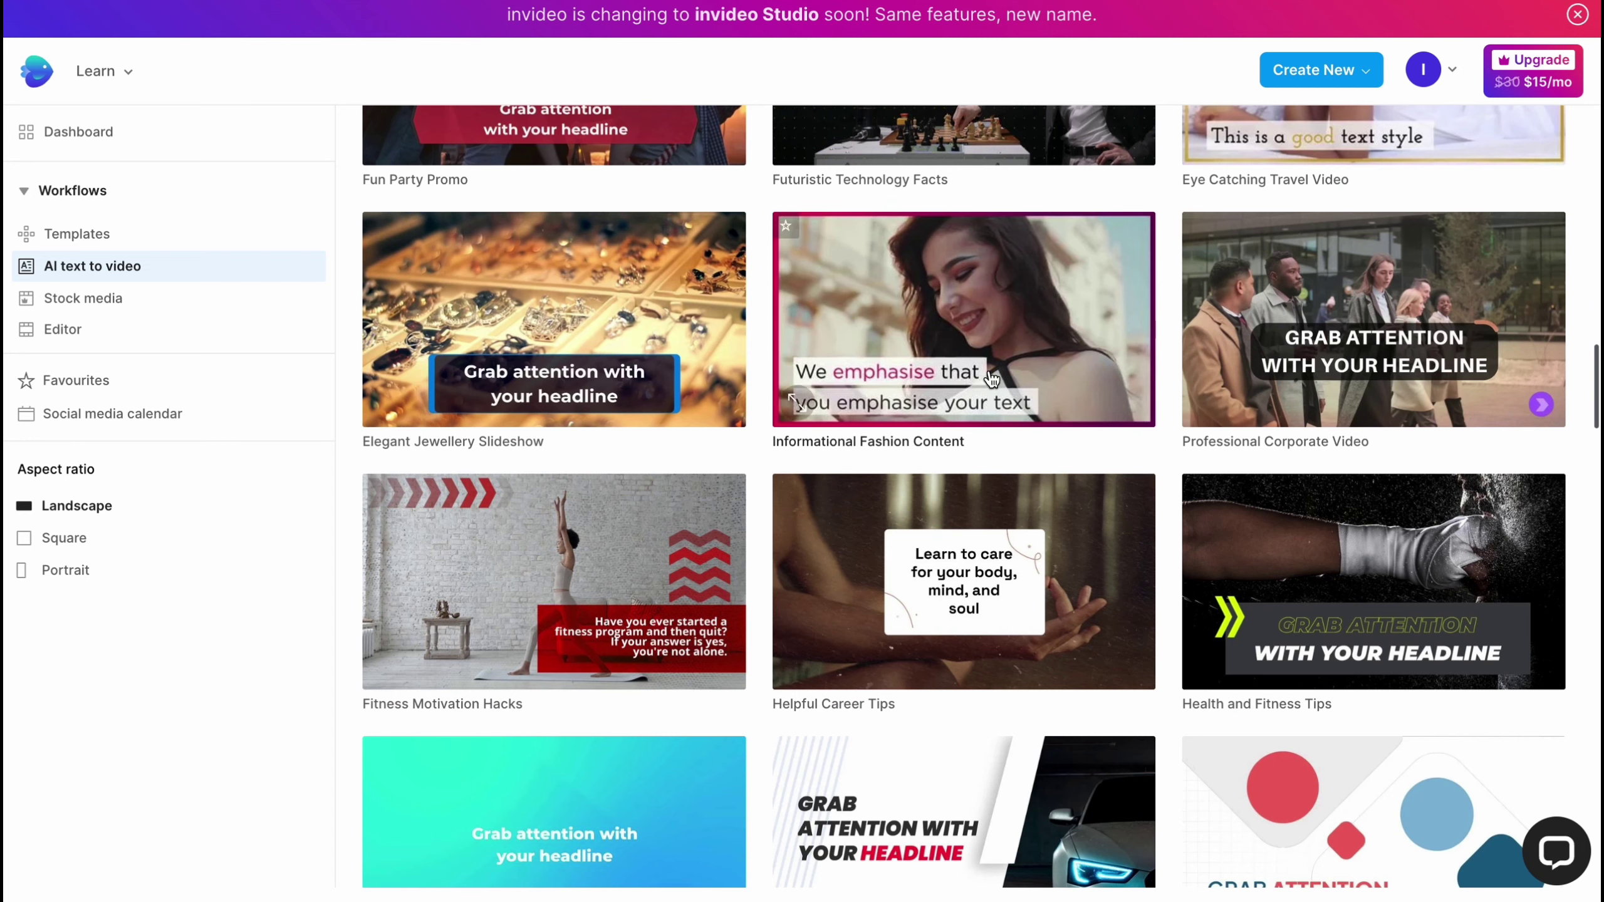
pyautogui.scroll(-7, 973, 500)
pyautogui.scroll(-2, 971, 495)
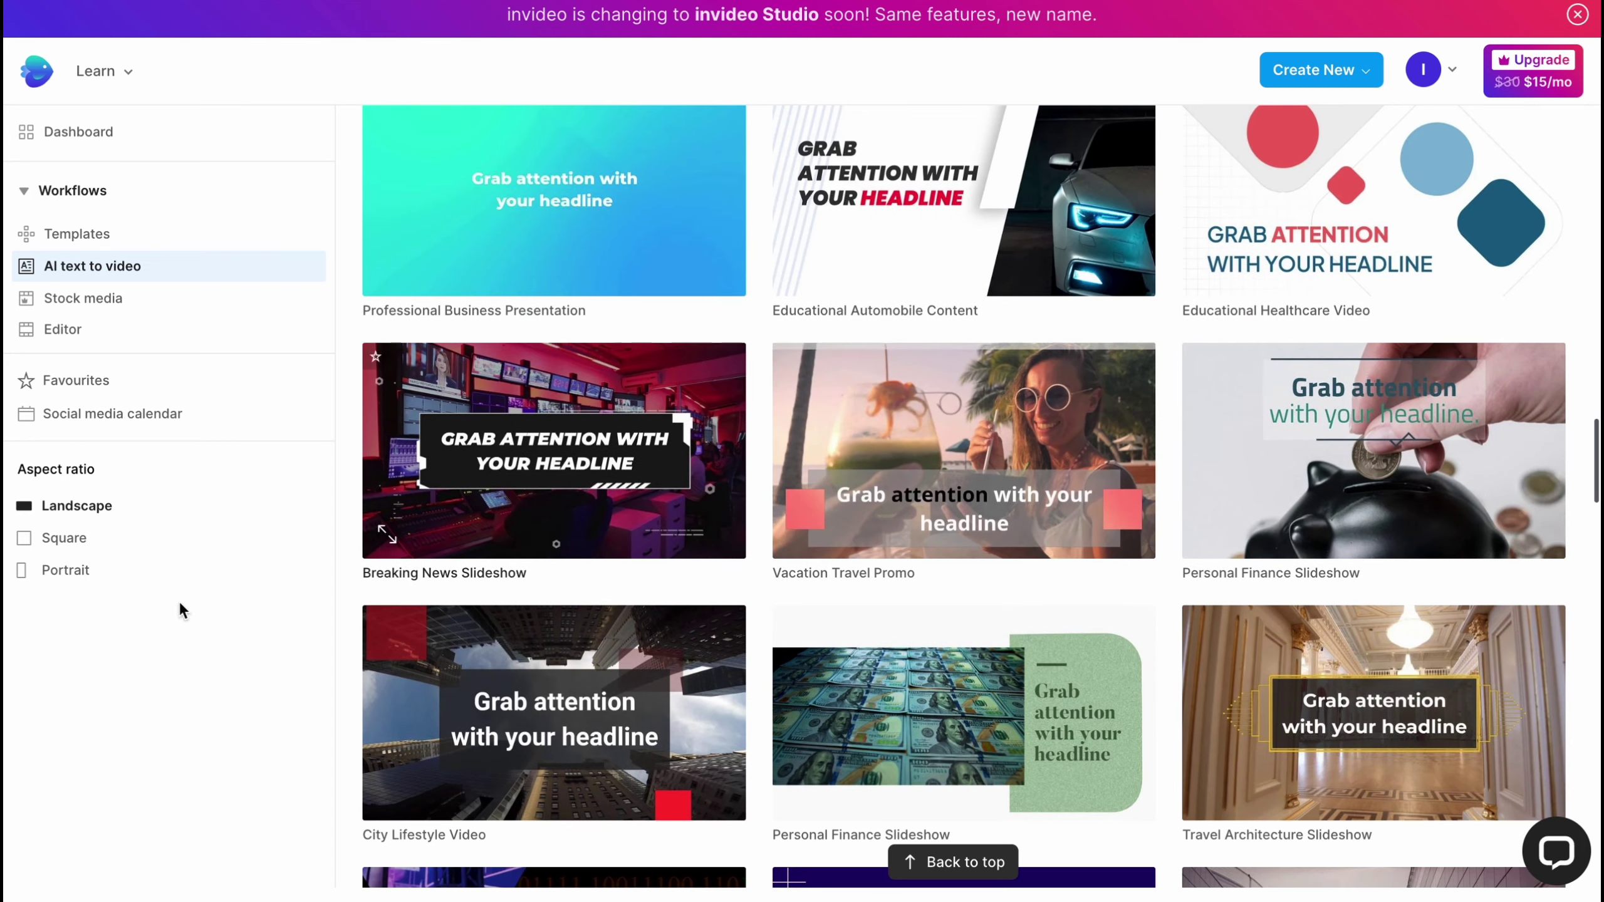
# - Preview the AI text to video templates in Square and Portrait aspect ratios, and return to Landscape
pyautogui.click(53, 540)
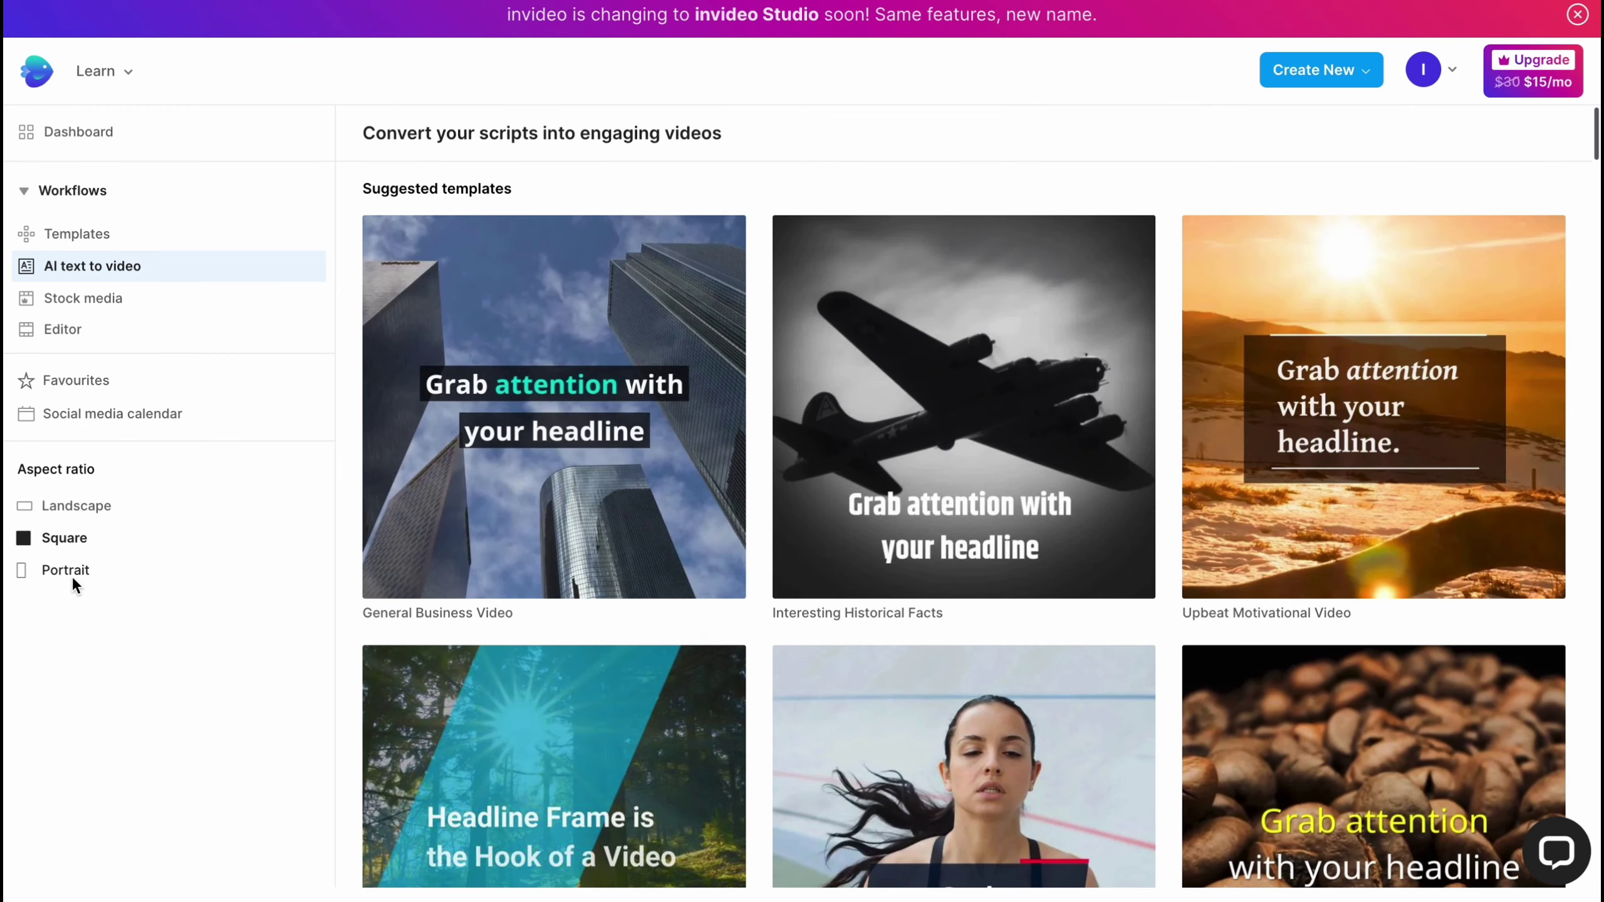
pyautogui.click(71, 572)
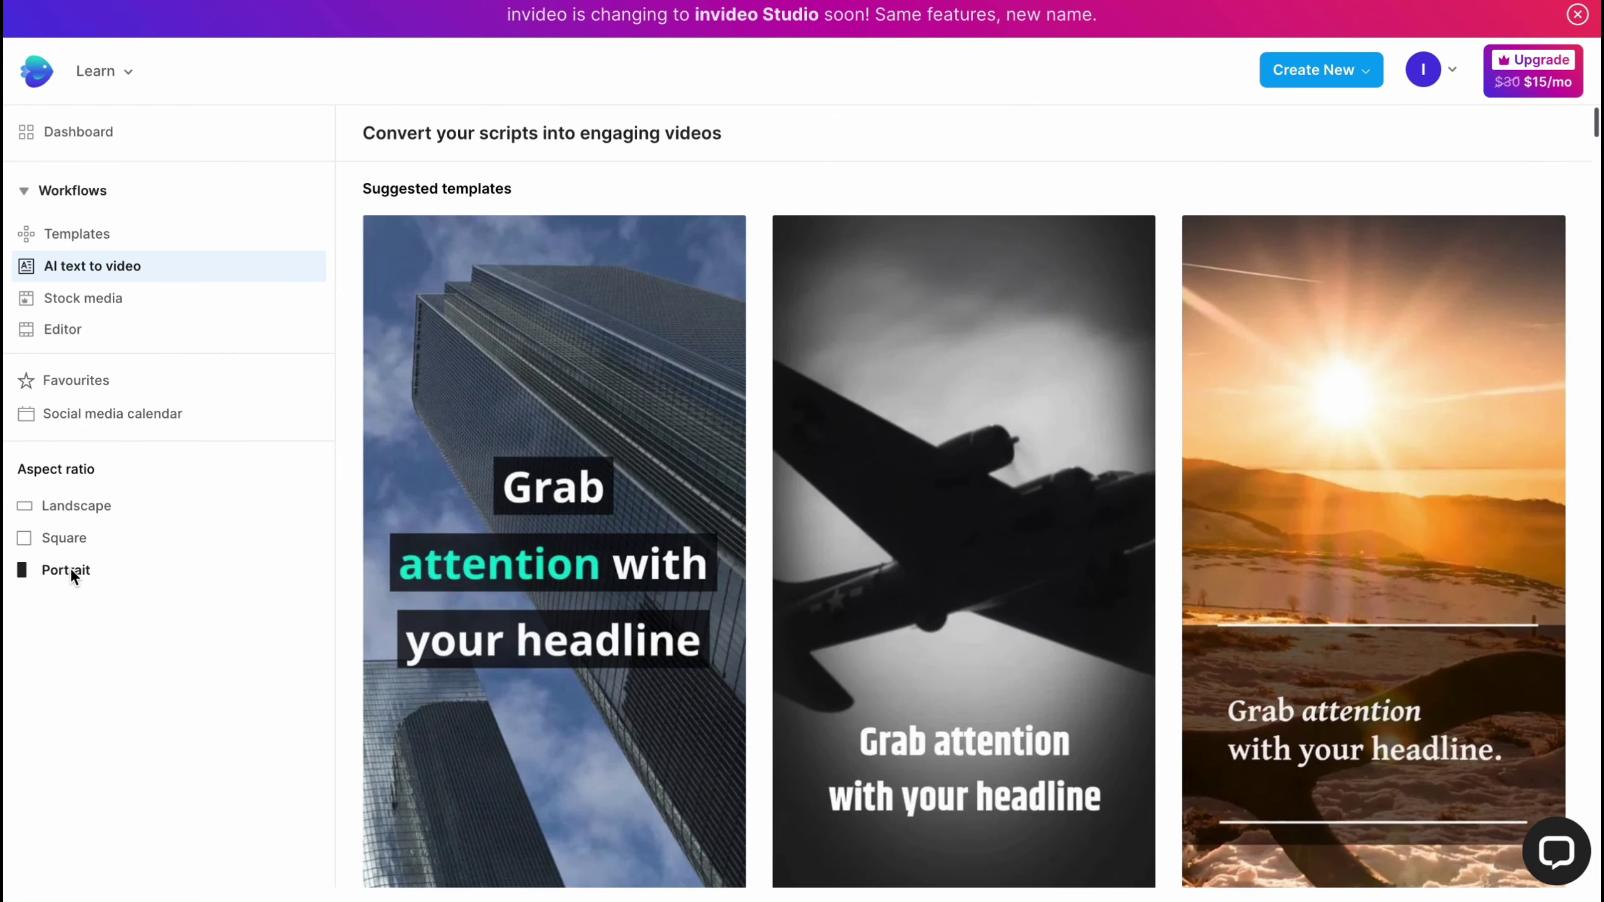
pyautogui.click(68, 509)
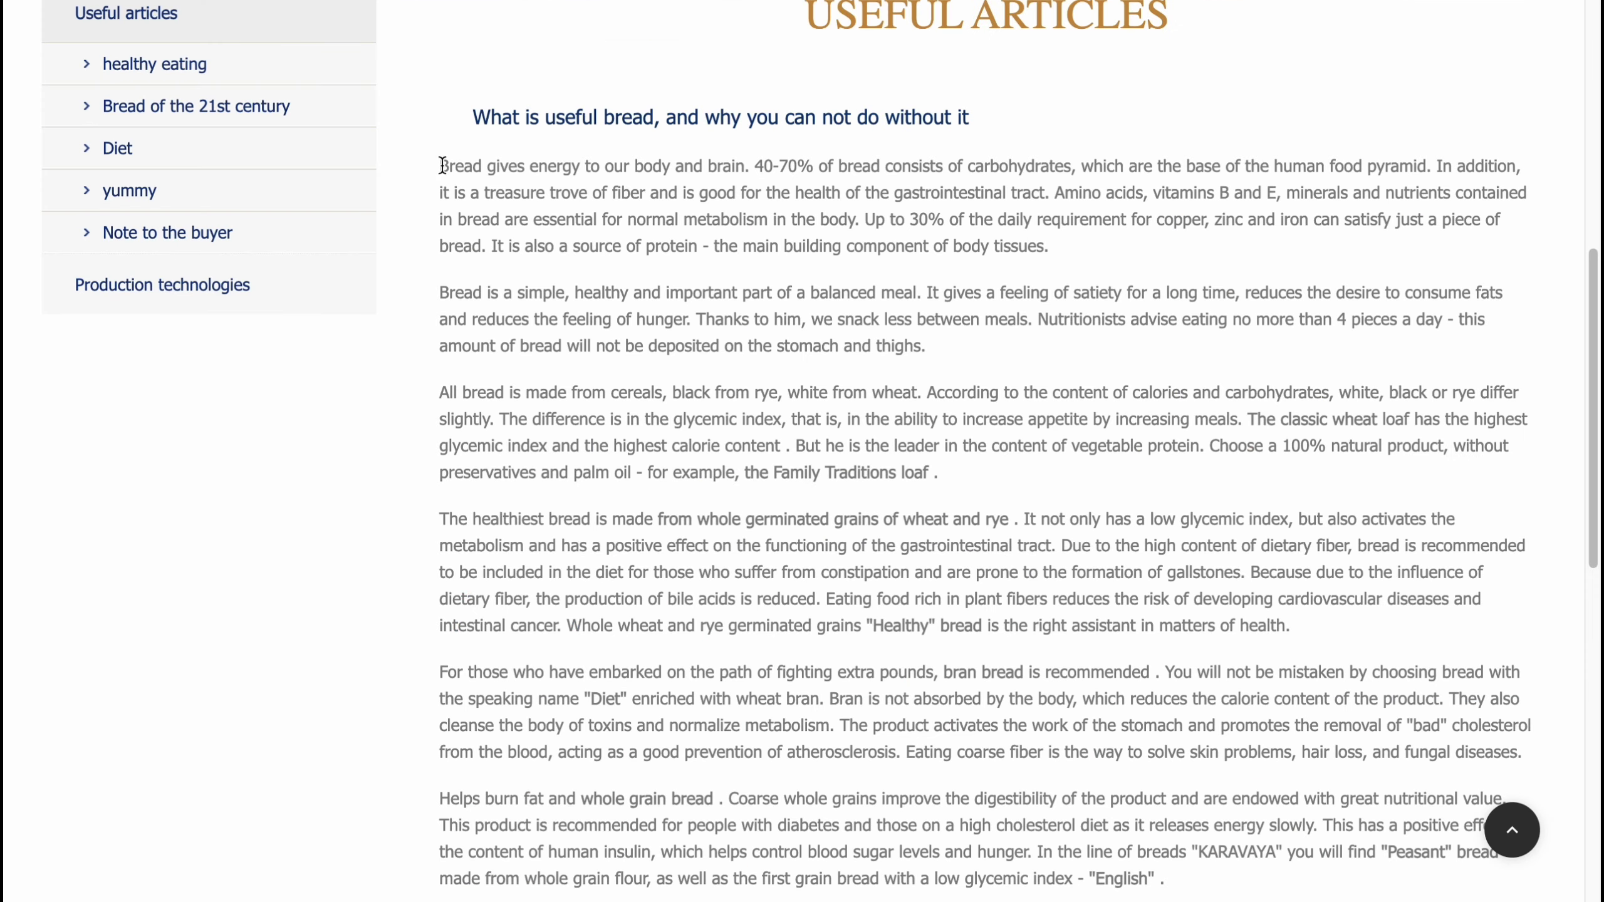
# - Copy the first three paragraphs of the web article about useful bread
pyautogui.moveTo(442, 166); pyautogui.dragTo(1043, 473)
pyautogui.hotkey('ctrl', 'c')
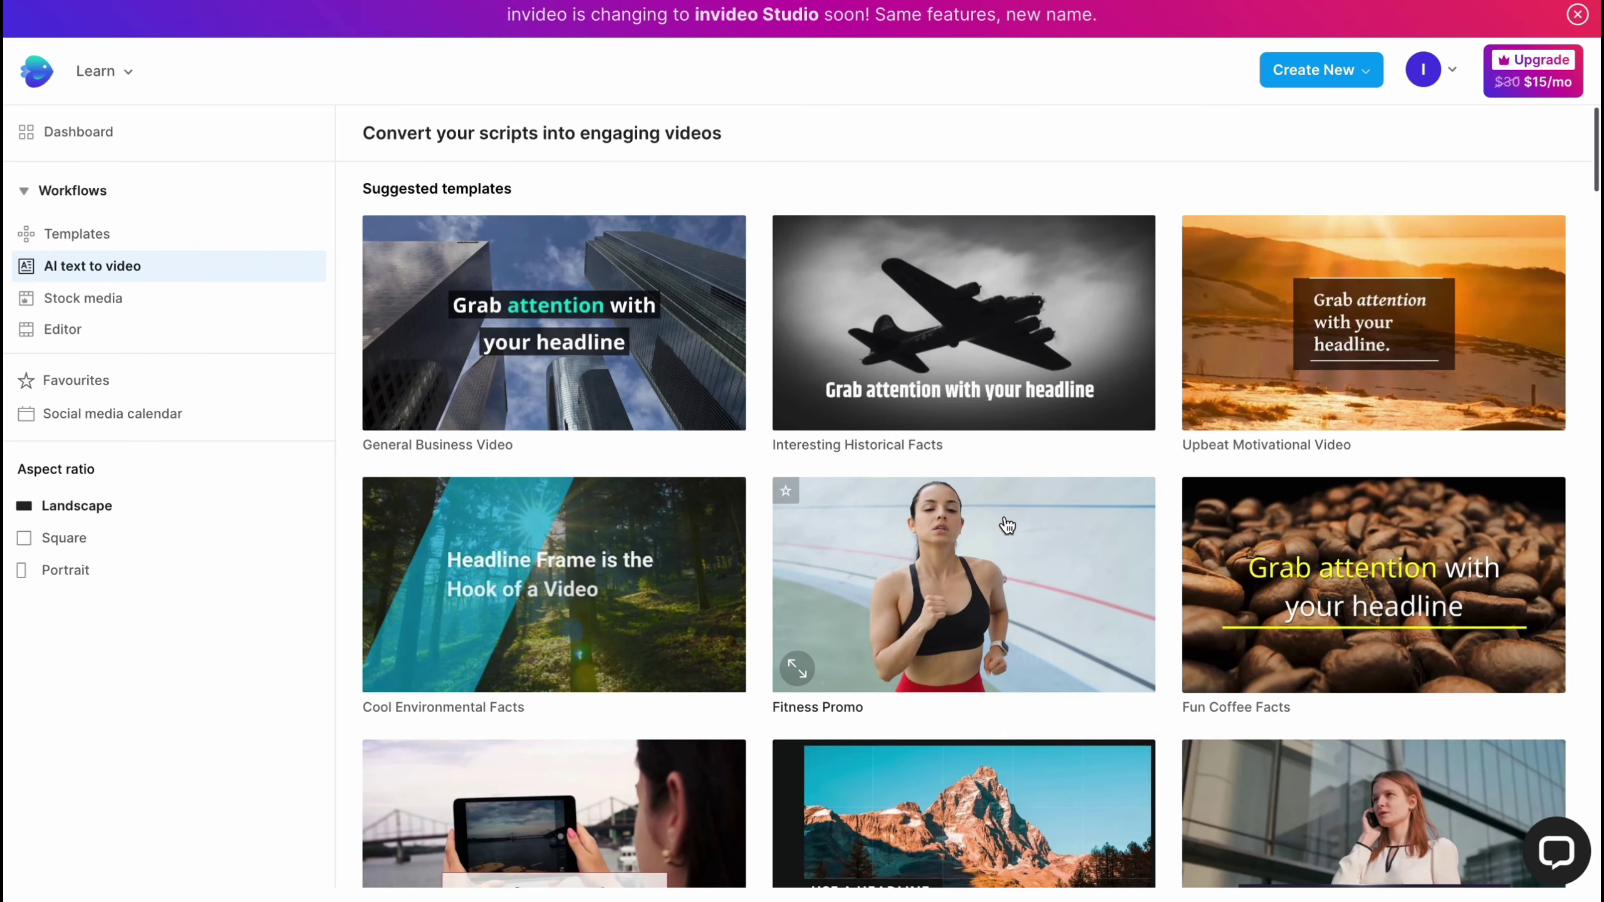
# - Browse the full list of landscape templates for the AI text to video workflow
pyautogui.scroll(-3, 1002, 527)
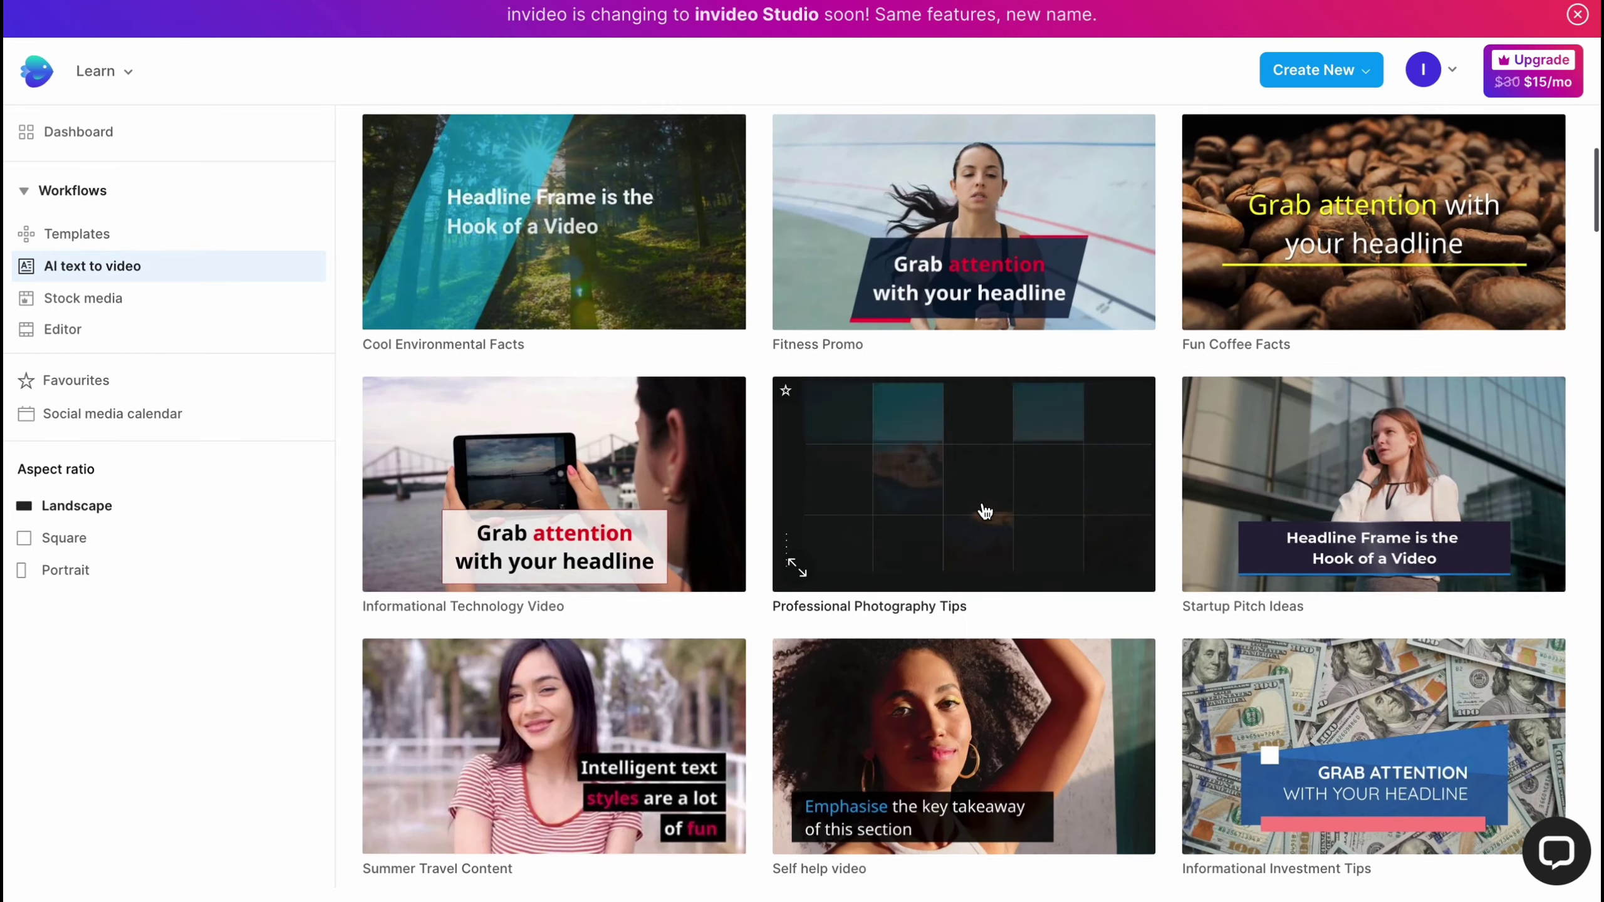
pyautogui.scroll(-15, 985, 511)
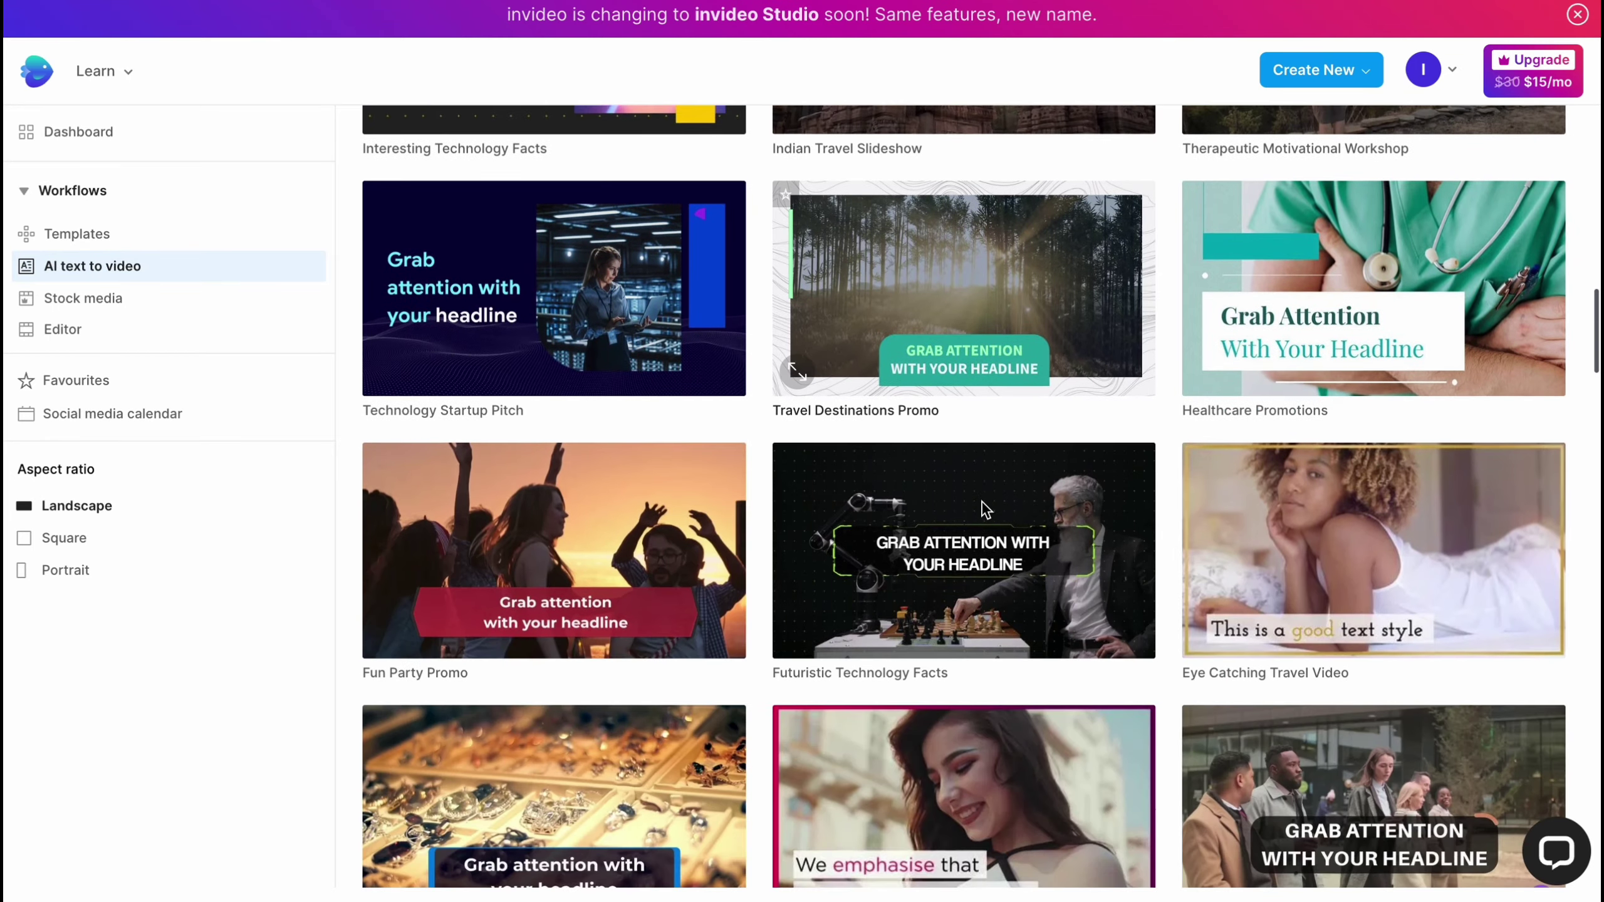
pyautogui.scroll(-9, 987, 509)
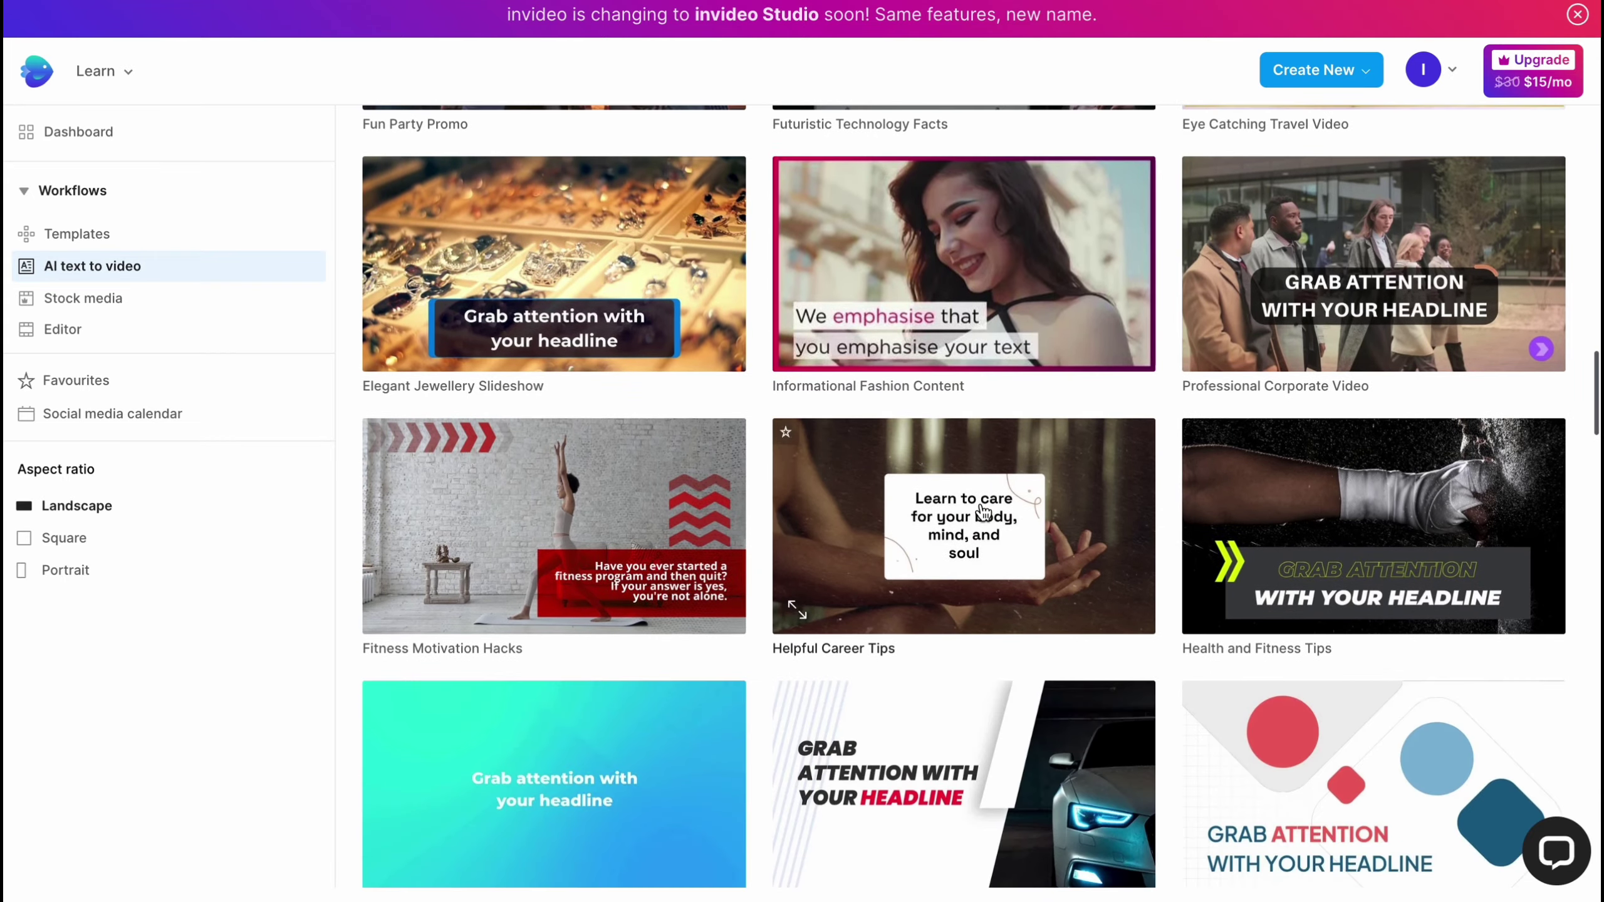
pyautogui.scroll(-8, 984, 512)
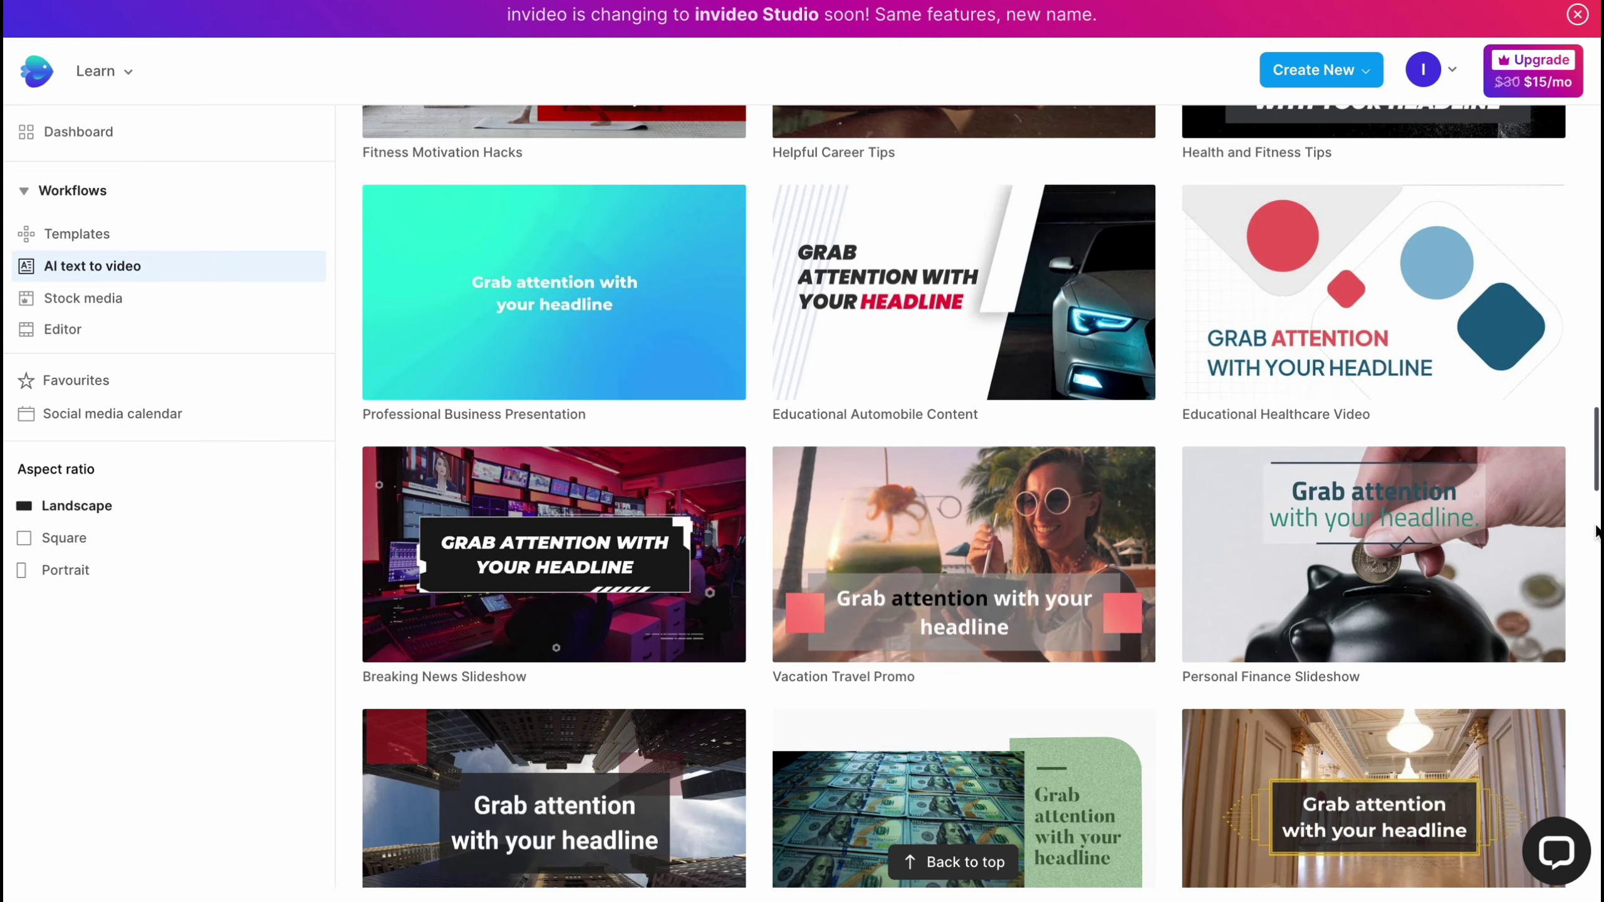
pyautogui.scroll(-8, 1595, 532)
pyautogui.scroll(-4, 1560, 521)
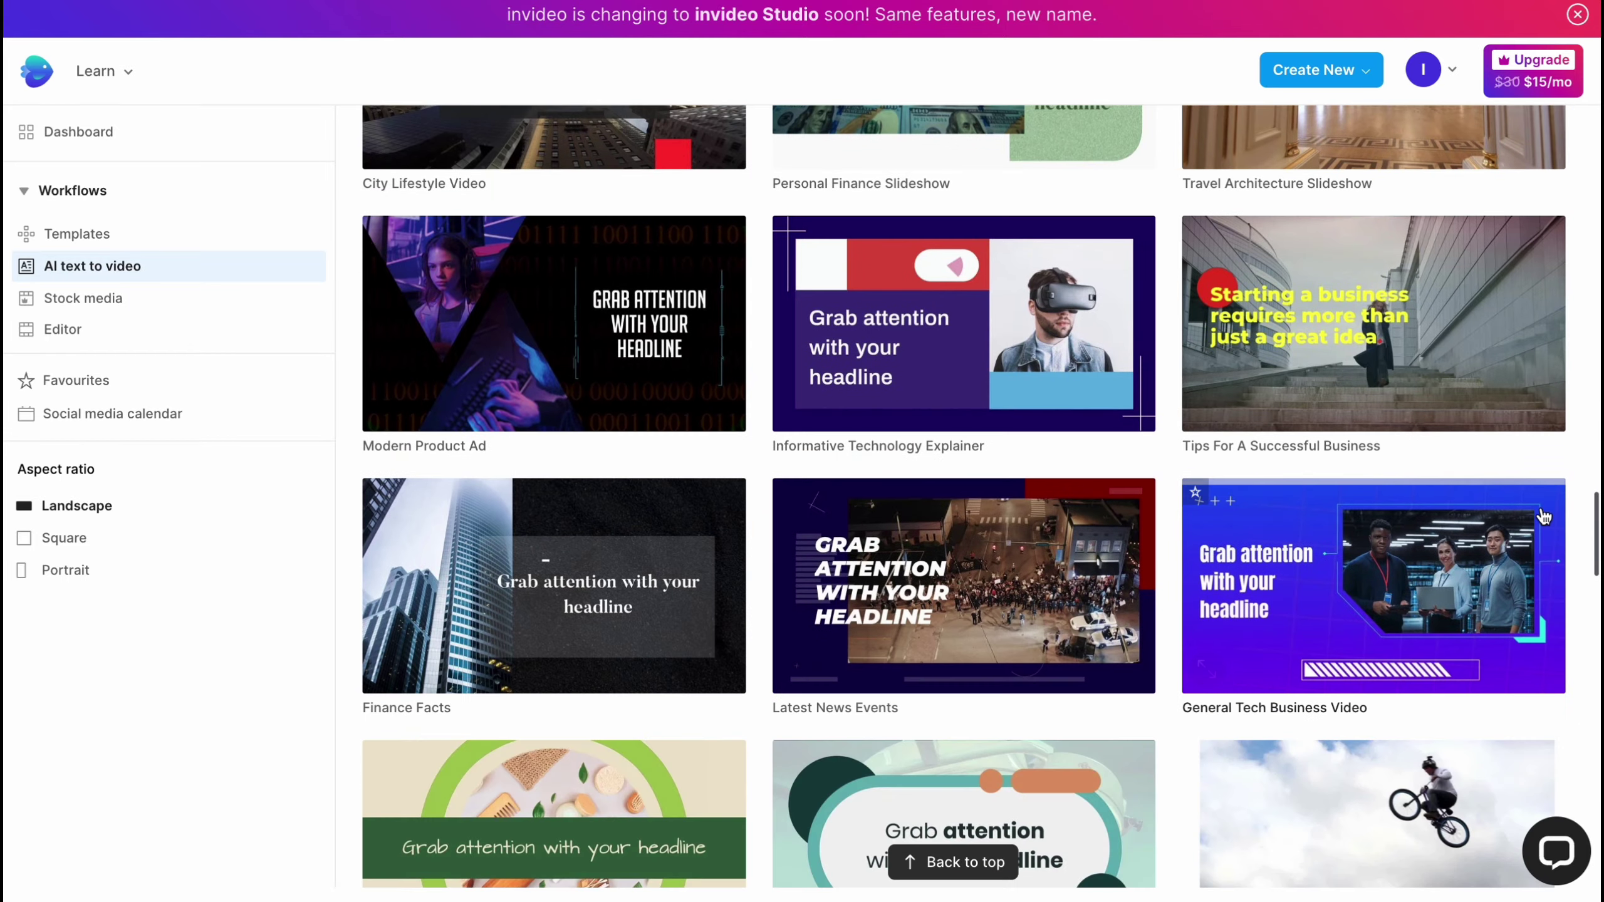
pyautogui.scroll(-8, 1543, 517)
pyautogui.scroll(-15, 1536, 515)
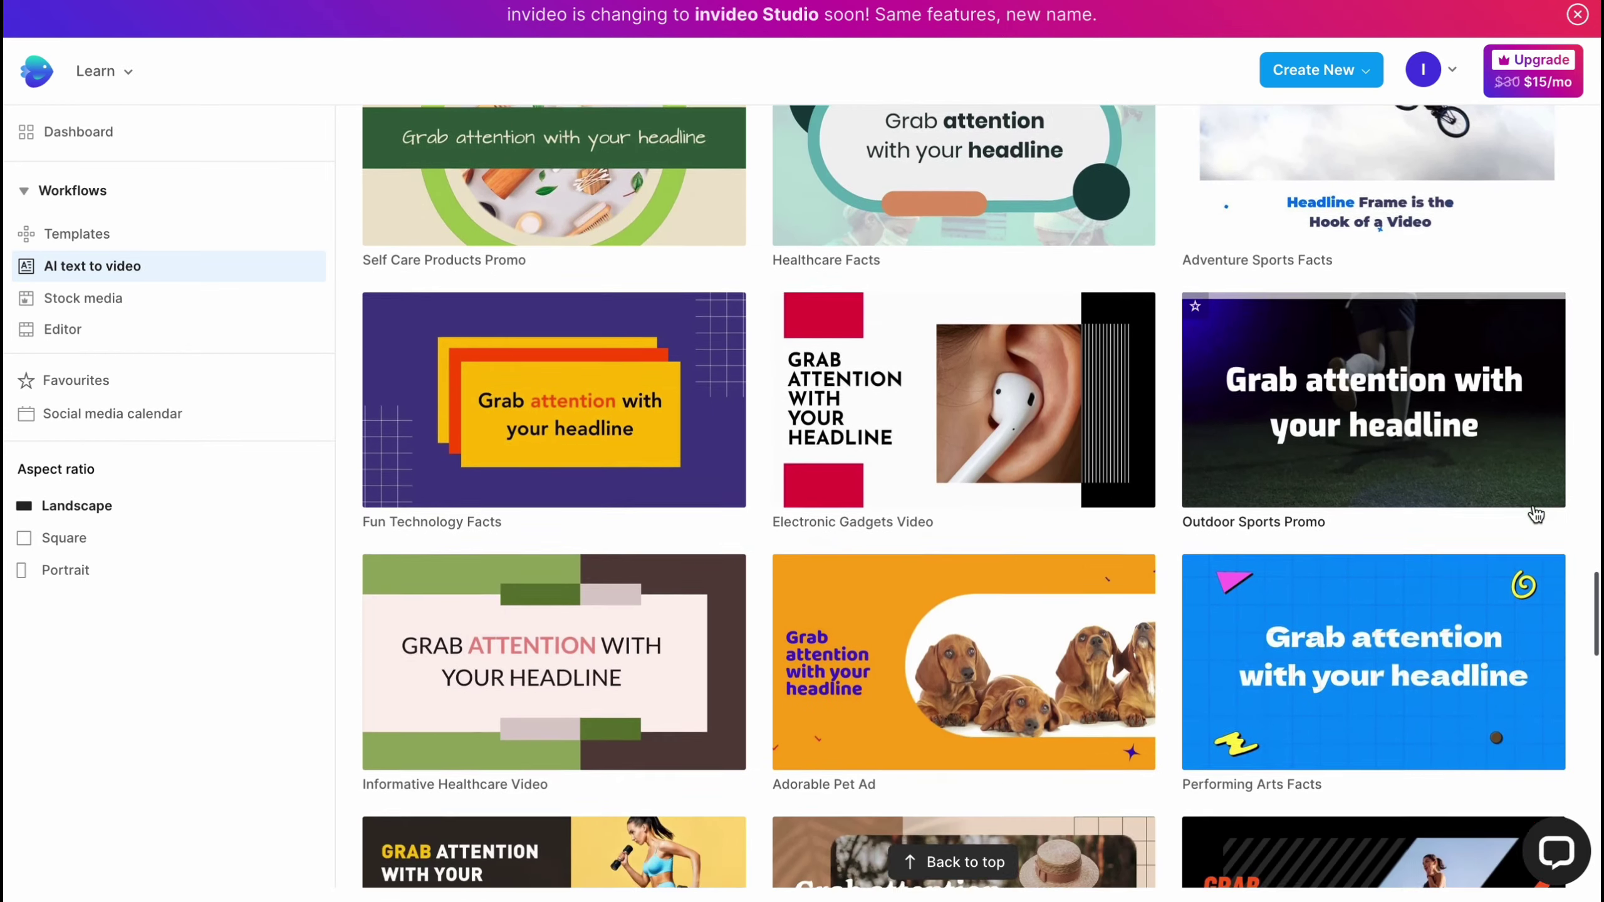
pyautogui.scroll(-15, 1529, 512)
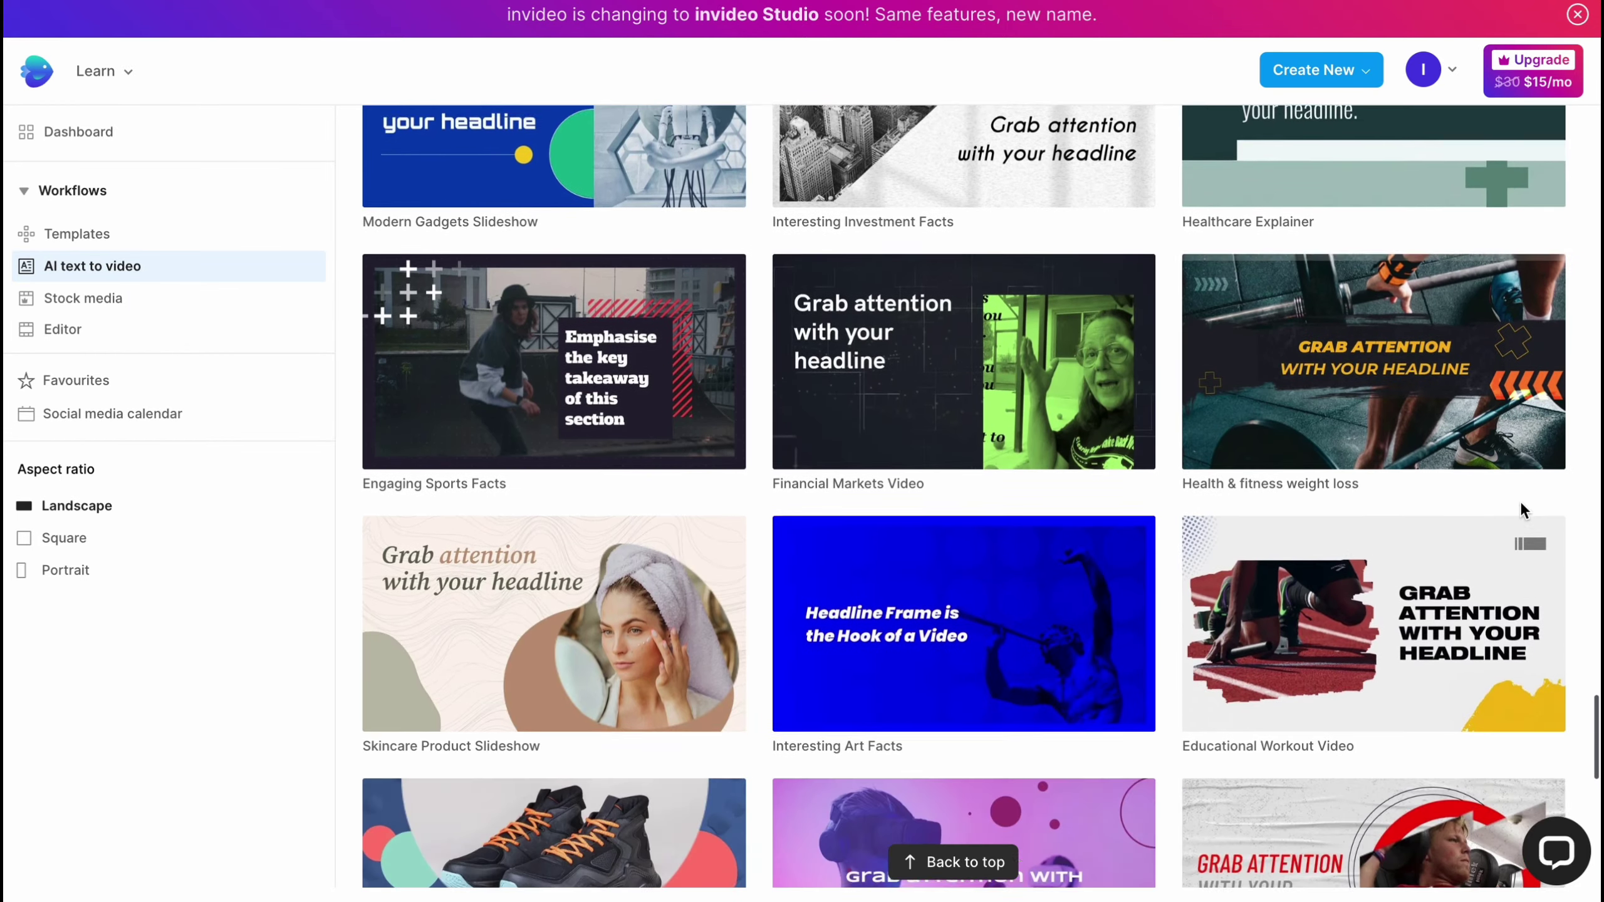
pyautogui.scroll(-3, 1523, 512)
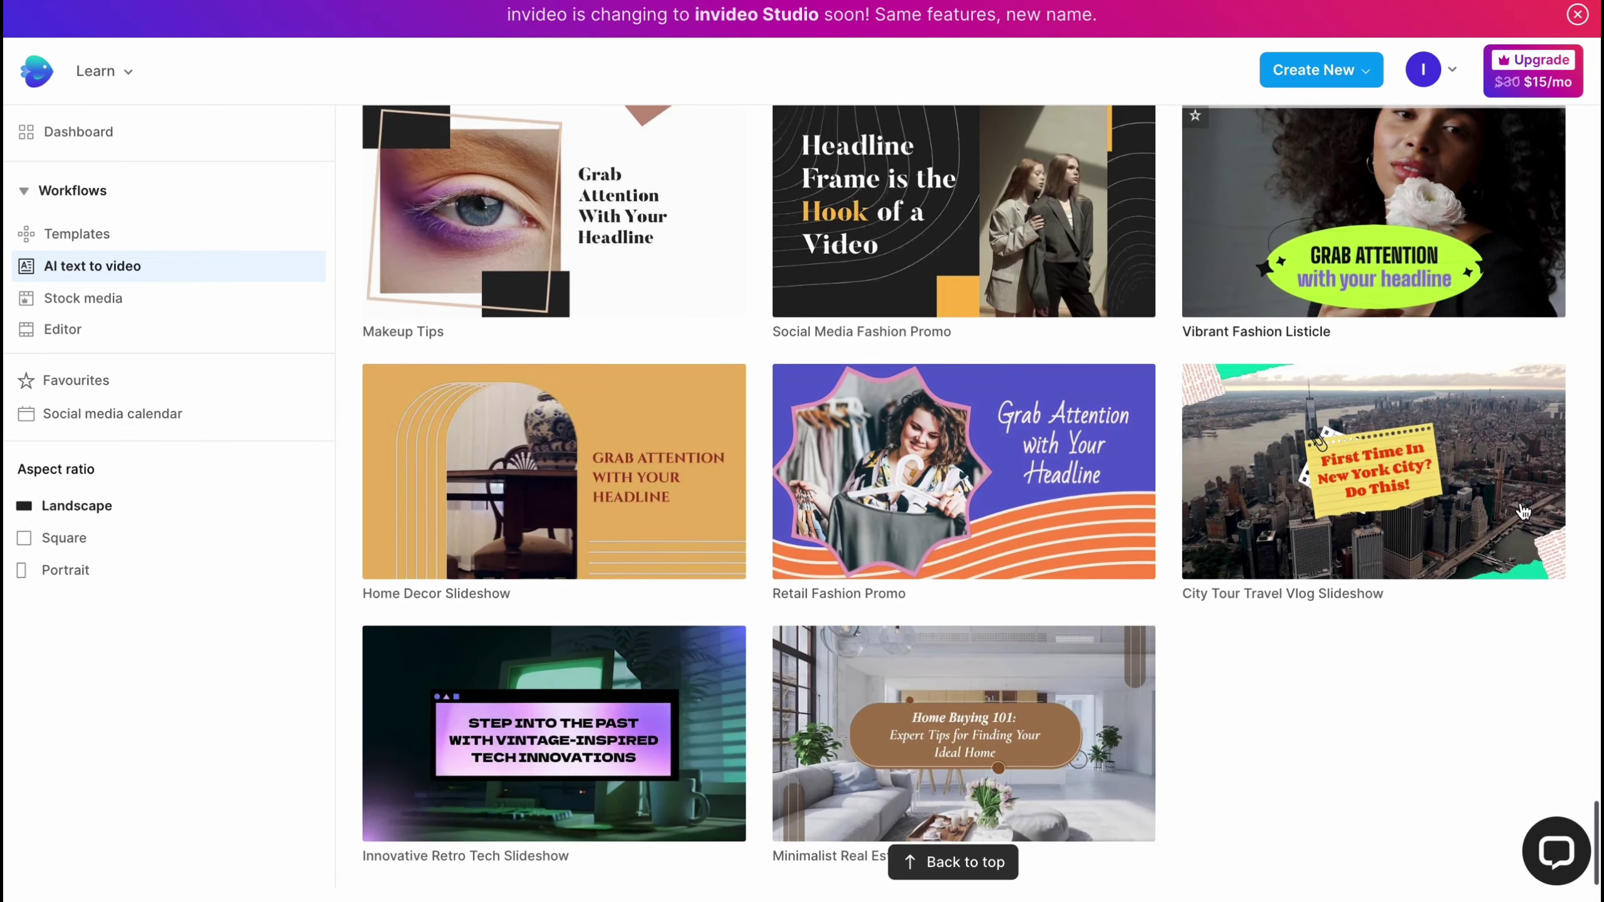
pyautogui.scroll(20, 1043, 582)
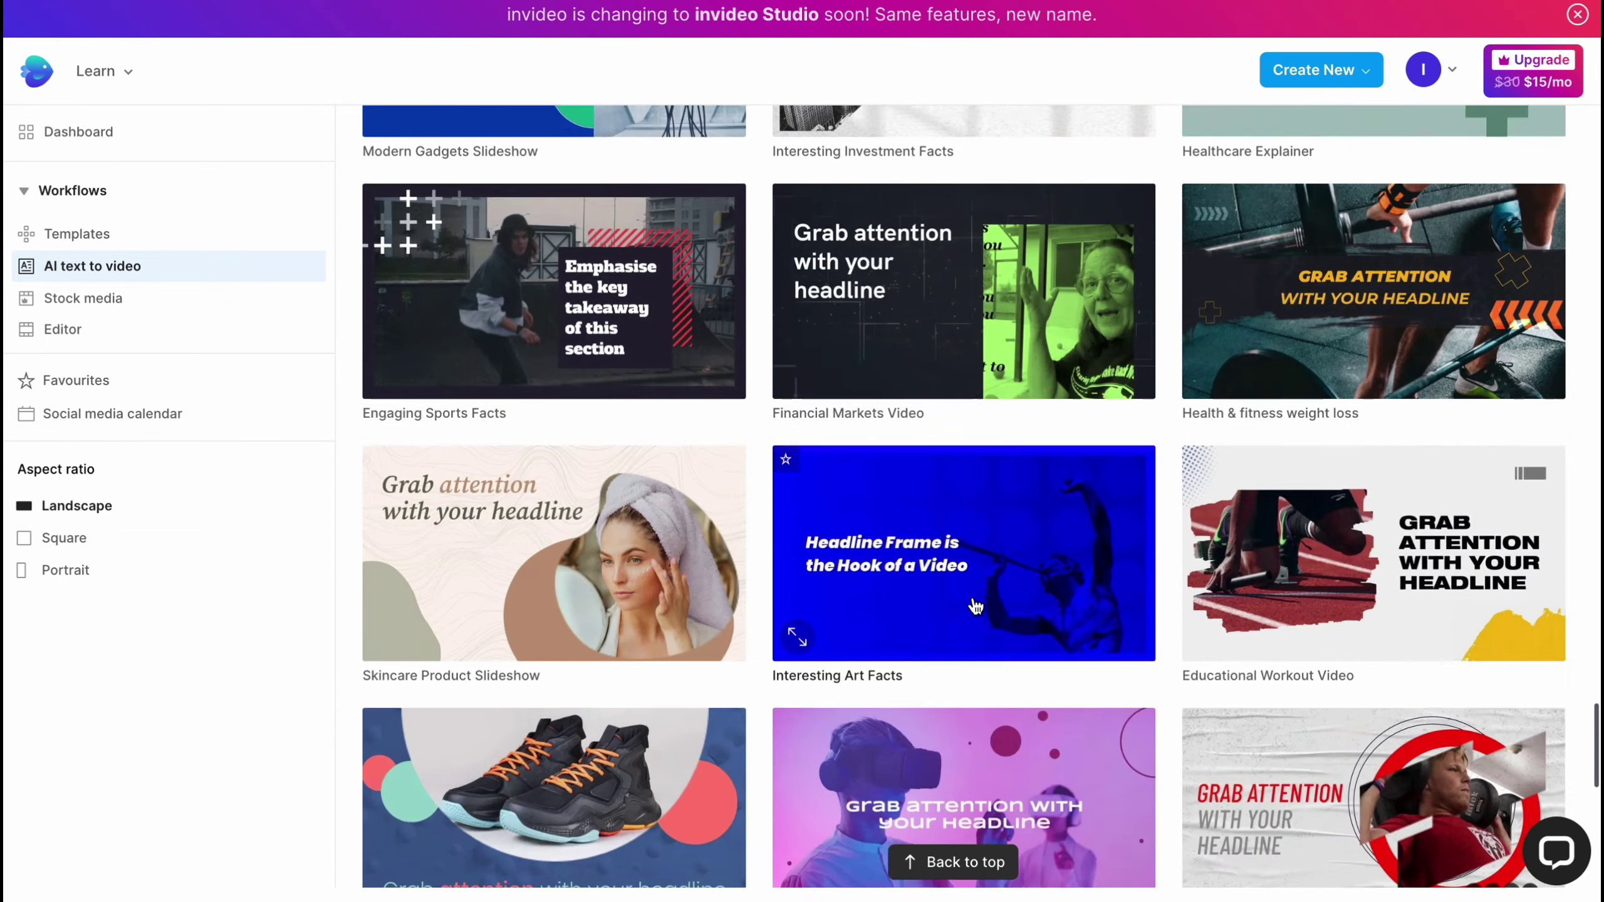
pyautogui.scroll(4, 975, 605)
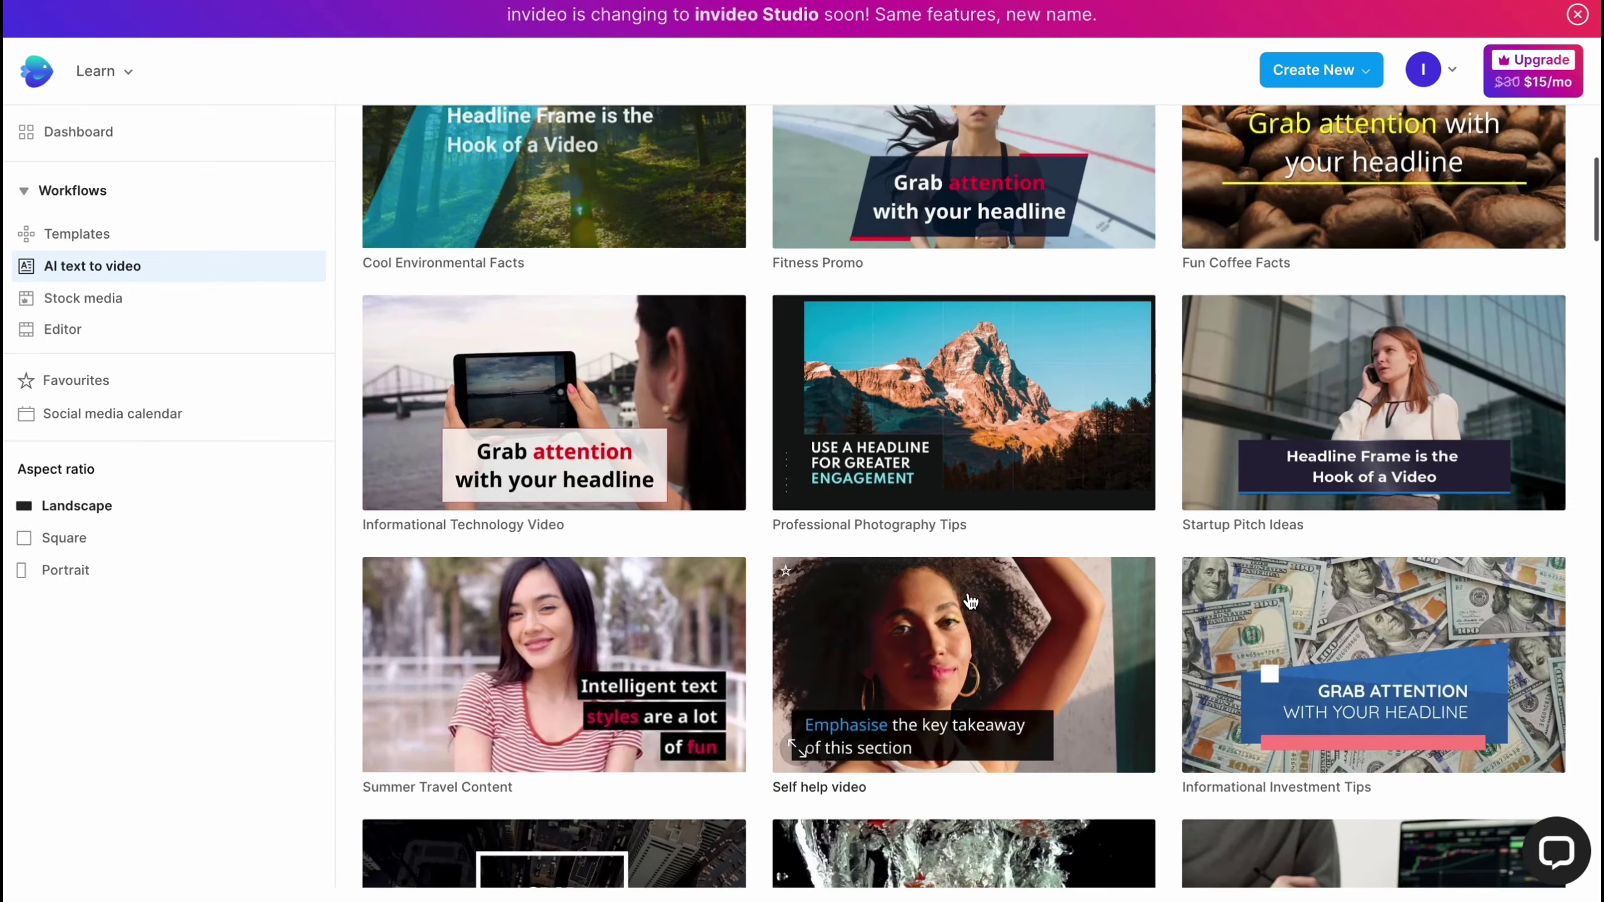
# - Use the Restaurant Promo template in Landscape (16:9) and paste the copied bread article as its script
pyautogui.scroll(-7, 976, 605)
pyautogui.click(992, 481)
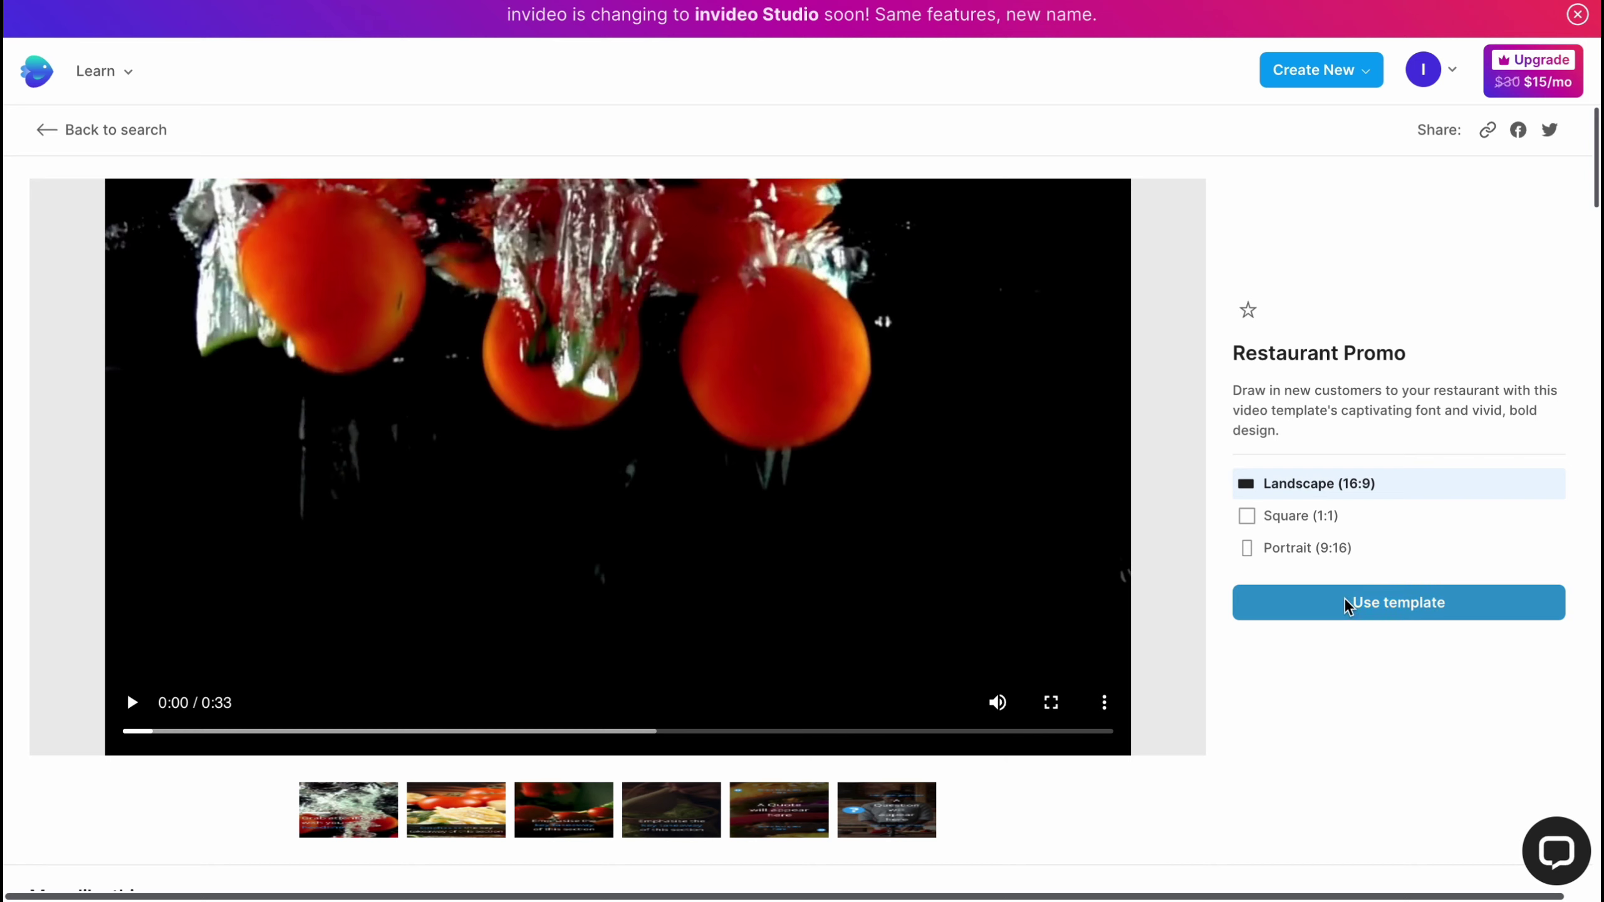
pyautogui.click(1371, 607)
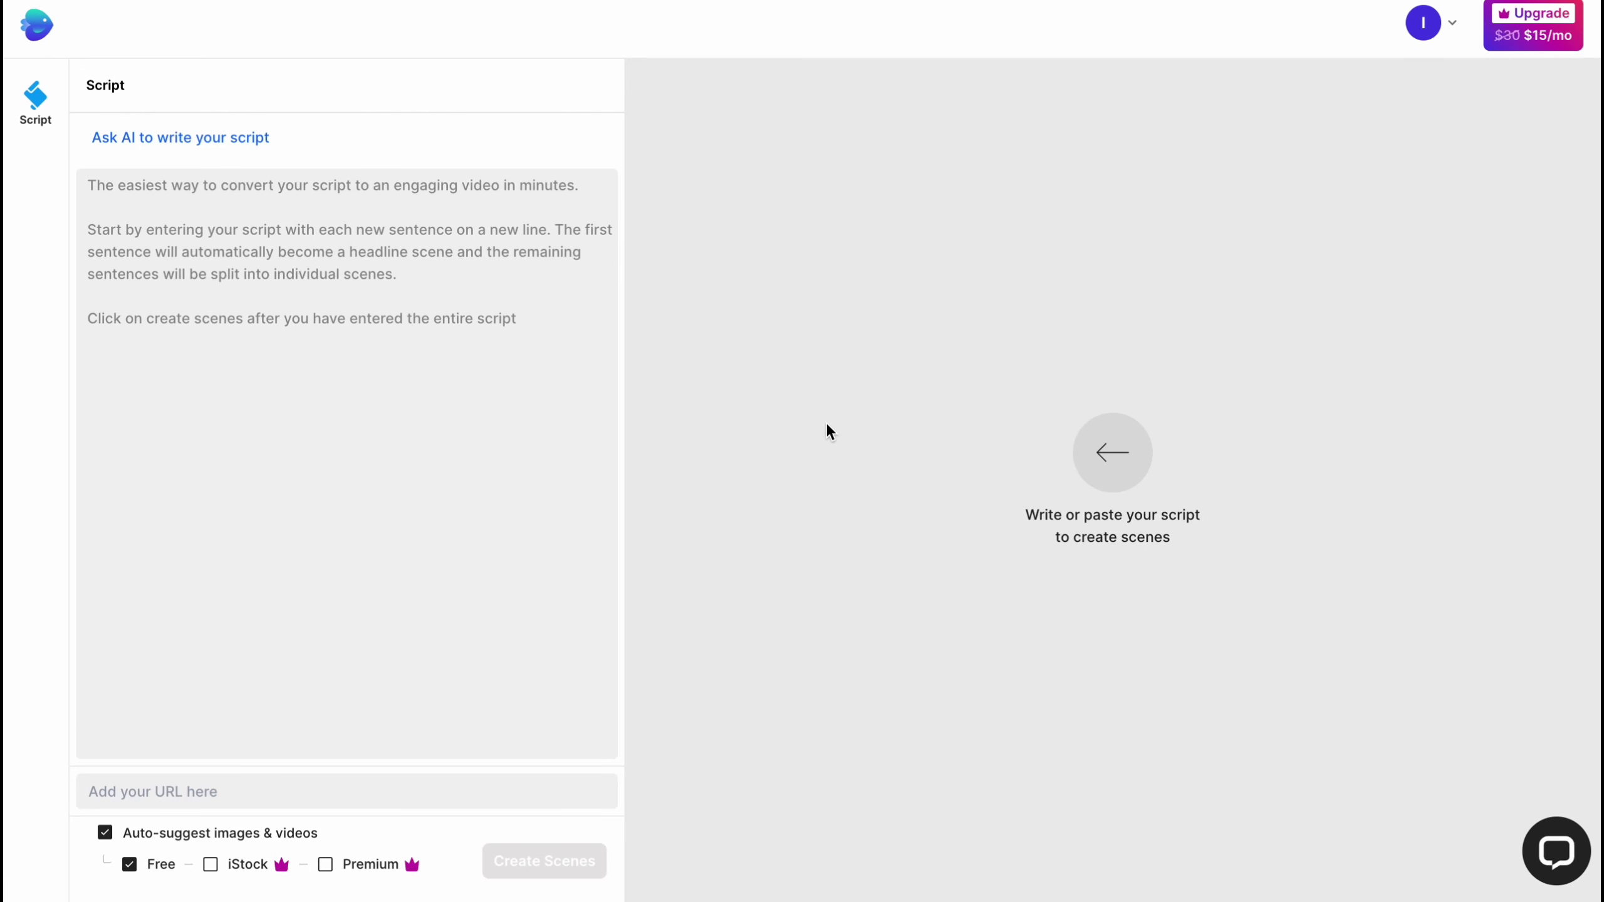
pyautogui.click(246, 215)
pyautogui.hotkey('ctrl', 'v')
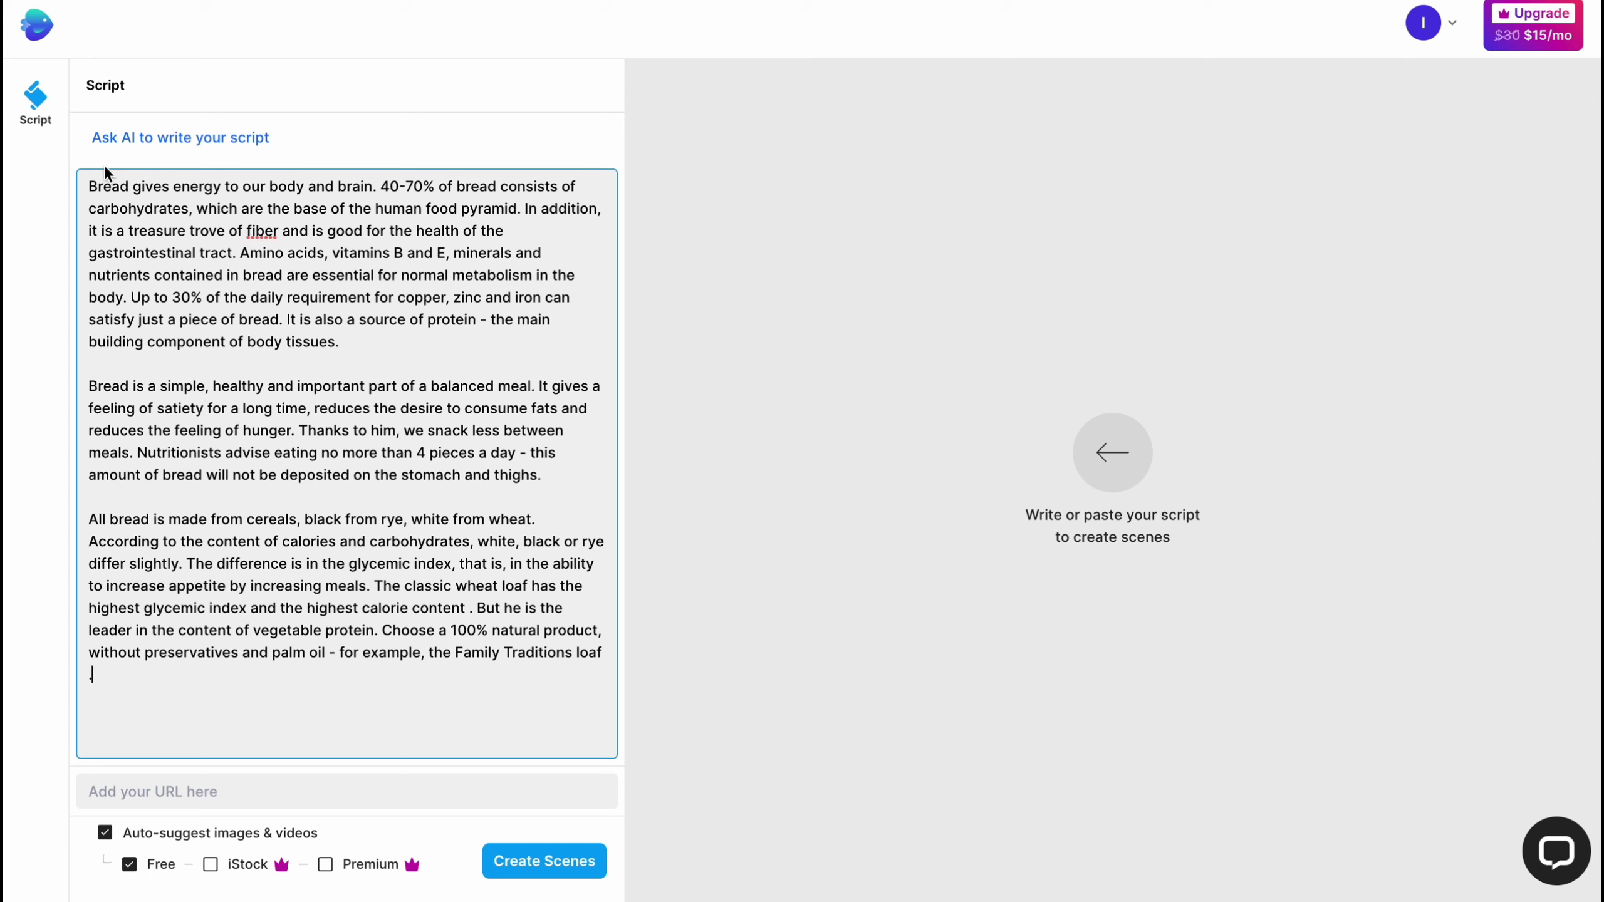
# - Try to have AI generate a script from the prompt "write article avout bread"
pyautogui.click(159, 136)
pyautogui.click(182, 133)
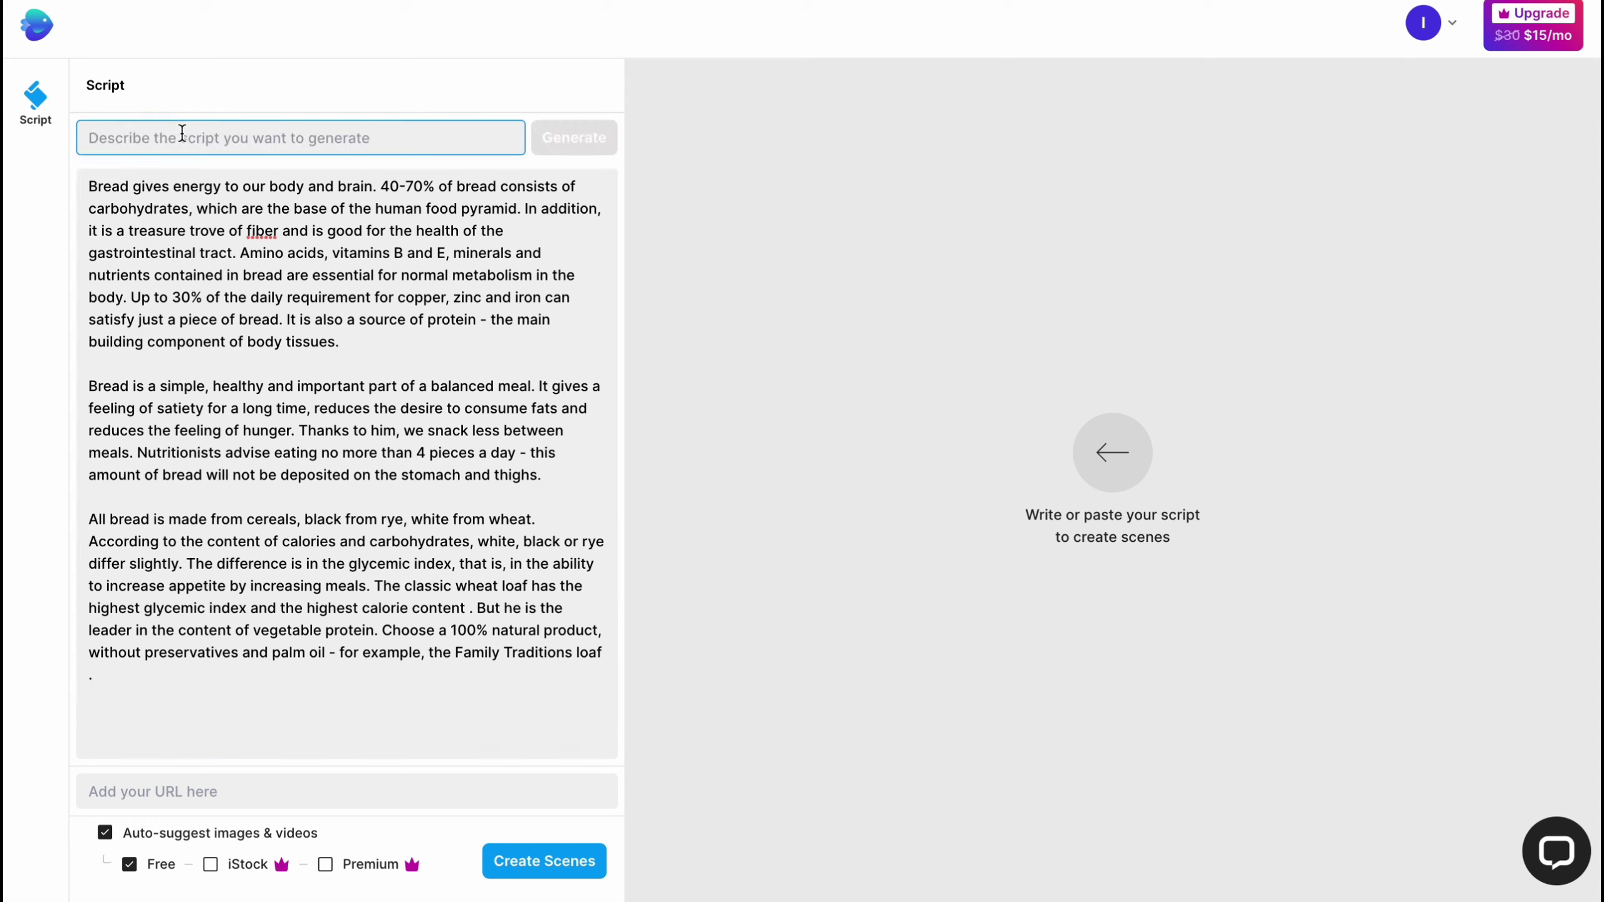
pyautogui.write('write article avout bread')
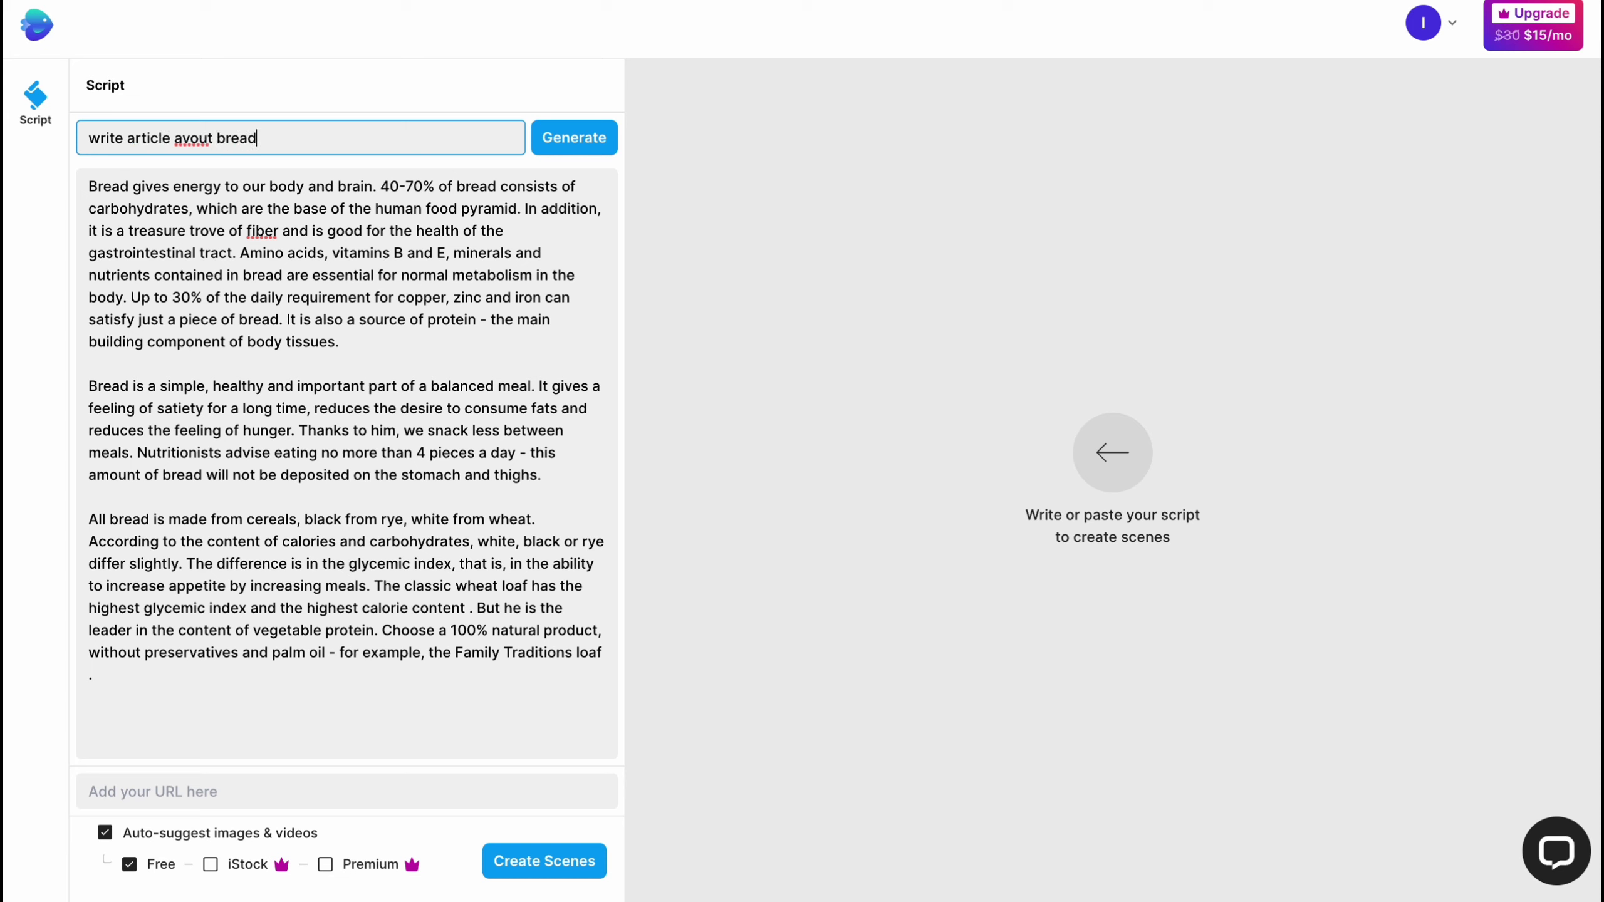
pyautogui.click(572, 137)
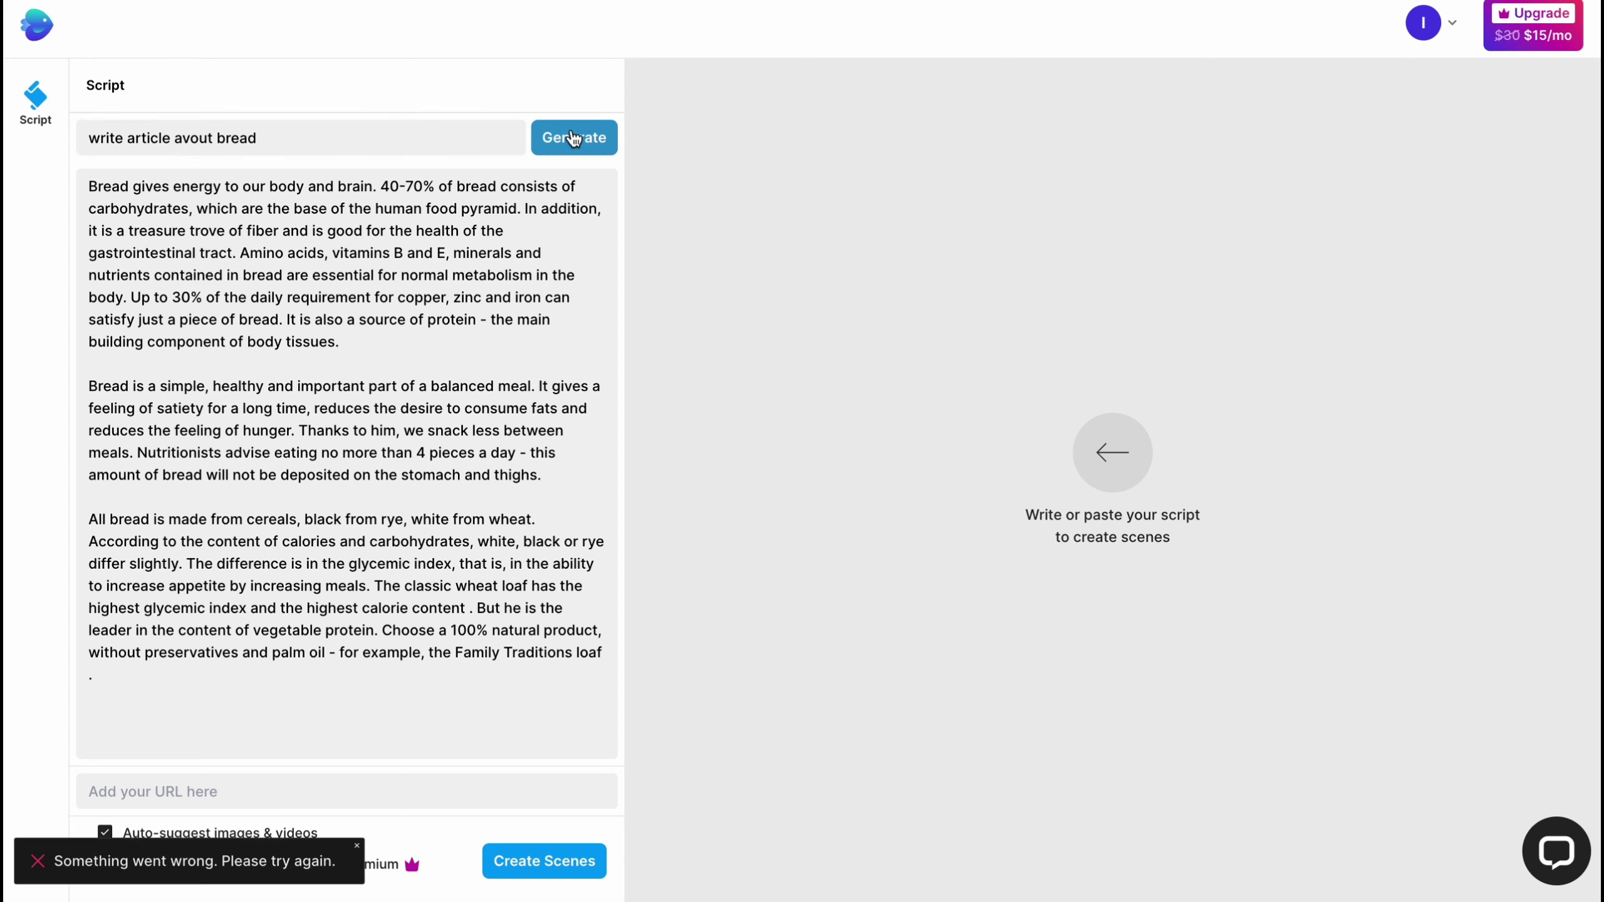
# - Correct the AI script prompt to "write article about bread" and try to generate the script again
pyautogui.click(193, 134)
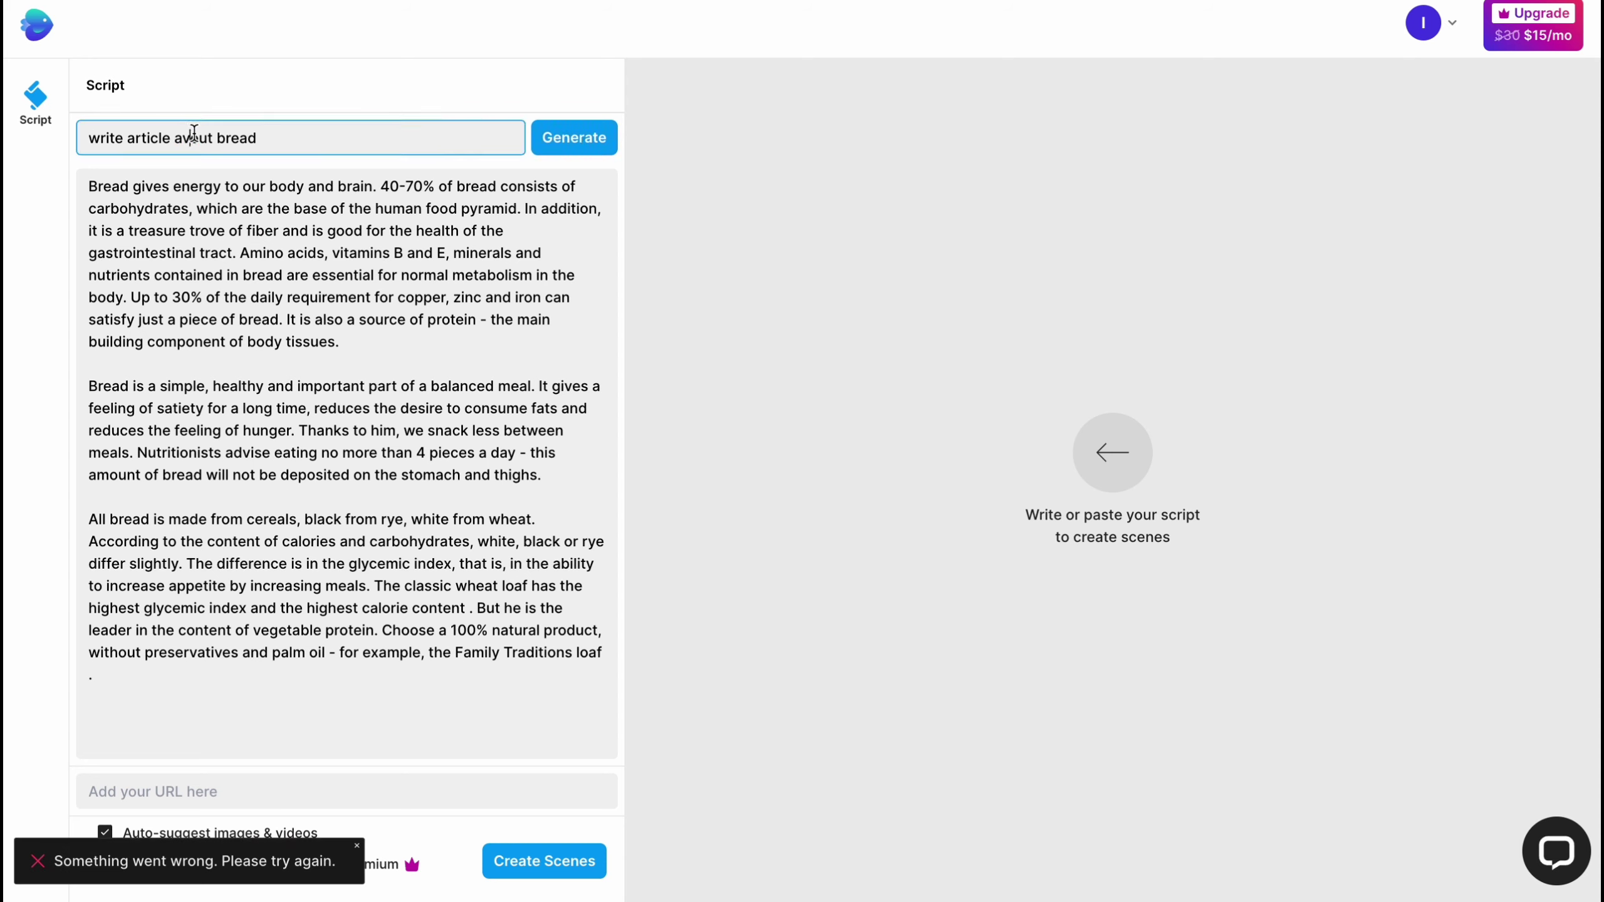
pyautogui.press('BackSpace')
pyautogui.write('b')
pyautogui.click(561, 128)
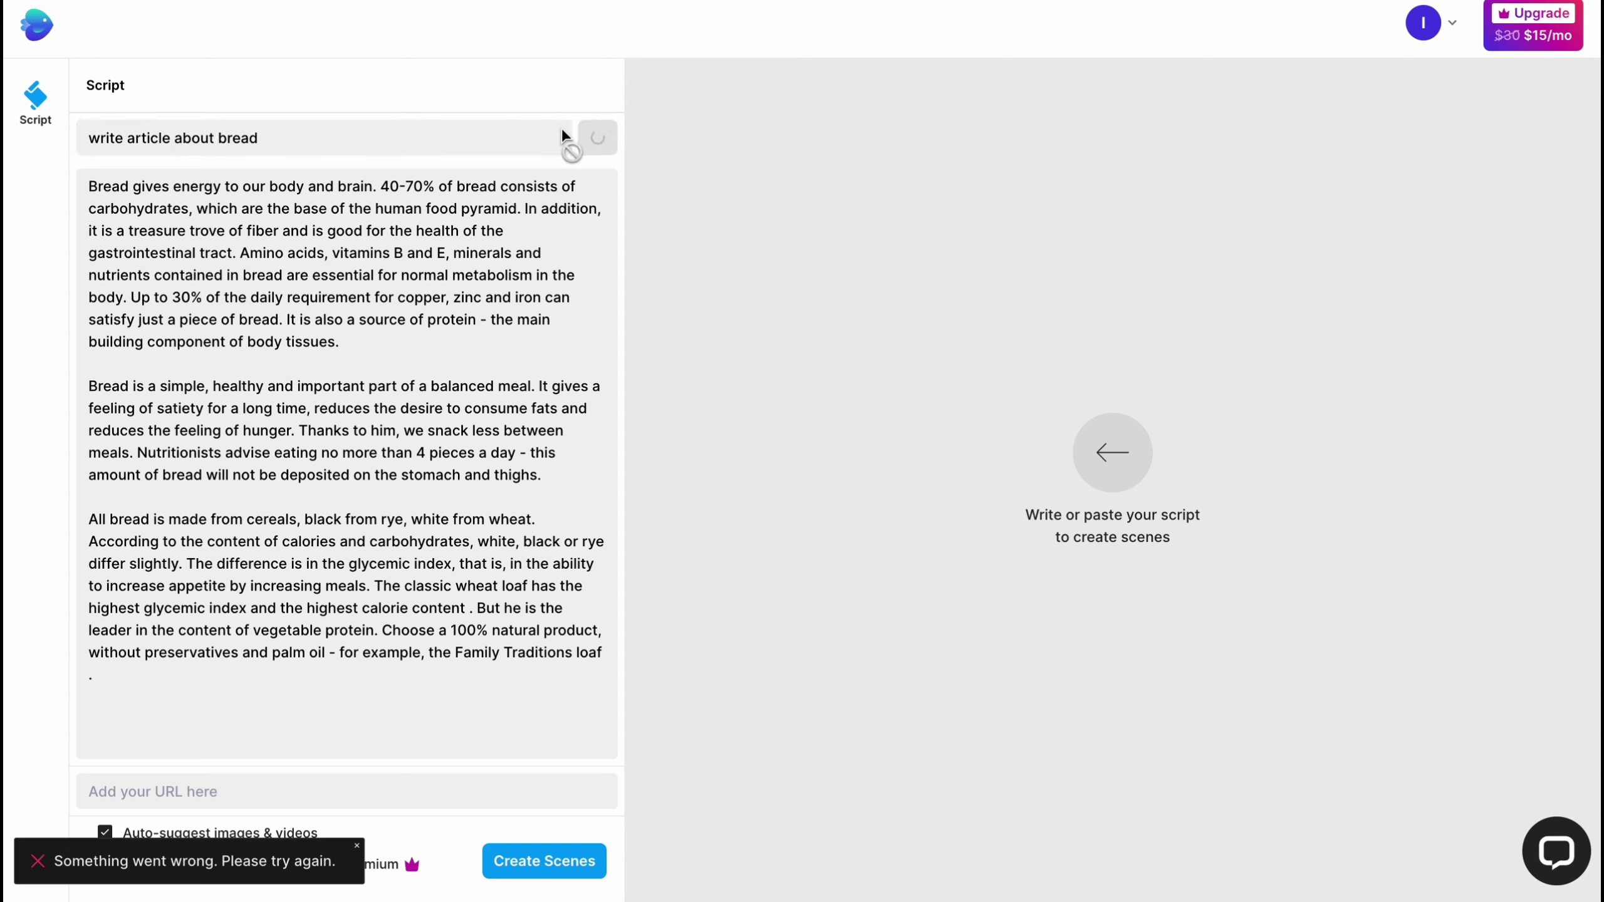
pyautogui.click(363, 851)
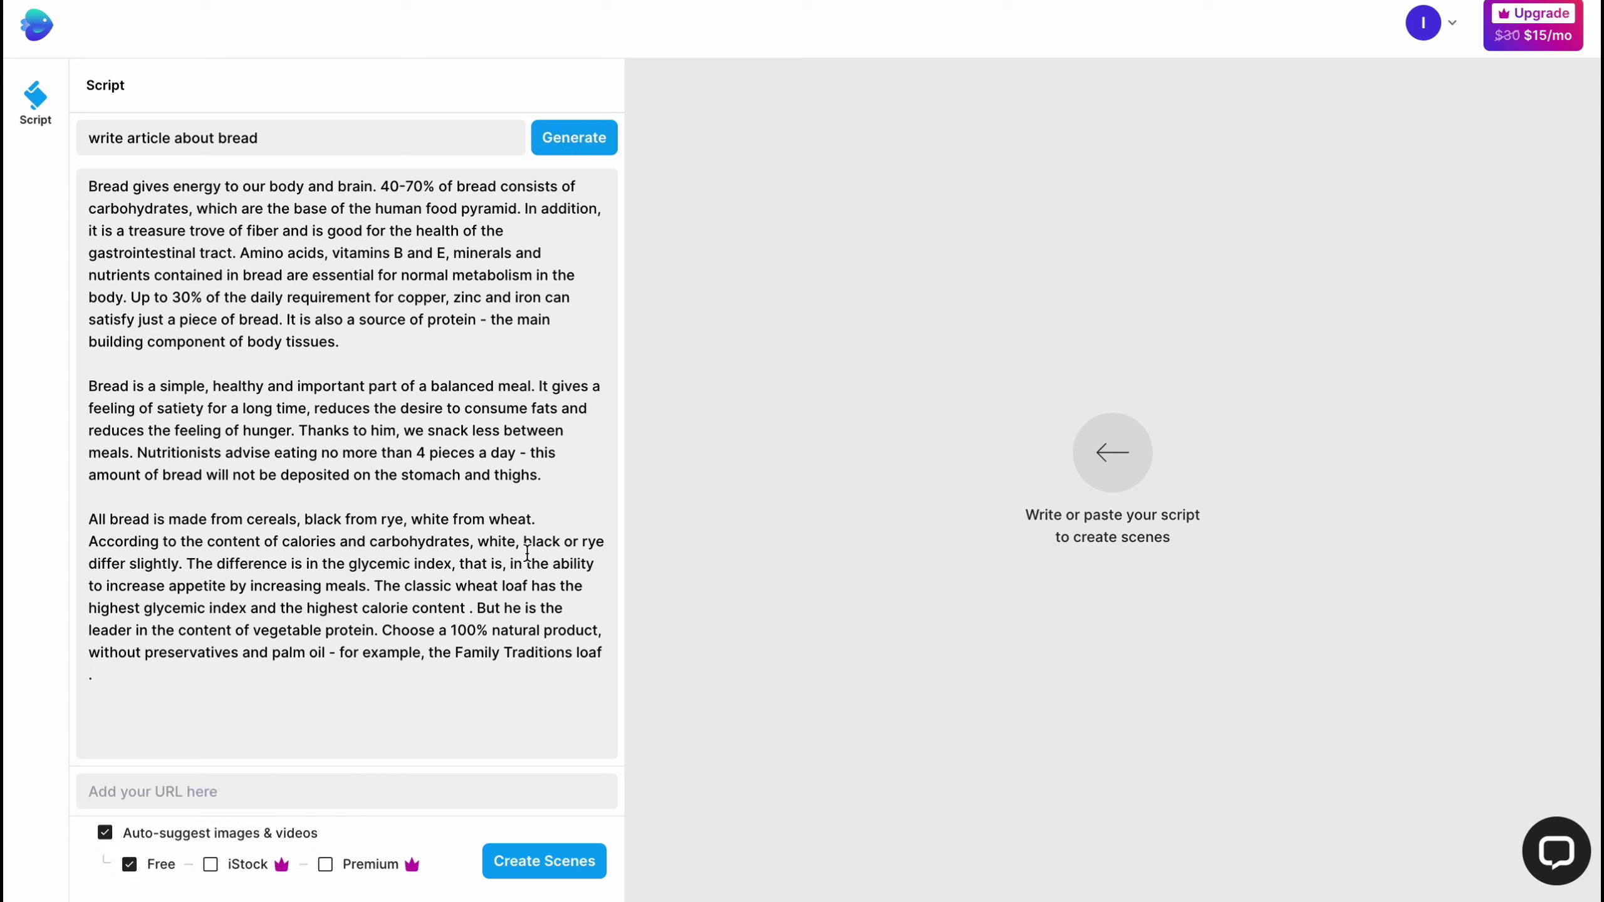
# - Have the long bread script rearranged automatically and create the video scenes from it, keeping free auto-suggested media
pyautogui.click(577, 862)
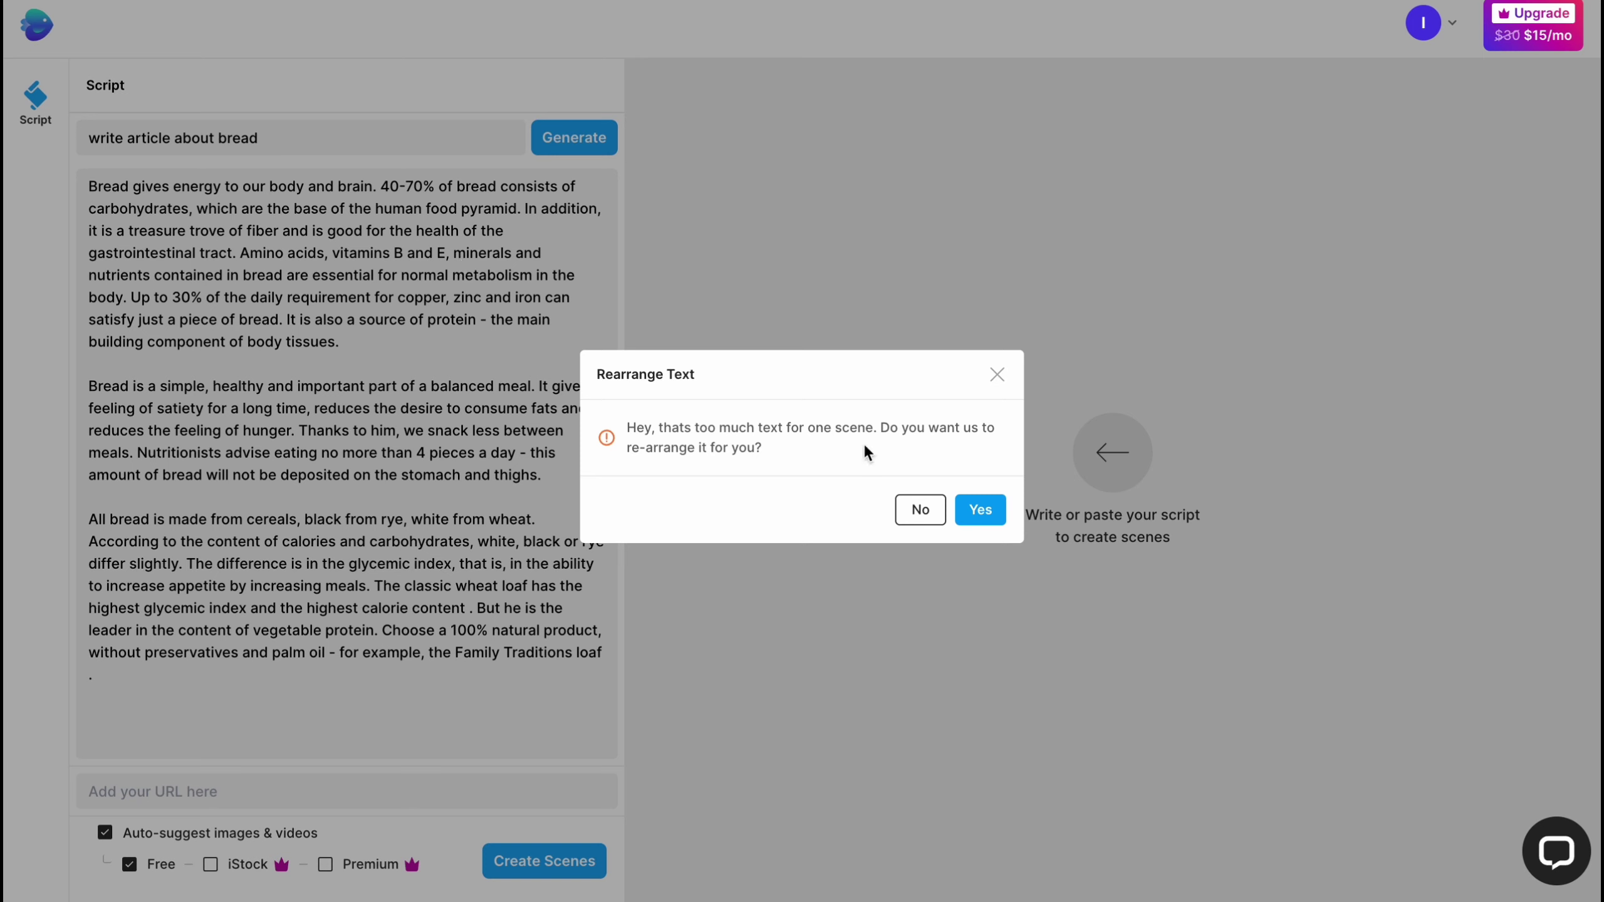
pyautogui.click(988, 510)
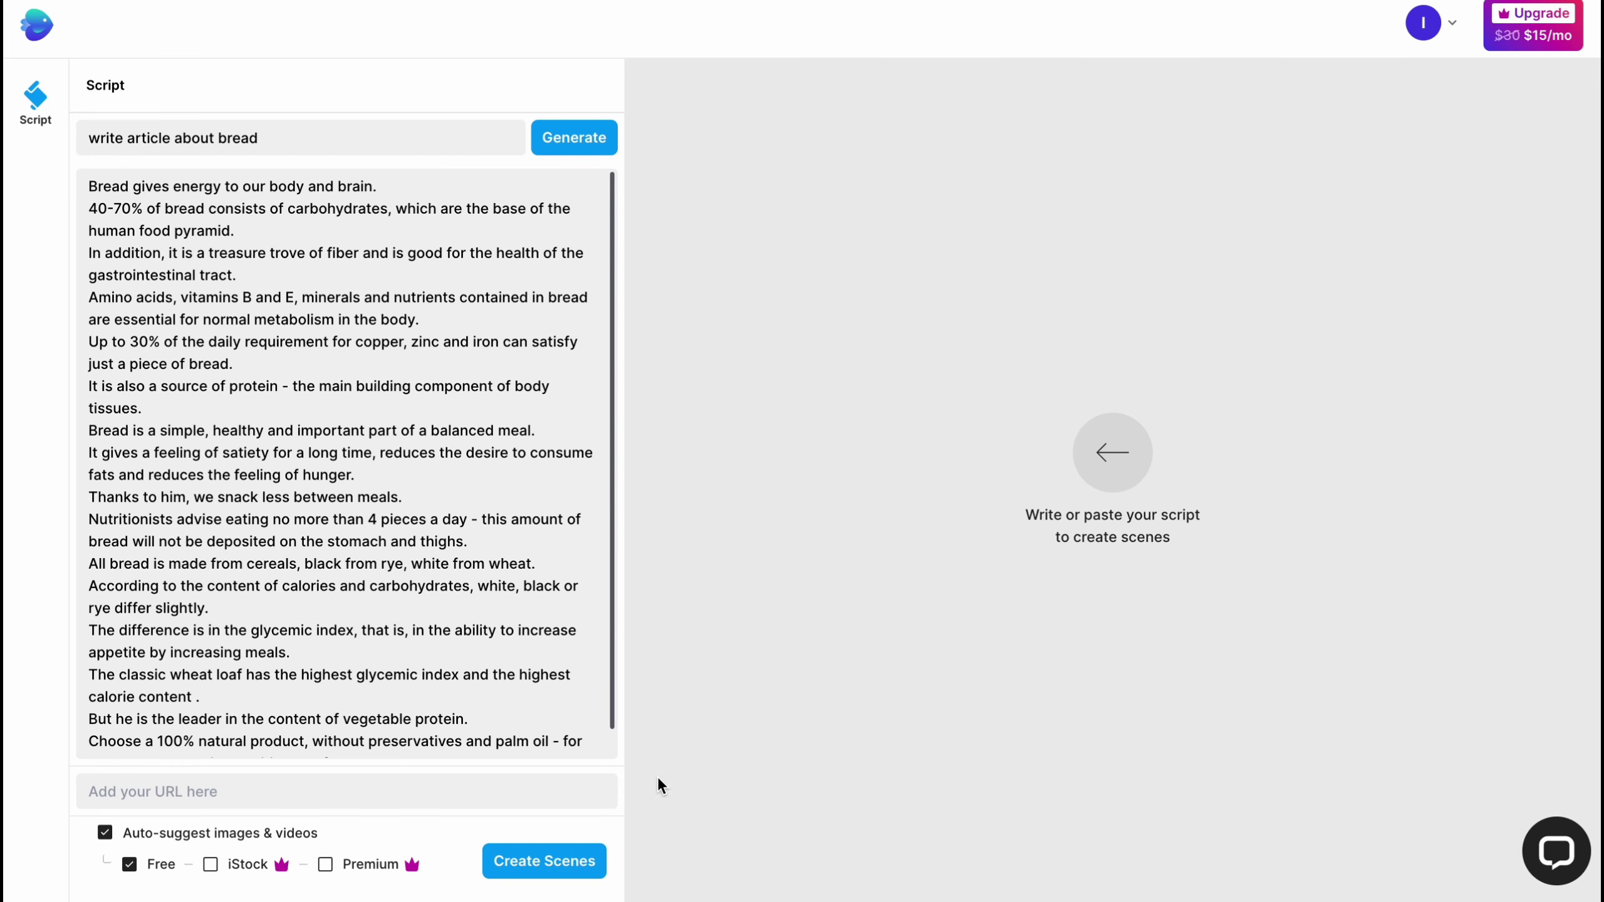
pyautogui.click(547, 862)
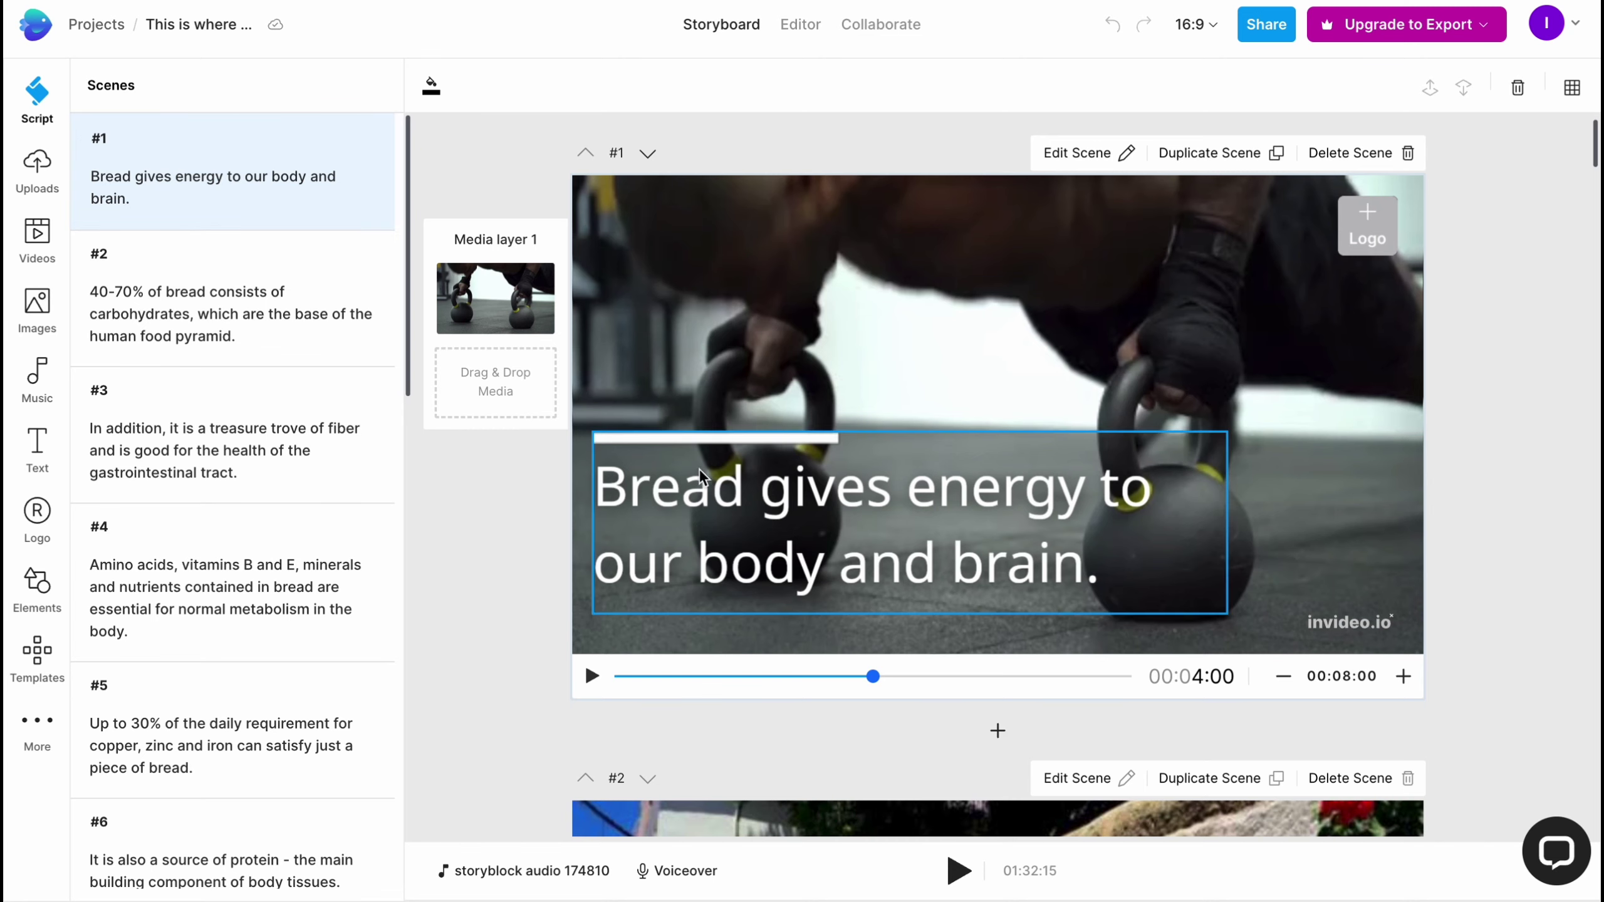
# - View the first generated scene in the Editor's timeline view and return to the Storyboard
pyautogui.scroll(-10, 765, 506)
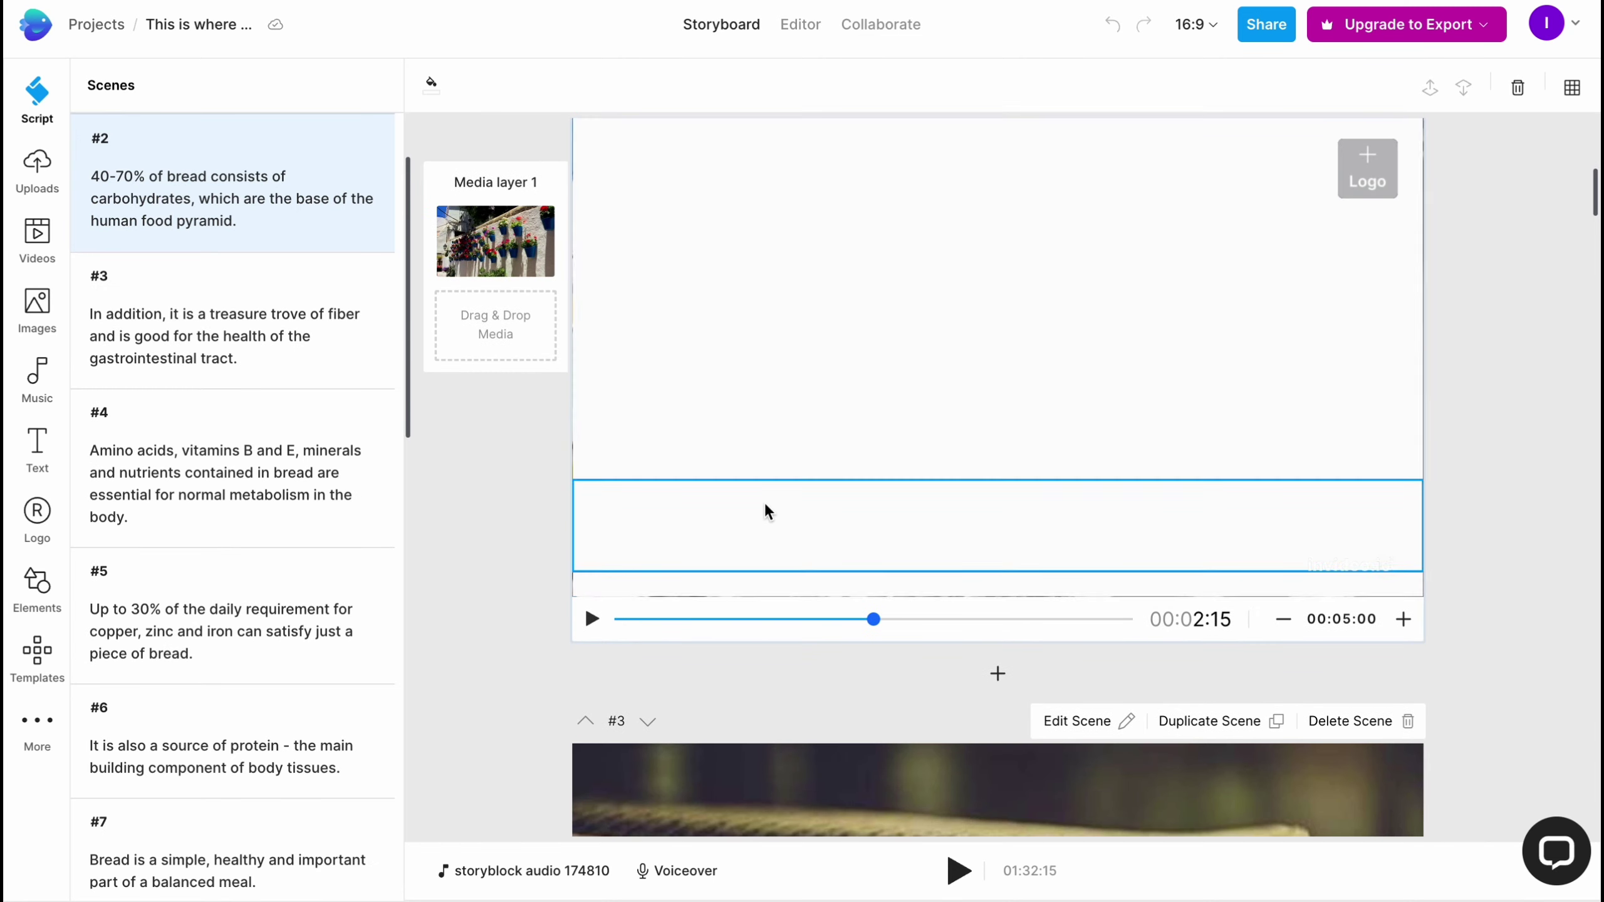
pyautogui.scroll(4, 857, 462)
pyautogui.scroll(6, 857, 450)
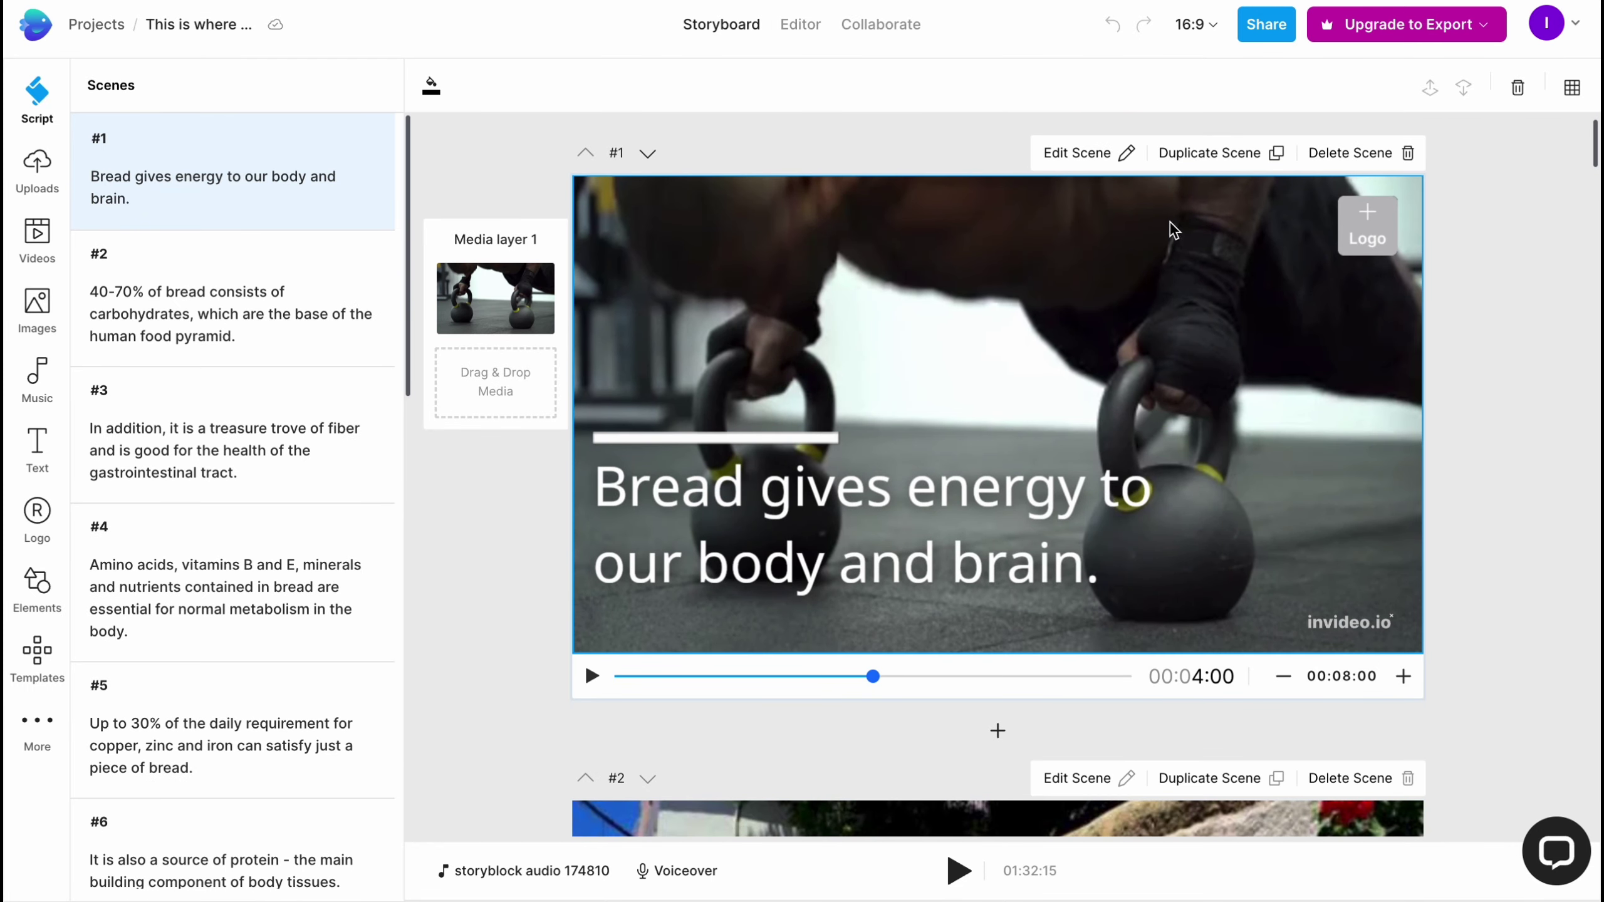
pyautogui.click(1104, 305)
pyautogui.click(1109, 169)
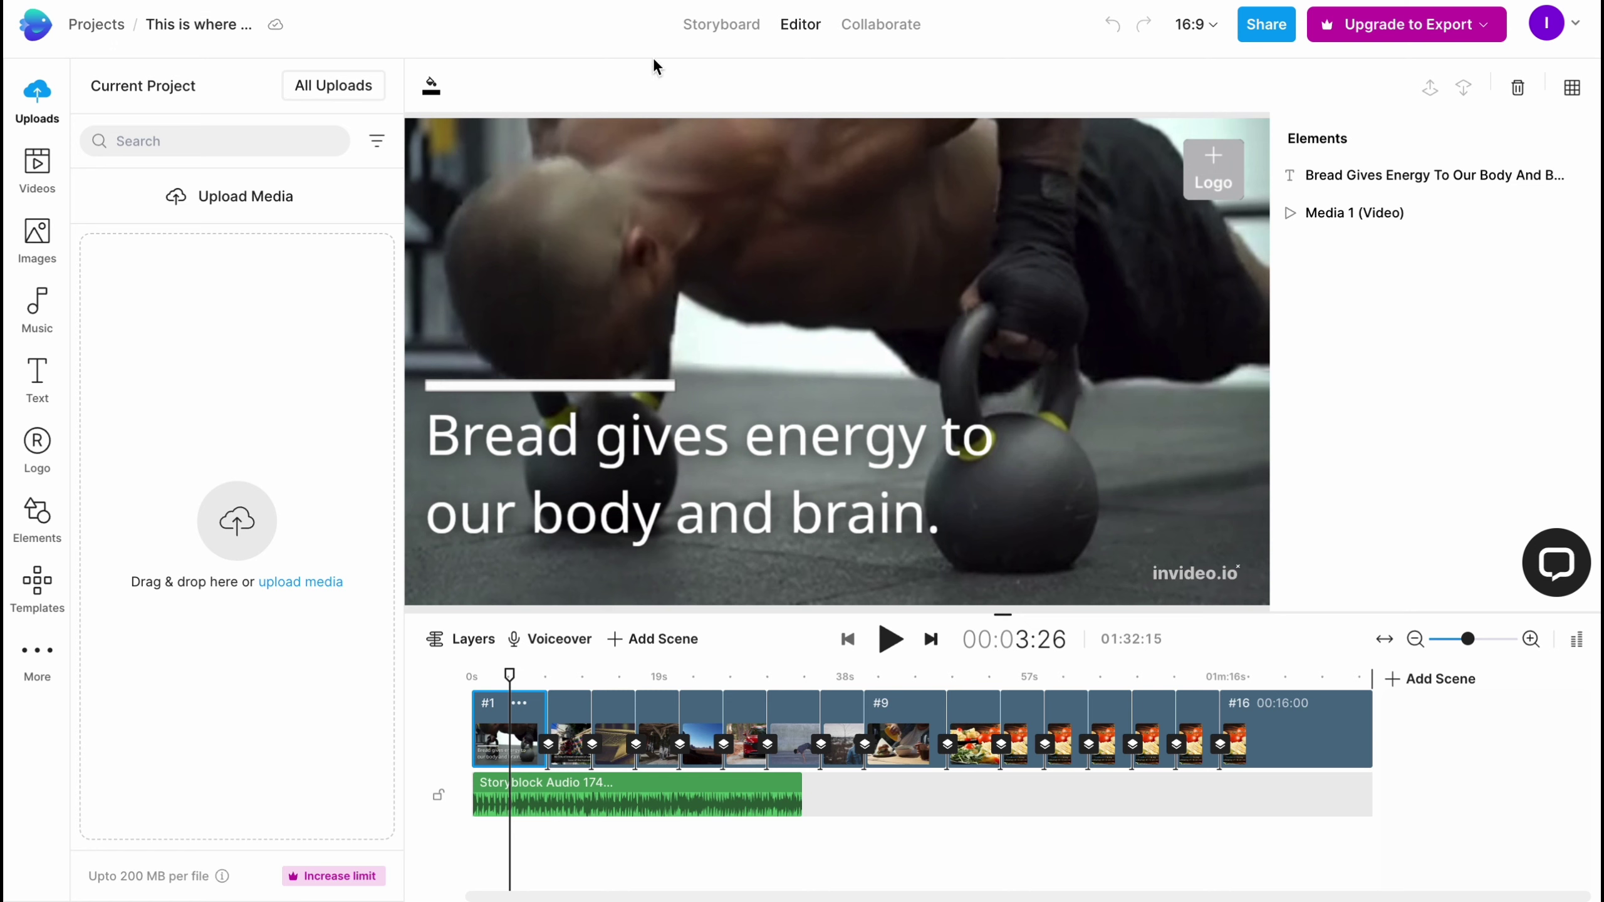
pyautogui.click(722, 38)
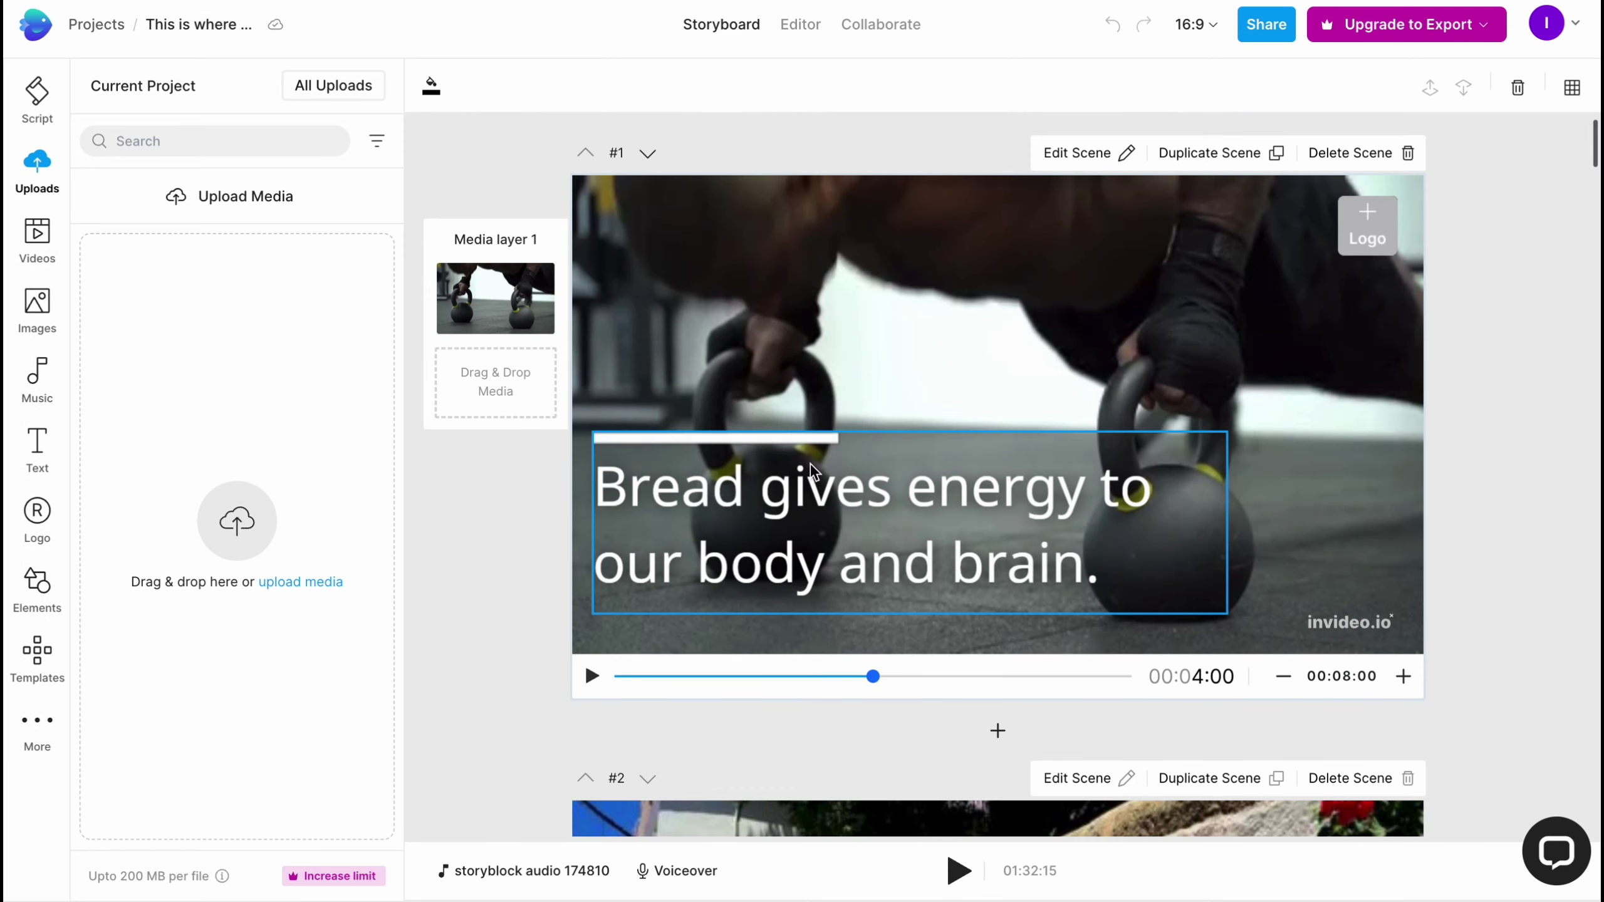
# - Review the generated storyboard scenes down to scene 9 and play scene 8
pyautogui.scroll(-15, 817, 471)
pyautogui.scroll(-18, 819, 471)
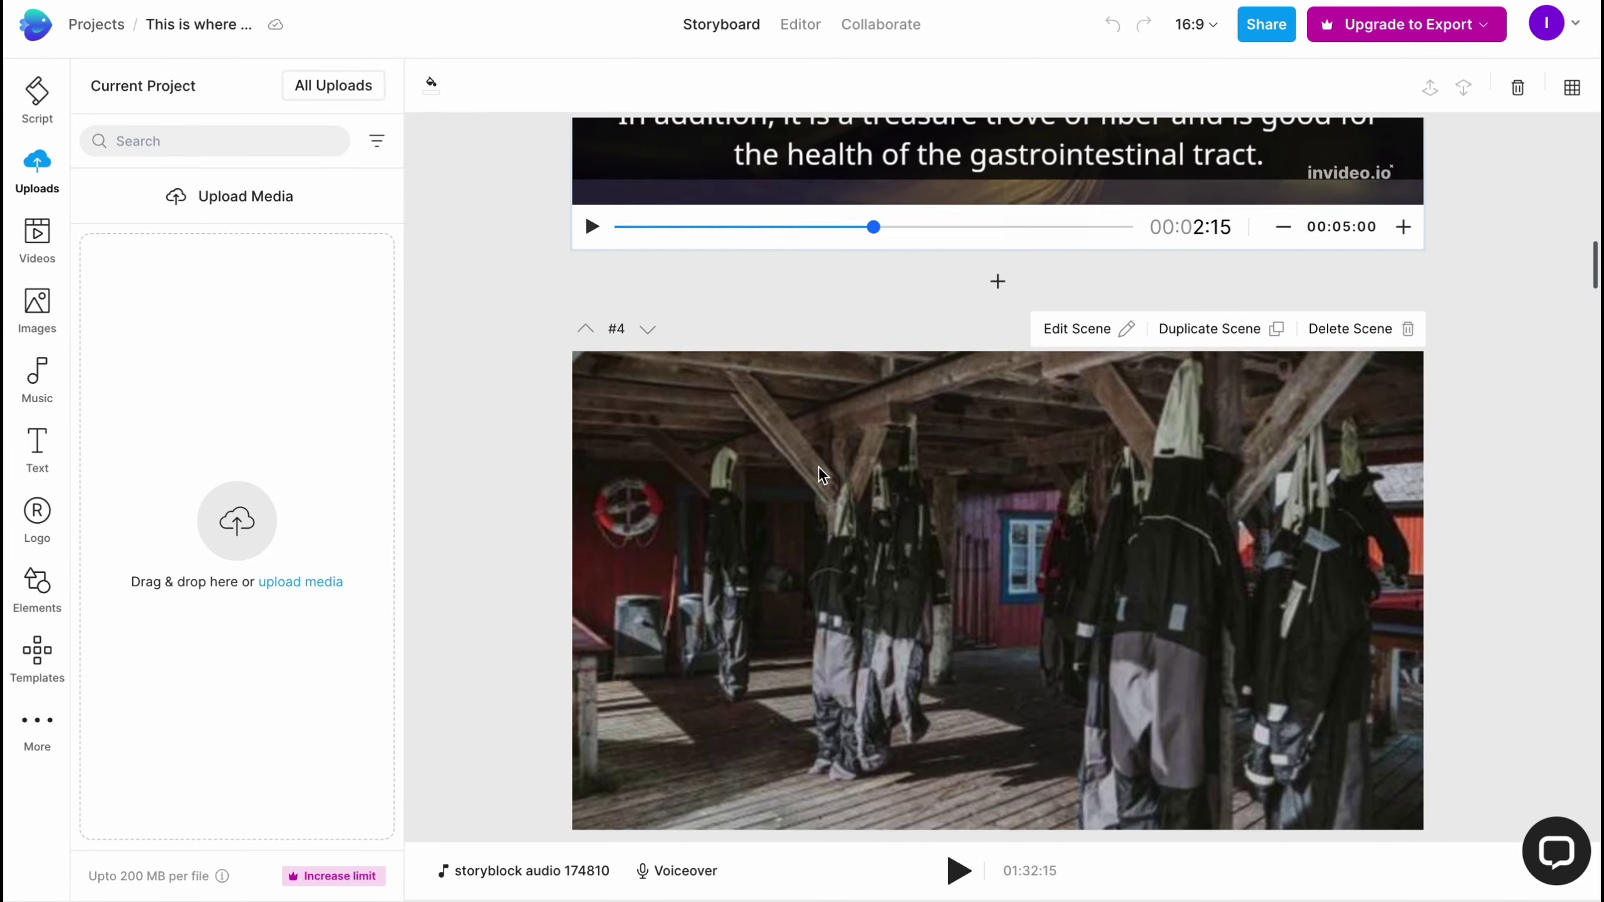
pyautogui.scroll(-7, 819, 467)
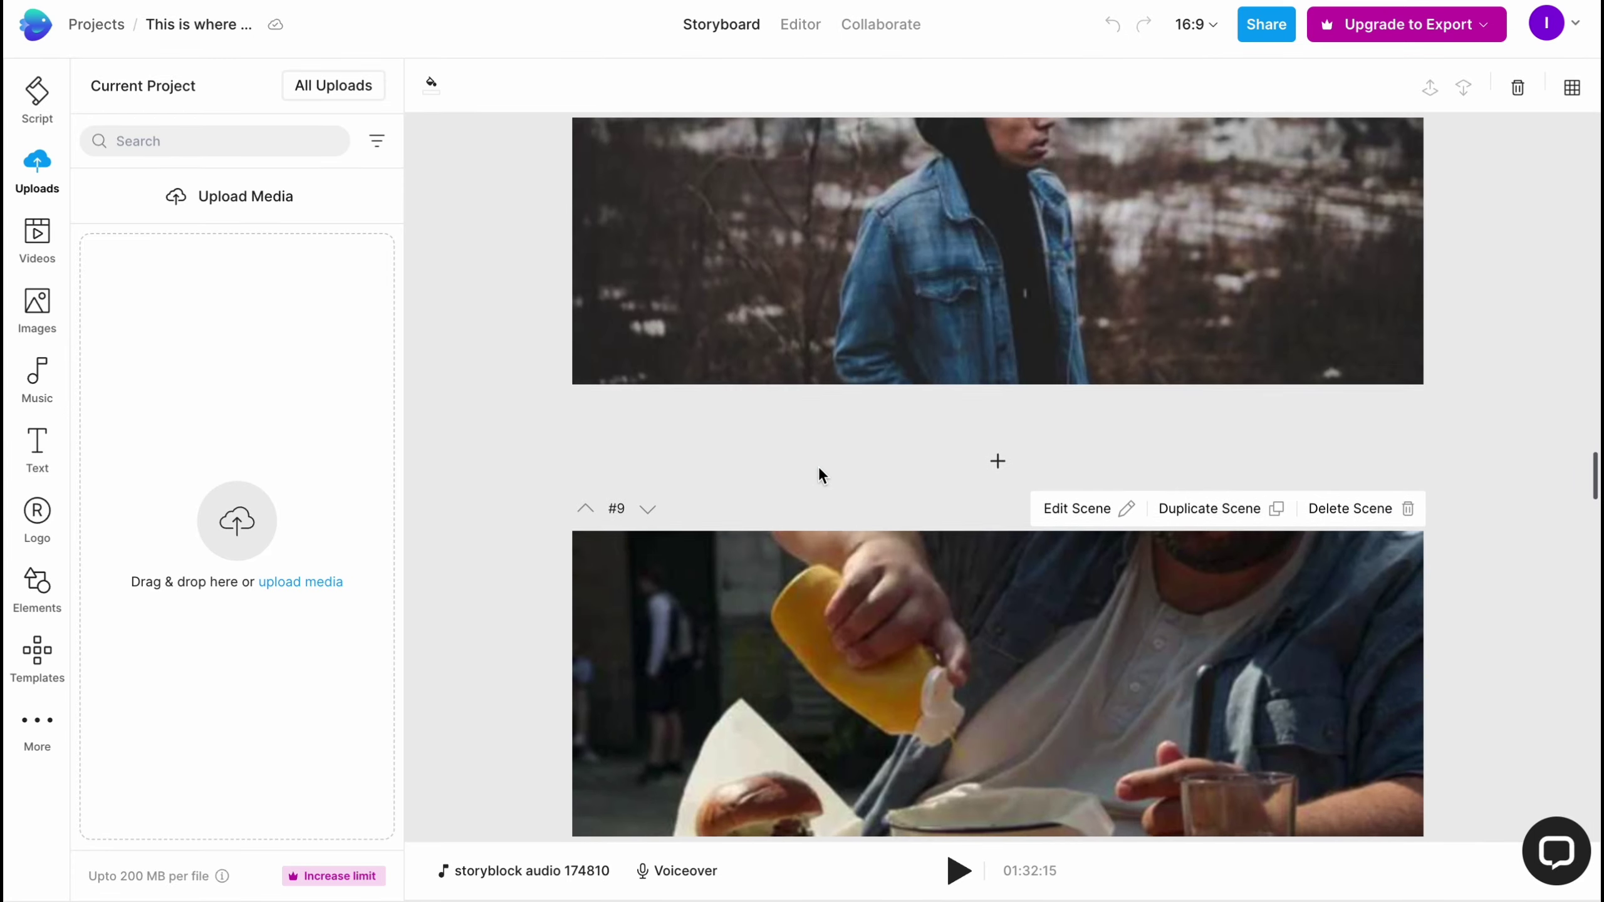
pyautogui.scroll(5, 720, 465)
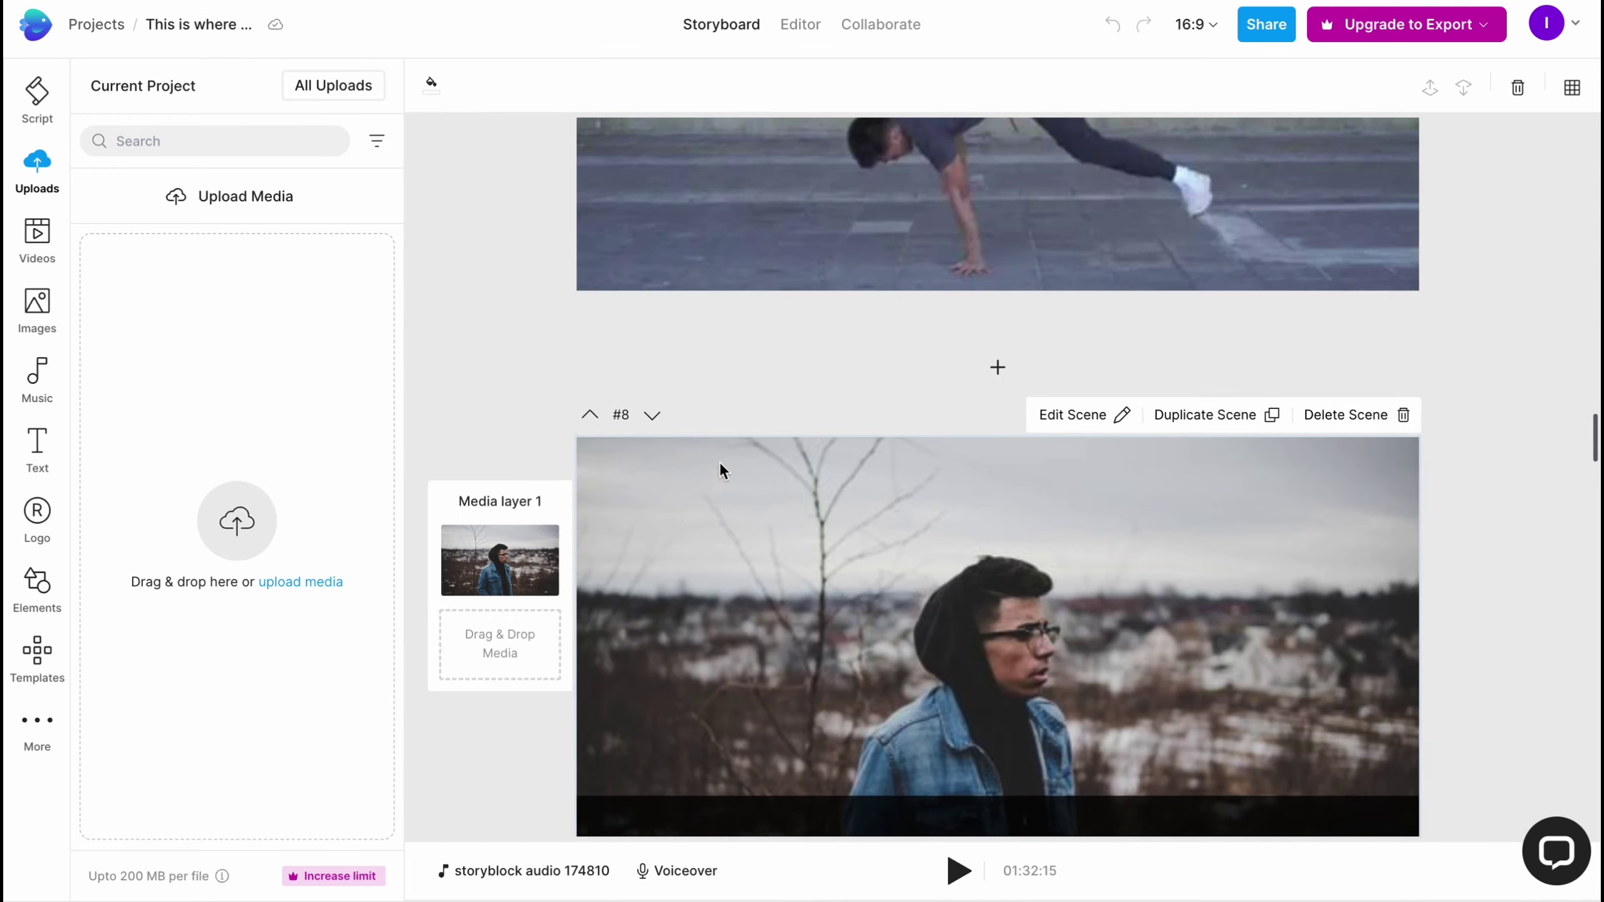
pyautogui.scroll(-5, 712, 474)
pyautogui.click(591, 436)
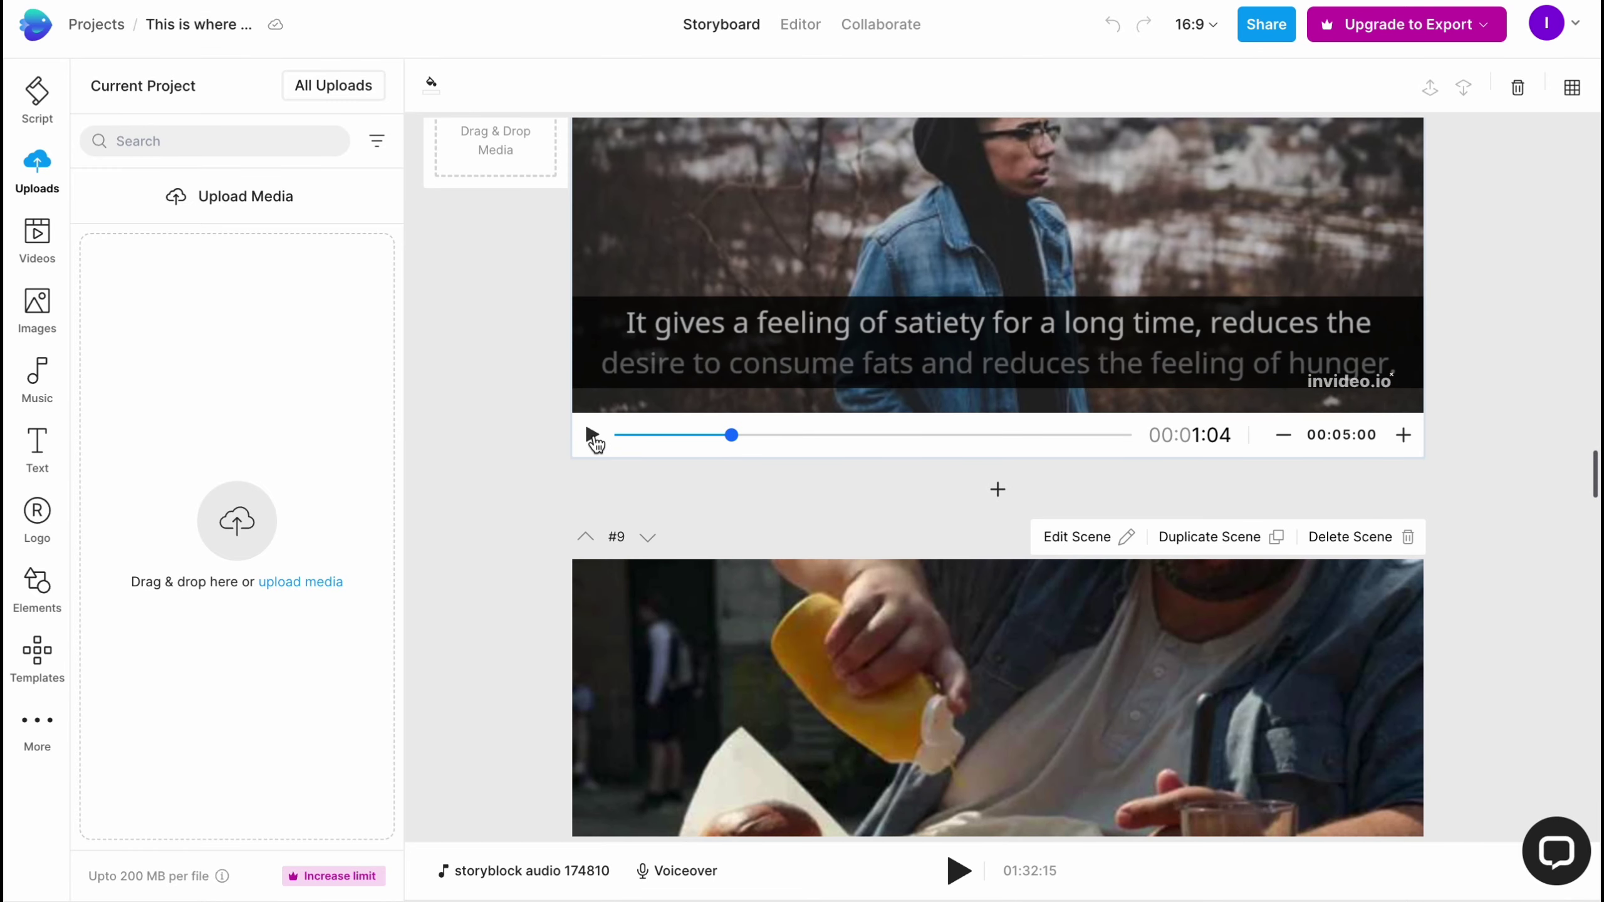
# - Go back through the storyboard from scene 7 to scene 4 and play scene 4
pyautogui.scroll(5, 593, 436)
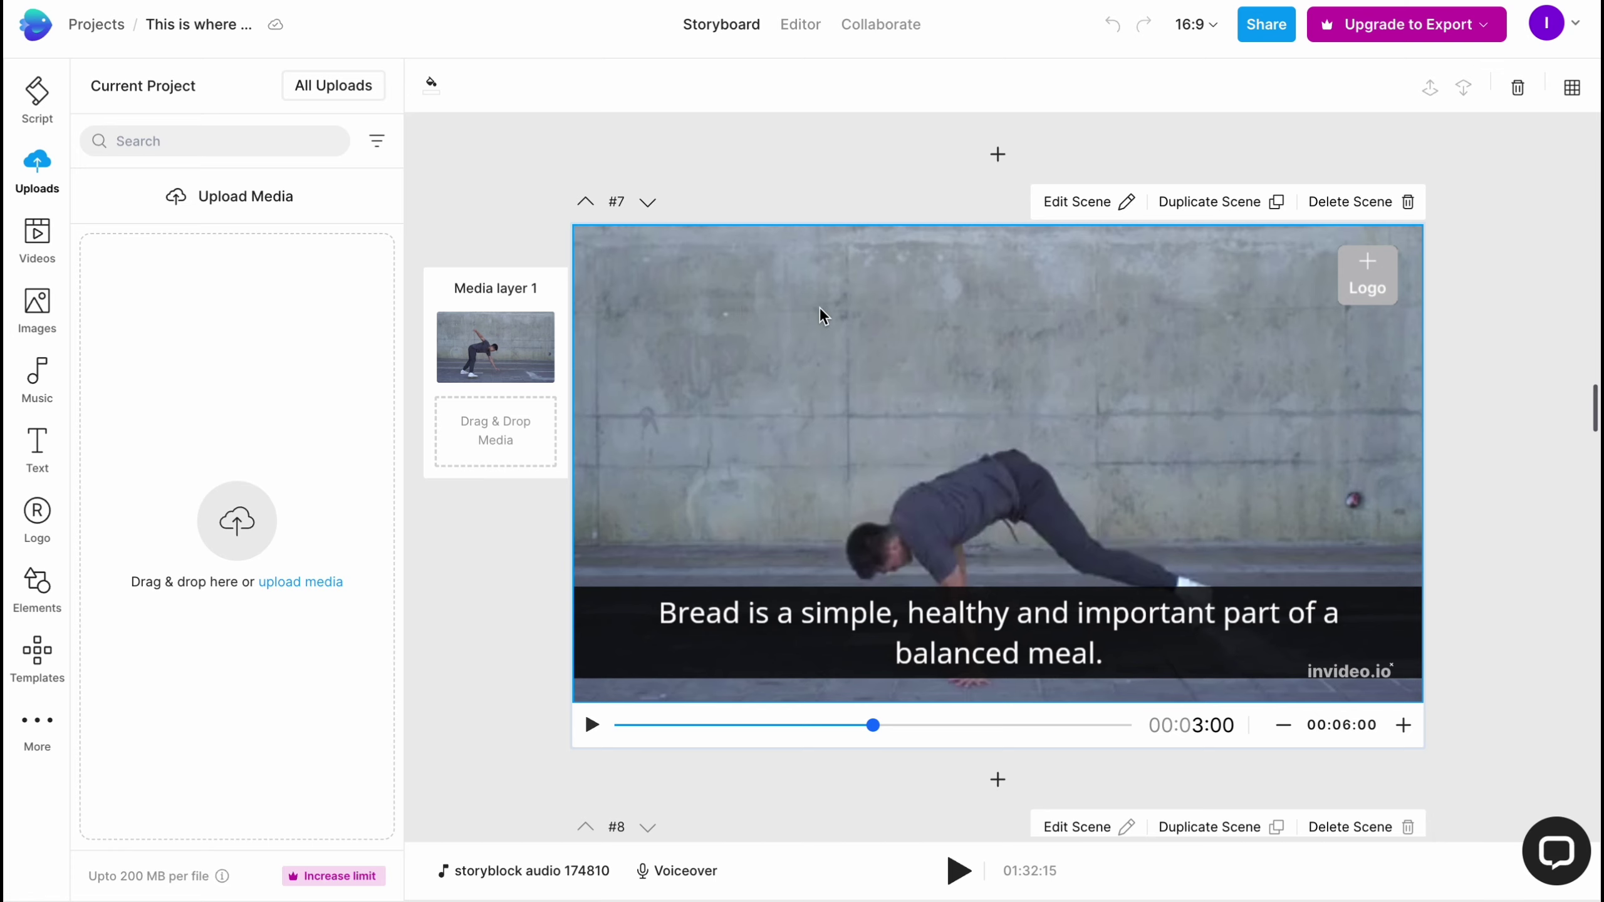
pyautogui.scroll(10, 821, 310)
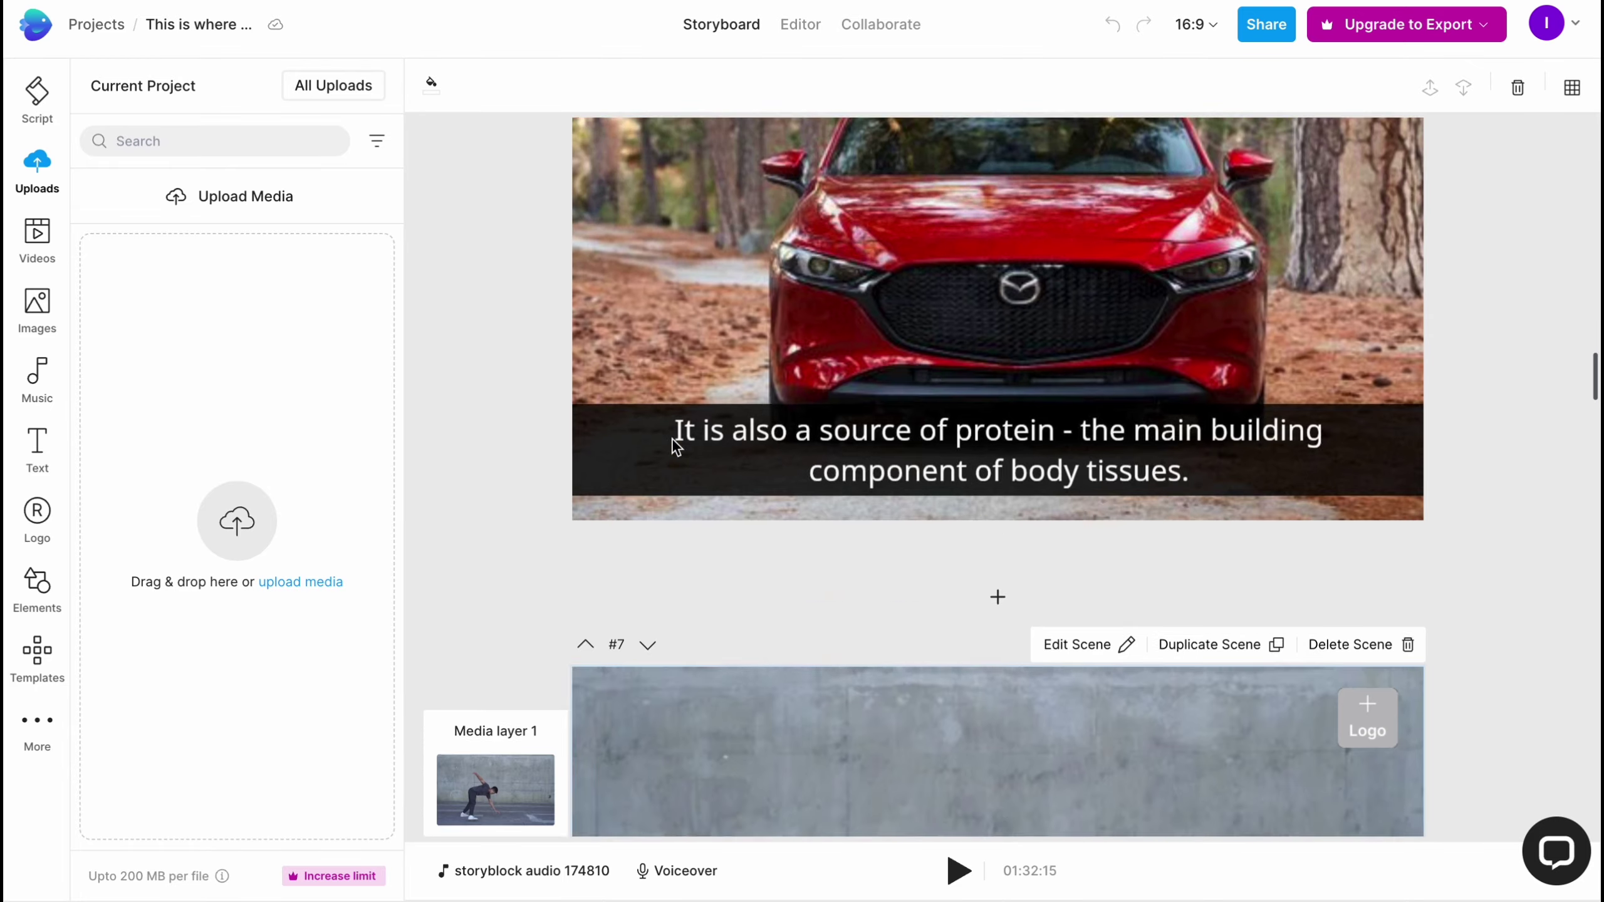
pyautogui.scroll(8, 821, 411)
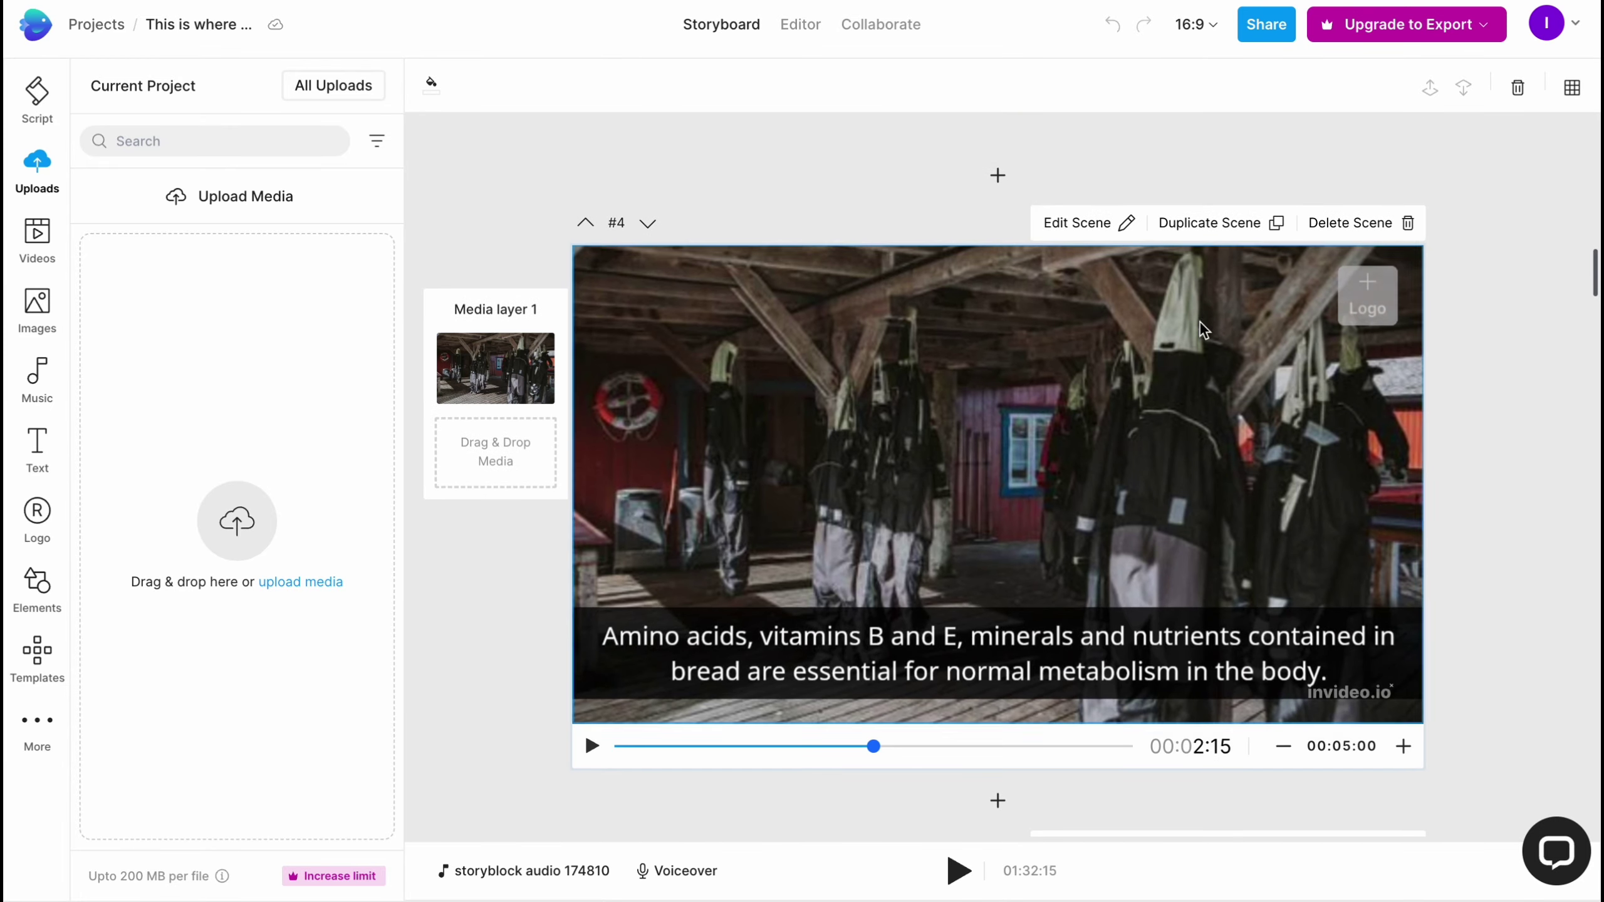
pyautogui.scroll(-1, 649, 651)
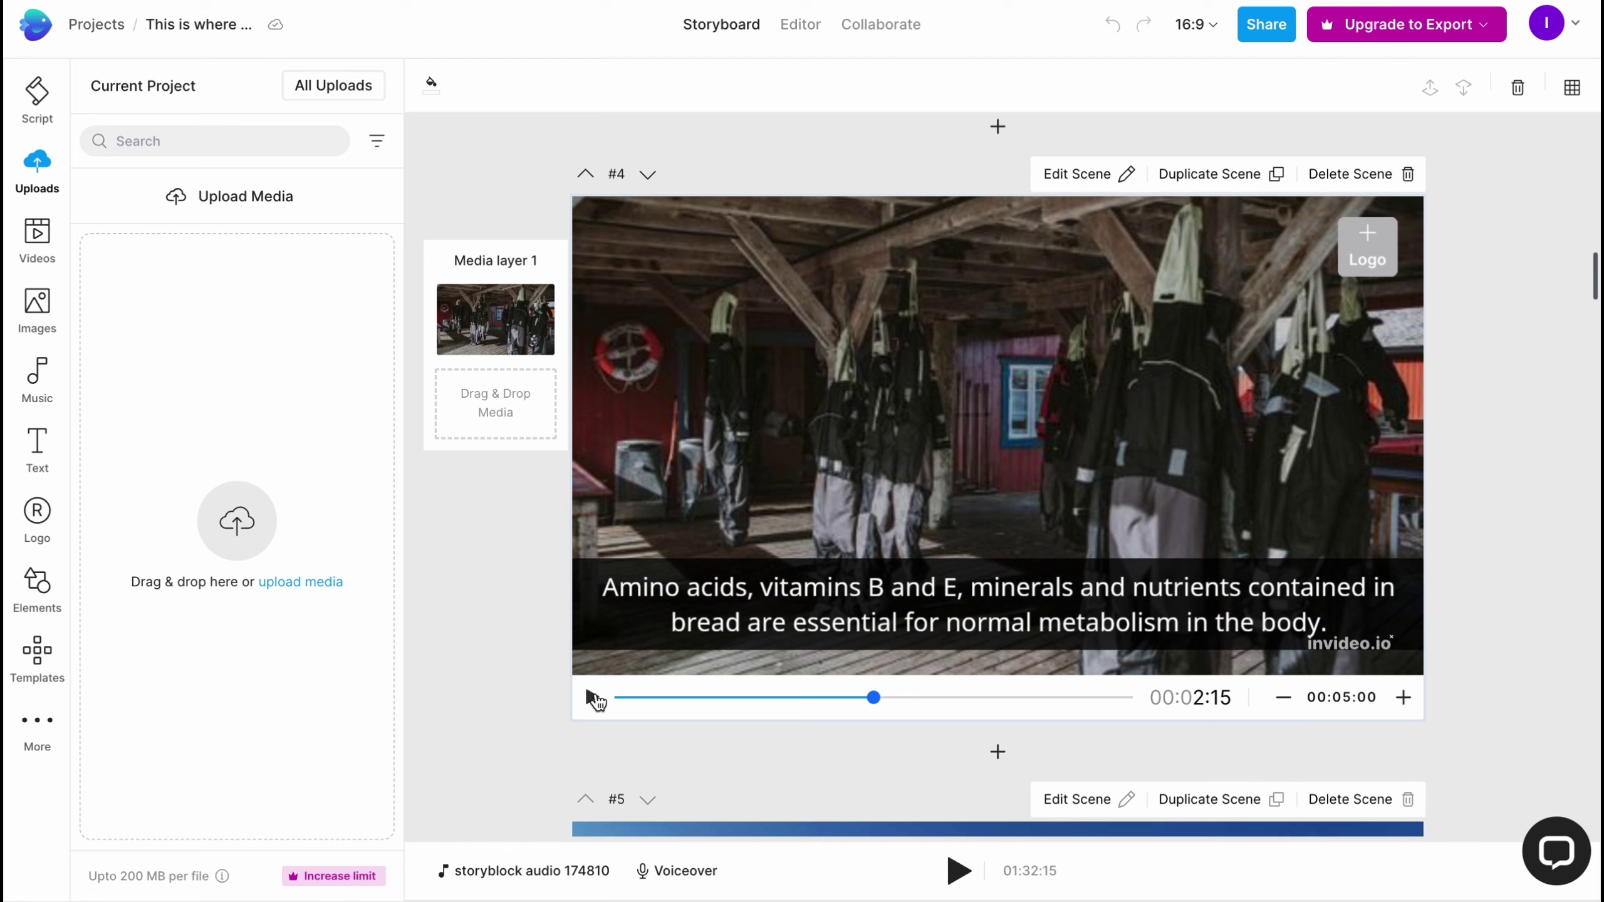
pyautogui.click(593, 697)
pyautogui.scroll(15, 1073, 569)
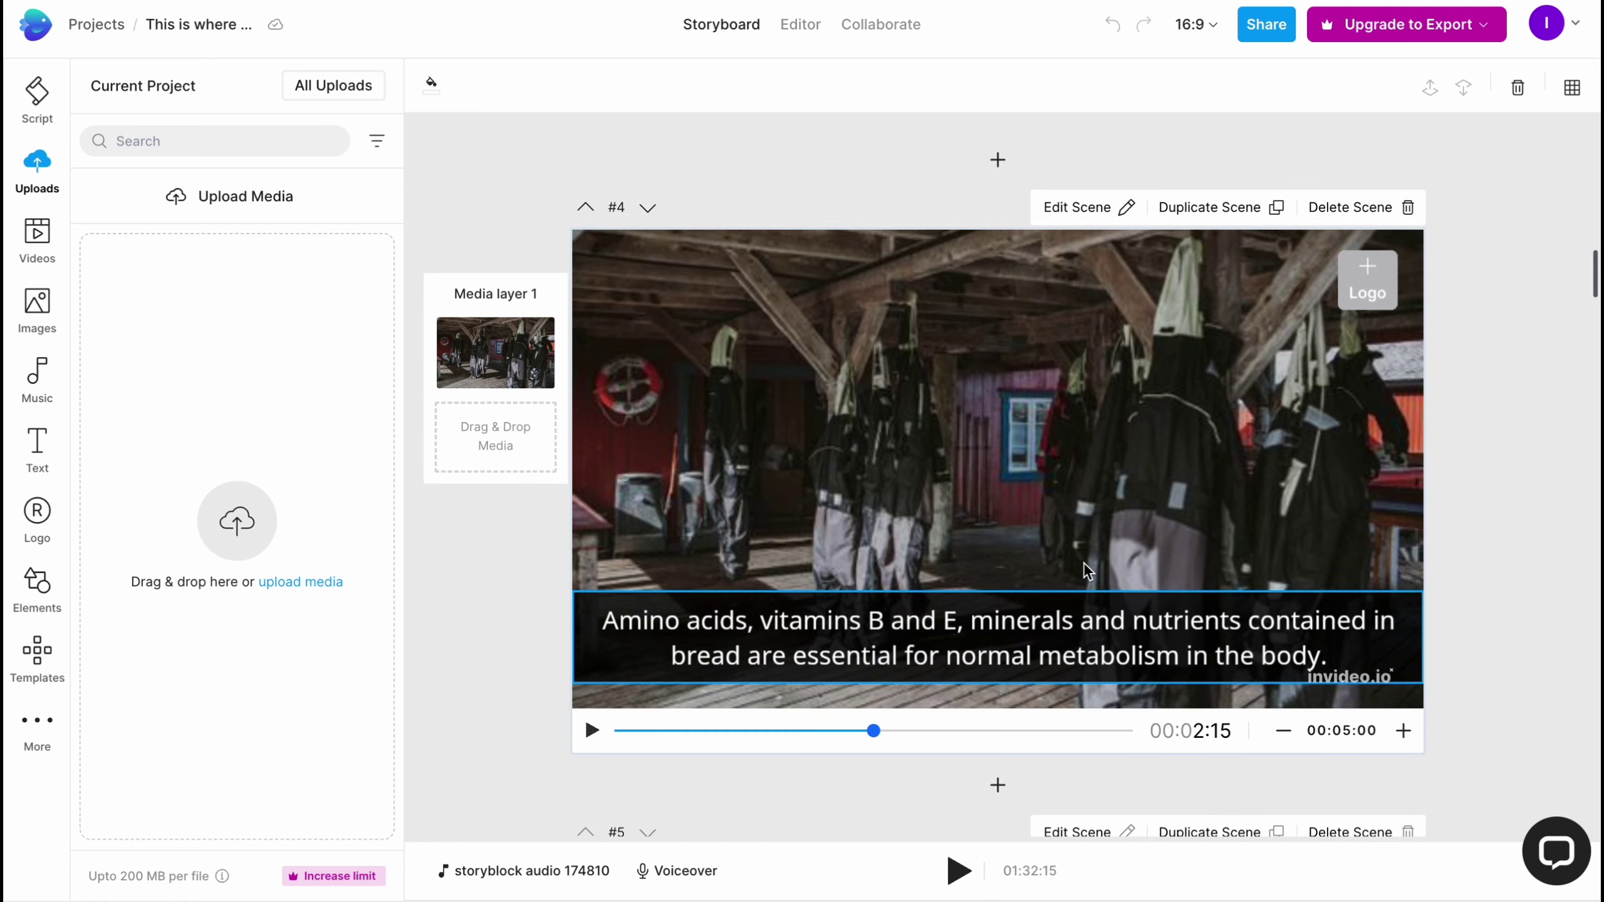
# - Extend the duration of scene 1 in the storyboard to 13 seconds
pyautogui.scroll(6, 1027, 559)
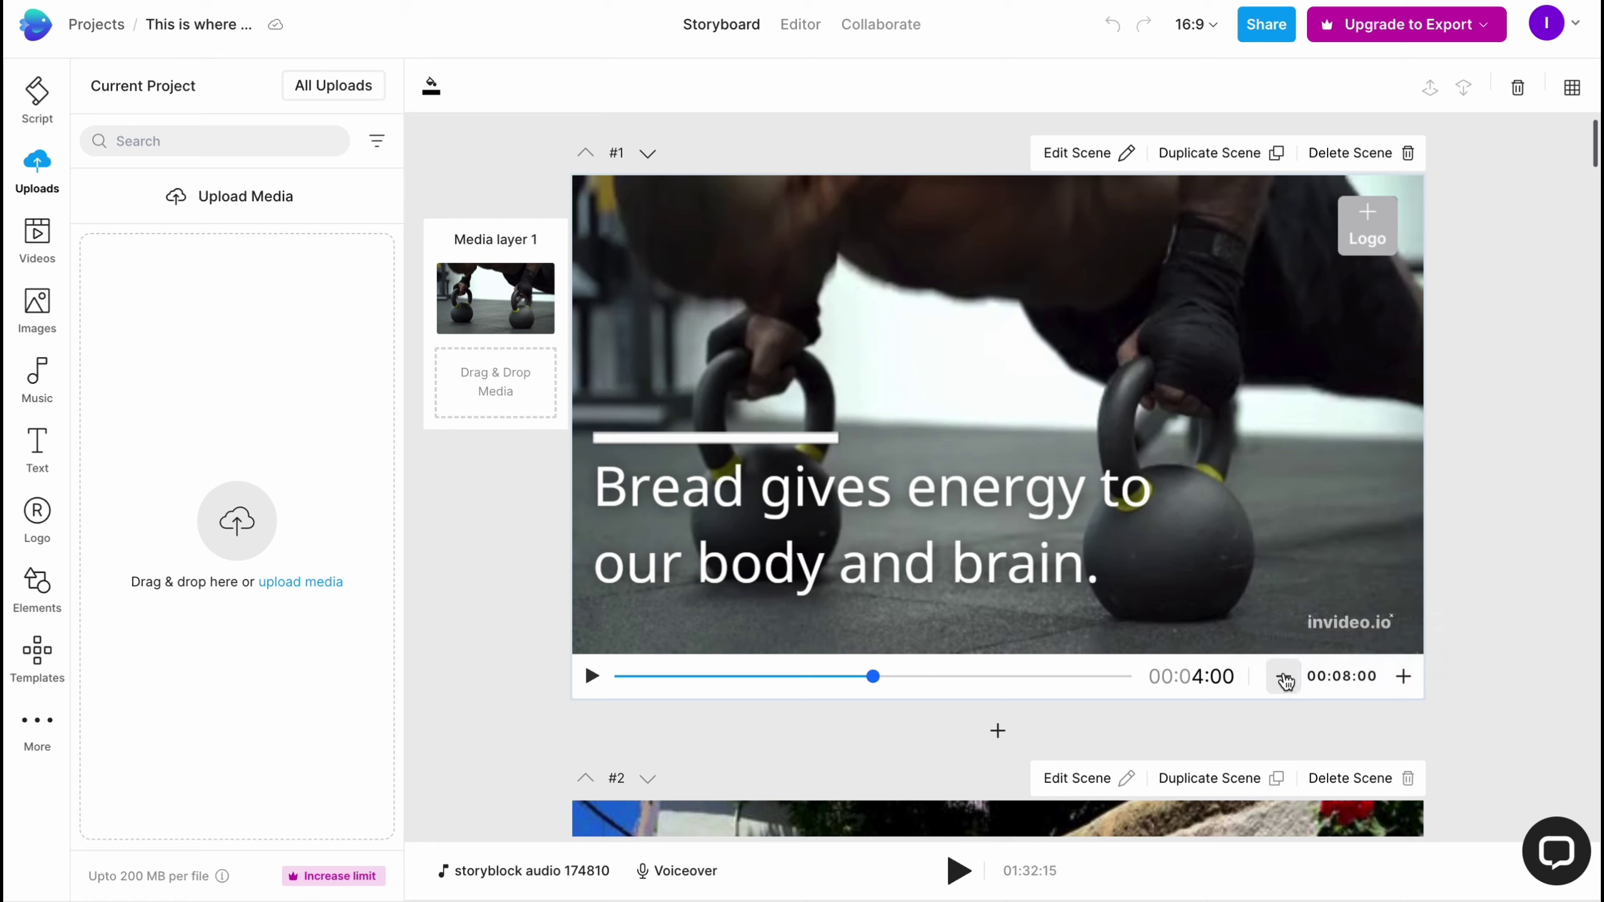
pyautogui.click(1401, 678)
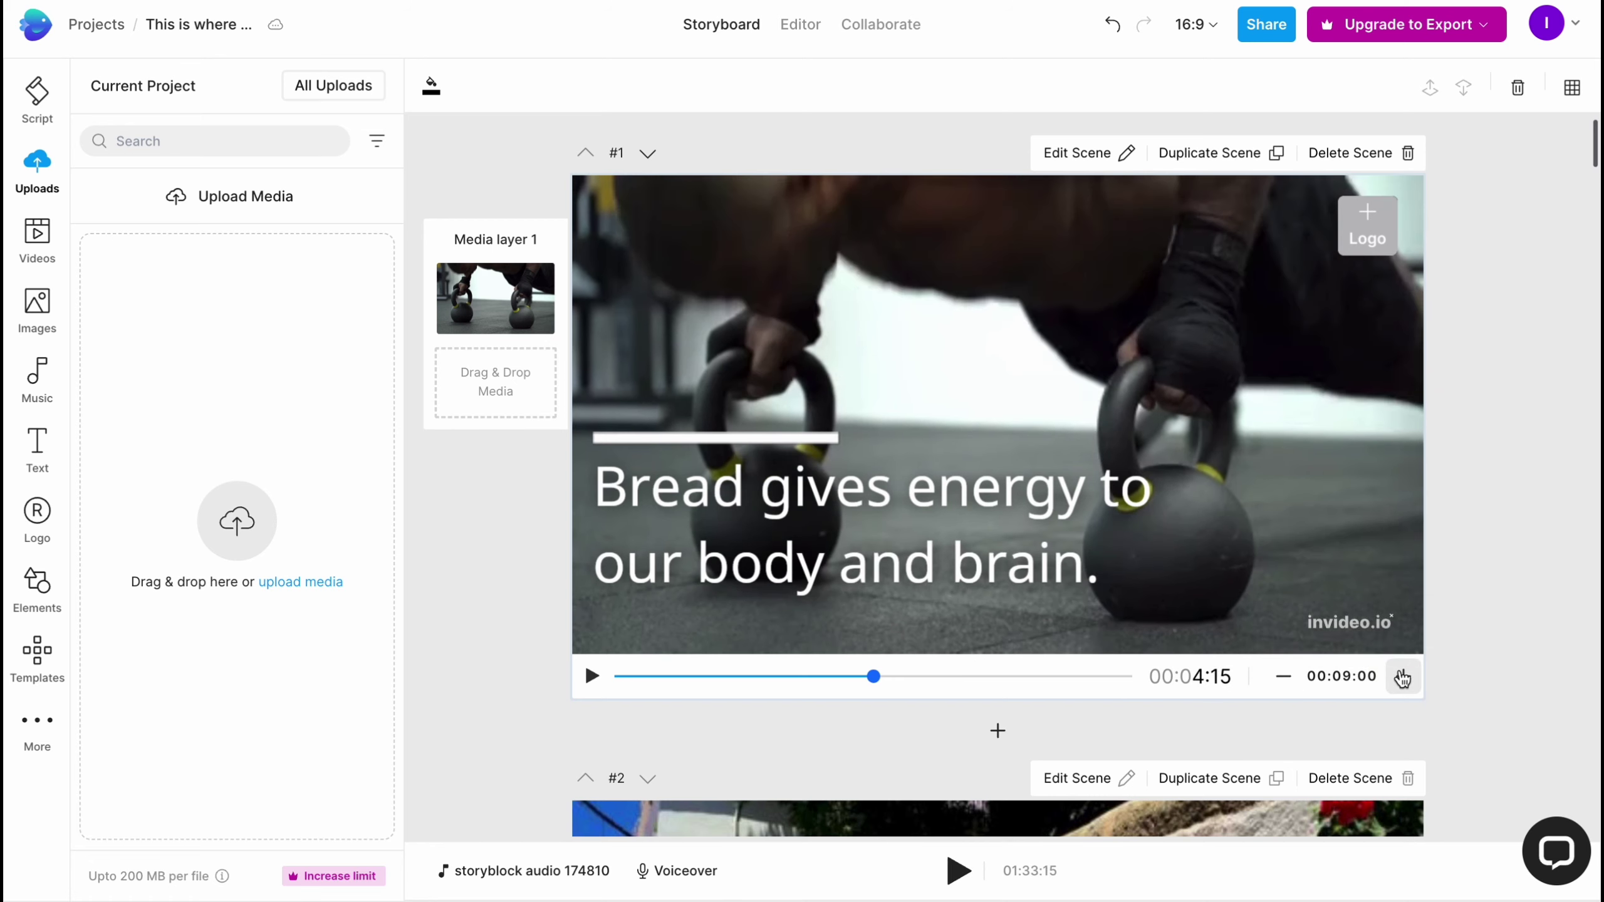
pyautogui.click(1402, 678)
pyautogui.click(1402, 679)
pyautogui.click(1402, 678)
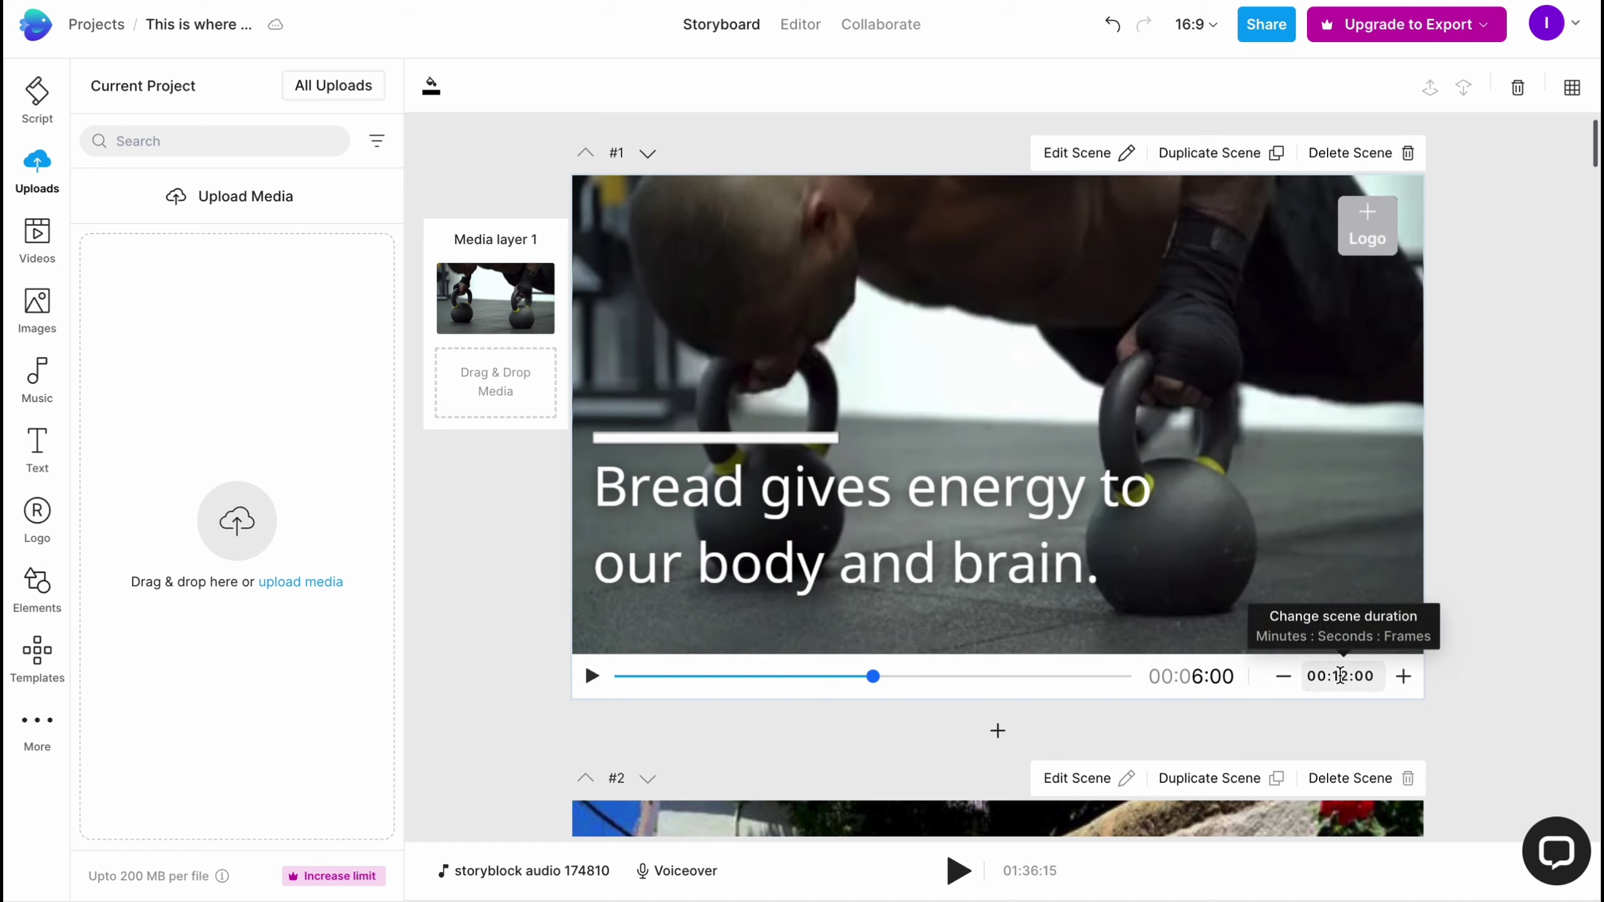
pyautogui.click(1406, 677)
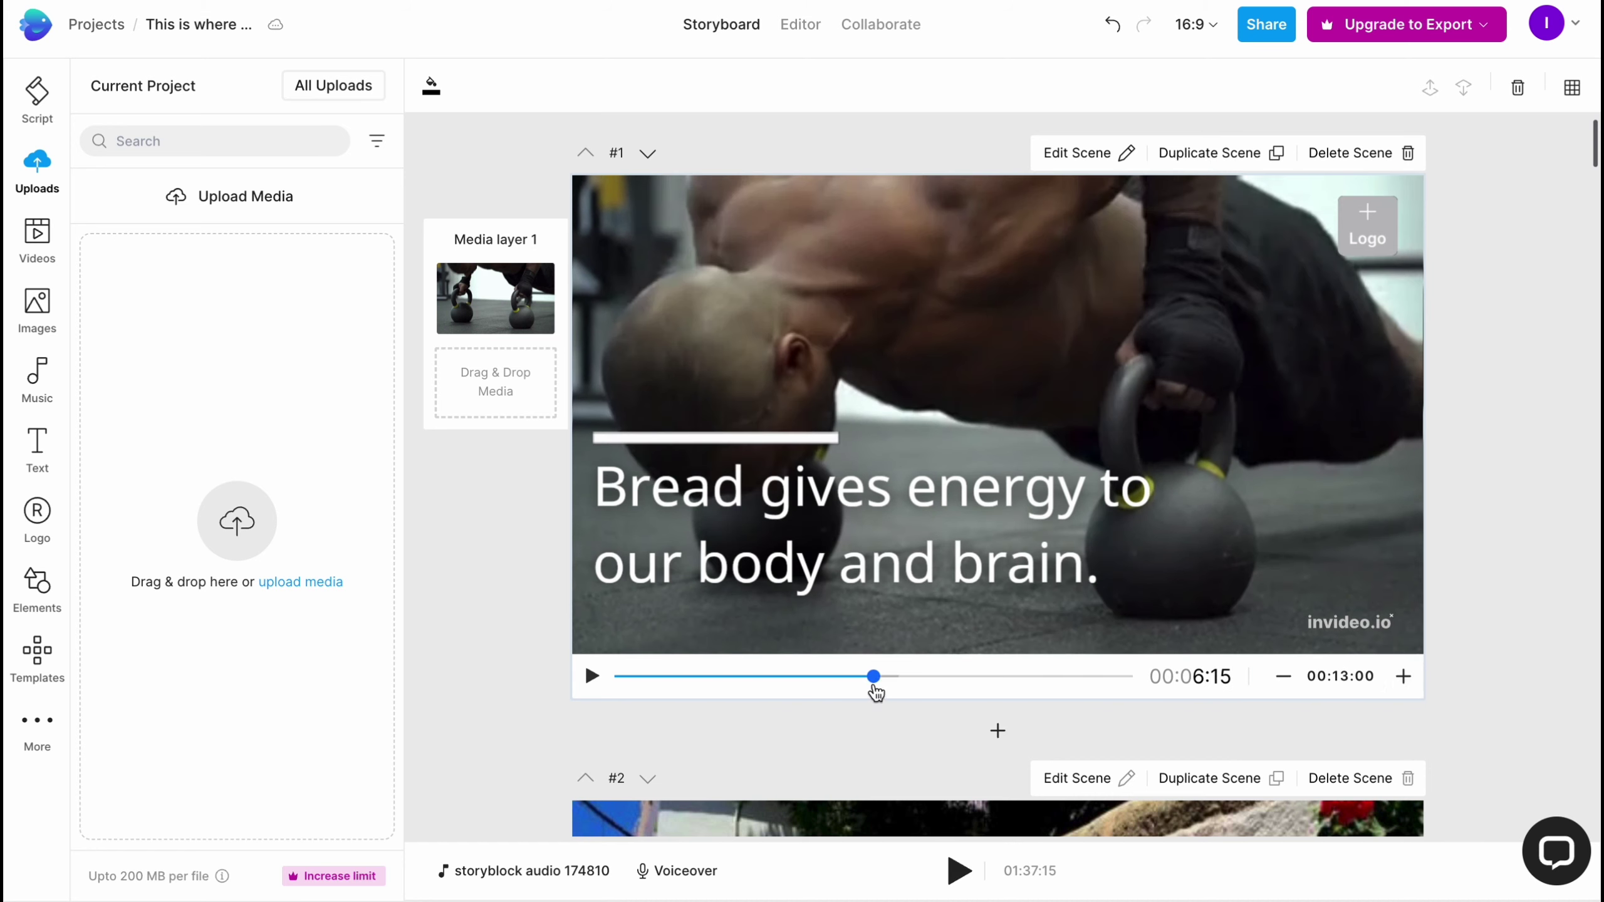
# - Rewind scene 1 to its start and play it, then review the remaining storyboard scenes down to scene 16
pyautogui.moveTo(874, 688); pyautogui.dragTo(570, 675)
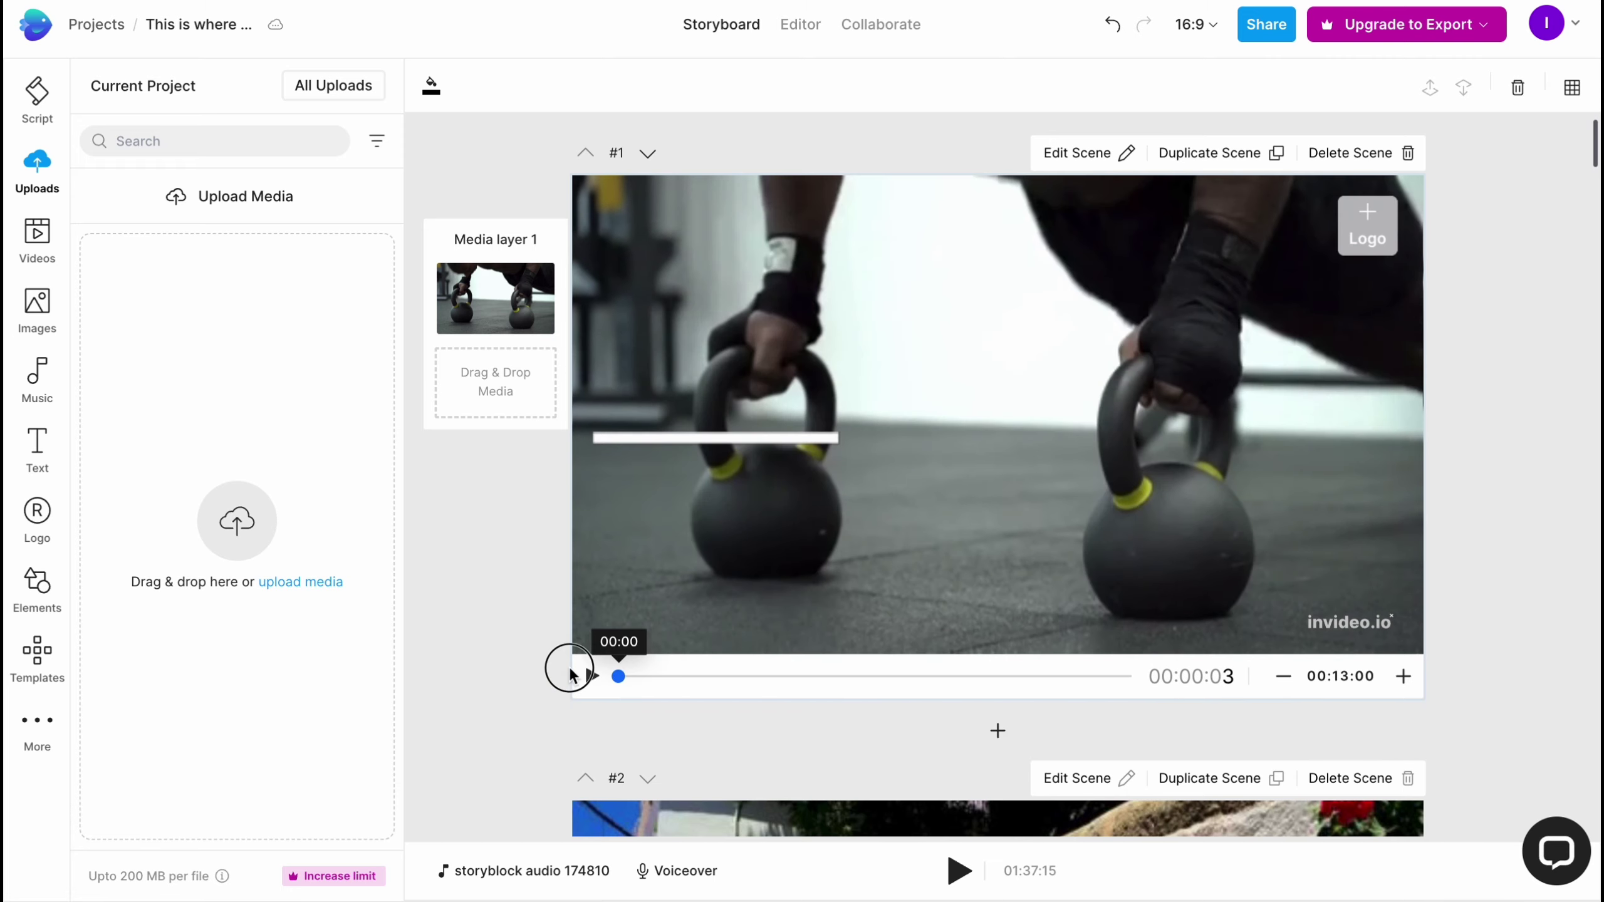
pyautogui.click(590, 676)
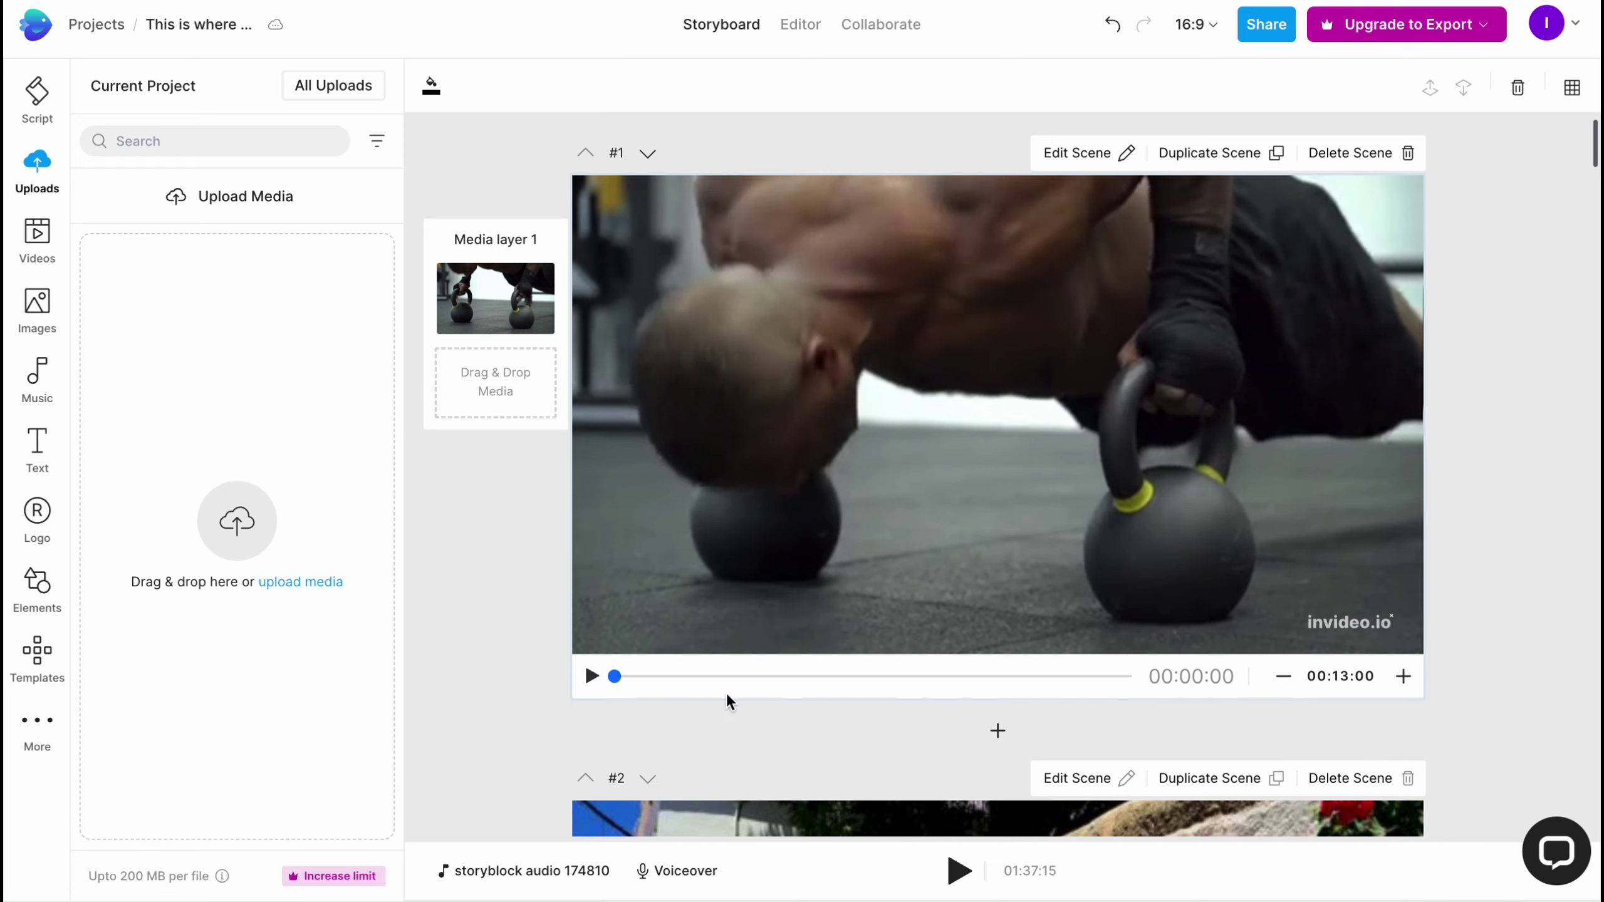
pyautogui.scroll(-20, 727, 691)
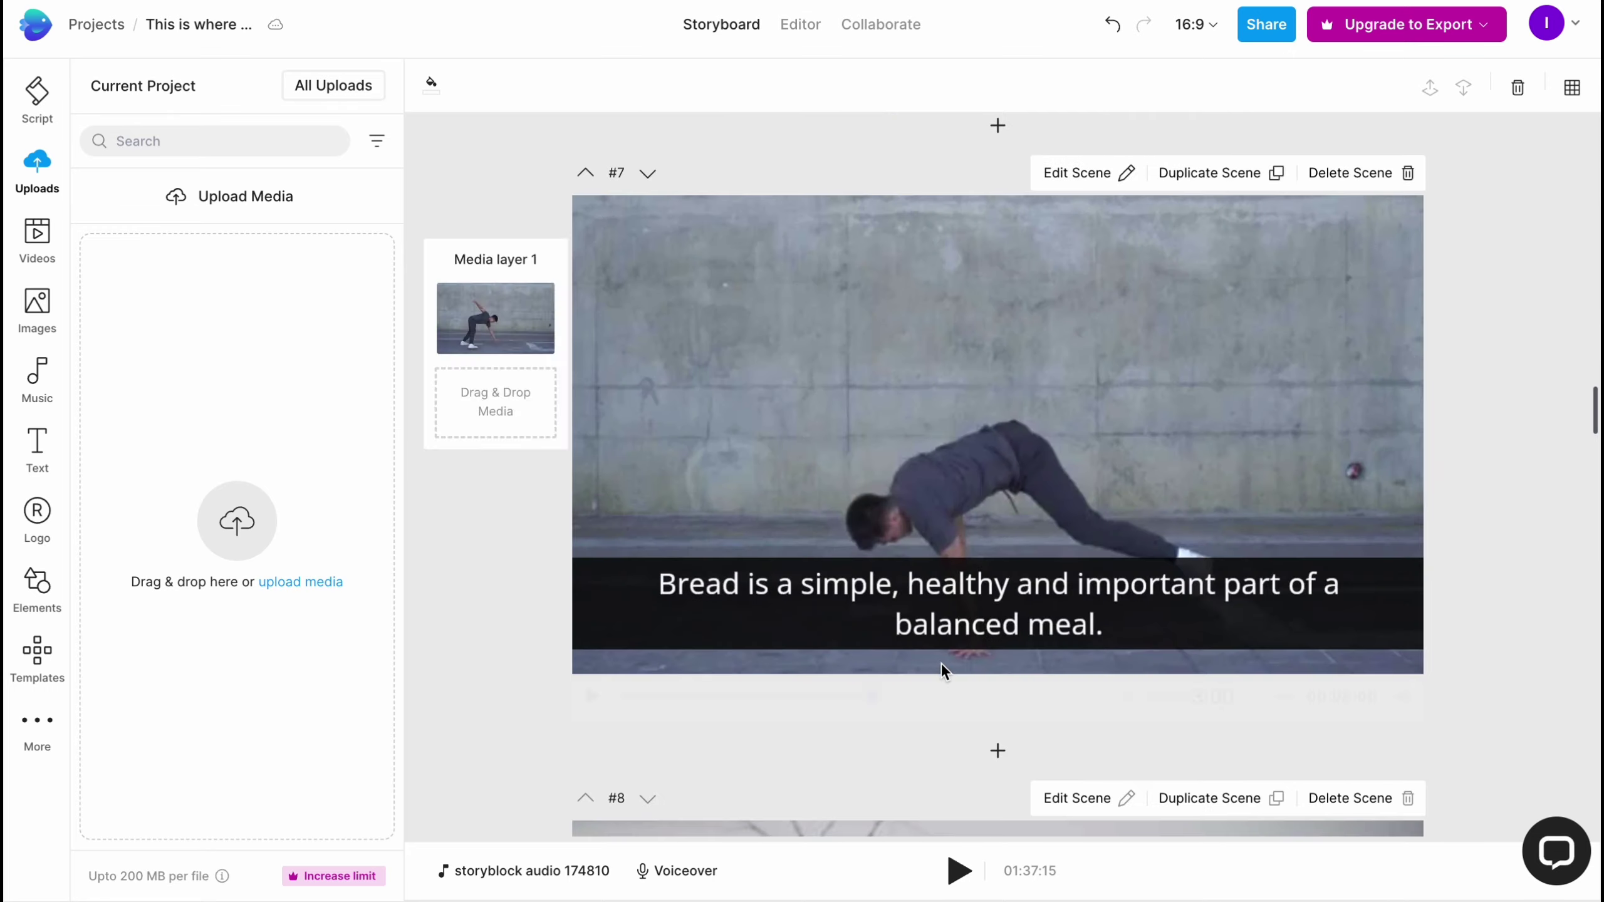
pyautogui.scroll(-20, 940, 663)
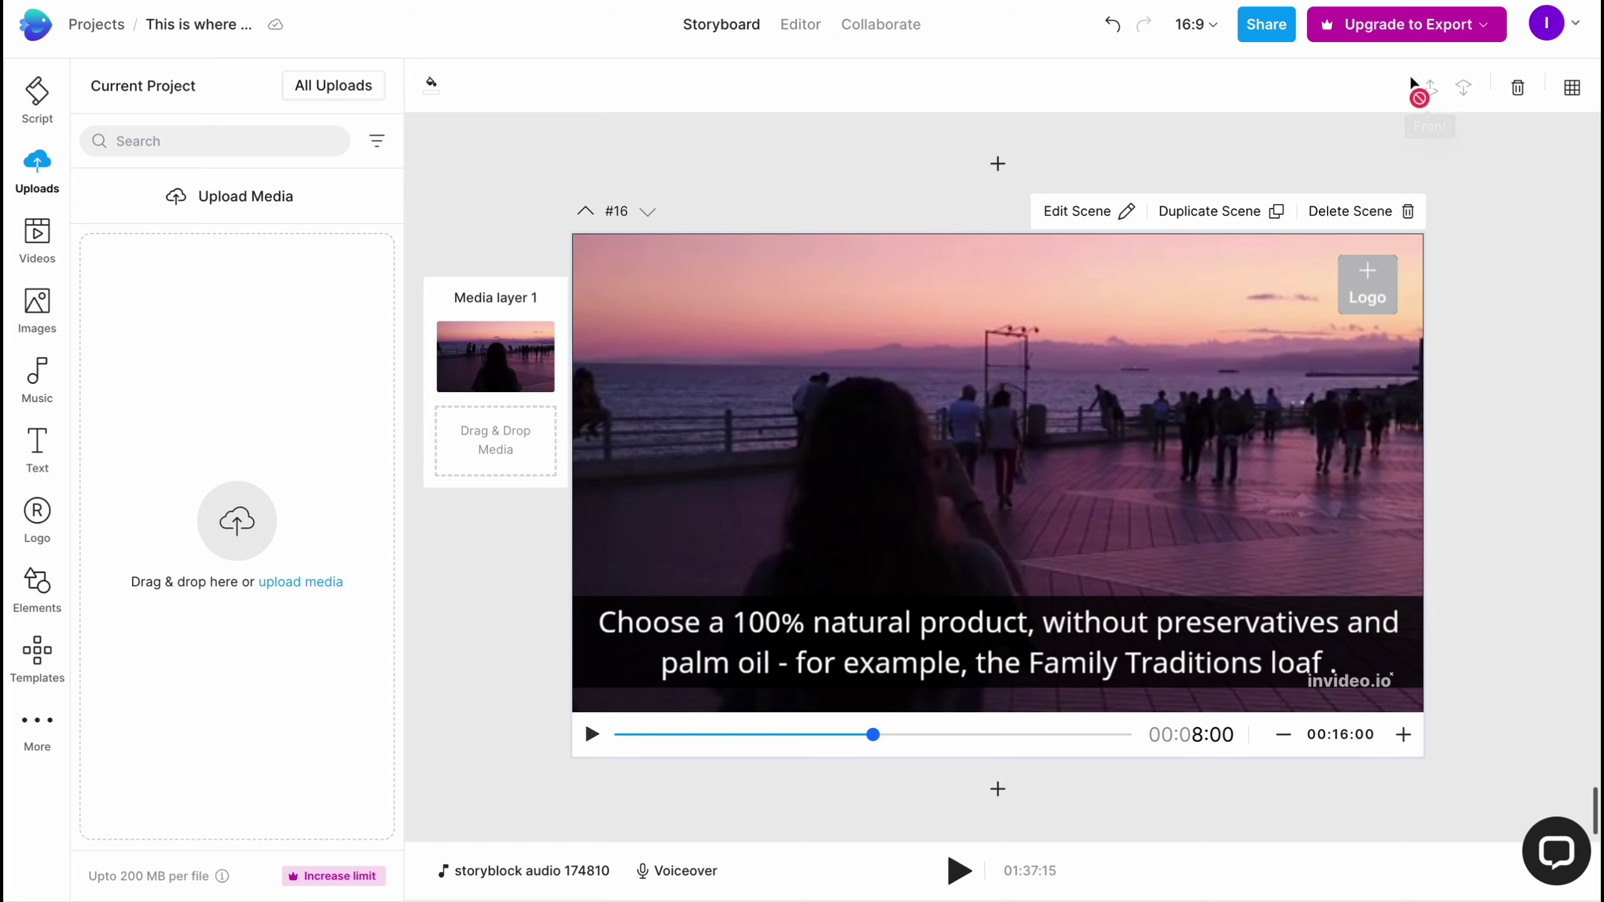
# - View the export quality options and the monthly prices of the Business and Unlimited upgrade plans, then close the plan overview
pyautogui.click(1408, 25)
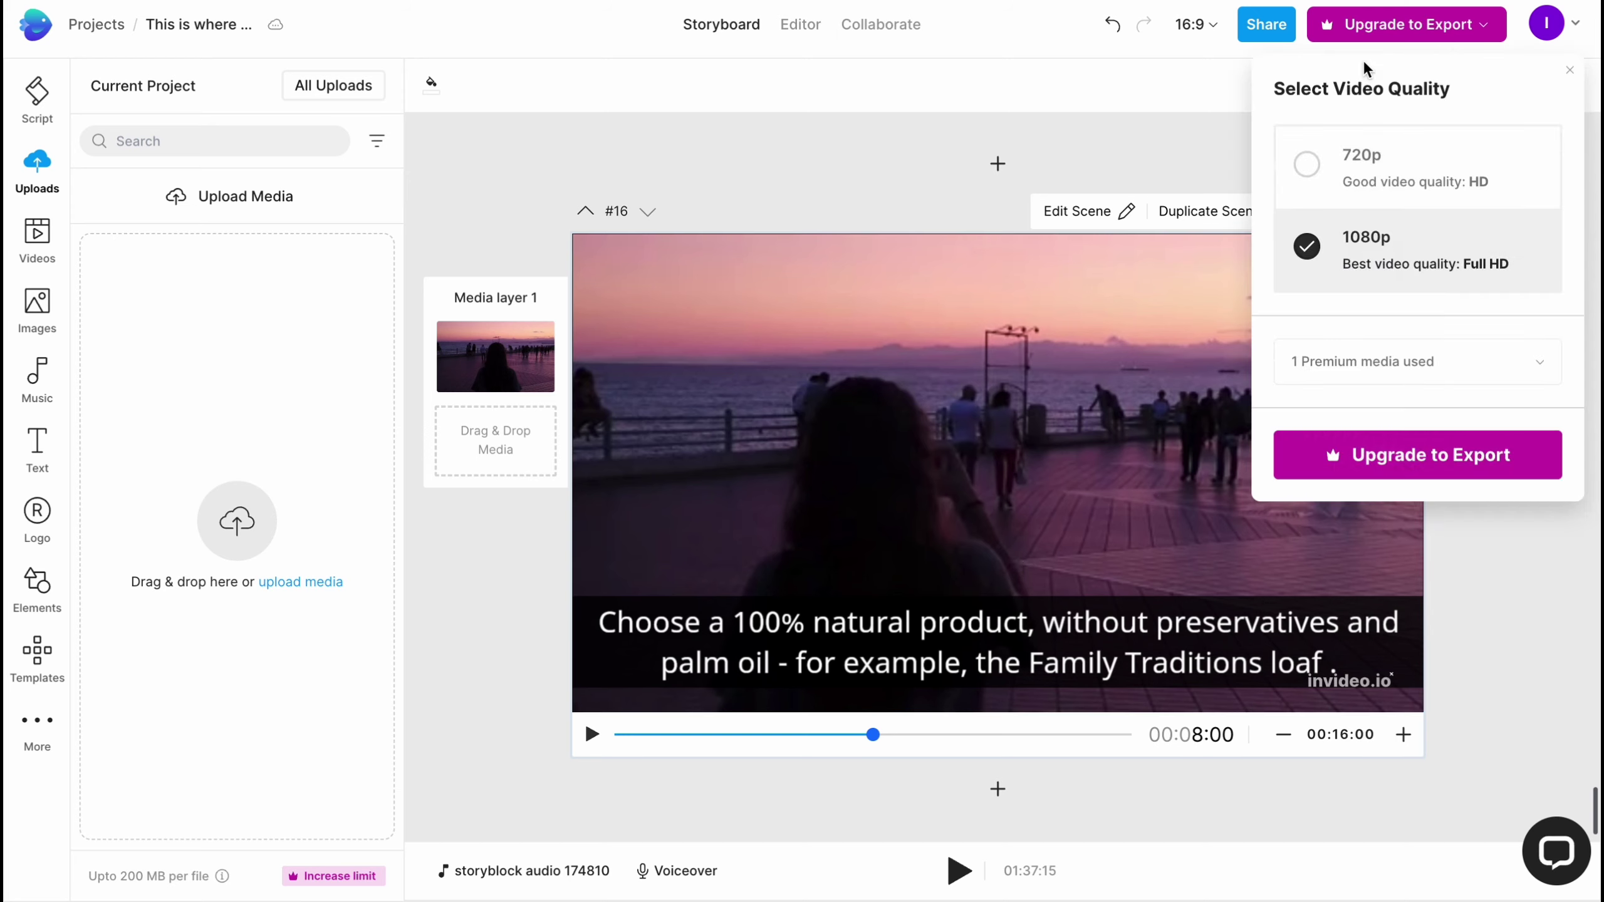
pyautogui.click(1403, 468)
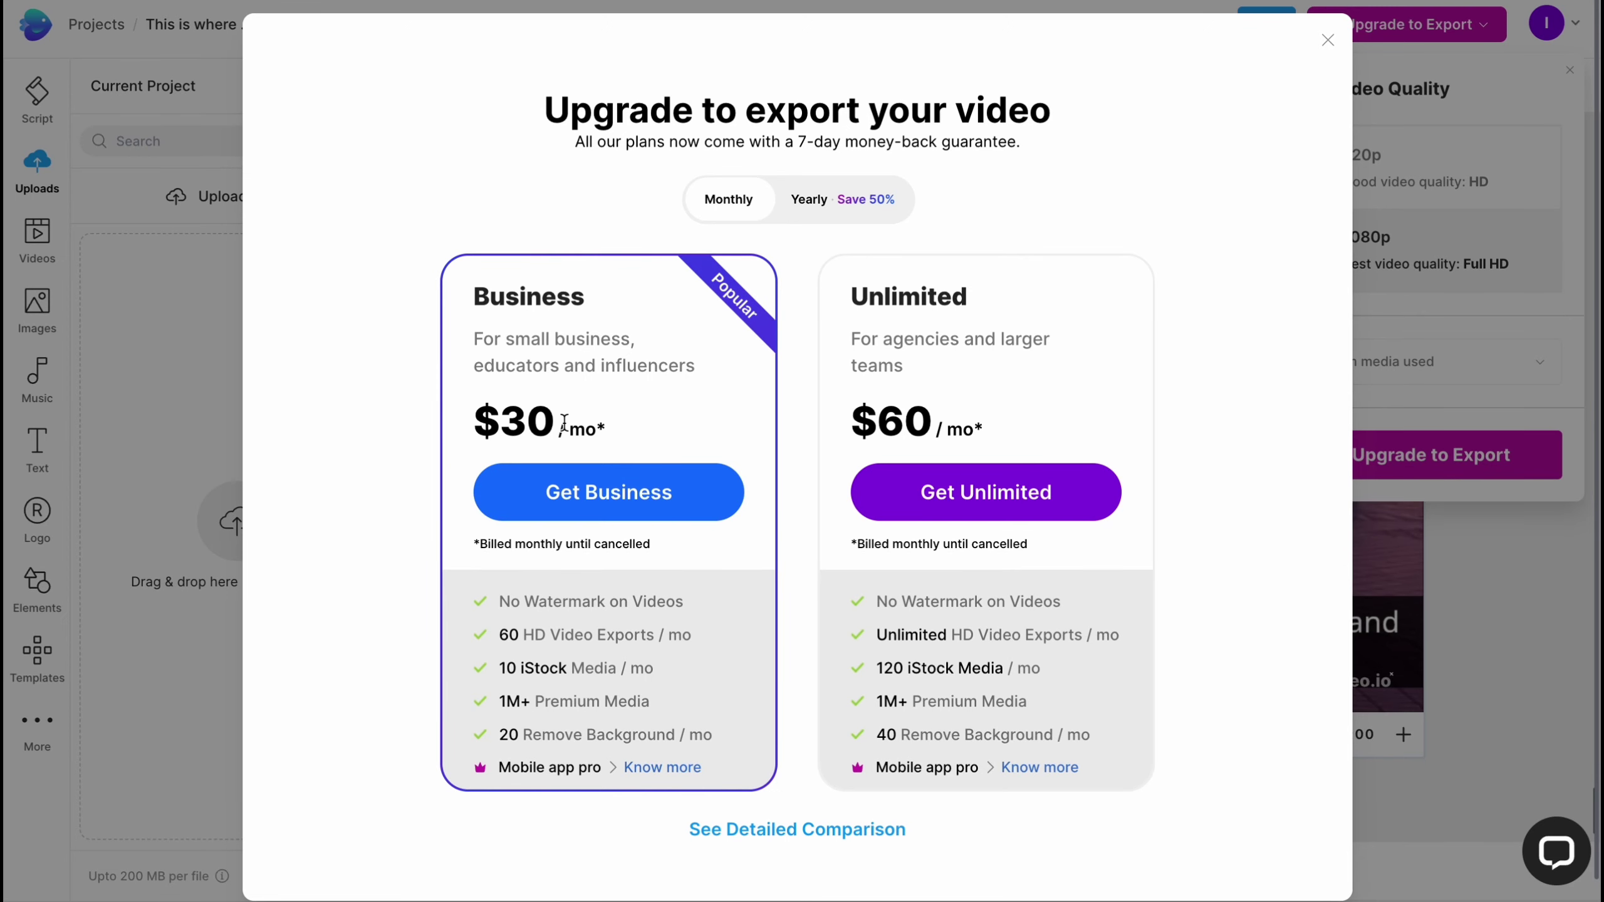
pyautogui.moveTo(492, 423); pyautogui.dragTo(746, 431)
pyautogui.doubleClick(926, 404)
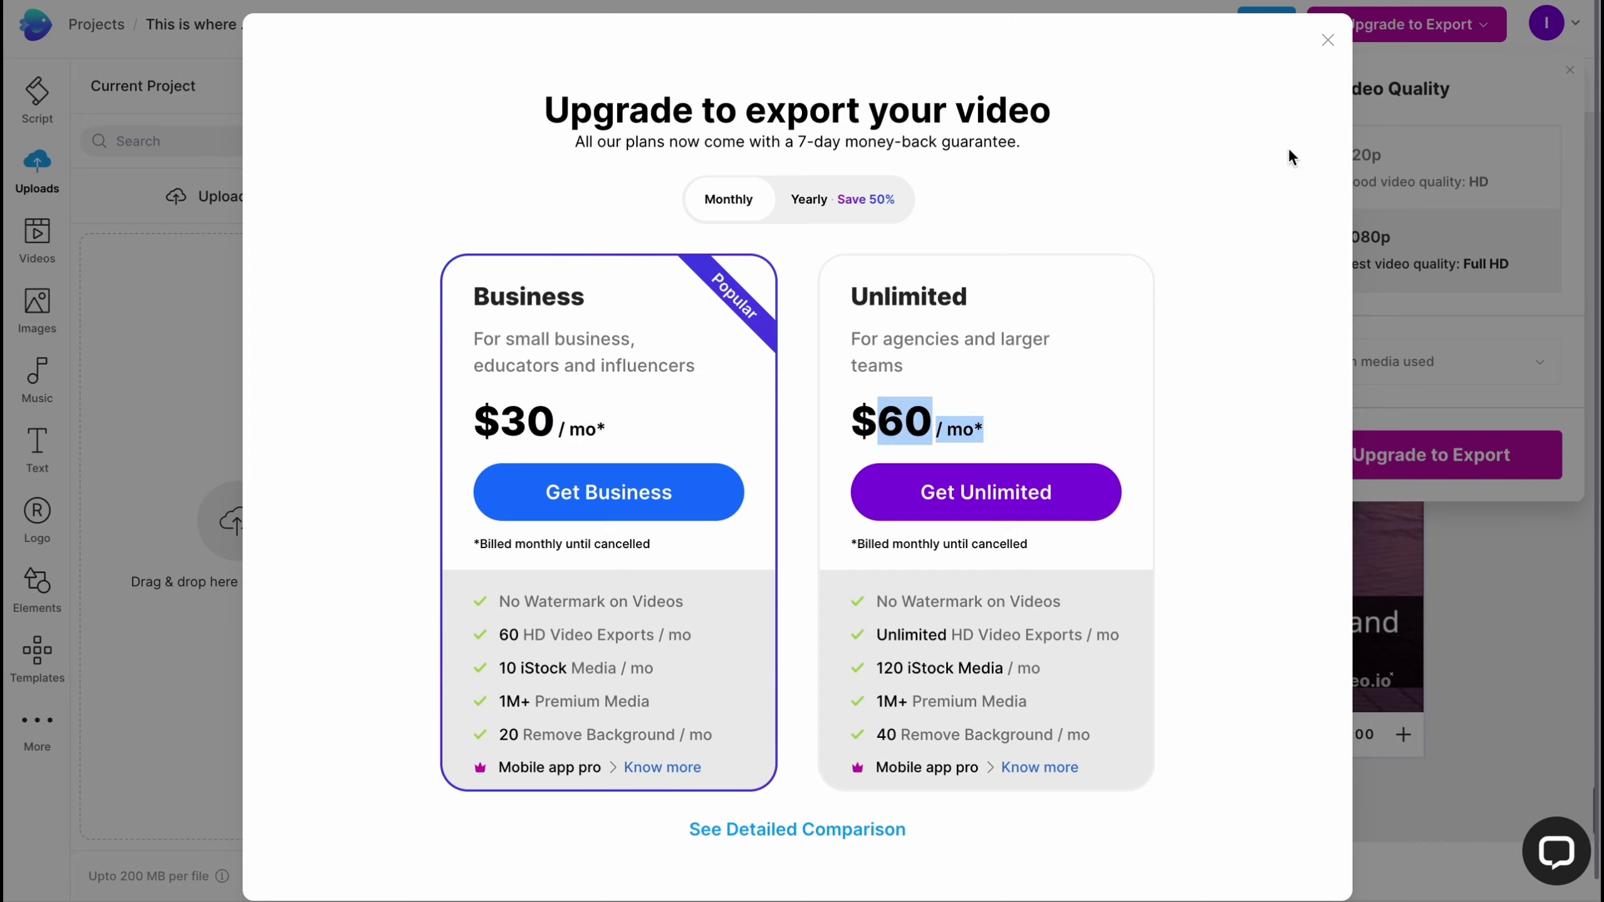
pyautogui.click(1329, 40)
# - From the dashboard, view the checkout page of the 25% off SAVE25 offer and return without paying
pyautogui.click(25, 28)
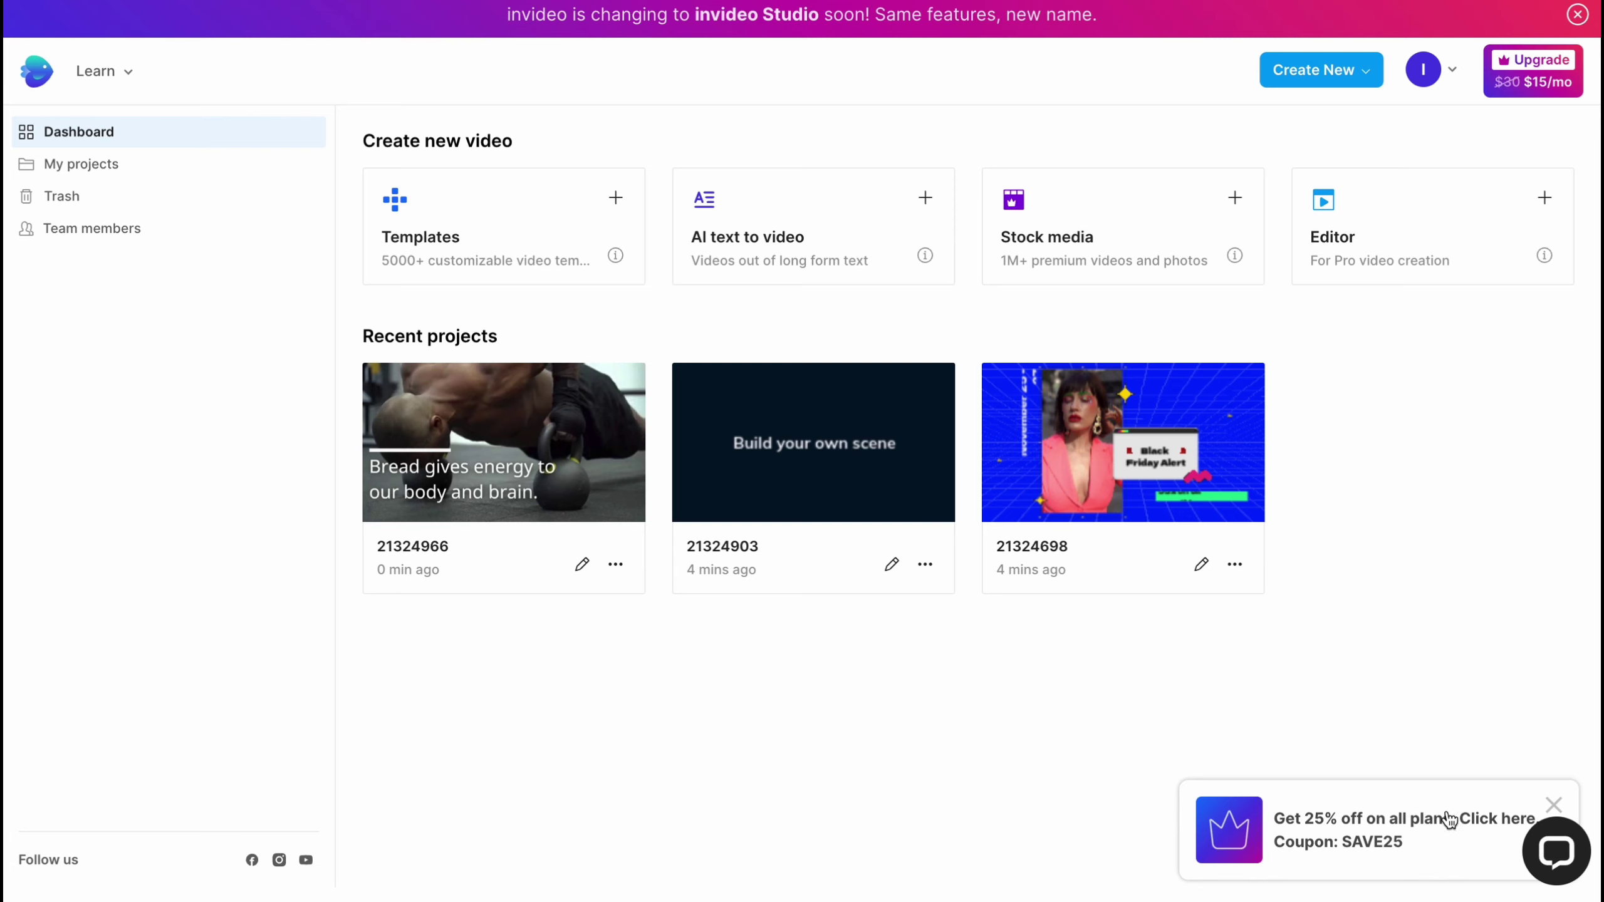
pyautogui.moveTo(1451, 817); pyautogui.dragTo(1415, 734)
pyautogui.moveTo(1451, 831); pyautogui.dragTo(1383, 844)
pyautogui.click(1383, 843)
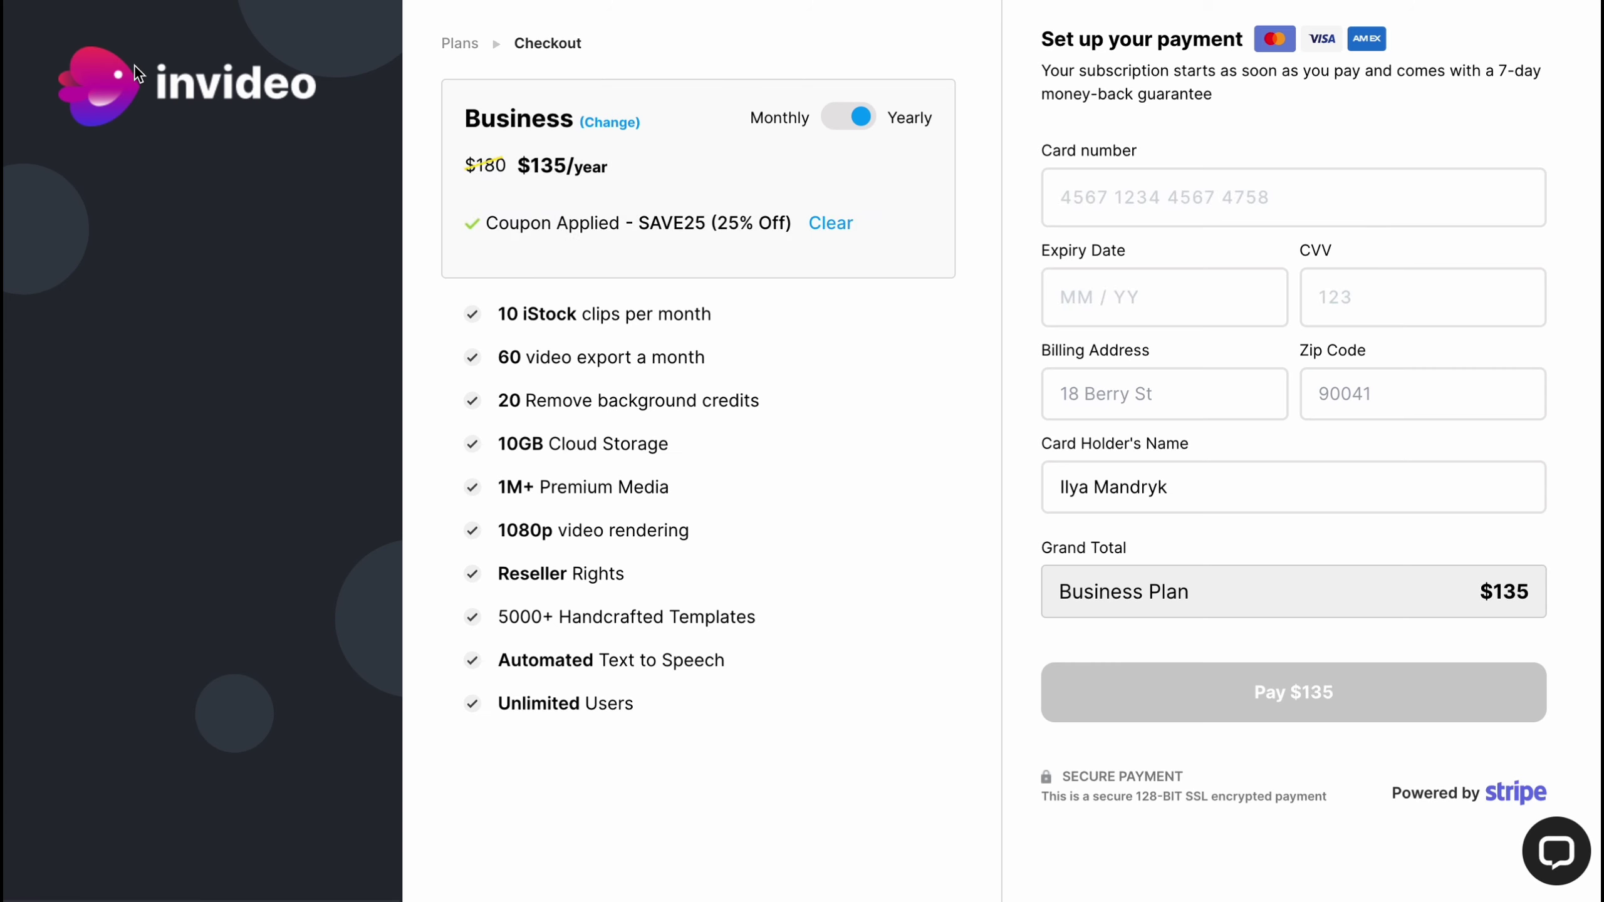
pyautogui.hotkey('alt', 'Left')
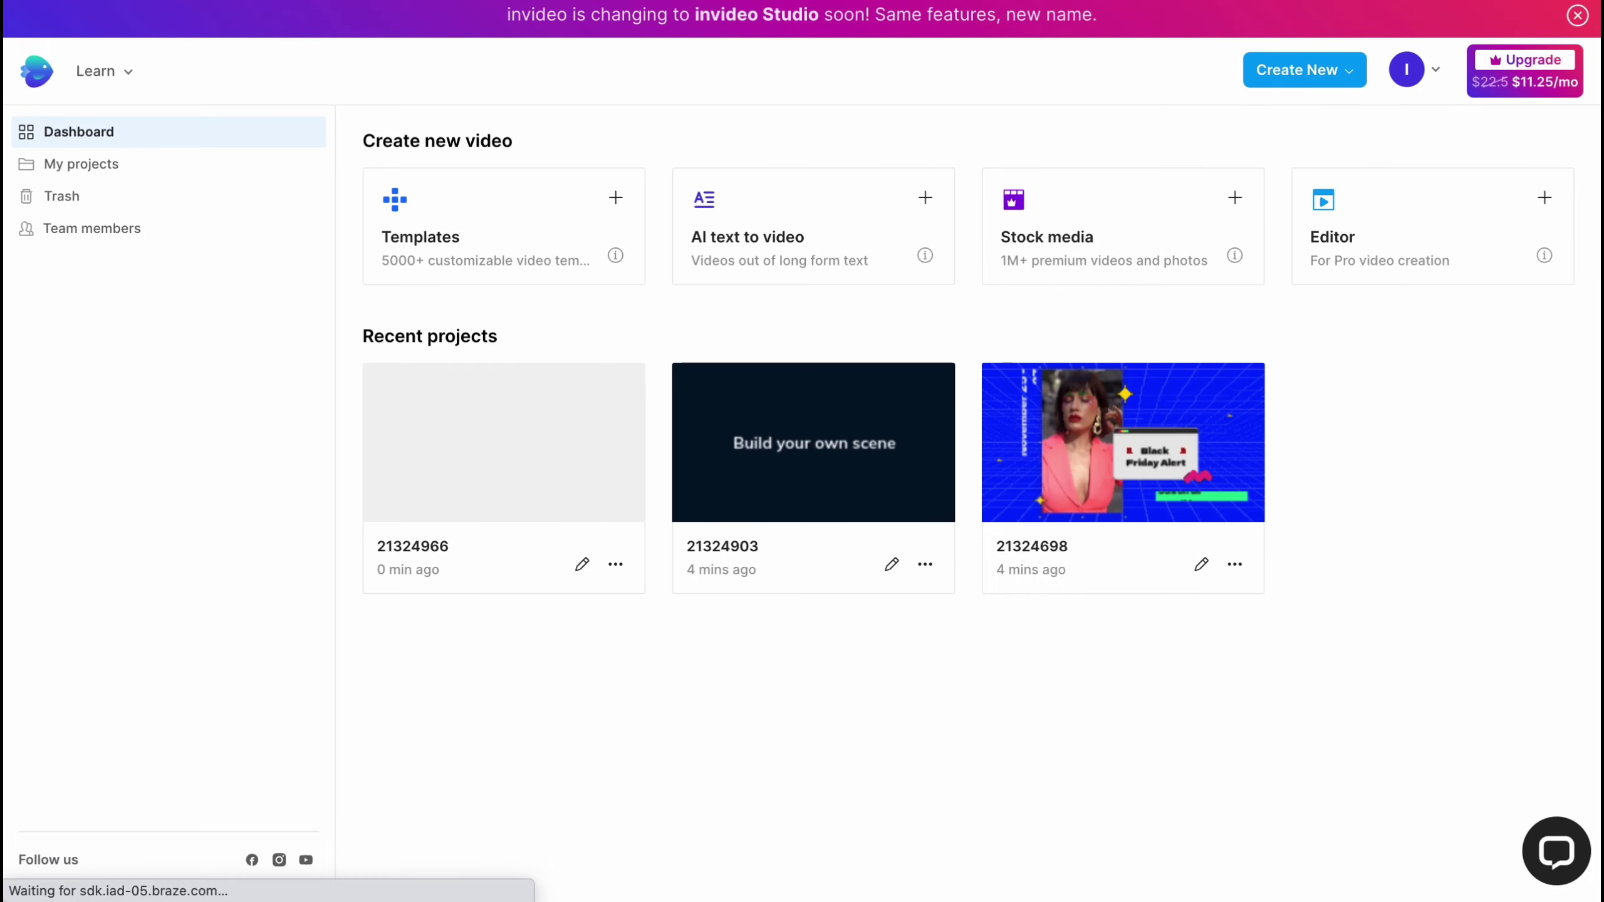
# - View the account's Profile page and return to the dashboard
pyautogui.click(1437, 70)
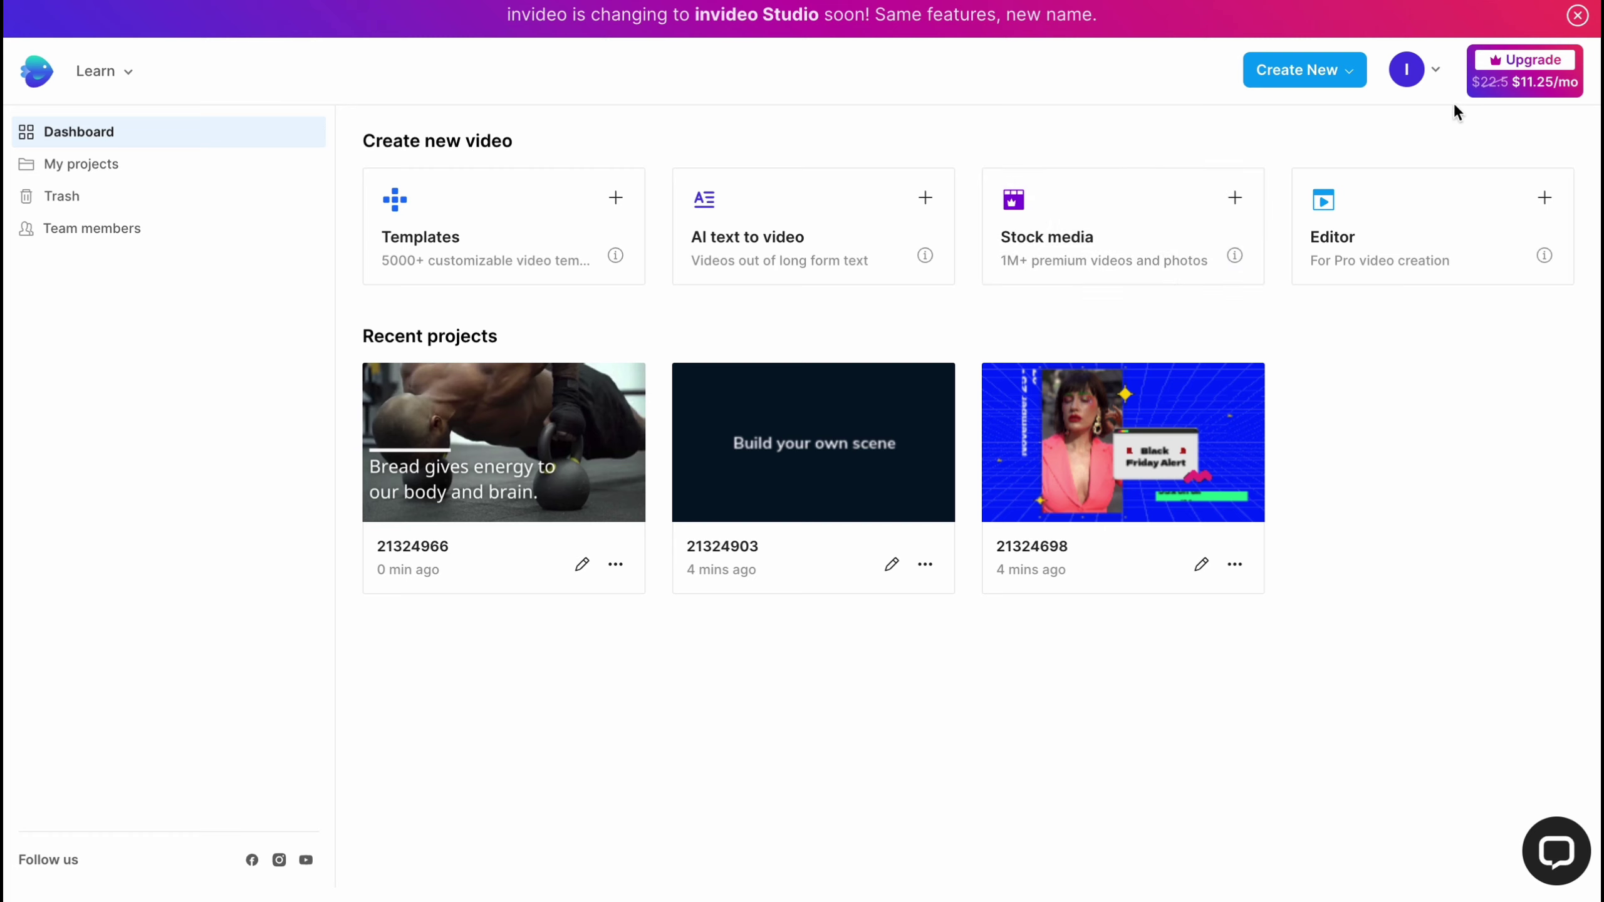
pyautogui.click(1436, 71)
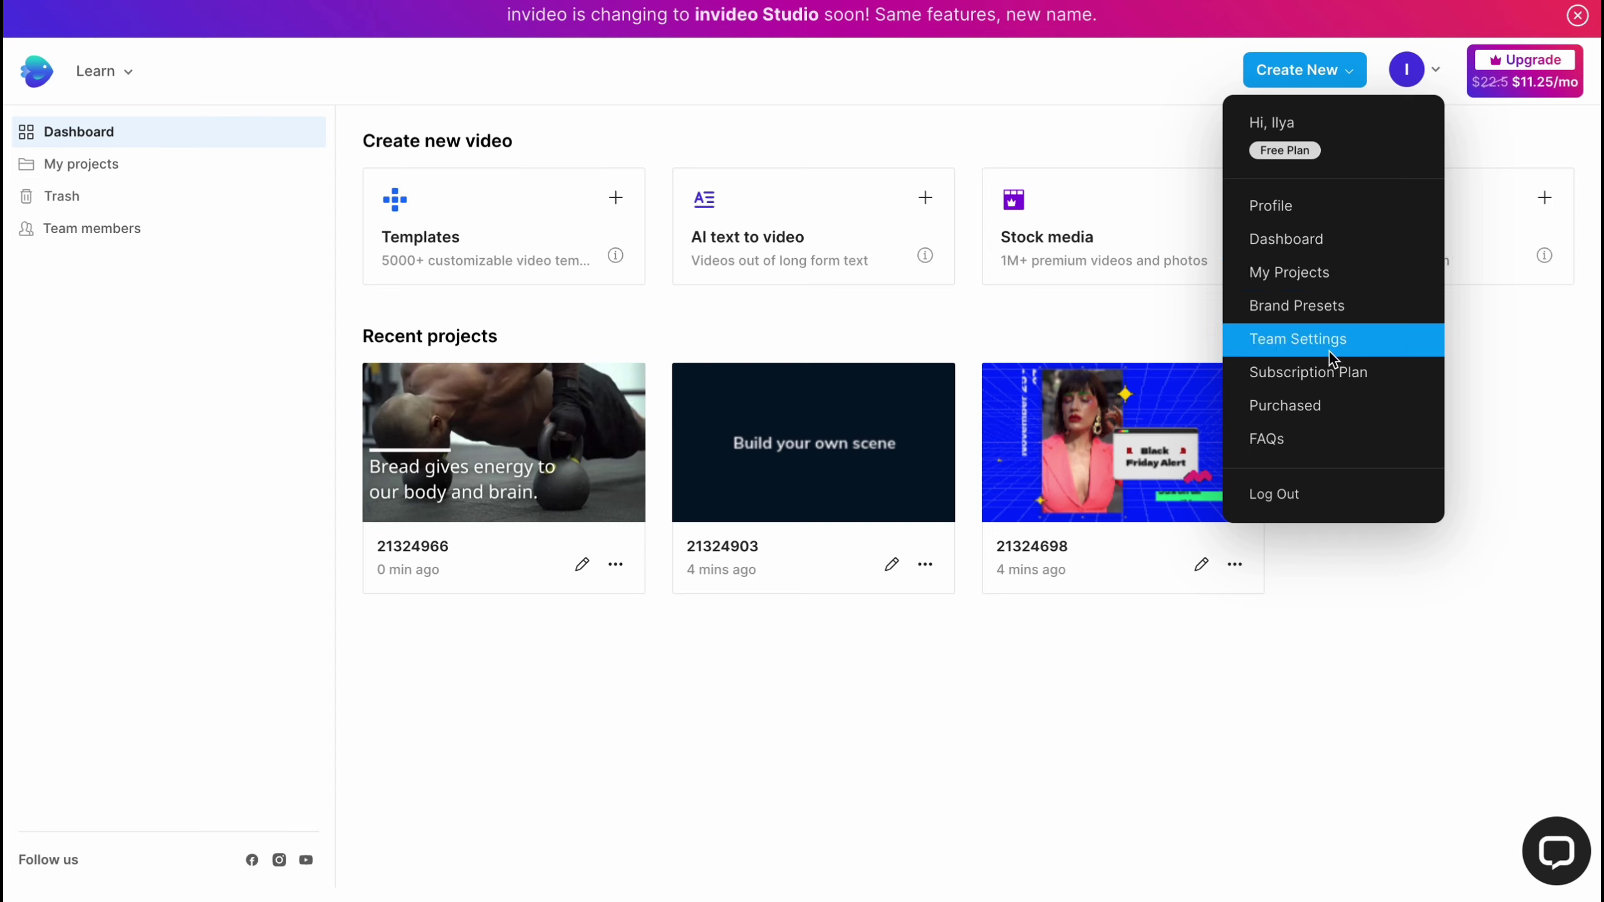
pyautogui.click(1309, 203)
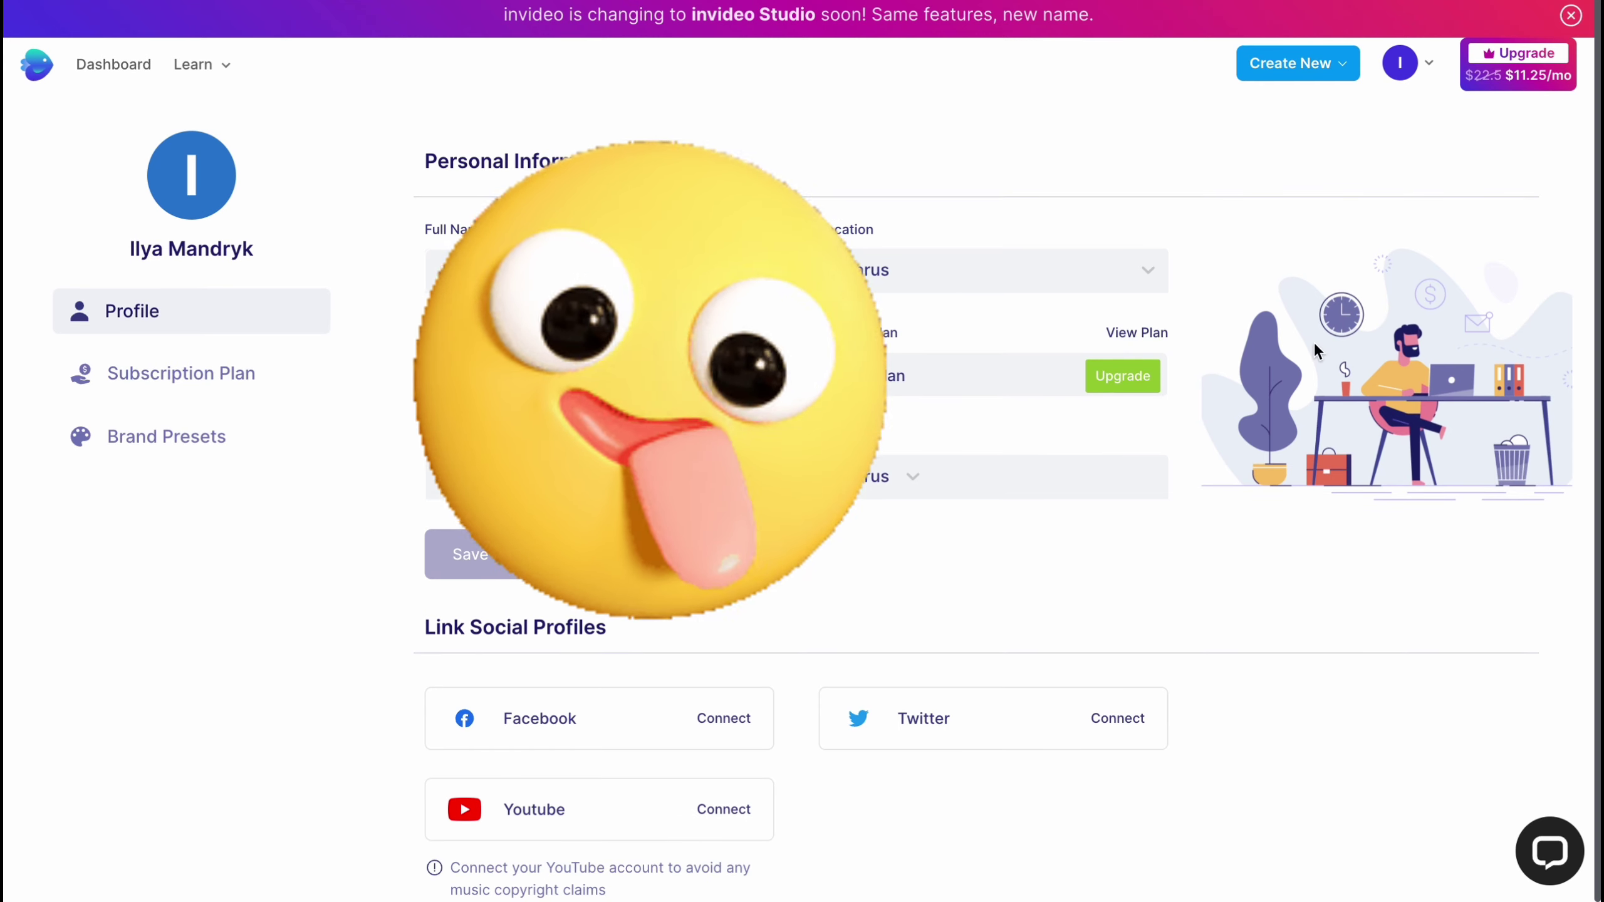
pyautogui.click(1400, 62)
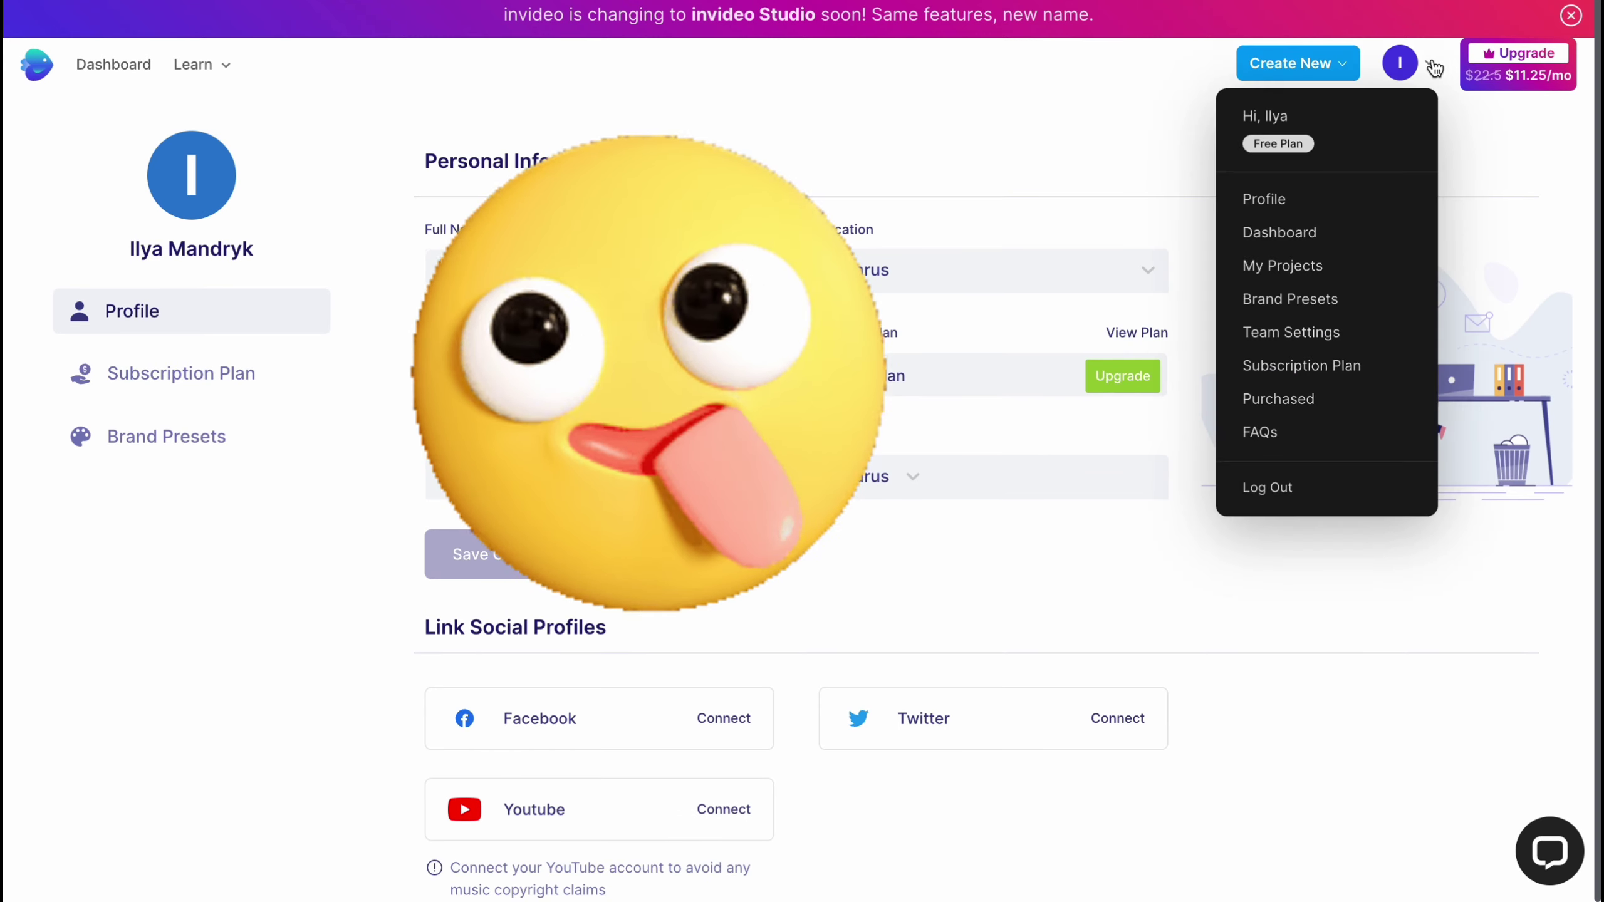
pyautogui.click(1284, 236)
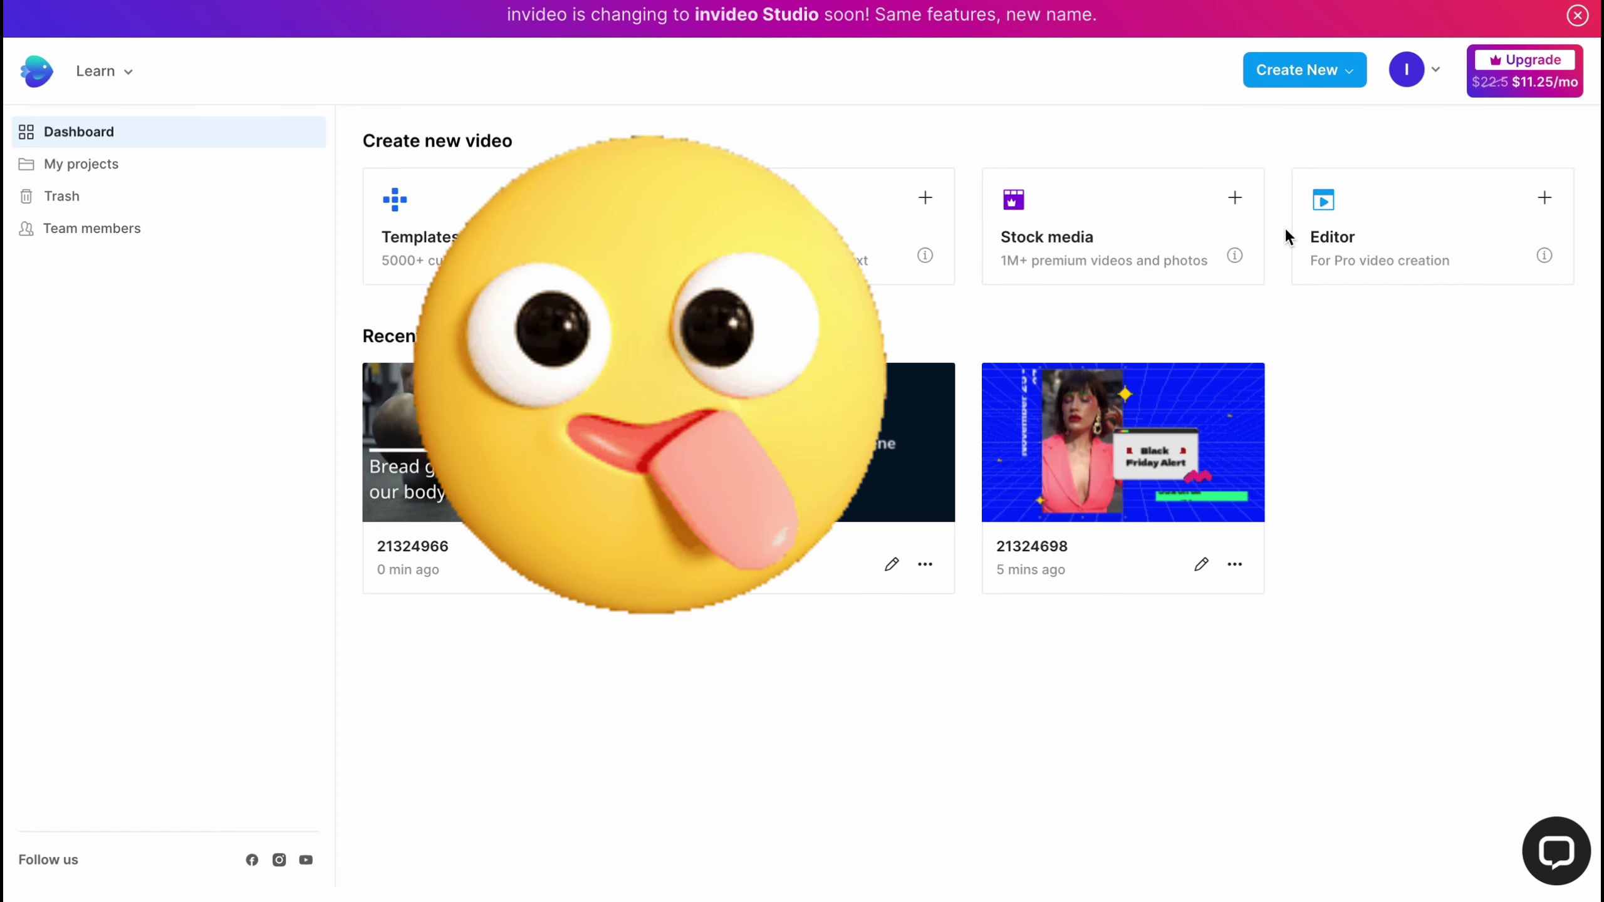
# - Go to the My Projects page and display the account options there
pyautogui.click(1433, 70)
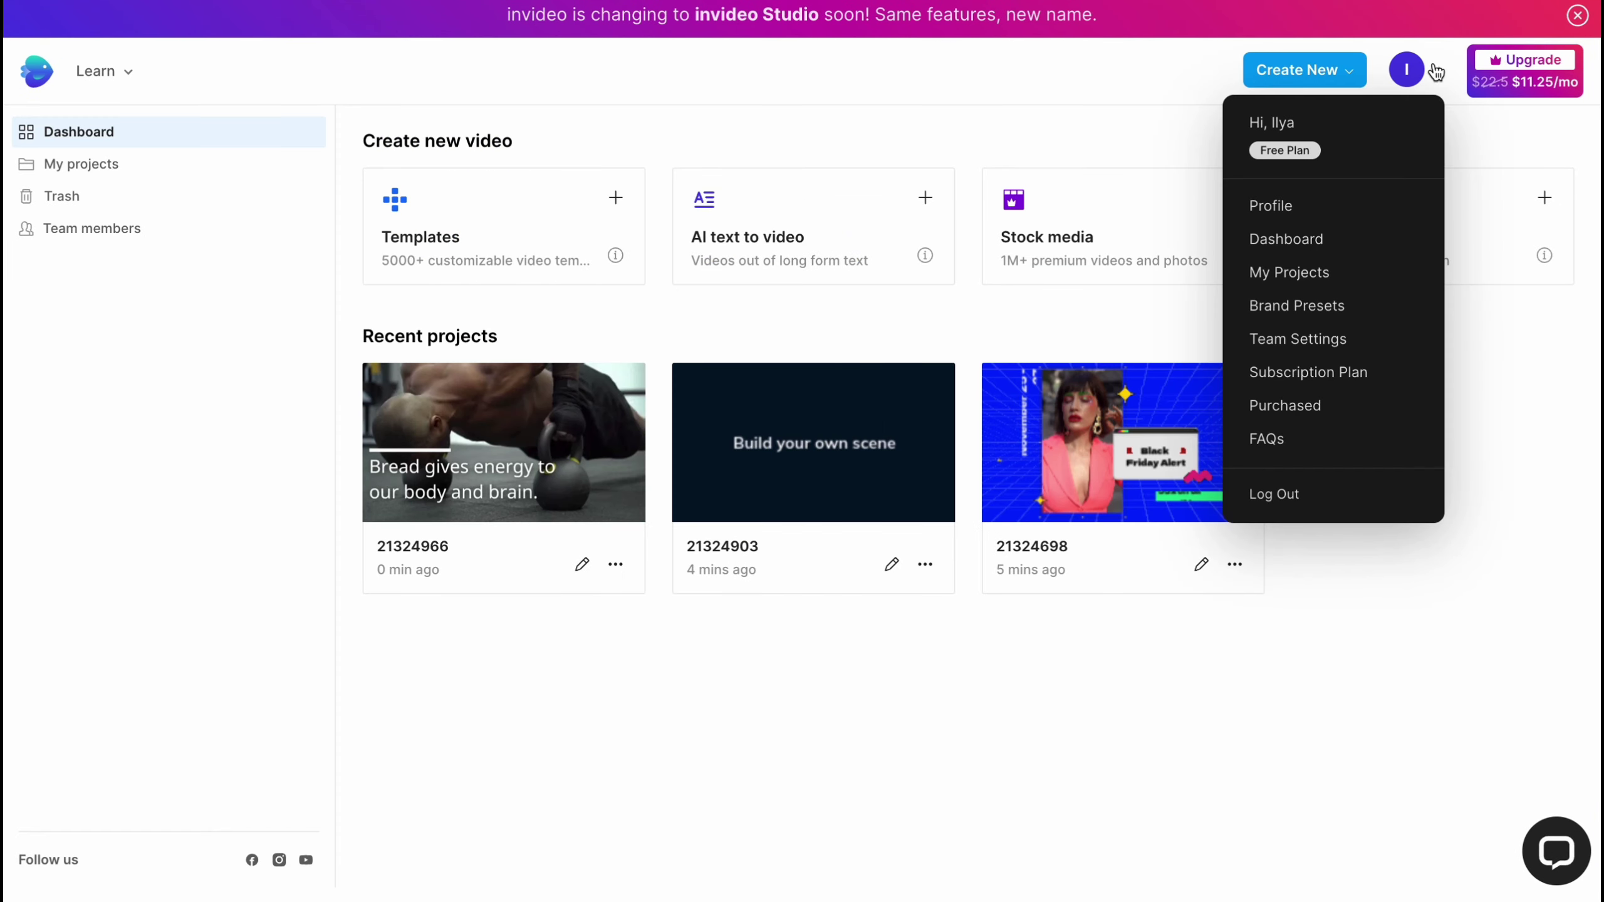
pyautogui.click(1306, 274)
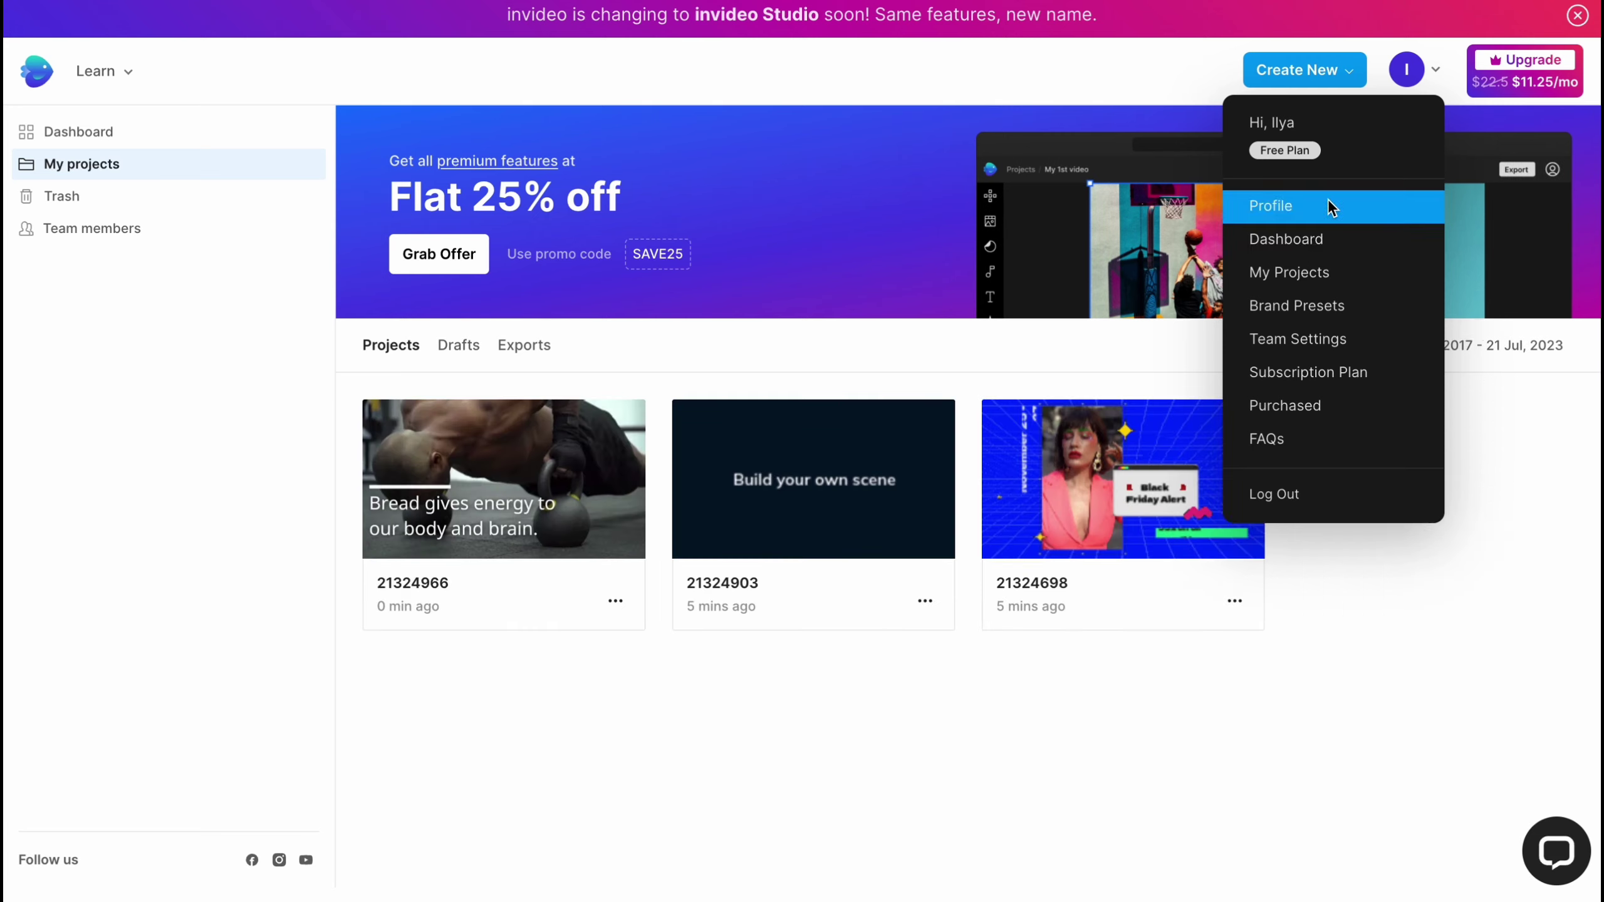
pyautogui.click(1425, 74)
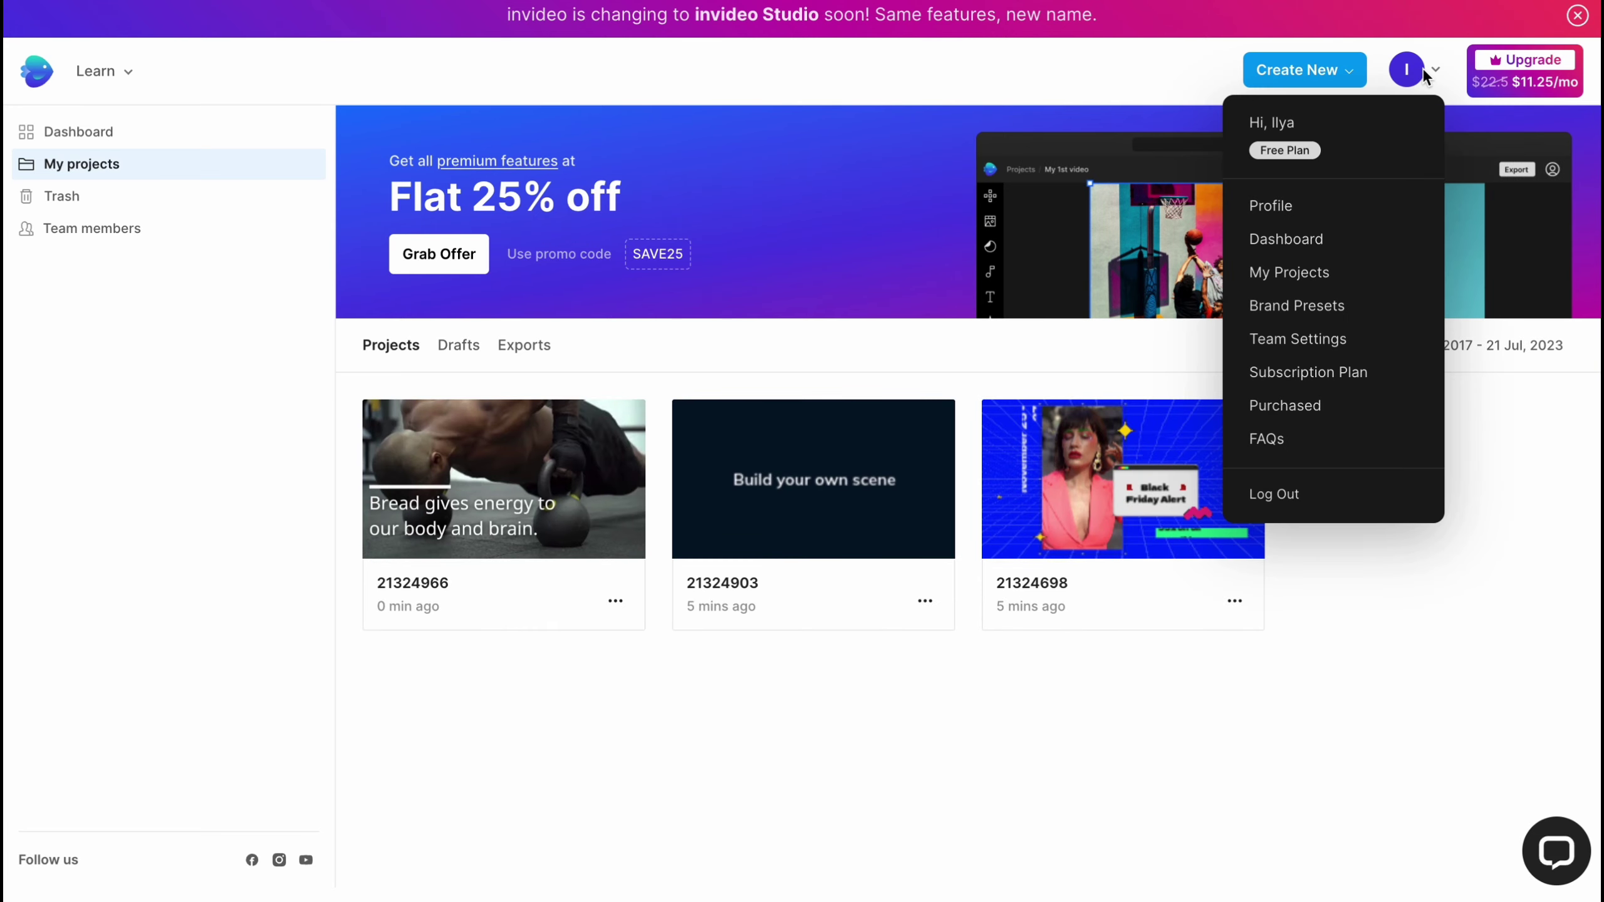